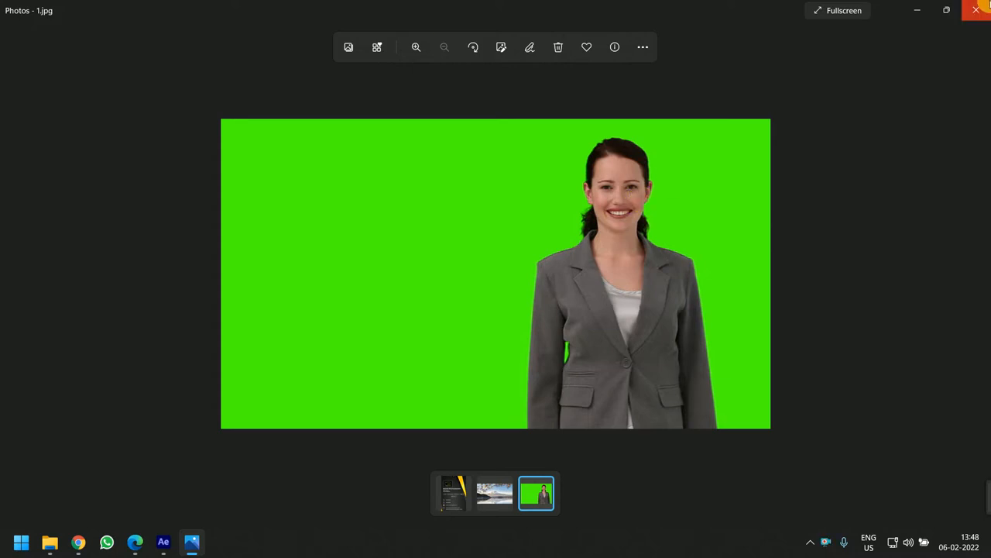
- Close the photo preview, switch to After Effects, and delete the MtFuji image from both Comp 1 and the project
{"action": "left_click", "coordinate": [977, 9]}
{"action": "left_click", "coordinate": [163, 542]}
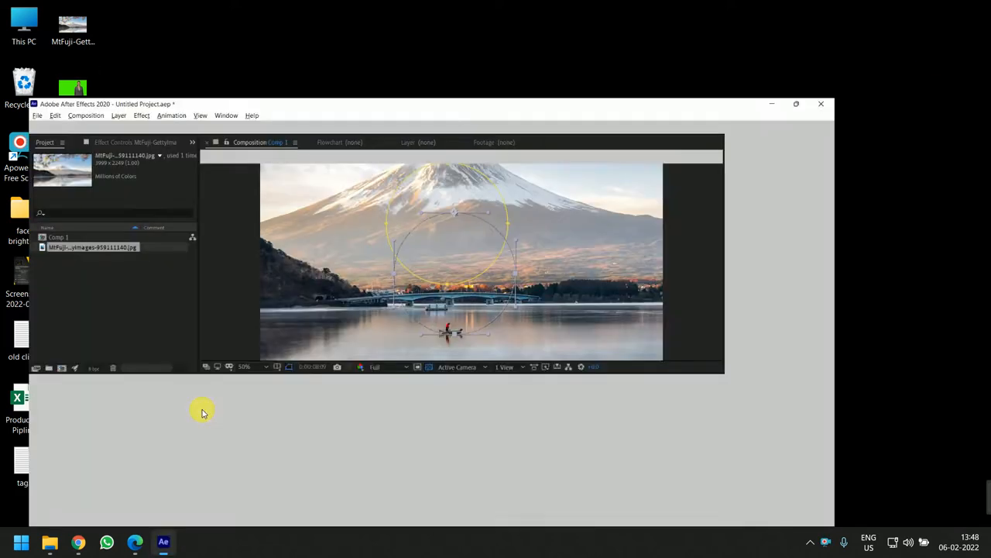
{"action": "scroll", "coordinate": [73, 445], "scroll_direction": "up", "scroll_amount": 1}
{"action": "left_click", "coordinate": [113, 402]}
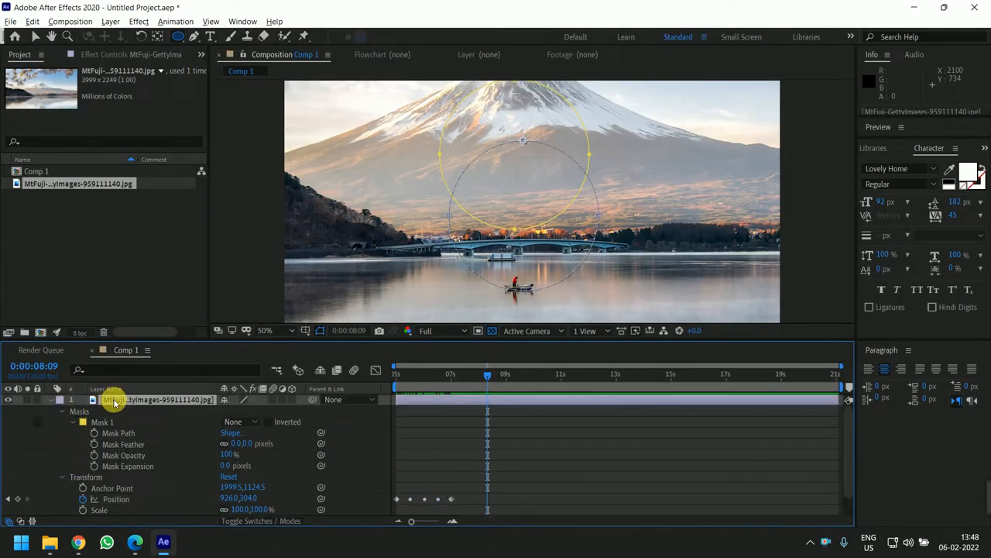
{"action": "key", "text": "Delete"}
{"action": "left_click", "coordinate": [106, 206]}
{"action": "left_click", "coordinate": [98, 186]}
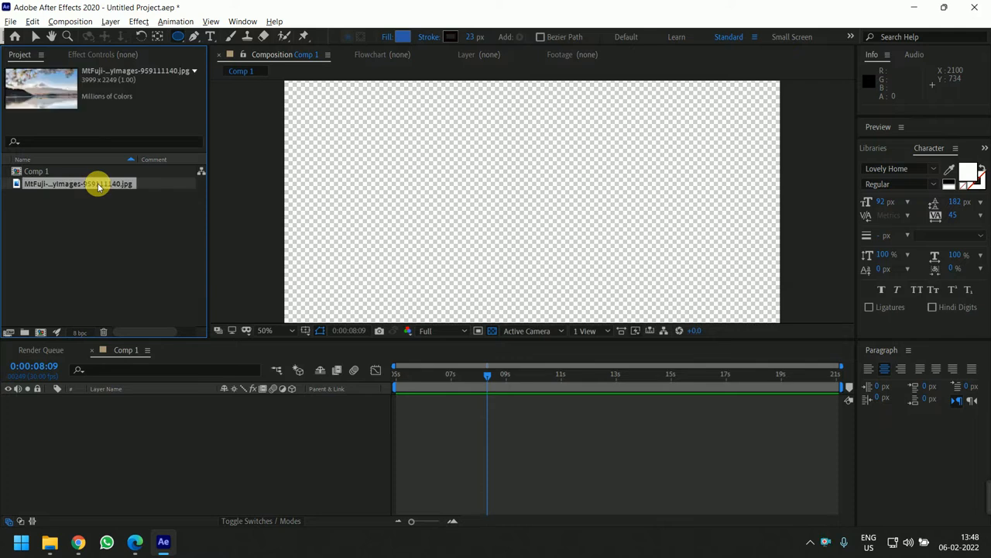
{"action": "key", "text": "Delete"}
- Import the green-screen image 1.jpg from the Desktop into the project
{"action": "double_click", "coordinate": [79, 240]}
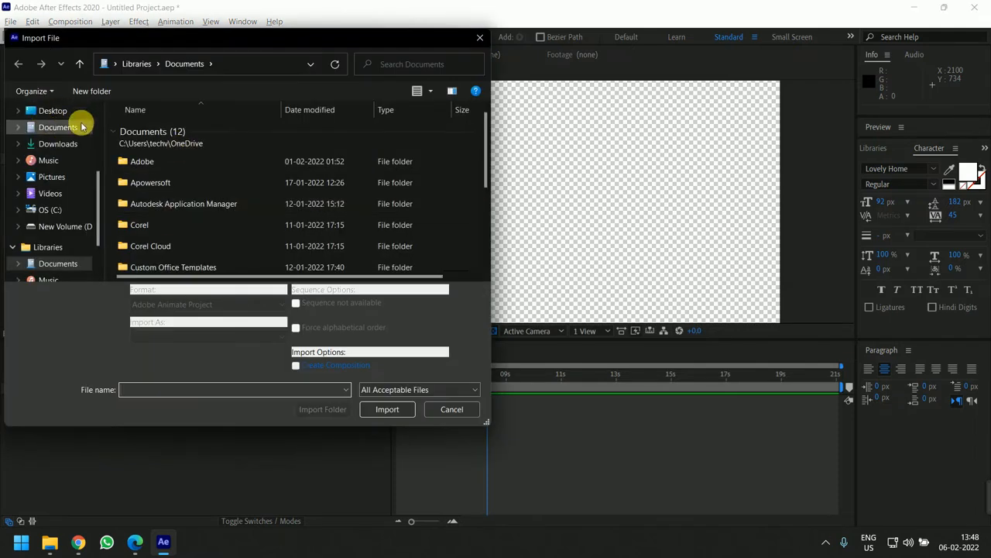
{"action": "left_click", "coordinate": [52, 110]}
{"action": "left_click", "coordinate": [223, 159]}
{"action": "left_click", "coordinate": [387, 409]}
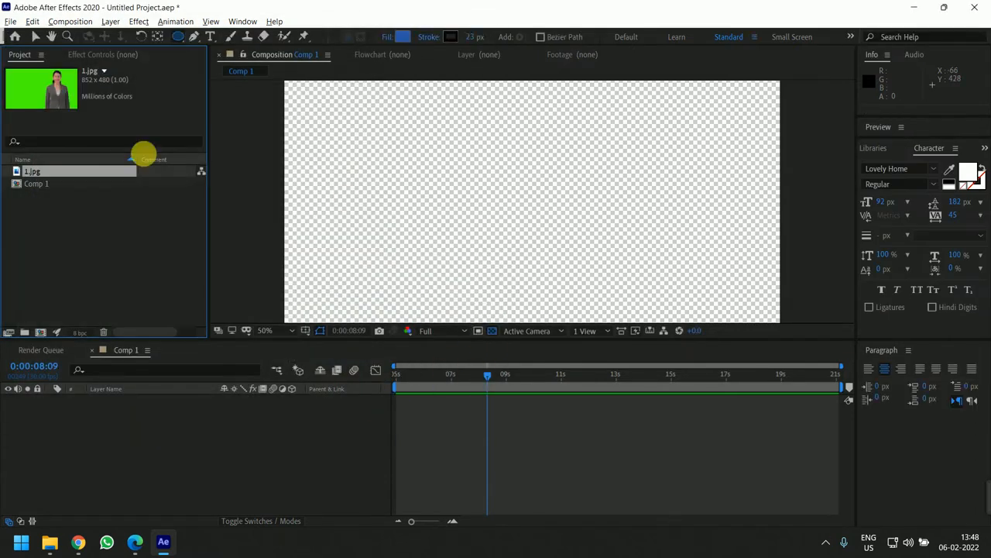
- Add 1.jpg to the Comp 1 timeline as a layer
{"action": "left_click", "coordinate": [62, 184]}
{"action": "left_click", "coordinate": [35, 171]}
{"action": "left_click_drag", "start_coordinate": [23, 170], "coordinate": [144, 442]}
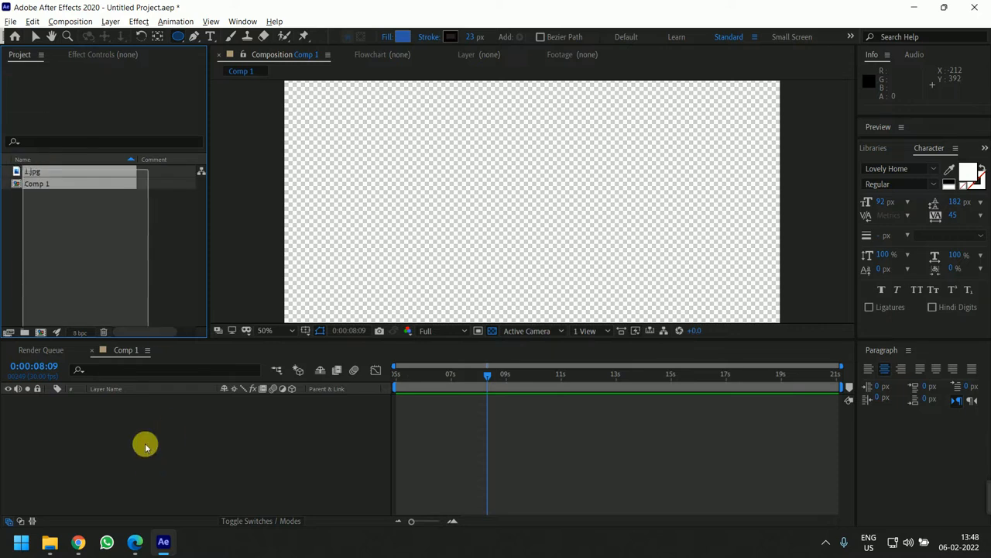
{"action": "left_click_drag", "start_coordinate": [33, 172], "coordinate": [157, 464]}
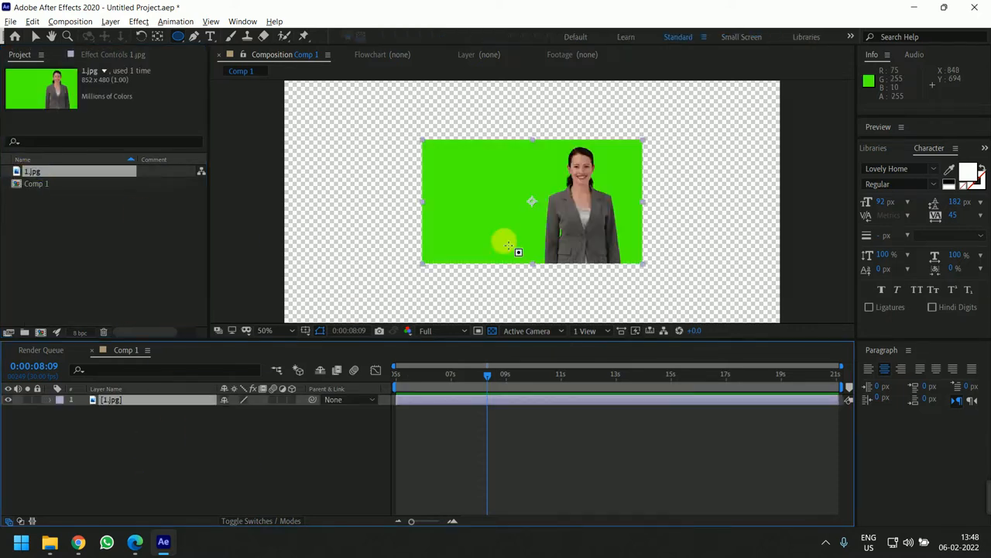
- Apply the Keylight (1.2) effect to the 1.jpg layer and sample its green background as the Screen Colour
{"action": "key", "text": "comma"}
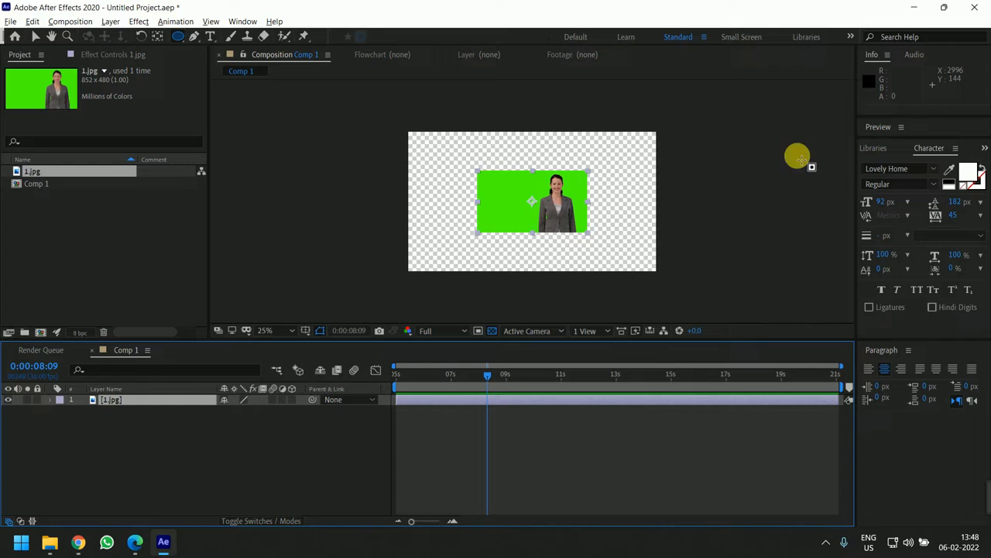
{"action": "left_click", "coordinate": [985, 148]}
{"action": "left_click", "coordinate": [953, 161]}
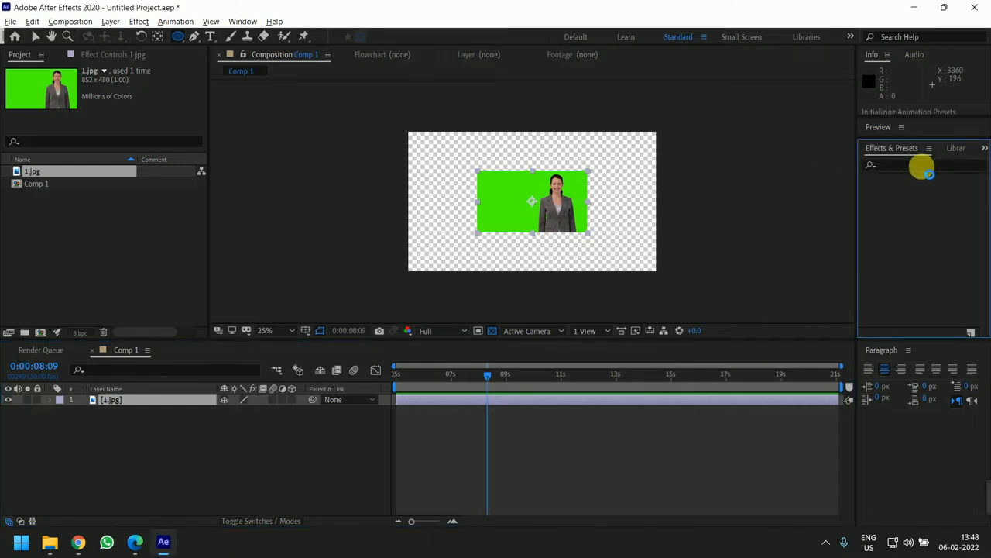
{"action": "key", "text": "period"}
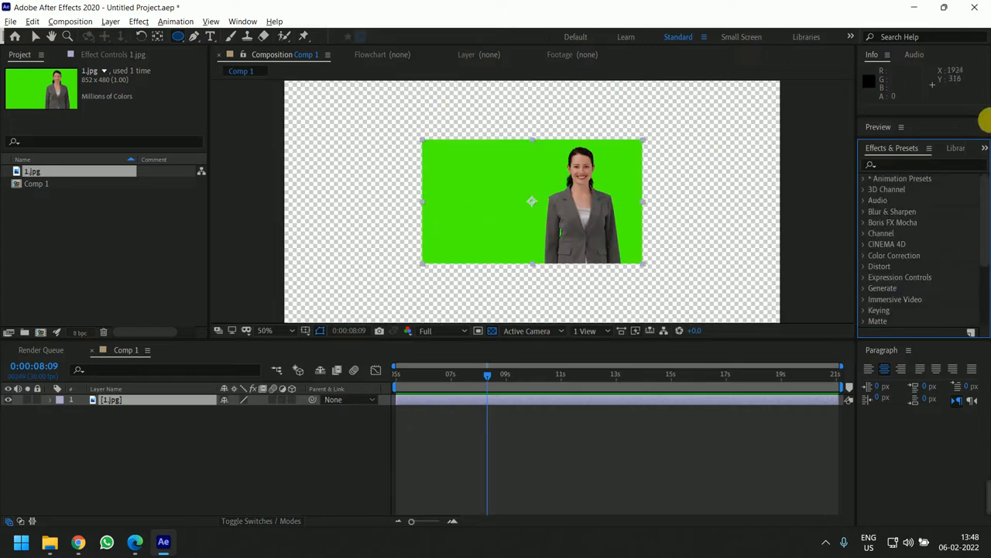
{"action": "left_click", "coordinate": [966, 167]}
{"action": "type", "text": "keyli"}
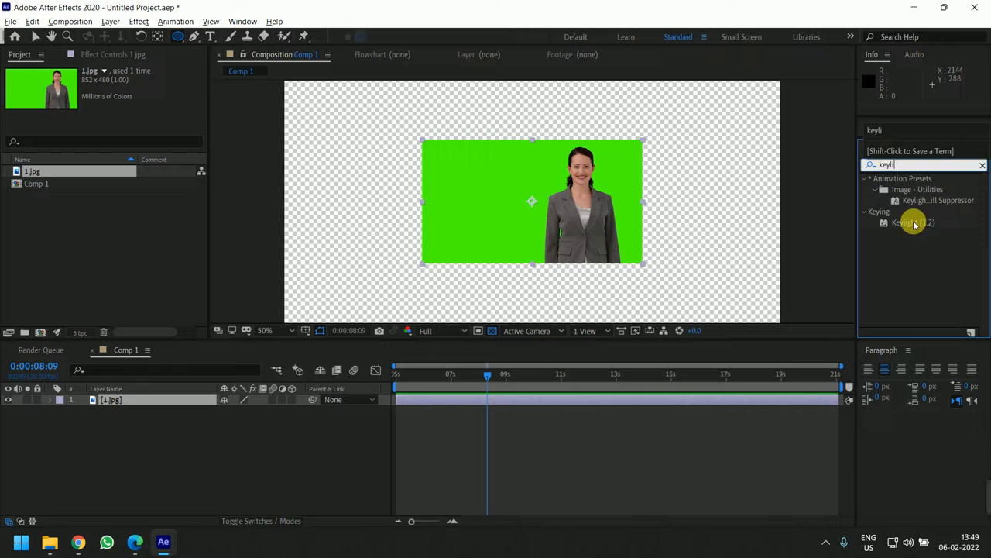
{"action": "left_click_drag", "start_coordinate": [915, 225], "coordinate": [523, 224]}
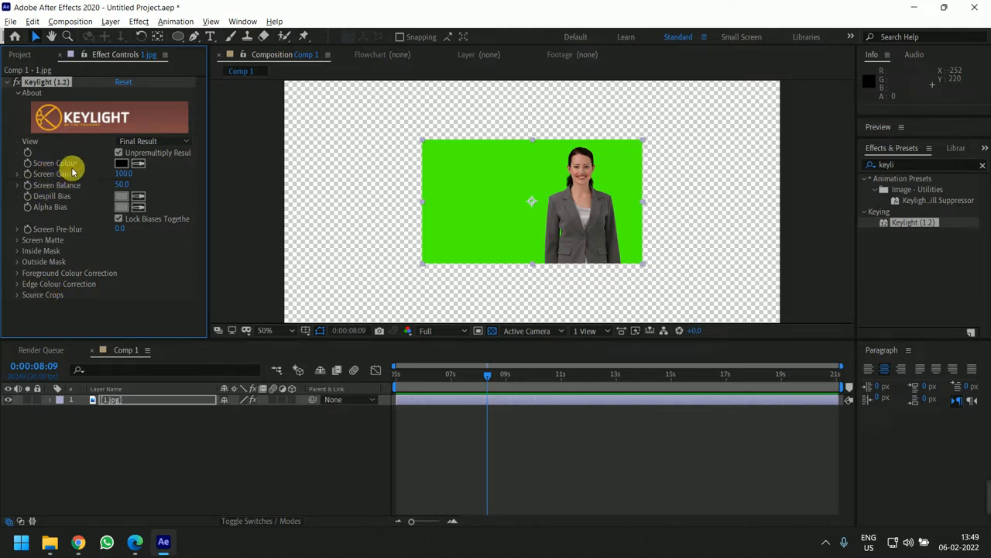
{"action": "left_click", "coordinate": [138, 164]}
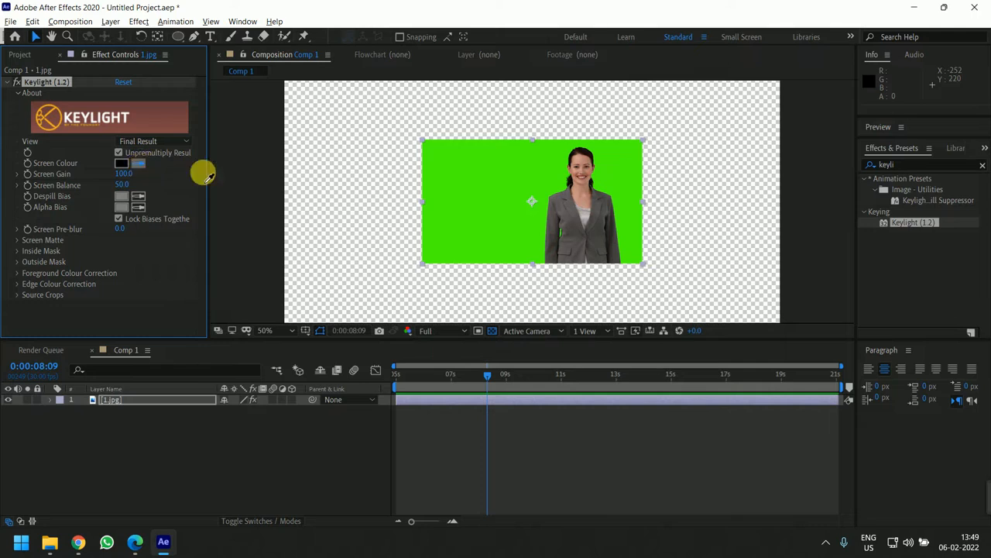
{"action": "left_click", "coordinate": [516, 188]}
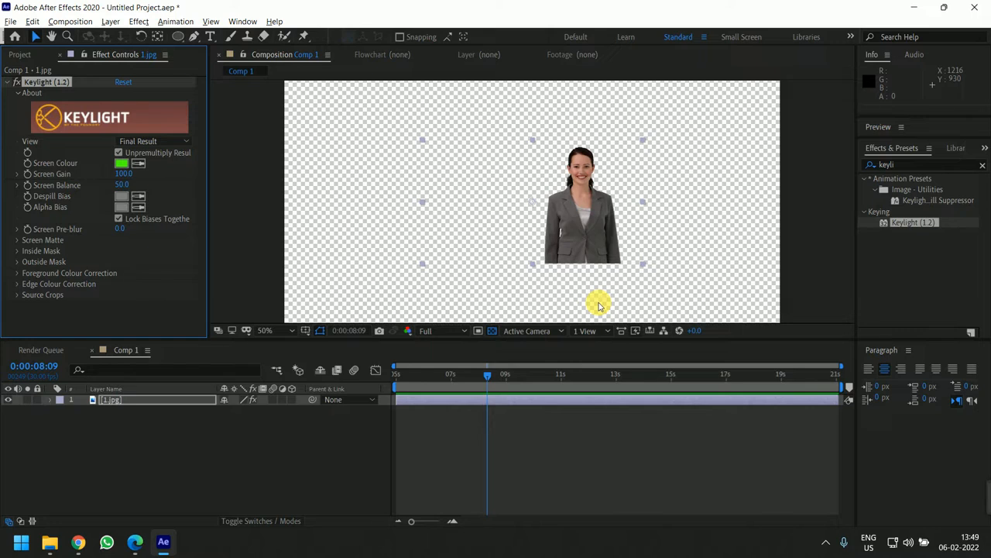
- Examine Keylight's Screen Gain, Screen Balance, Screen Pre-blur and Screen Matte settings
{"action": "left_click", "coordinate": [17, 173]}
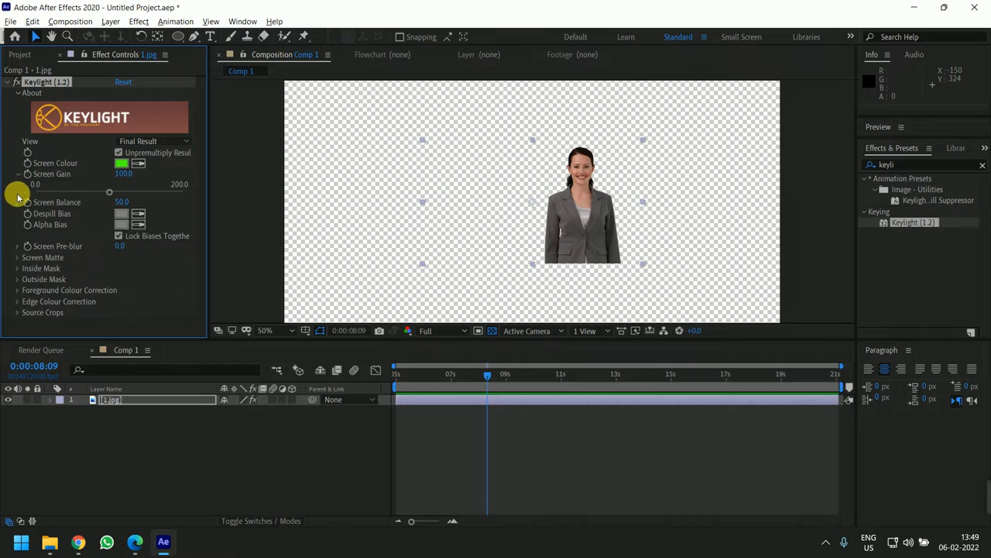
{"action": "left_click", "coordinate": [17, 202]}
{"action": "left_click", "coordinate": [17, 263]}
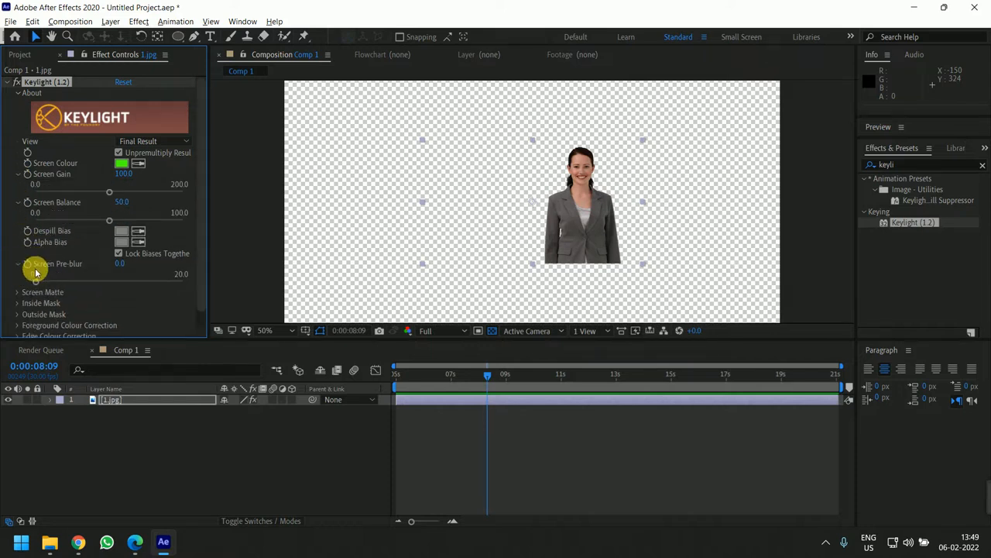
{"action": "left_click", "coordinate": [17, 292]}
{"action": "scroll", "coordinate": [77, 216], "scroll_direction": "down", "scroll_amount": 2}
{"action": "scroll", "coordinate": [124, 232], "scroll_direction": "up", "scroll_amount": 2}
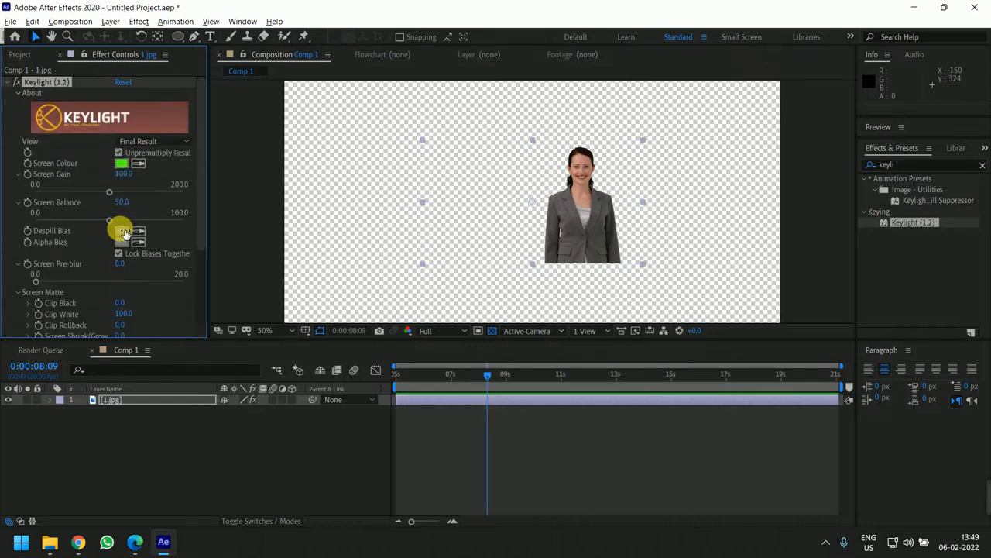
{"action": "key", "text": "comma"}
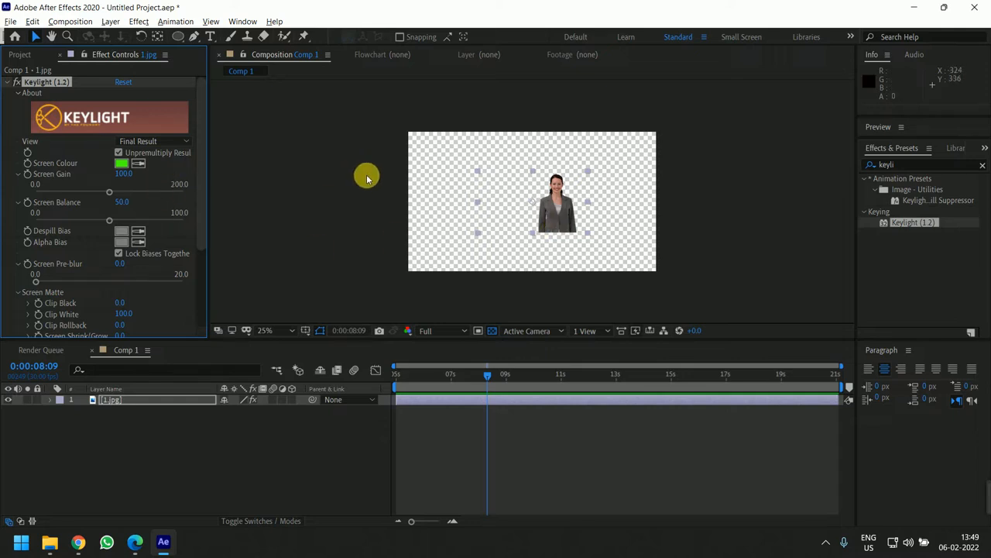
{"action": "left_click_drag", "start_coordinate": [200, 211], "coordinate": [200, 265]}
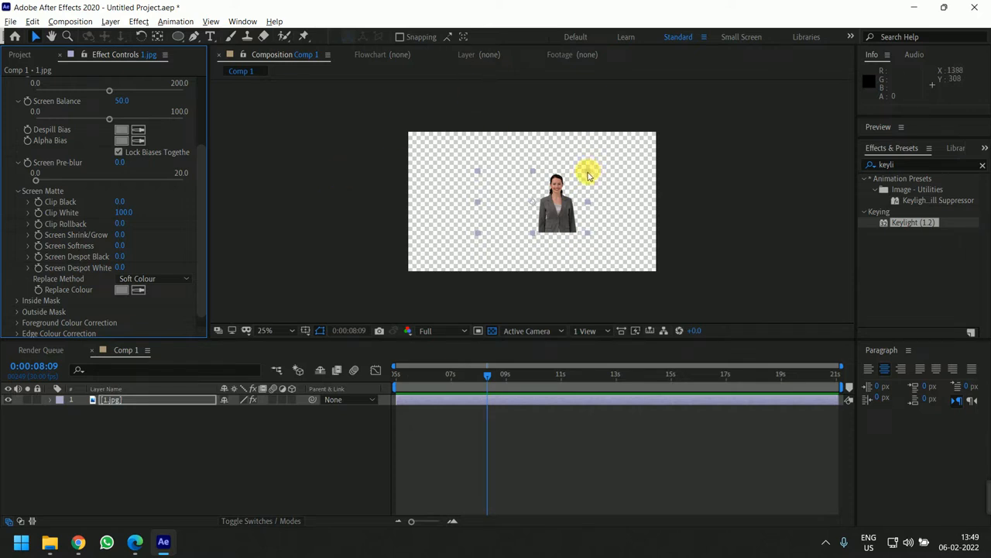
- Enlarge the keyed woman and reposition her near the composition's centre, with her cut-off lower body meeting the bottom edge
{"action": "left_click_drag", "start_coordinate": [587, 175], "coordinate": [640, 146]}
{"action": "left_click_drag", "start_coordinate": [575, 221], "coordinate": [553, 232]}
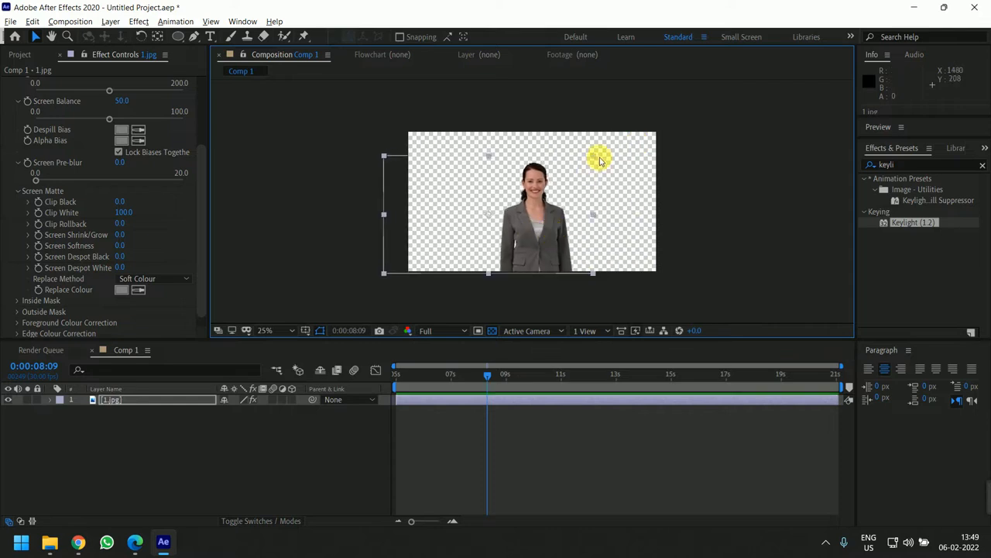
{"action": "left_click_drag", "start_coordinate": [595, 157], "coordinate": [607, 148]}
{"action": "left_click_drag", "start_coordinate": [551, 247], "coordinate": [544, 240]}
{"action": "left_click", "coordinate": [713, 194]}
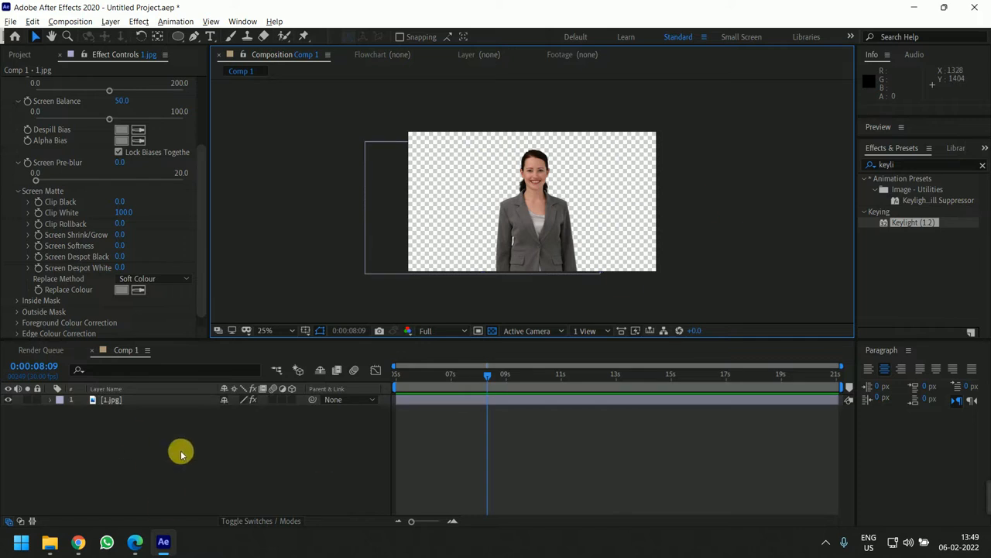
- Replay the opening seconds of the Rocket Science YouTube video in Chrome as a background reference, and return to After Effects
{"action": "mouse_move", "coordinate": [79, 544]}
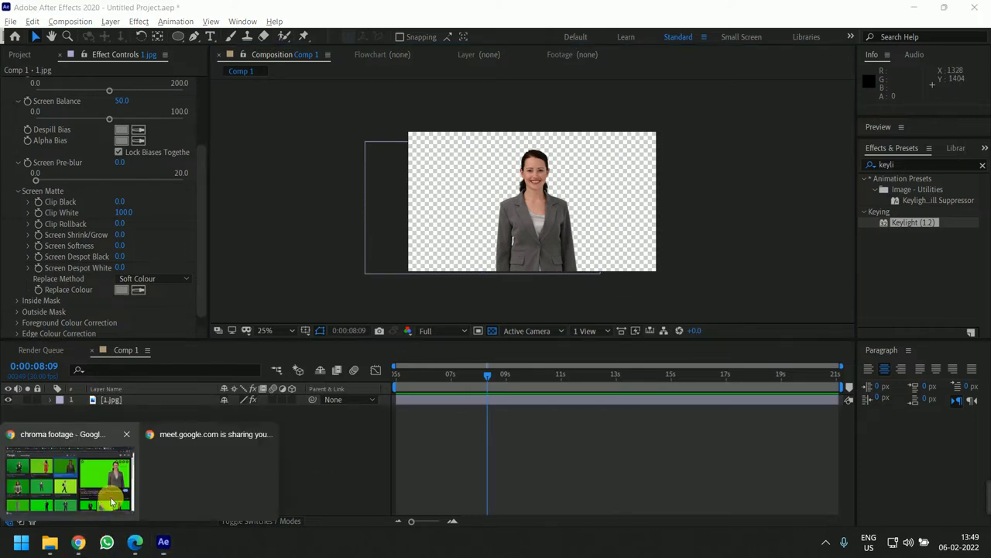
{"action": "left_click", "coordinate": [101, 483]}
{"action": "left_click", "coordinate": [100, 11]}
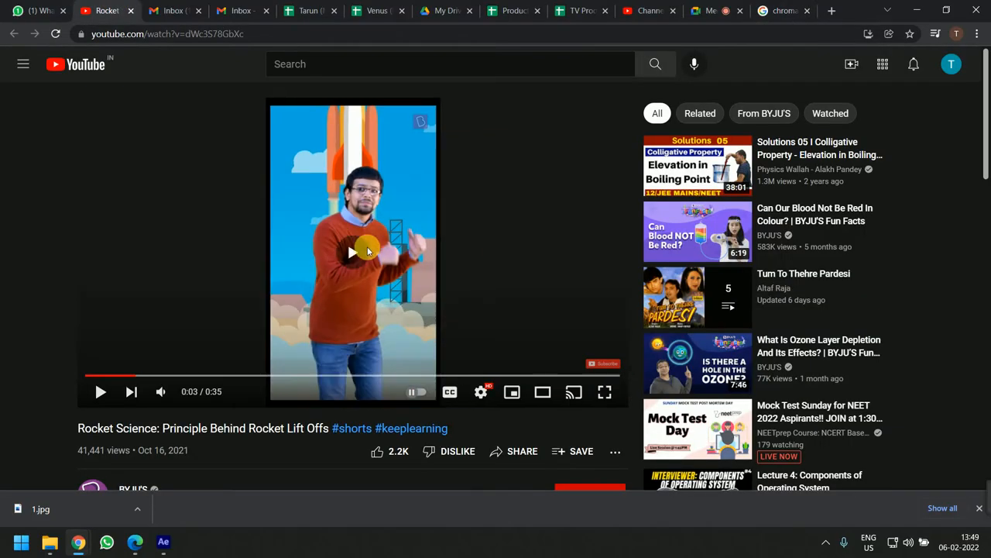
{"action": "left_click", "coordinate": [87, 376]}
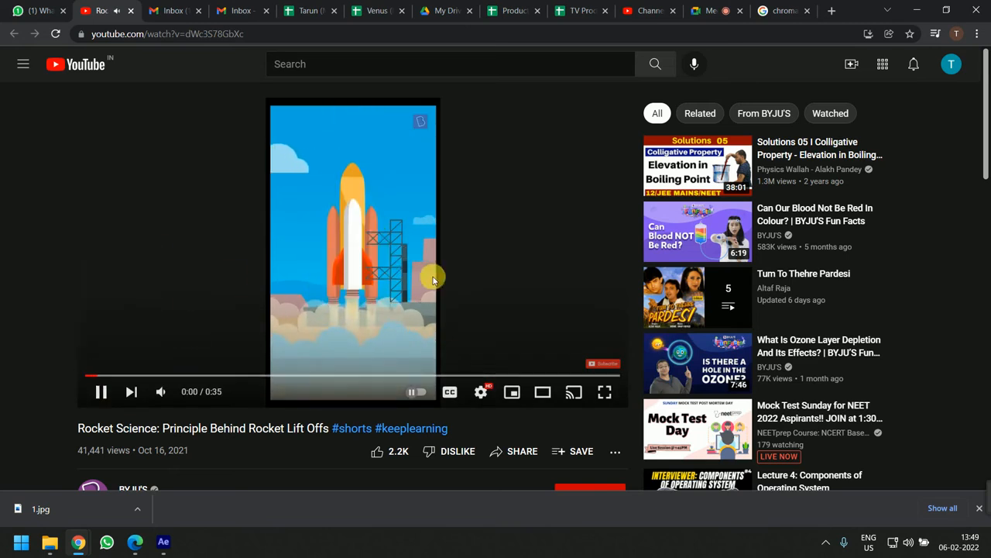
{"action": "left_click", "coordinate": [314, 312]}
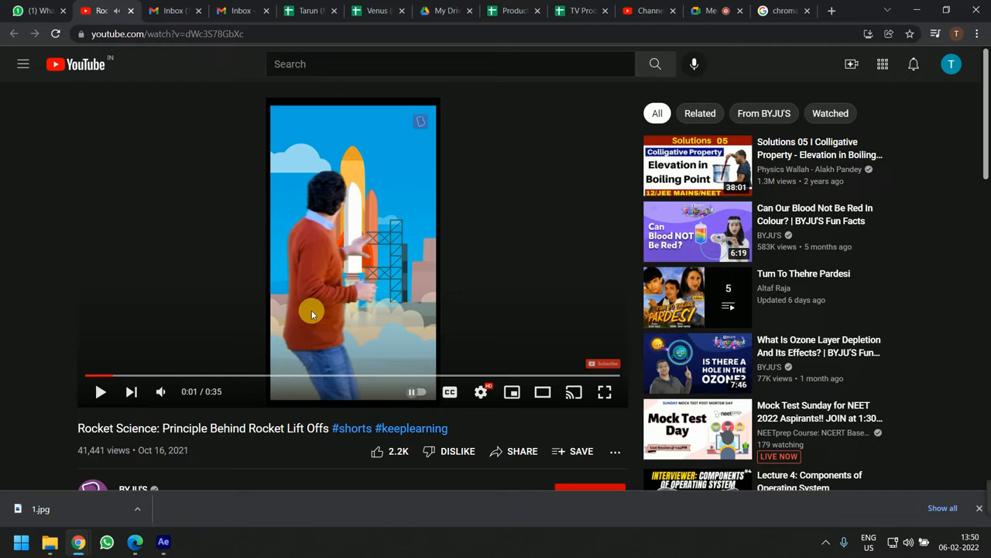
{"action": "left_click", "coordinate": [391, 206]}
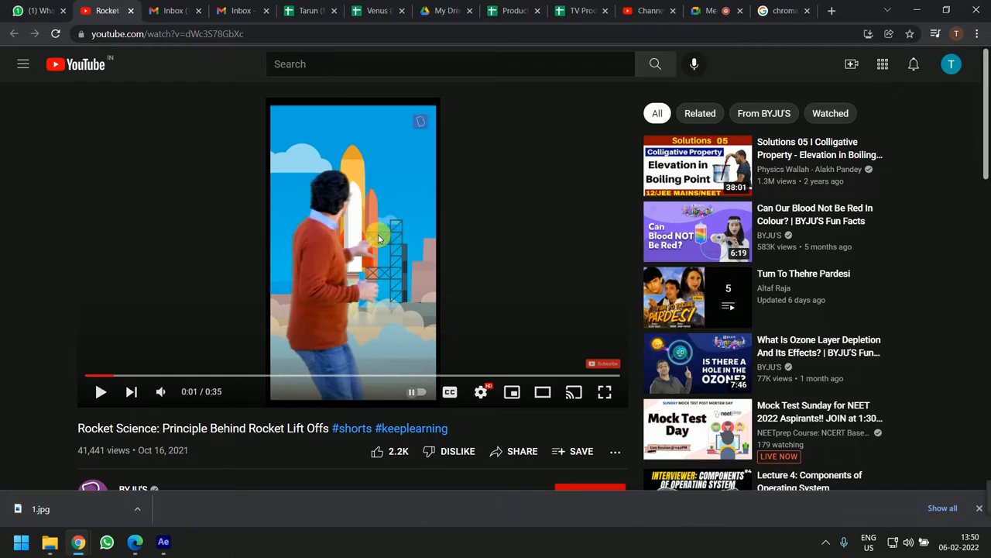
{"action": "left_click", "coordinate": [291, 234]}
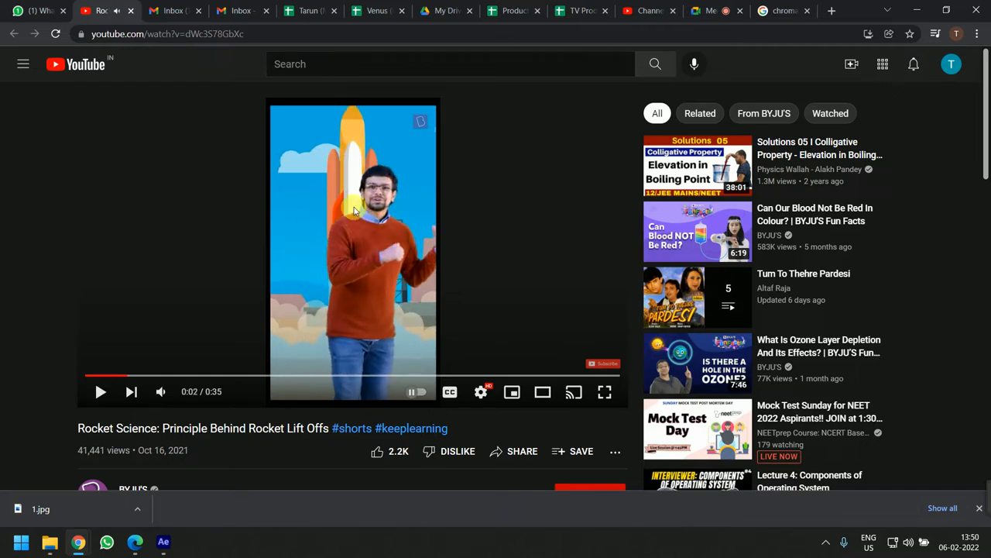
{"action": "key", "text": "alt+Tab"}
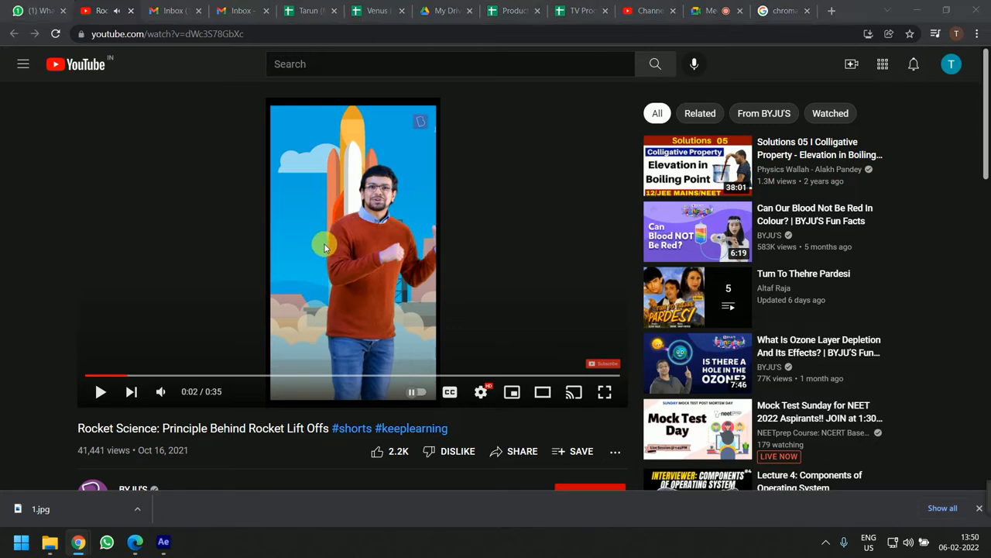
{"action": "right_click", "coordinate": [179, 503]}
{"action": "left_click", "coordinate": [268, 365]}
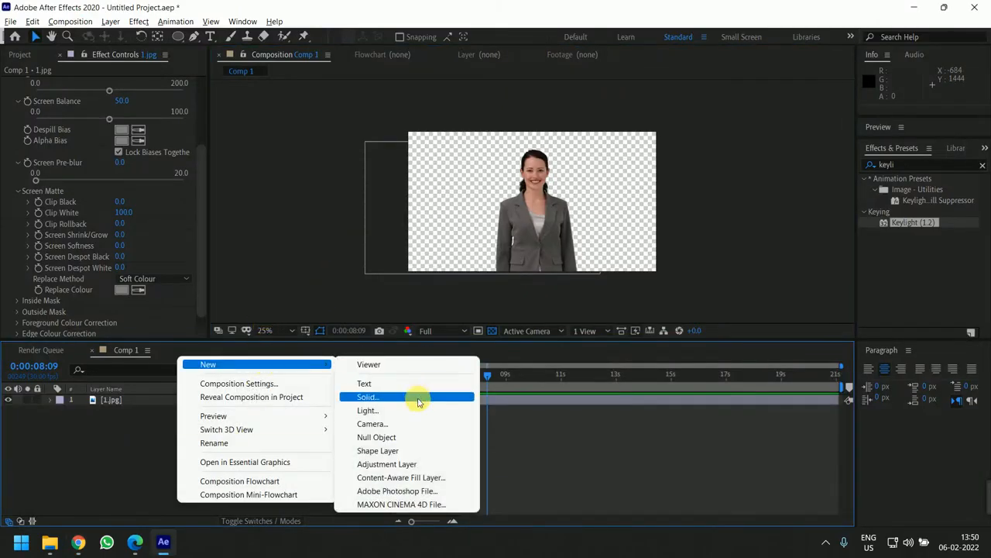
{"action": "left_click", "coordinate": [369, 396]}
{"action": "key", "text": "alt+Tab"}
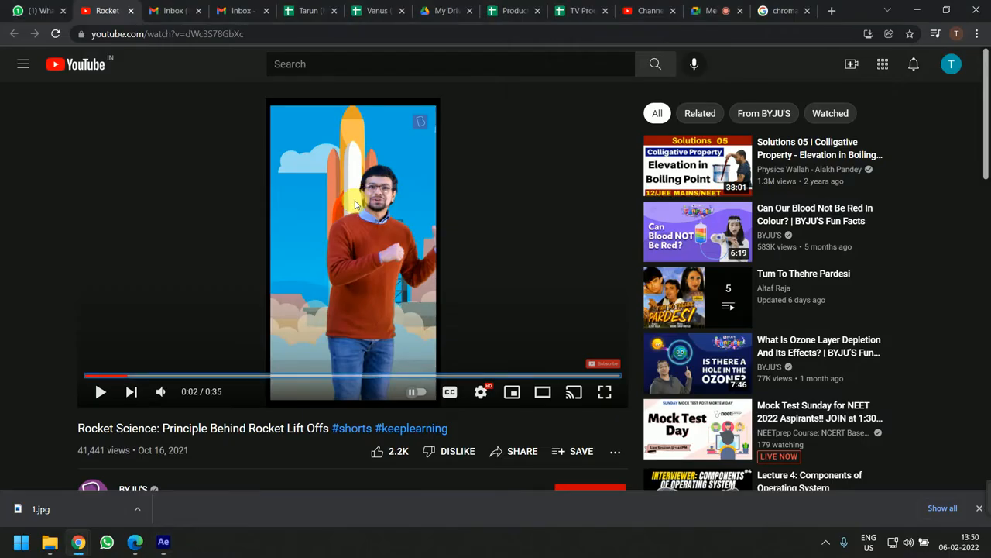
{"action": "key", "text": "alt+Tab"}
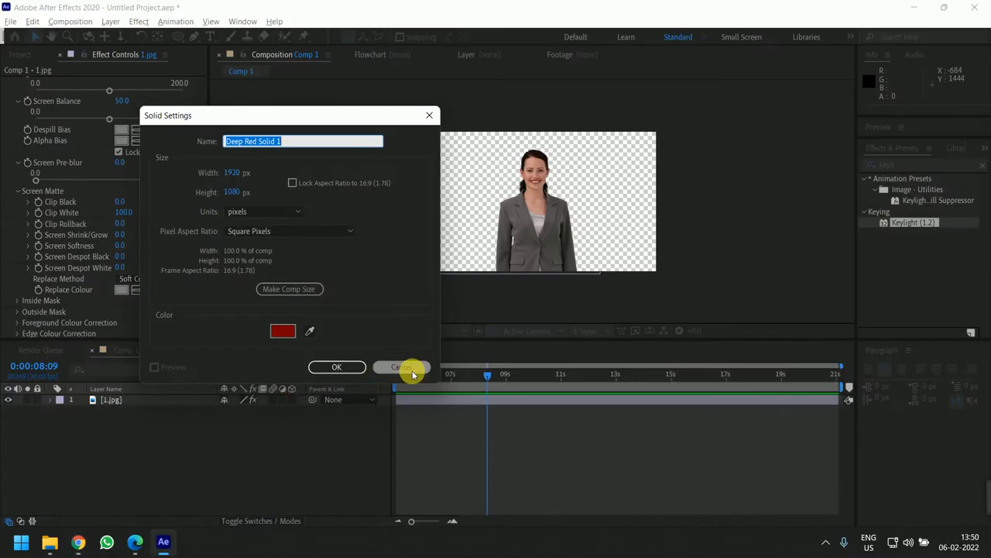
{"action": "left_click", "coordinate": [411, 366]}
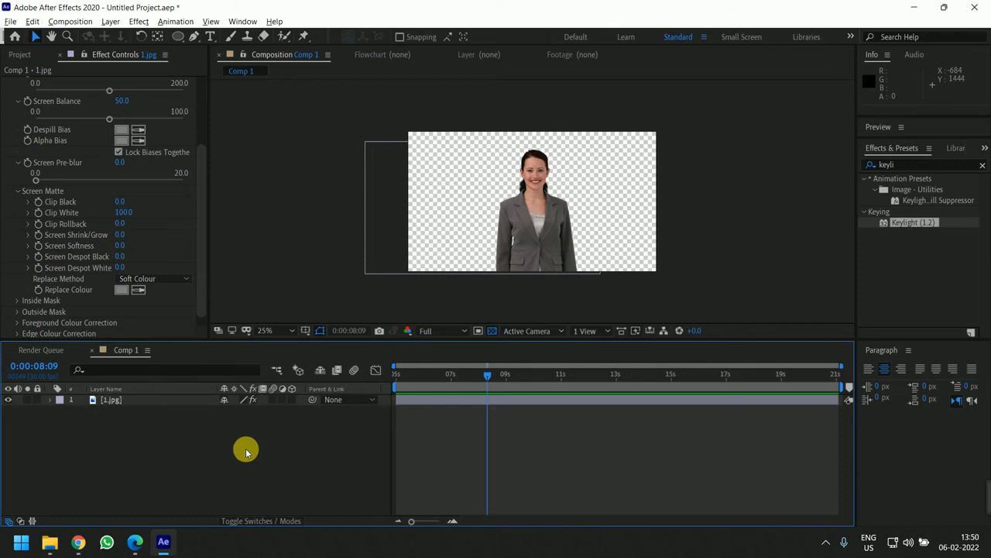
- Create a 1920 × 1080 px solid coloured with the blue sky sampled from the YouTube video and place it beneath the 1.jpg layer
{"action": "left_click_drag", "start_coordinate": [362, 4], "coordinate": [707, 31]}
{"action": "right_click", "coordinate": [448, 465]}
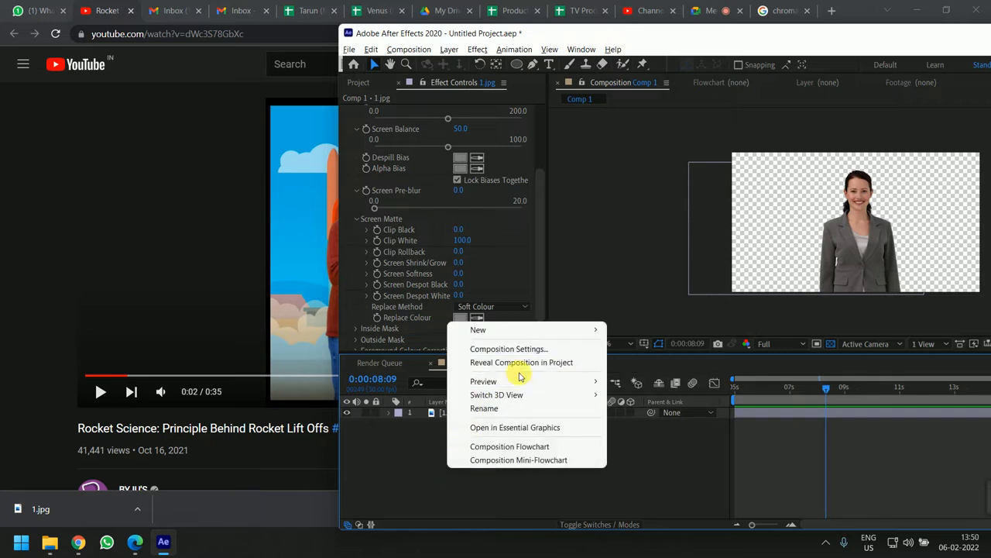
{"action": "mouse_move", "coordinate": [542, 331]}
{"action": "left_click", "coordinate": [638, 363]}
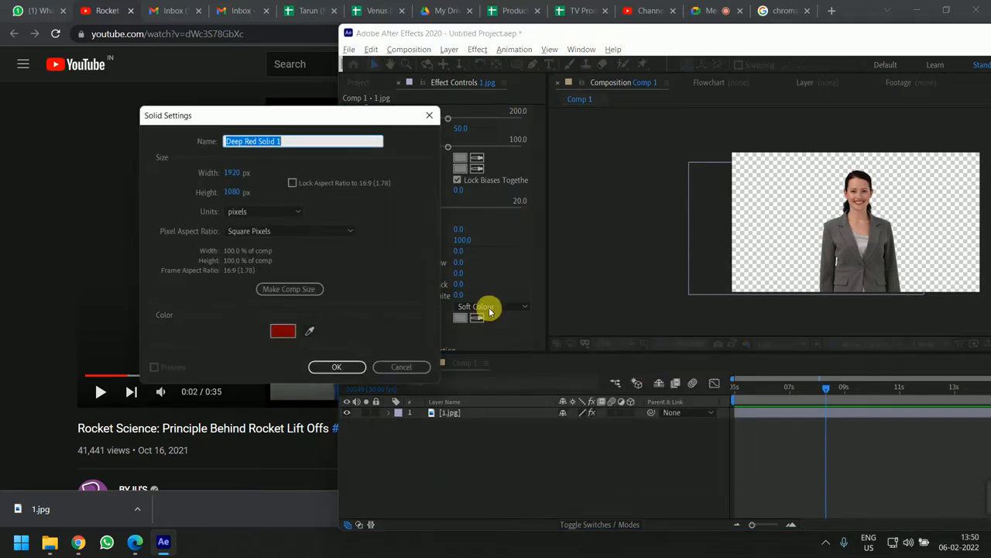
{"action": "left_click_drag", "start_coordinate": [351, 118], "coordinate": [580, 117]}
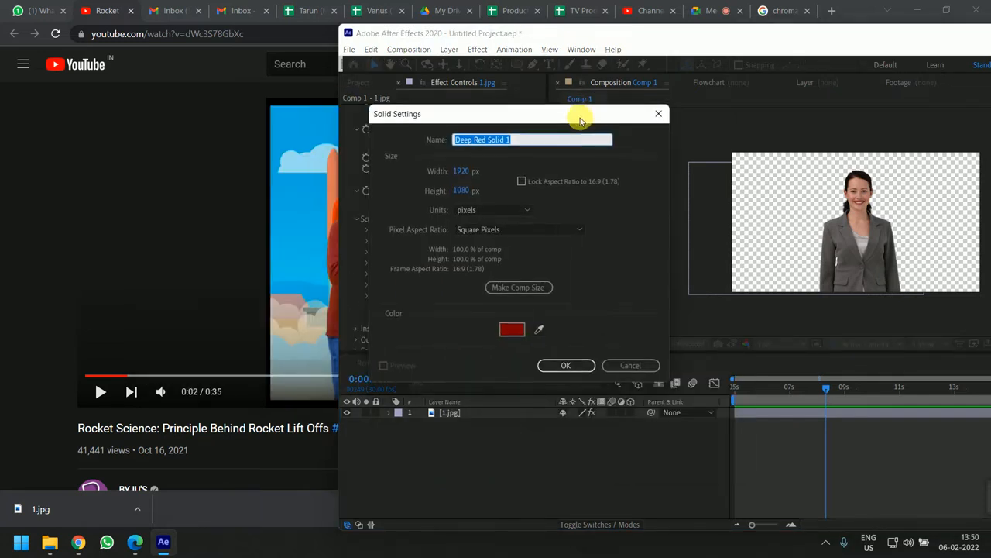
{"action": "left_click", "coordinate": [537, 329]}
{"action": "left_click", "coordinate": [314, 224]}
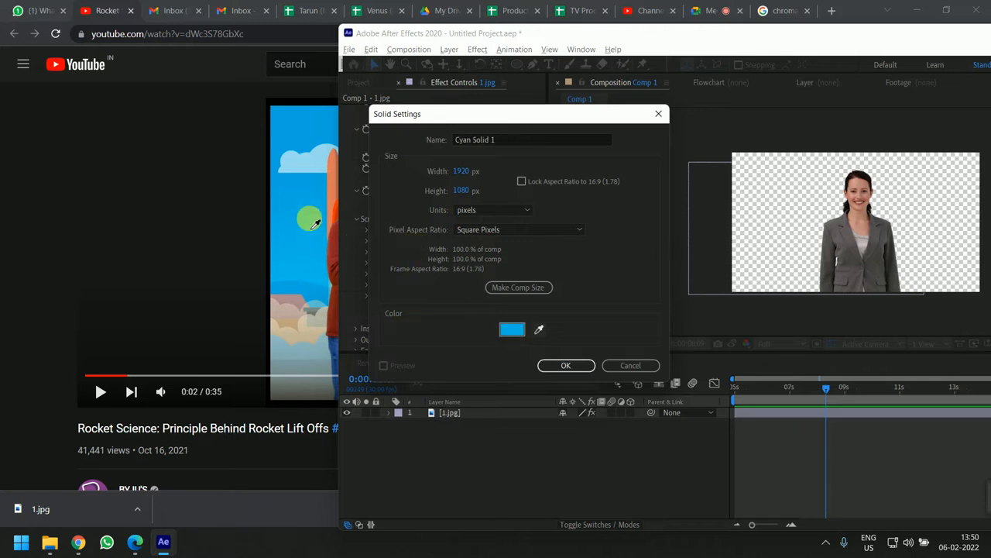
{"action": "left_click", "coordinate": [566, 364]}
{"action": "double_click", "coordinate": [863, 36]}
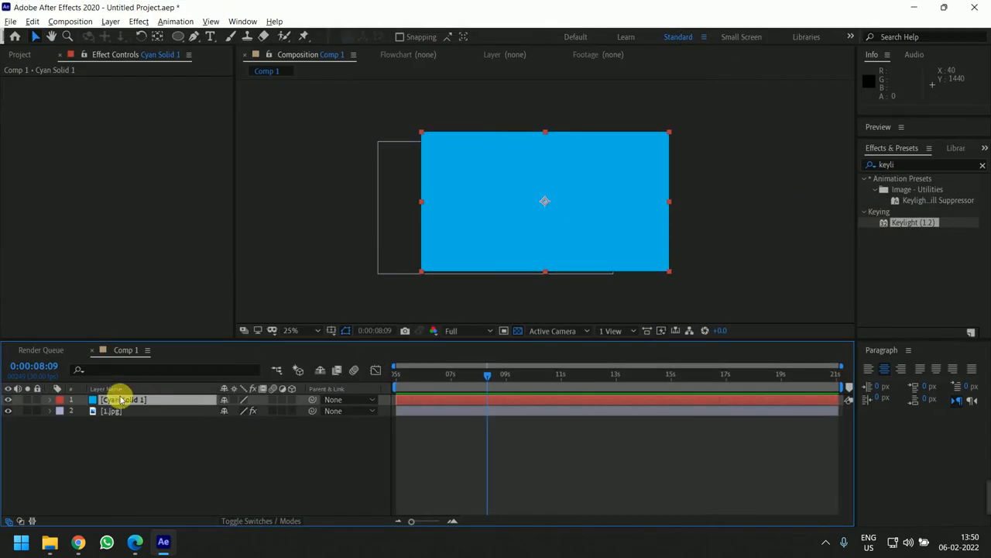
{"action": "left_click_drag", "start_coordinate": [122, 412], "coordinate": [124, 416]}
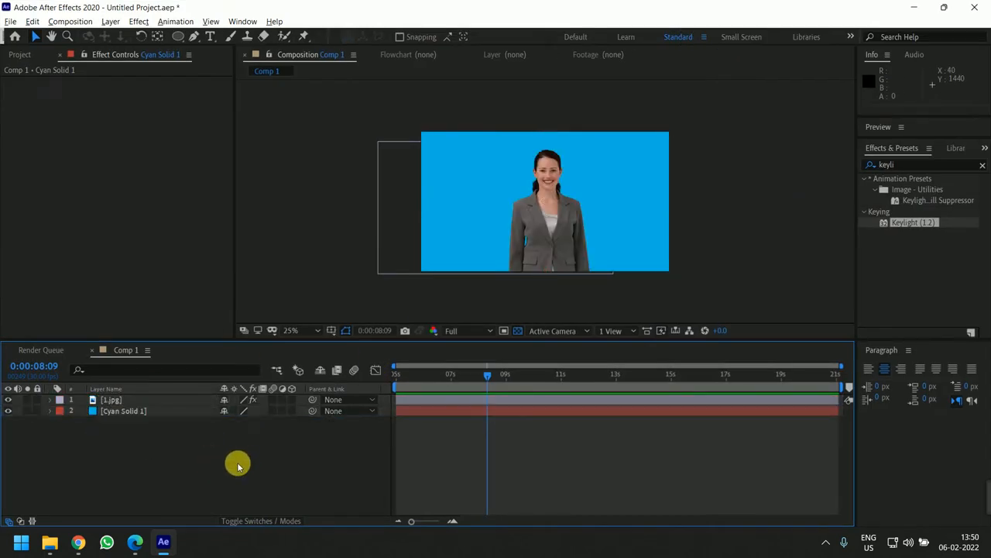
- Switch to Chrome and search Google Images for "rocket vector png"
{"action": "key", "text": "alt+Tab"}
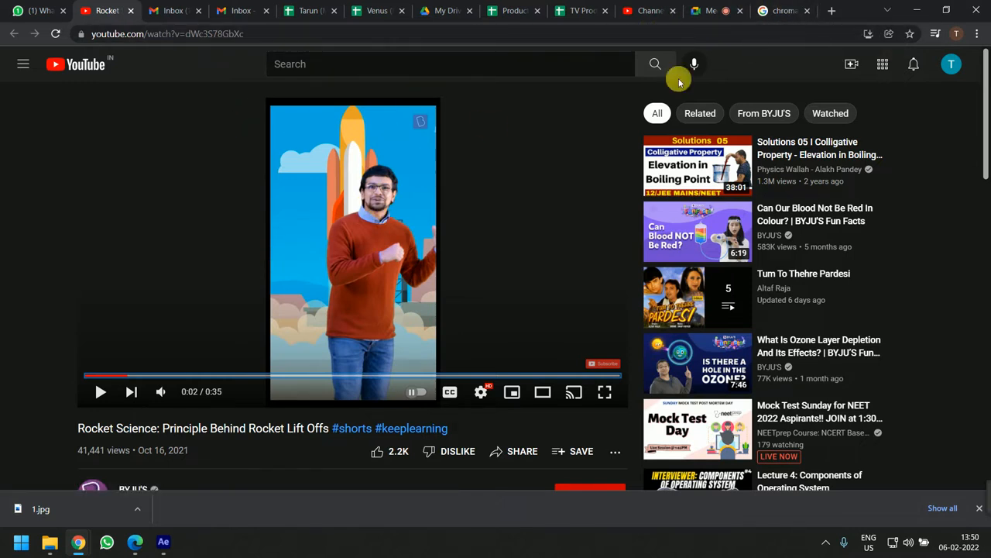
{"action": "left_click", "coordinate": [784, 10]}
{"action": "left_click_drag", "start_coordinate": [220, 72], "coordinate": [1, 101]}
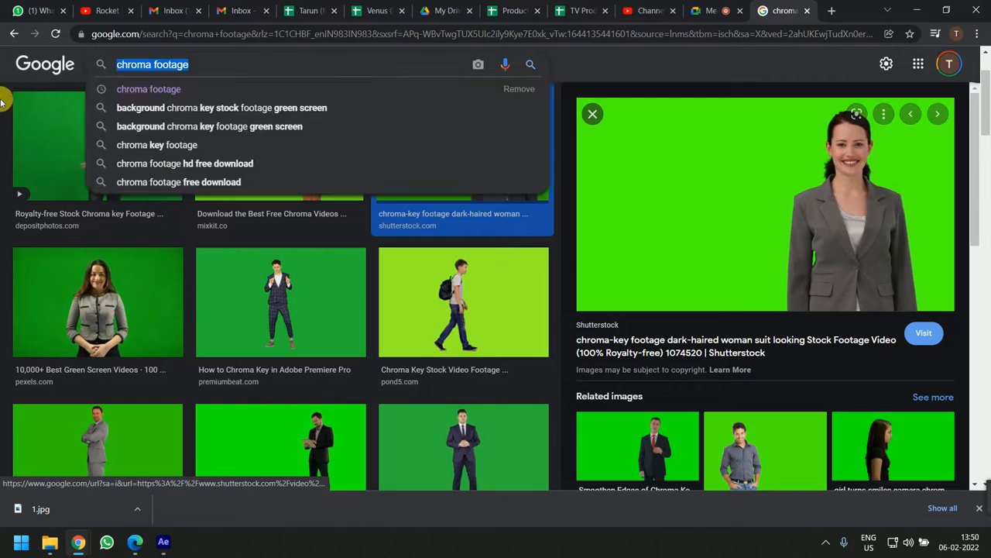
{"action": "type", "text": "ra"}
{"action": "key", "text": "BackSpace"}
{"action": "type", "text": "ocke"}
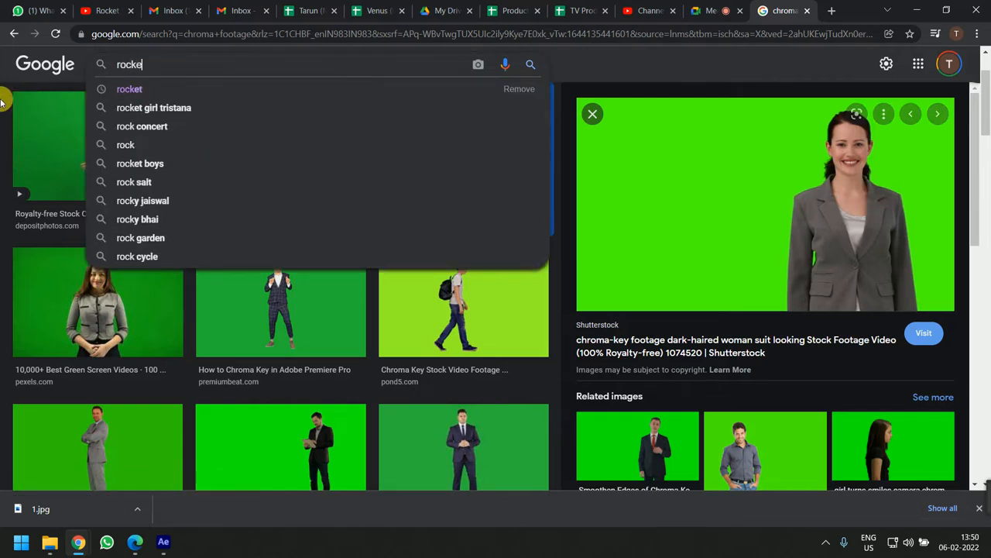
{"action": "type", "text": "t in"}
{"action": "key", "text": "BackSpace"}
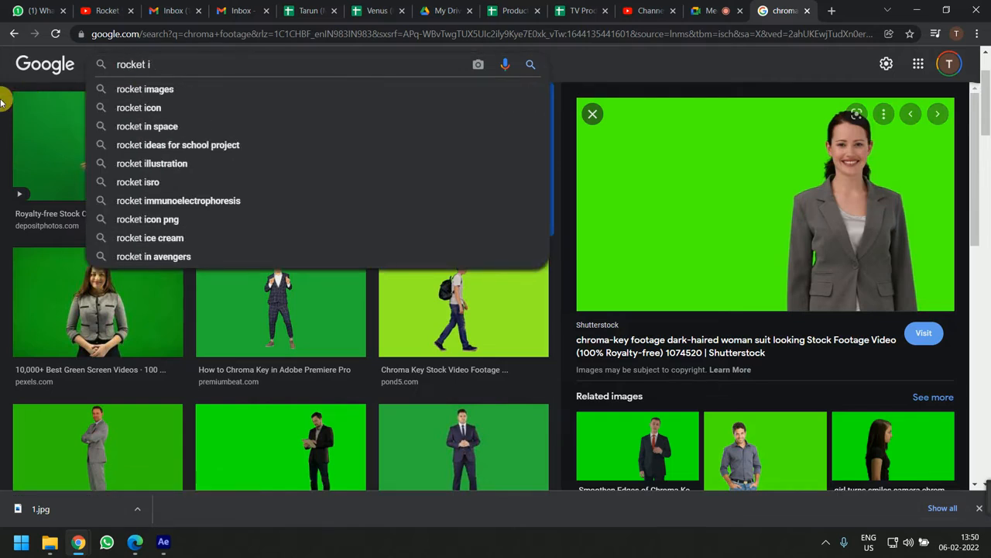
{"action": "key", "text": "BackSpace"}
{"action": "type", "text": "vecg"}
{"action": "key", "text": "BackSpace"}
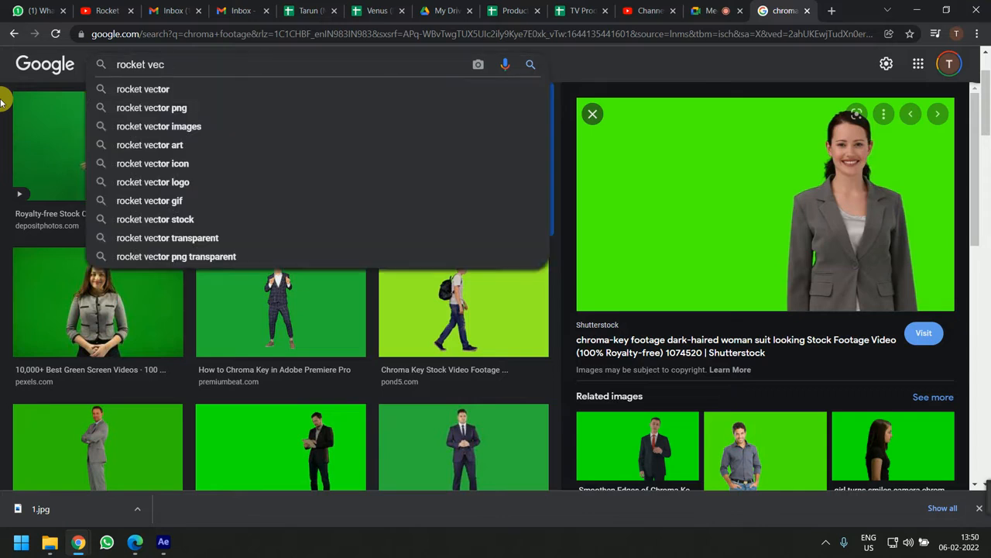
{"action": "type", "text": "tor png"}
{"action": "key", "text": "Return"}
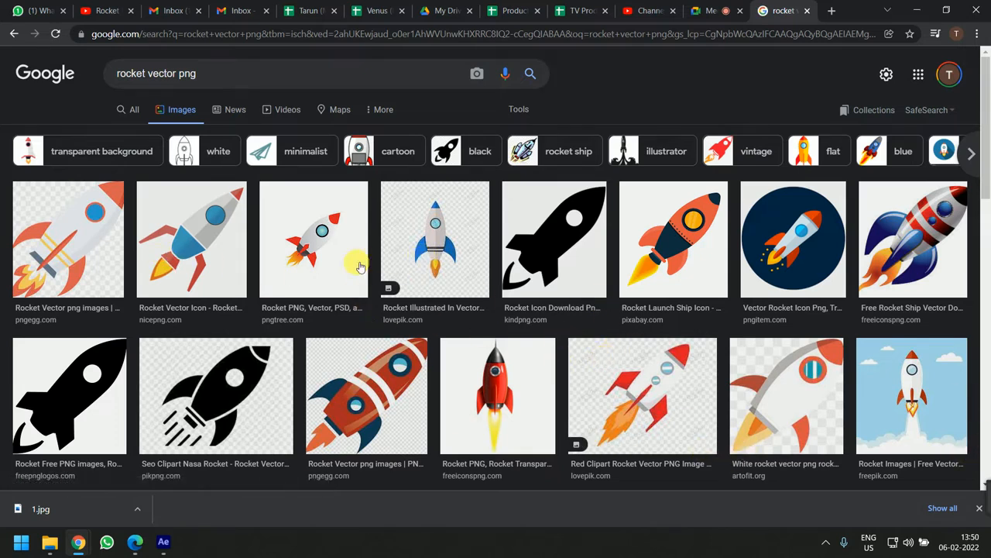
- Compare several rocket results and save the grey, blue and red NicePNG rocket to the Desktop as a PNG image under its suggested name
{"action": "left_click", "coordinate": [205, 246]}
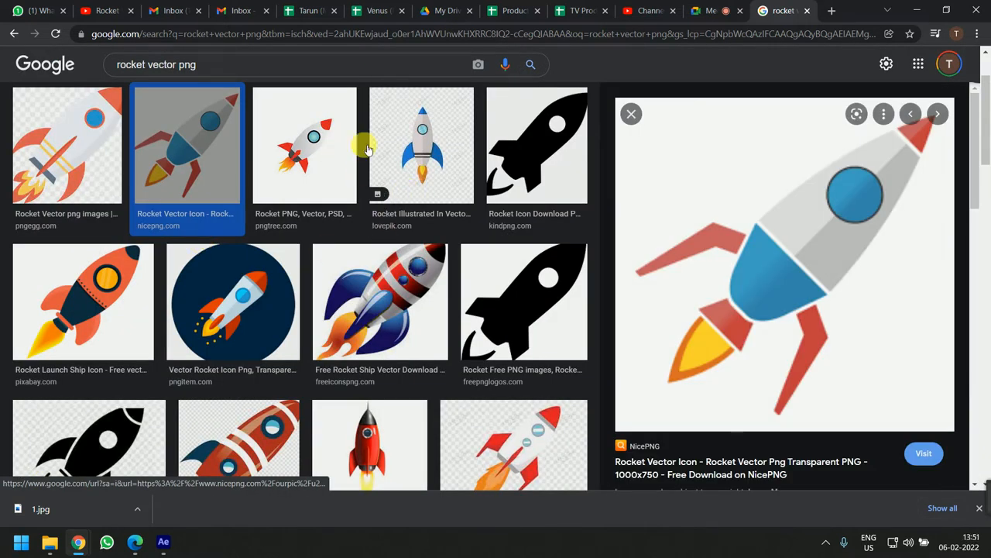
{"action": "left_click", "coordinate": [422, 146]}
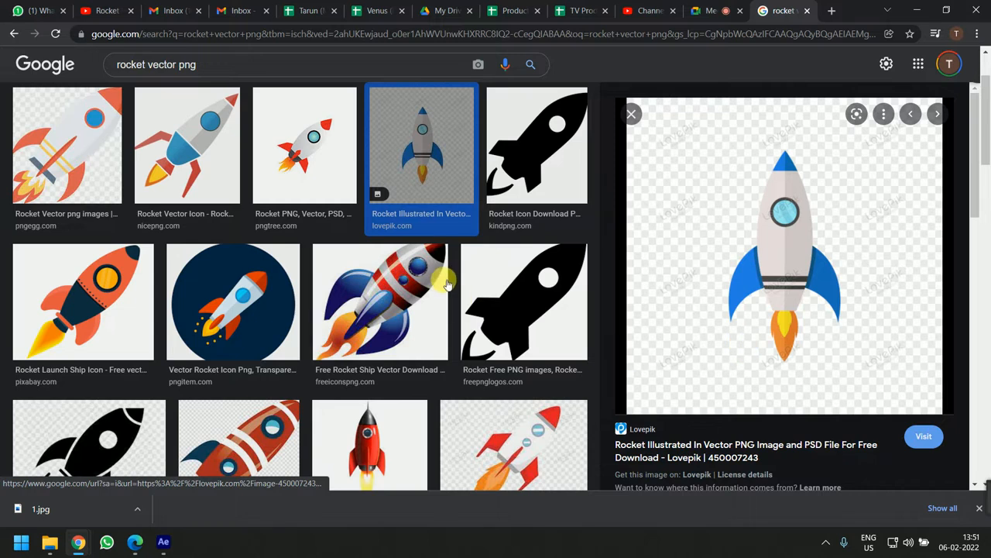
{"action": "scroll", "coordinate": [451, 292], "scroll_direction": "down", "scroll_amount": 2}
{"action": "left_click", "coordinate": [393, 333]}
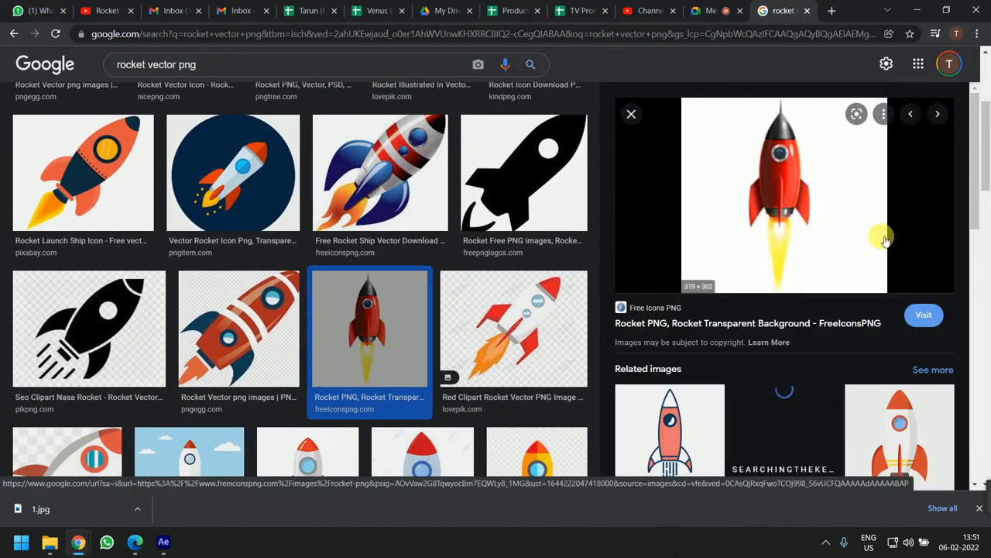
{"action": "scroll", "coordinate": [454, 327], "scroll_direction": "up", "scroll_amount": 3}
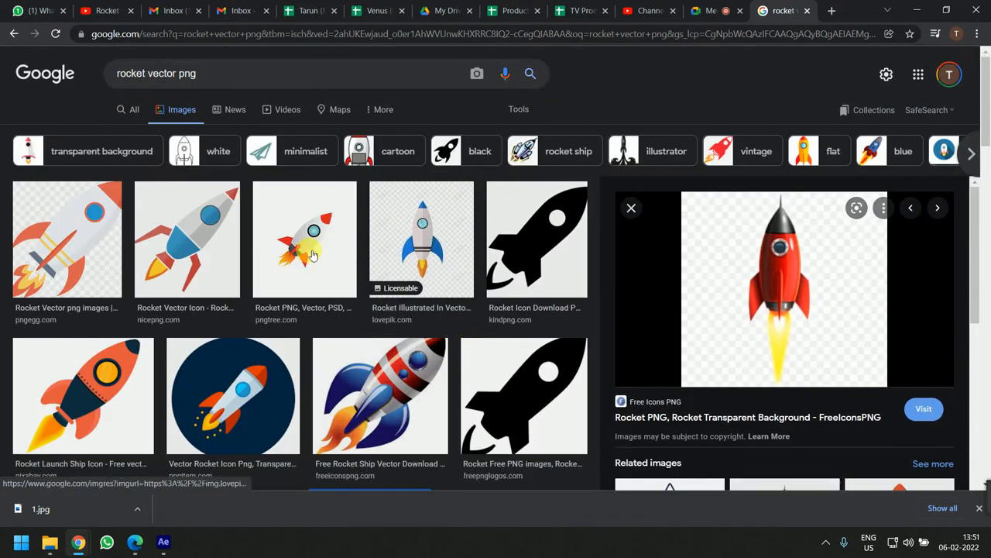
{"action": "left_click", "coordinate": [224, 233]}
{"action": "right_click", "coordinate": [816, 233]}
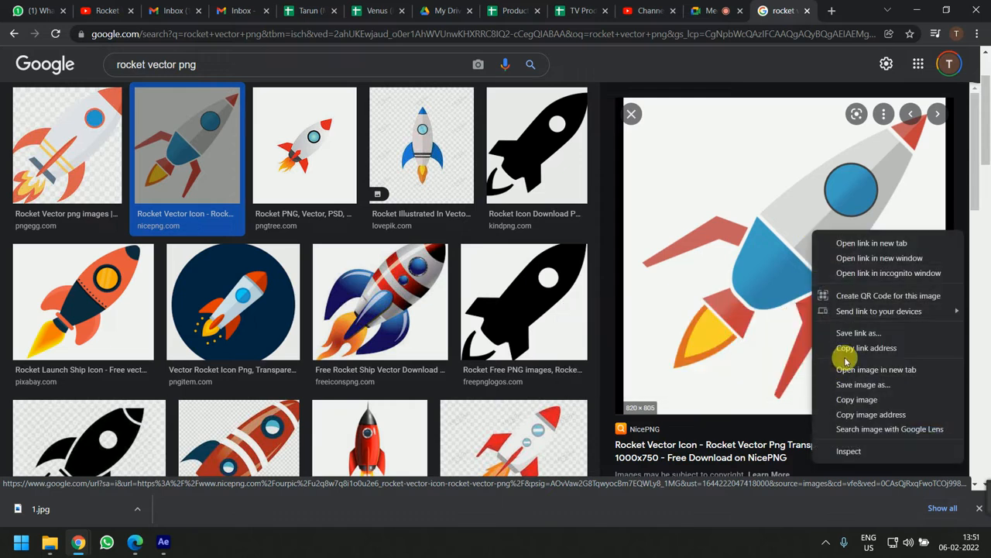
{"action": "left_click", "coordinate": [839, 380]}
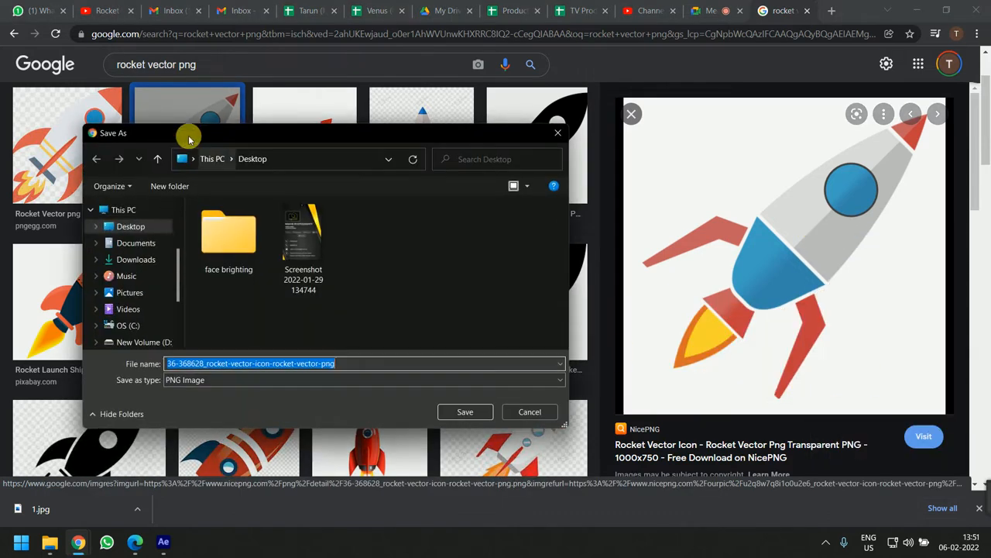
{"action": "left_click", "coordinate": [135, 228]}
{"action": "left_click", "coordinate": [467, 411]}
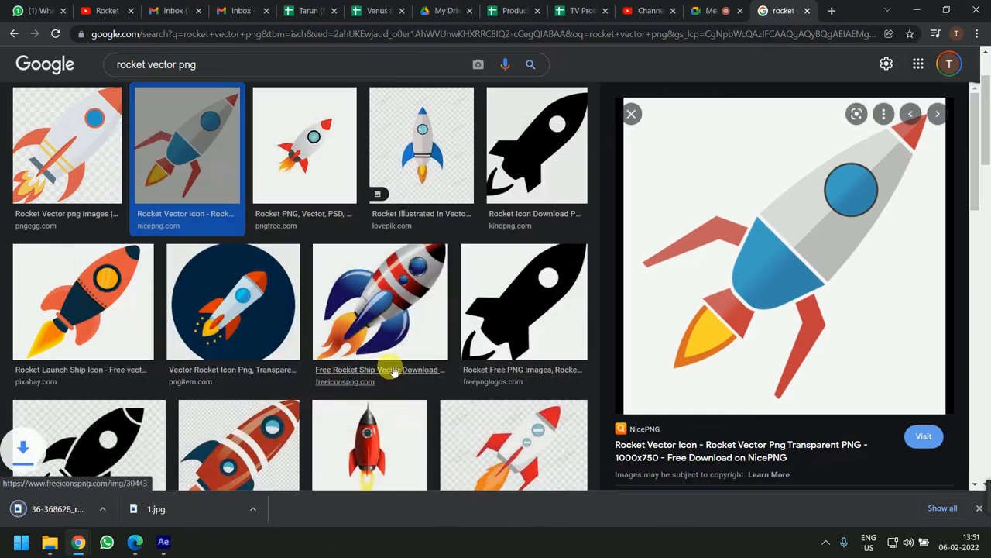
- Locate the saved rocket image on the desktop and launch Adobe Photoshop
{"action": "key", "text": "super+d"}
{"action": "left_click", "coordinate": [86, 156]}
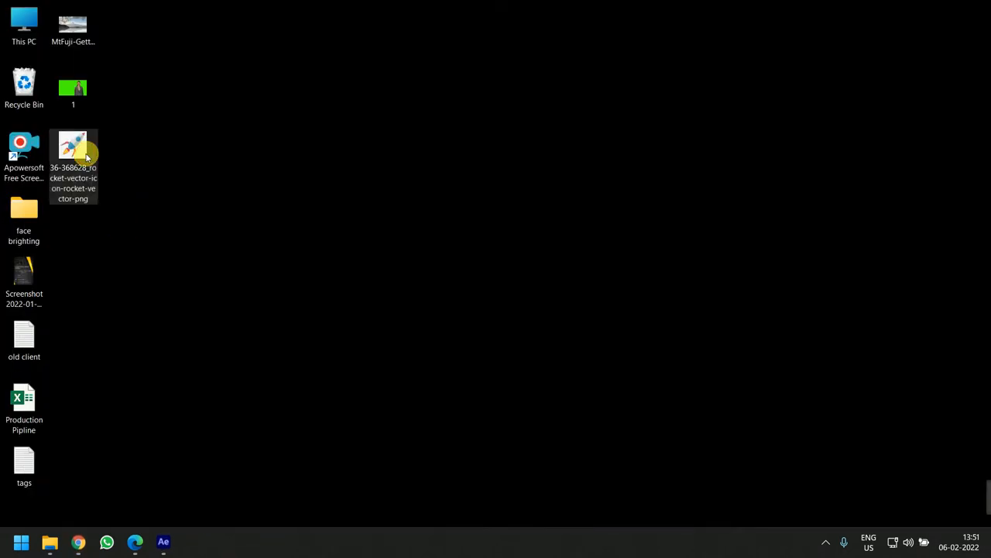
{"action": "left_click", "coordinate": [337, 340]}
{"action": "key", "text": "super"}
{"action": "type", "text": "photos"}
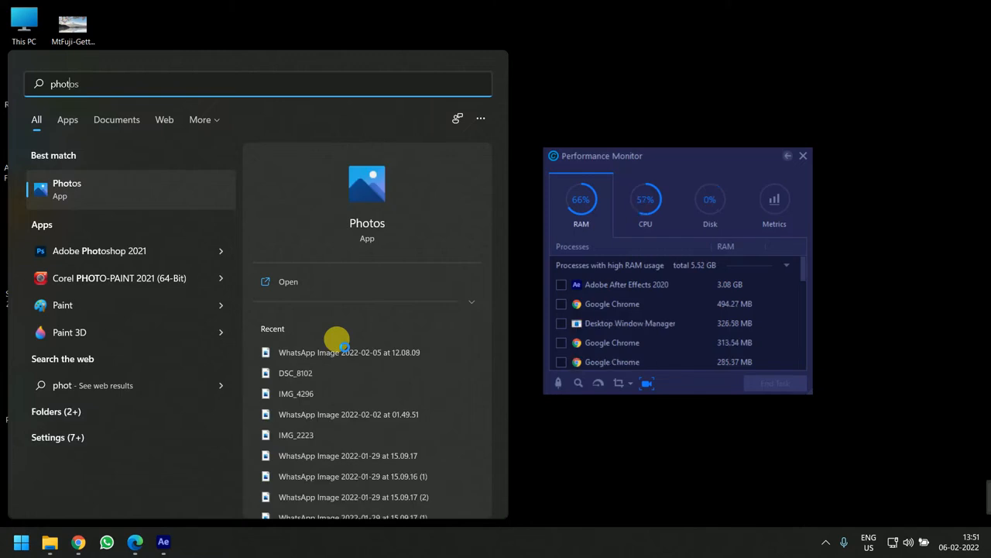
{"action": "type", "text": "o"}
{"action": "key", "text": "Return"}
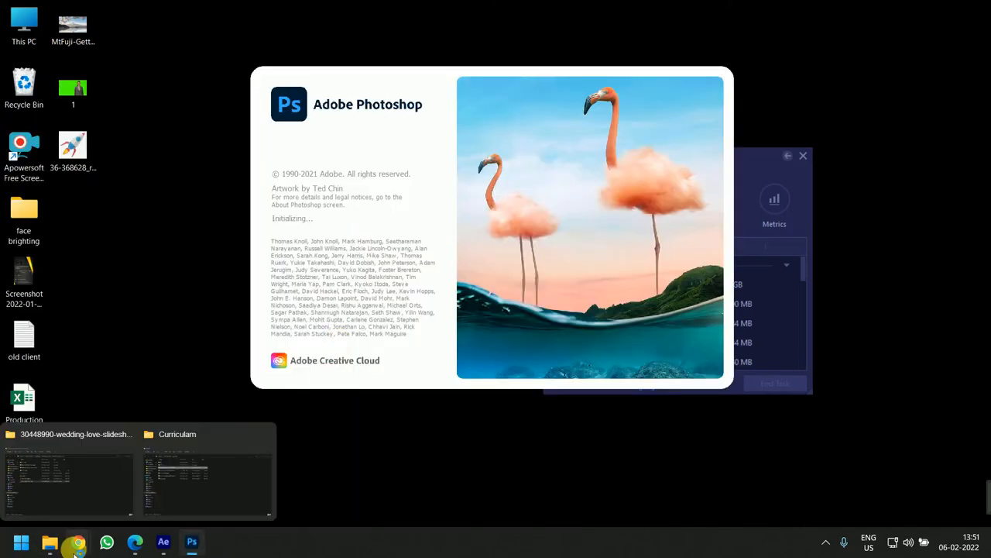
- Switch to Chrome and review the rocket lift-off scene in the Rocket Science YouTube video, replaying it from the first seconds
{"action": "left_click", "coordinate": [76, 548]}
{"action": "left_click", "coordinate": [106, 515]}
{"action": "left_click", "coordinate": [107, 12]}
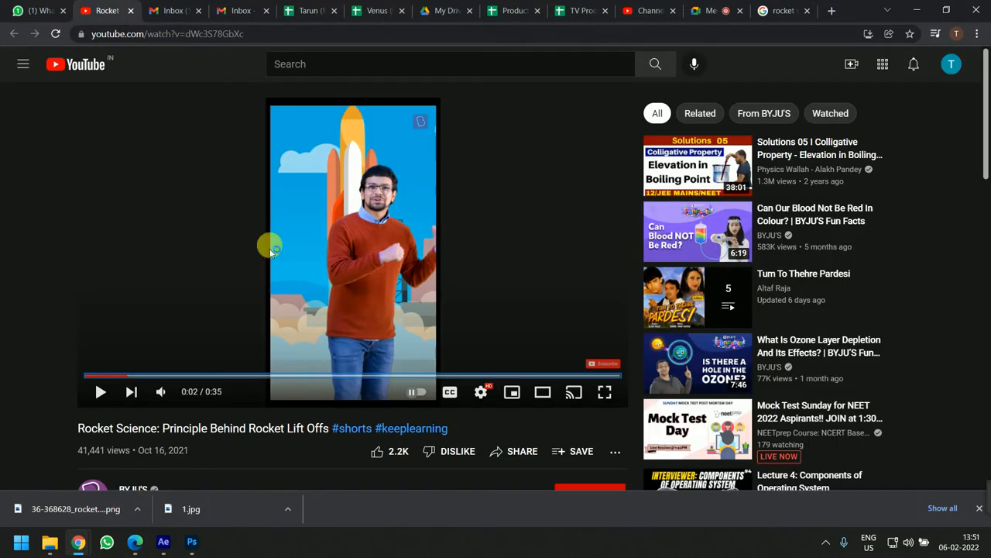
{"action": "left_click", "coordinate": [114, 377]}
{"action": "left_click", "coordinate": [337, 283]}
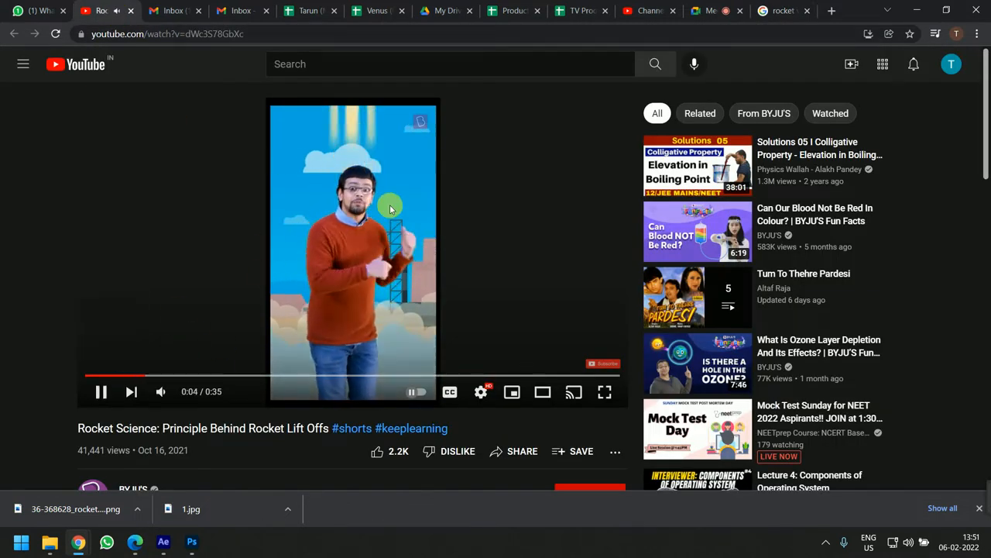
{"action": "left_click", "coordinate": [391, 210]}
{"action": "left_click", "coordinate": [110, 377]}
{"action": "left_click", "coordinate": [408, 202]}
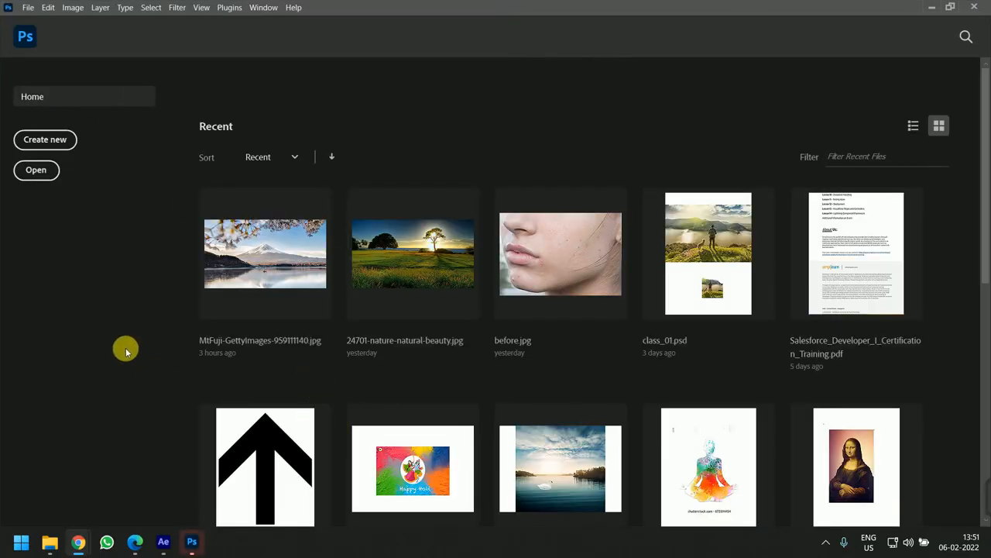
- Open the downloaded rocket PNG from the desktop in Photoshop and unlock its Background layer
{"action": "key", "text": "super+d"}
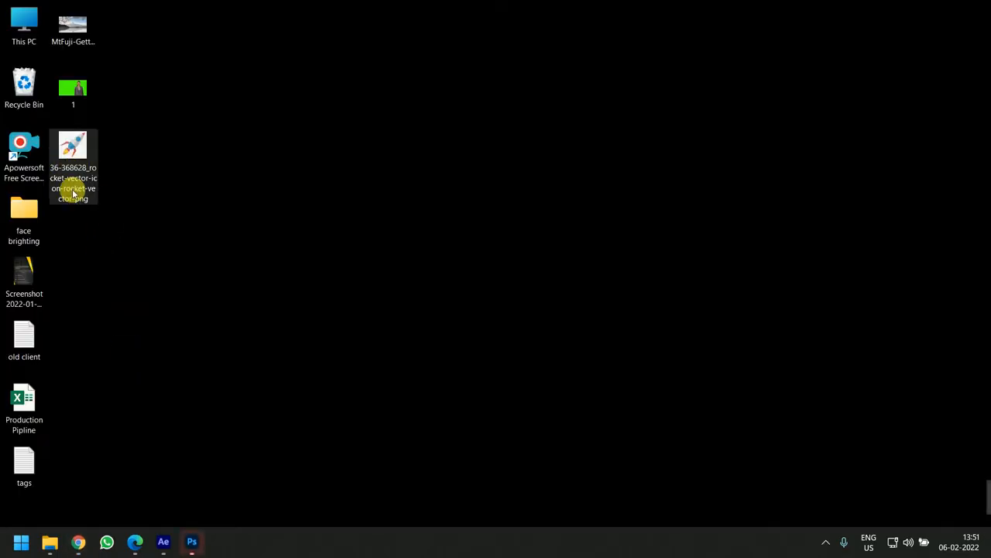
{"action": "left_click_drag", "start_coordinate": [73, 188], "coordinate": [244, 314]}
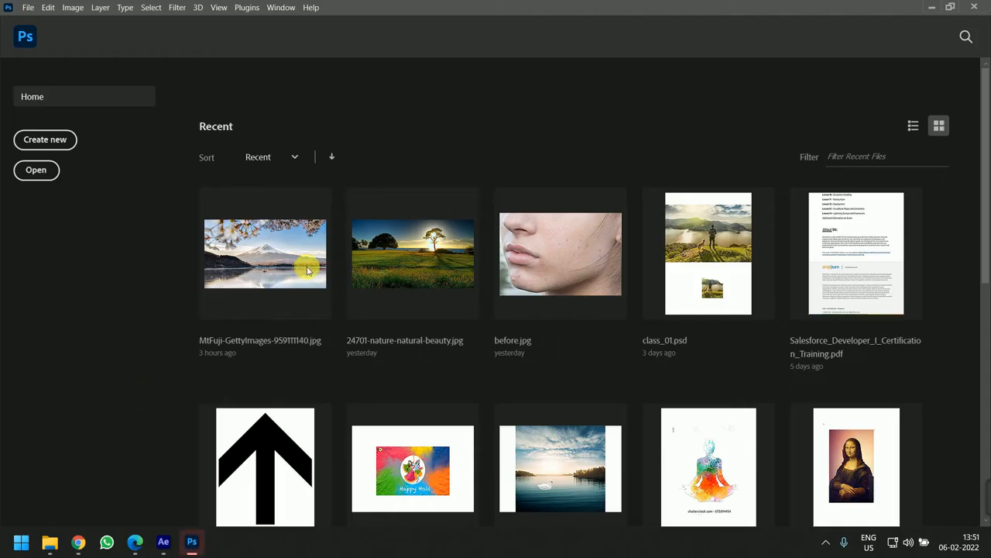
{"action": "left_click_drag", "start_coordinate": [604, 283], "coordinate": [602, 285]}
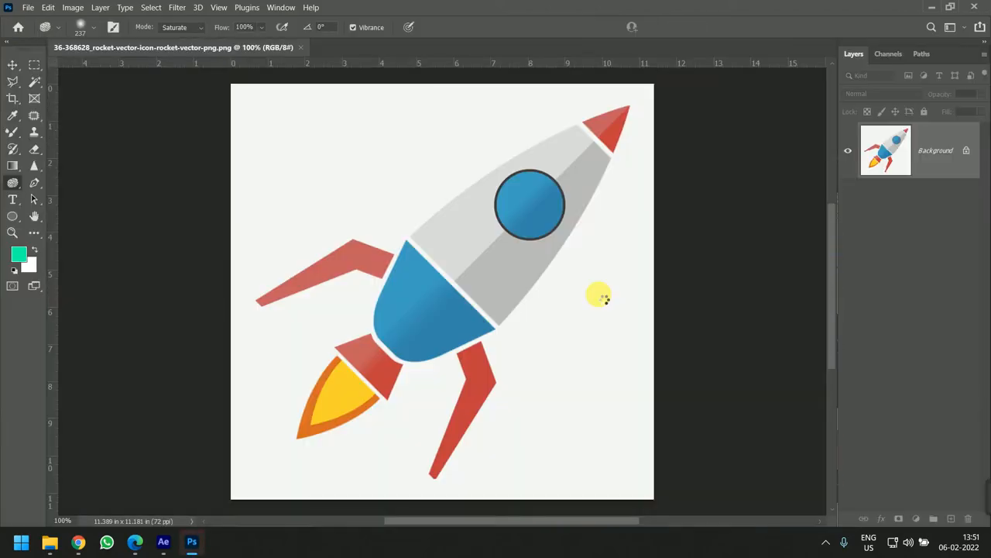
{"action": "left_click", "coordinate": [967, 151]}
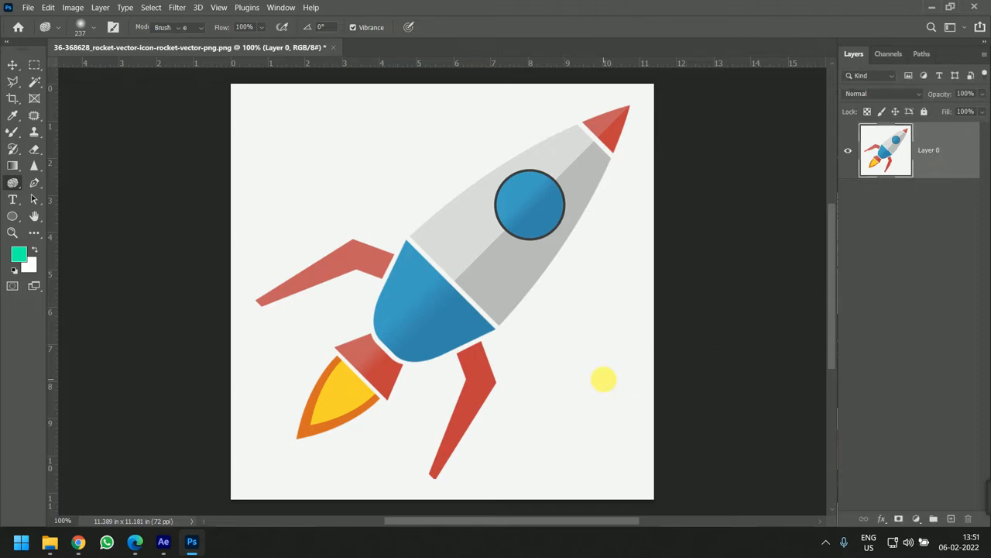
- Erase the off-white background around the rocket with the Magic Eraser tool and inspect the cut-out's edges
{"action": "key", "text": "e"}
{"action": "key", "text": "shift+e"}
{"action": "key", "text": "shift+e"}
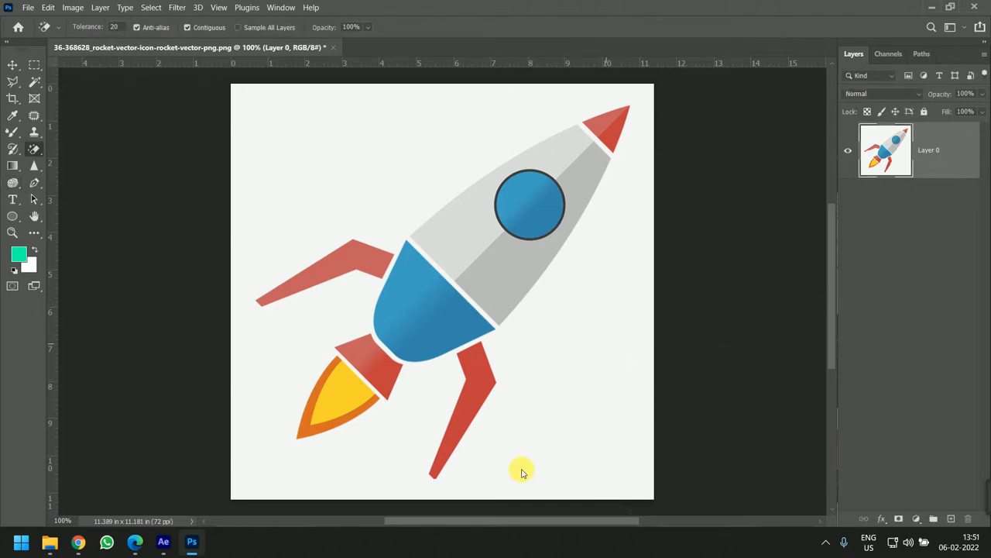
{"action": "left_click", "coordinate": [573, 351]}
{"action": "scroll", "coordinate": [400, 369], "scroll_direction": "up", "scroll_amount": 3}
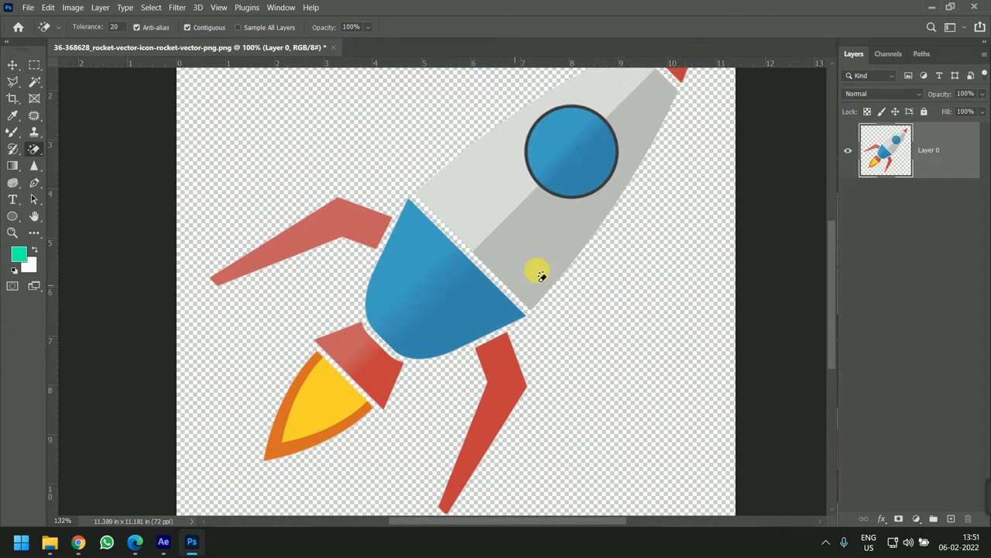
{"action": "scroll", "coordinate": [541, 302], "scroll_direction": "down", "scroll_amount": 3}
{"action": "scroll", "coordinate": [544, 307], "scroll_direction": "down", "scroll_amount": 2}
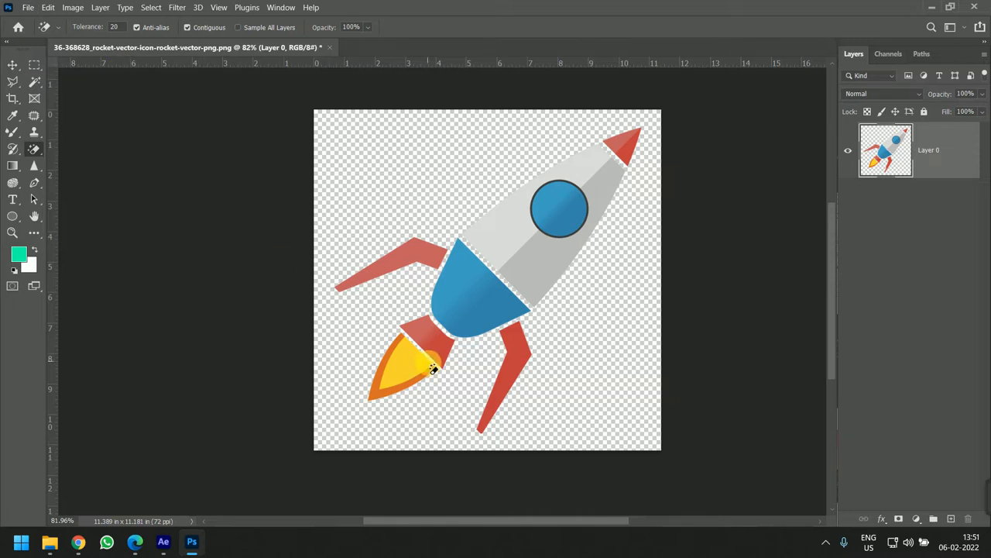
{"action": "scroll", "coordinate": [424, 374], "scroll_direction": "up", "scroll_amount": 2}
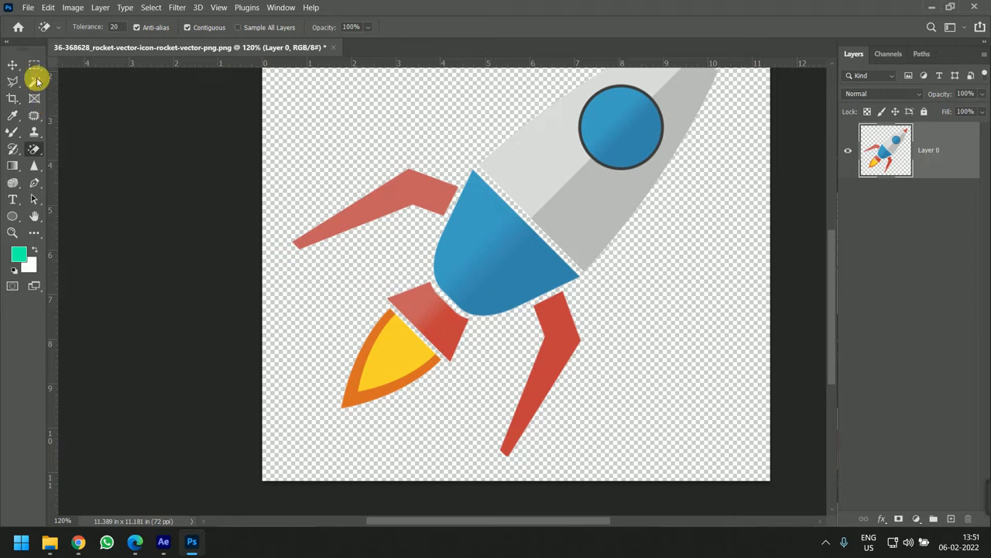
- Save the cut-out rocket as a PNG on the desktop, replacing the original at Large file size, and close Photoshop
{"action": "key", "text": "ctrl+shift+s"}
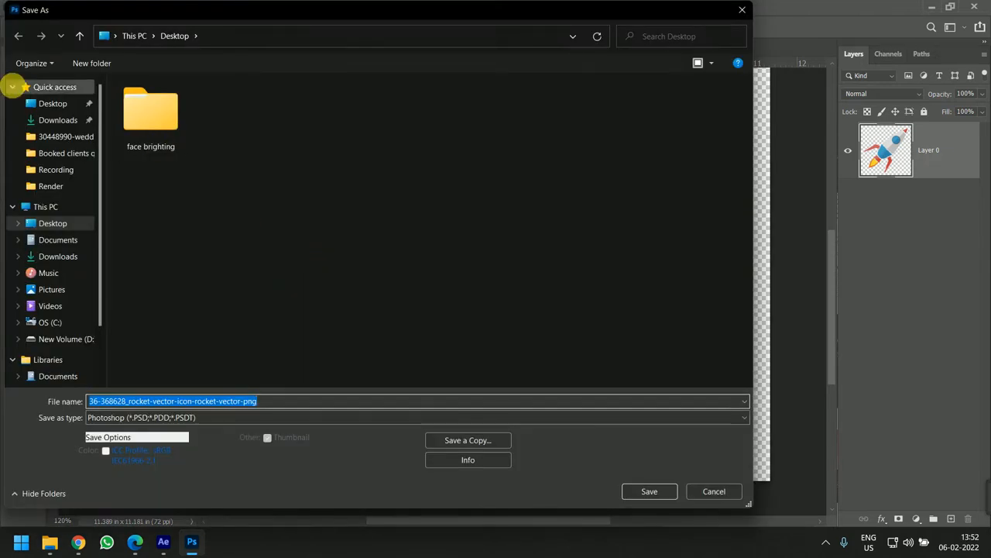
{"action": "left_click", "coordinate": [40, 103]}
{"action": "left_click", "coordinate": [267, 417]}
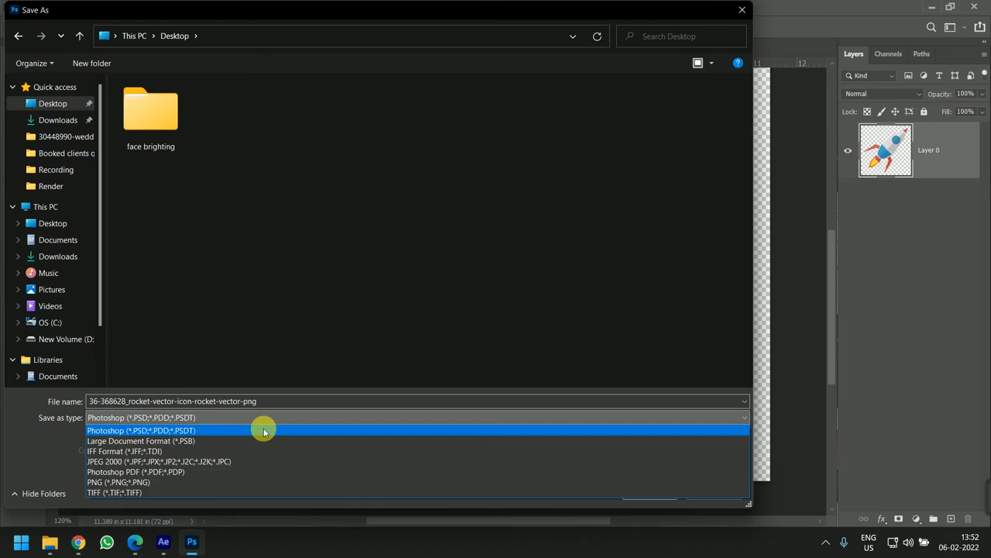
{"action": "left_click", "coordinate": [233, 481]}
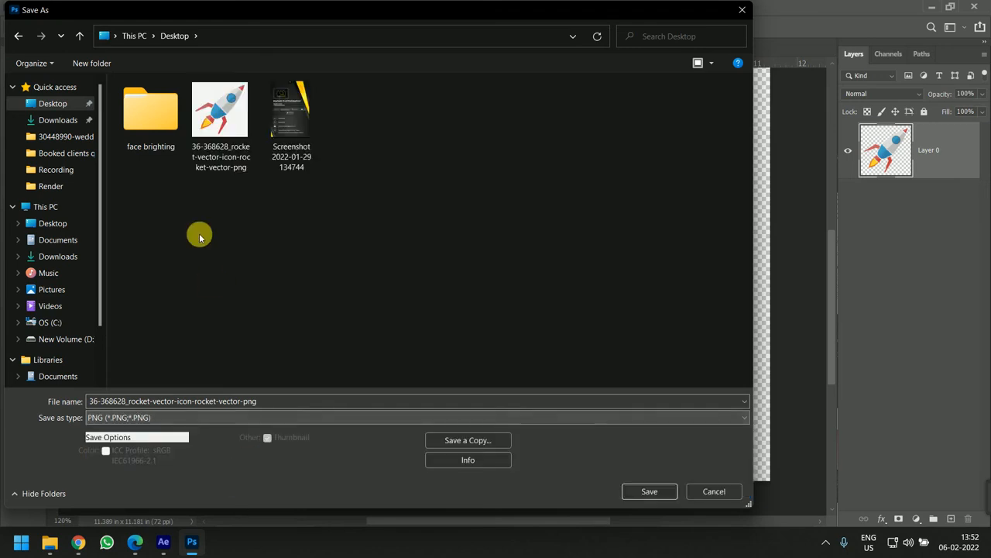
{"action": "left_click", "coordinate": [650, 492]}
{"action": "left_click", "coordinate": [555, 271]}
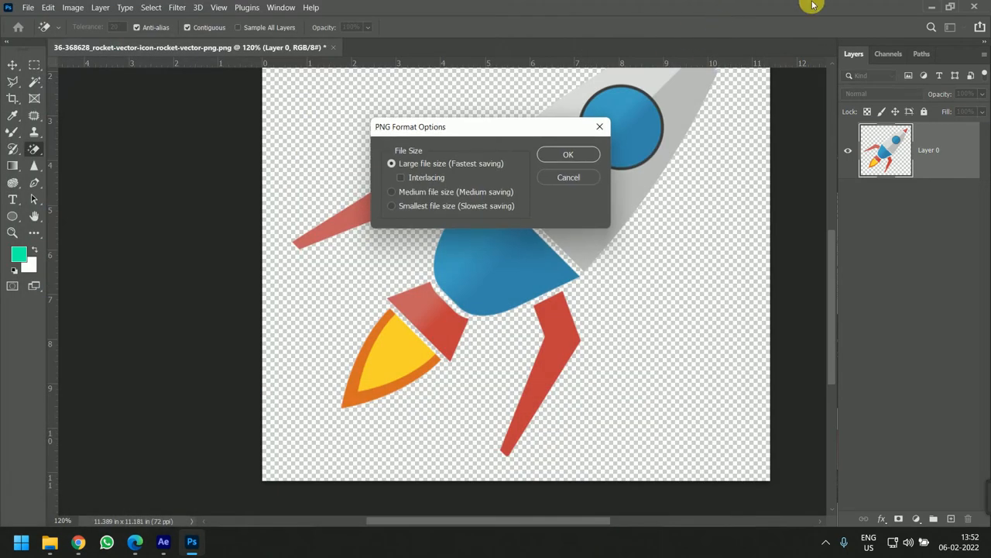
{"action": "left_click", "coordinate": [563, 153]}
{"action": "left_click", "coordinate": [982, 8]}
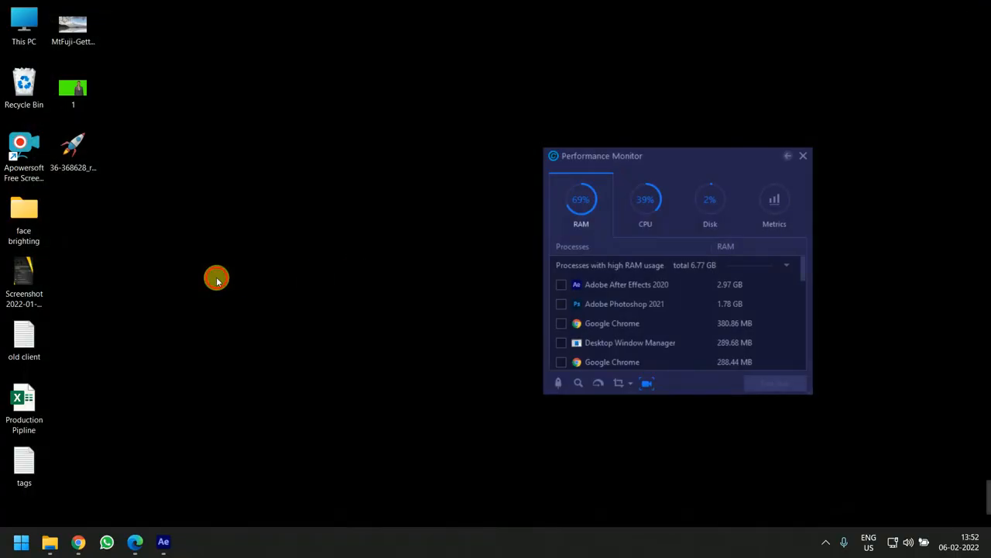
- Switch to After Effects and bring the rocket PNG from the desktop into Comp 1 as the topmost layer
{"action": "left_click_drag", "start_coordinate": [87, 164], "coordinate": [329, 384]}
{"action": "key", "text": "alt+Tab"}
{"action": "key", "text": "alt+Tab"}
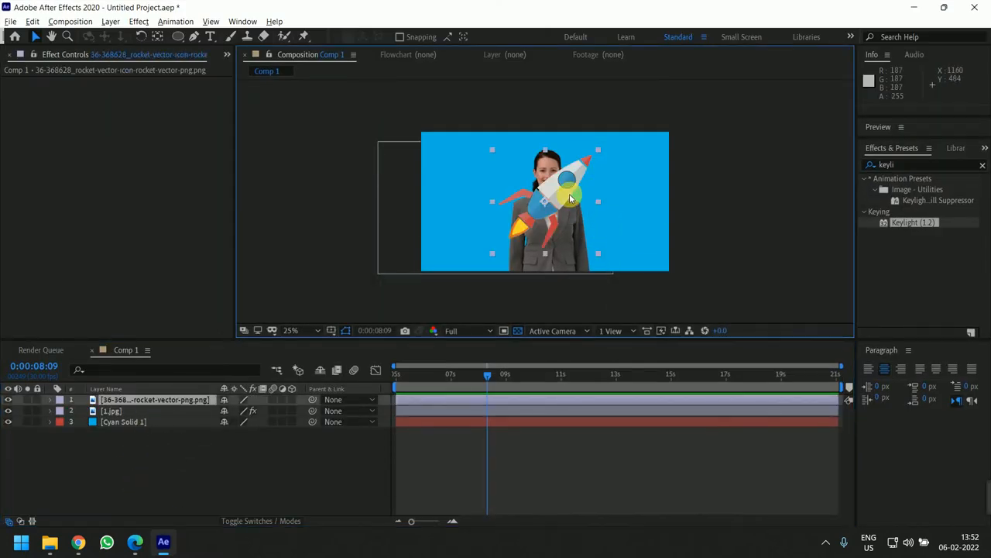
- Rotate the rocket layer to -44° so it stands upright, move it beside the woman and scale it down slightly
{"action": "key", "text": "r"}
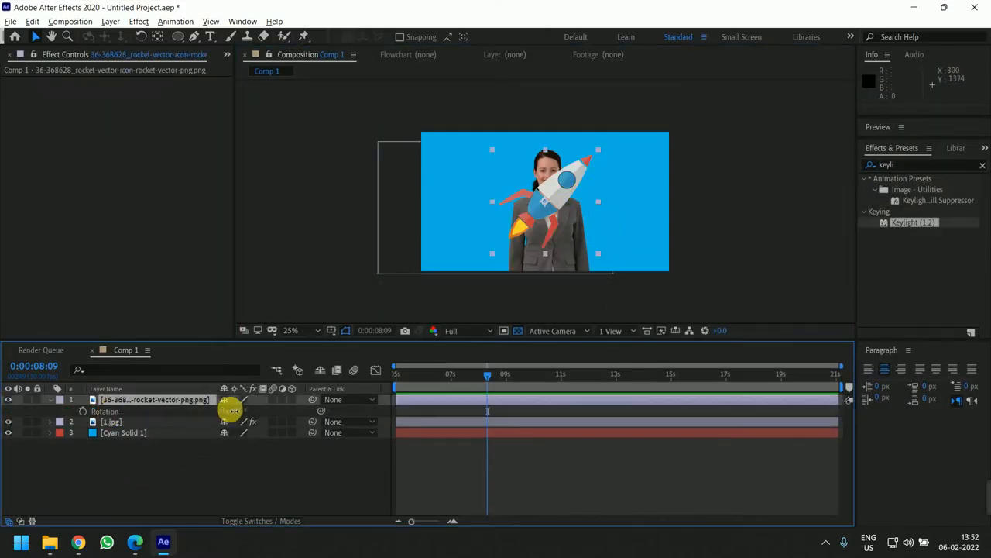
{"action": "mouse_move", "coordinate": [229, 410]}
{"action": "left_mouse_down"}
{"action": "mouse_move", "coordinate": [212, 405]}
{"action": "mouse_move", "coordinate": [215, 413]}
{"action": "left_mouse_up"}
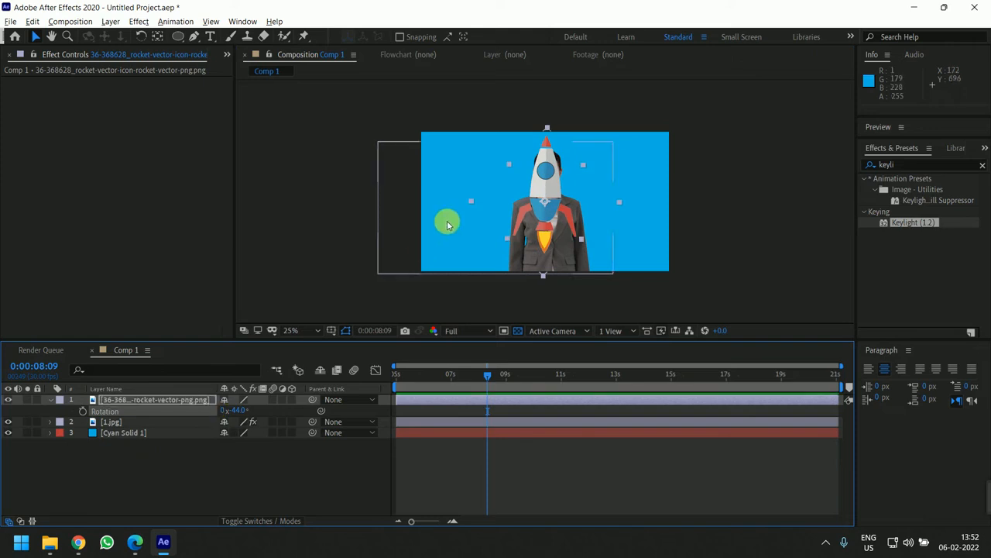
{"action": "left_click_drag", "start_coordinate": [539, 203], "coordinate": [512, 205]}
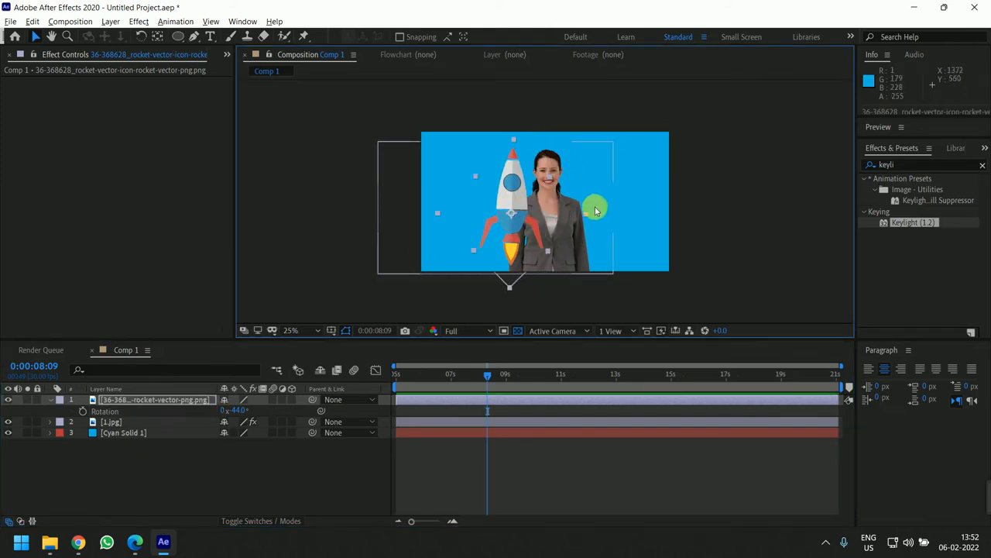
{"action": "mouse_move", "coordinate": [586, 214]}
{"action": "left_mouse_down"}
{"action": "mouse_move", "coordinate": [606, 216]}
{"action": "mouse_move", "coordinate": [584, 213]}
{"action": "left_mouse_up"}
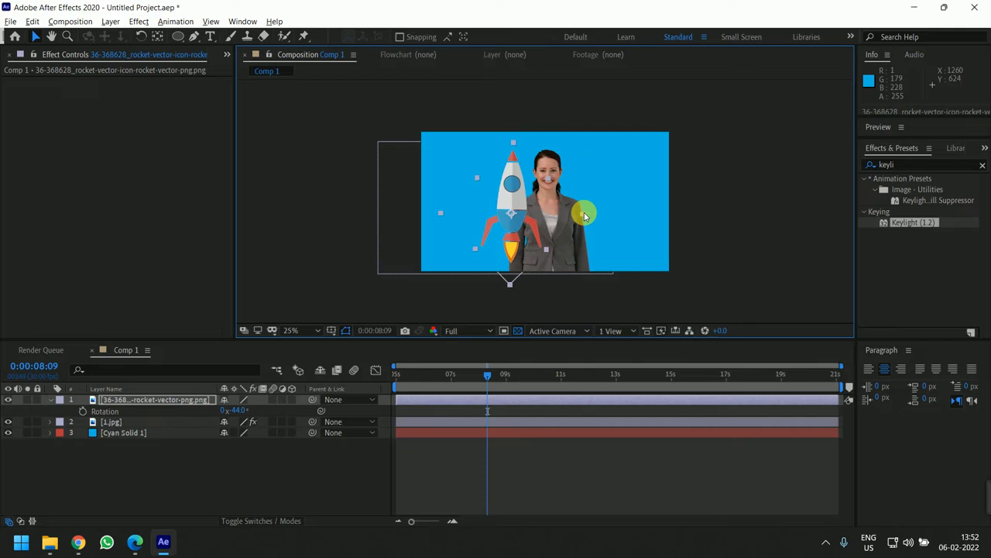
- Move the rocket layer below the 1.jpg layer so it sits behind the woman
{"action": "left_click", "coordinate": [201, 494]}
{"action": "left_click", "coordinate": [148, 401]}
{"action": "left_click_drag", "start_coordinate": [149, 409], "coordinate": [153, 435]}
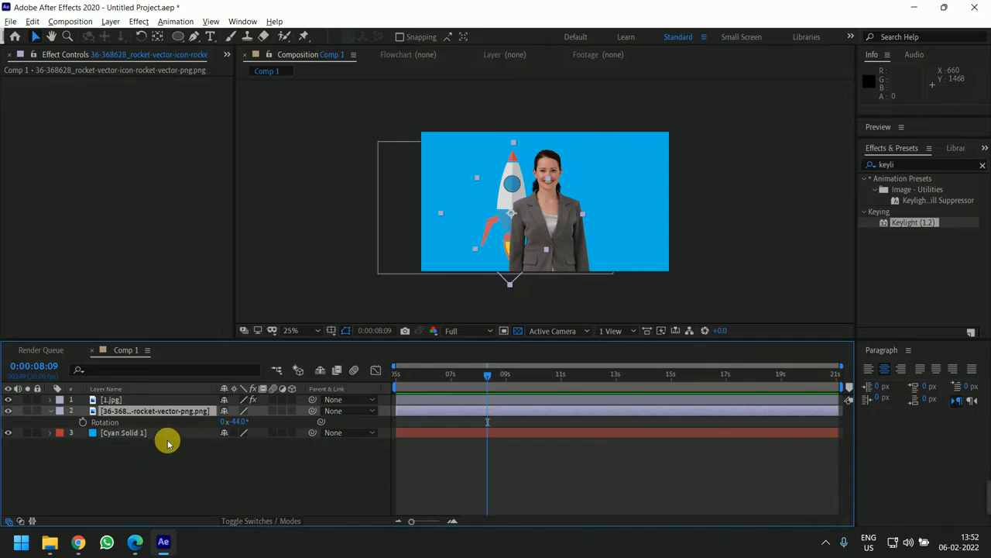
{"action": "scroll", "coordinate": [524, 168], "scroll_direction": "down", "scroll_amount": 2}
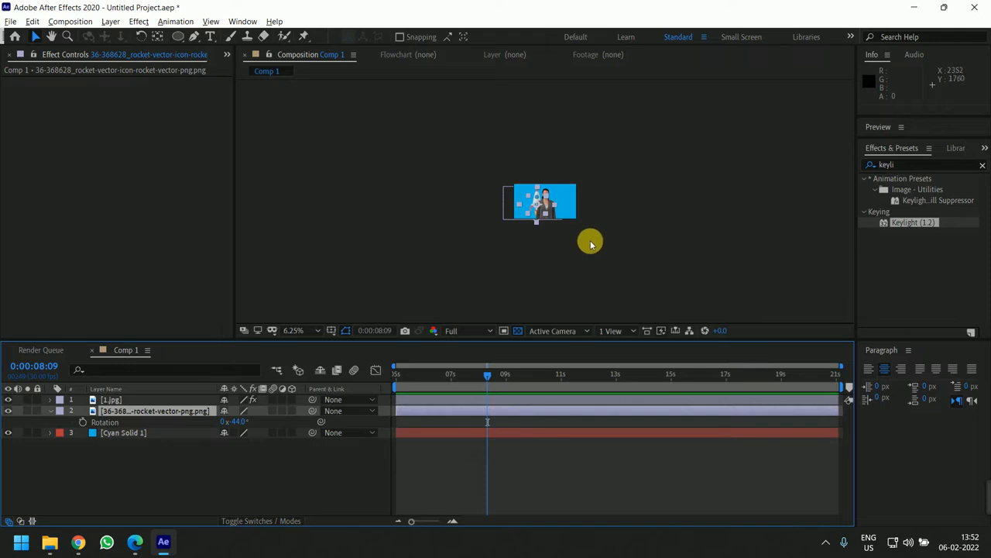
{"action": "scroll", "coordinate": [590, 244], "scroll_direction": "up", "scroll_amount": 3}
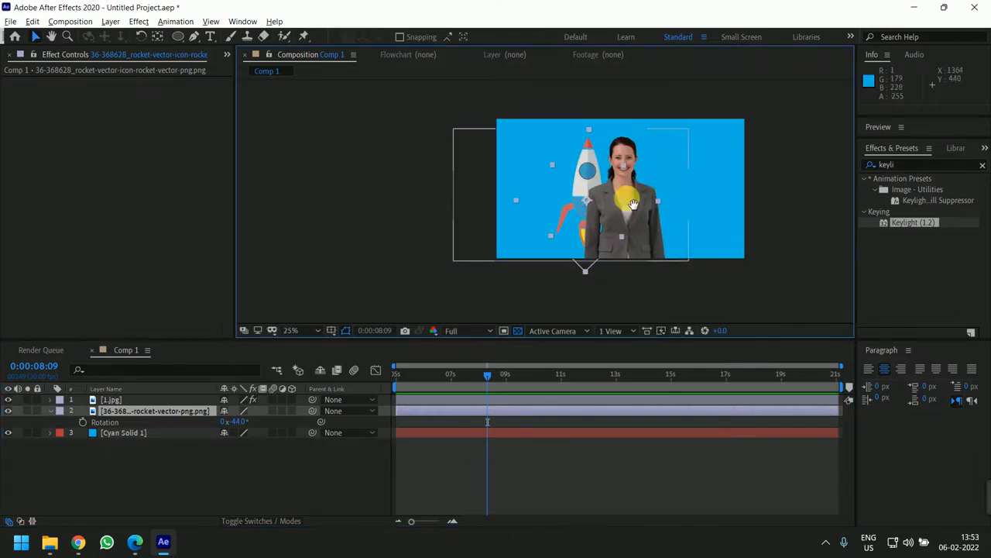
{"action": "left_click_drag", "start_coordinate": [633, 204], "coordinate": [556, 235]}
- Switch to Chrome and replay the opening seconds of the Rocket Science video, comparing its lift-off scene with the After Effects composition
{"action": "mouse_move", "coordinate": [78, 542]}
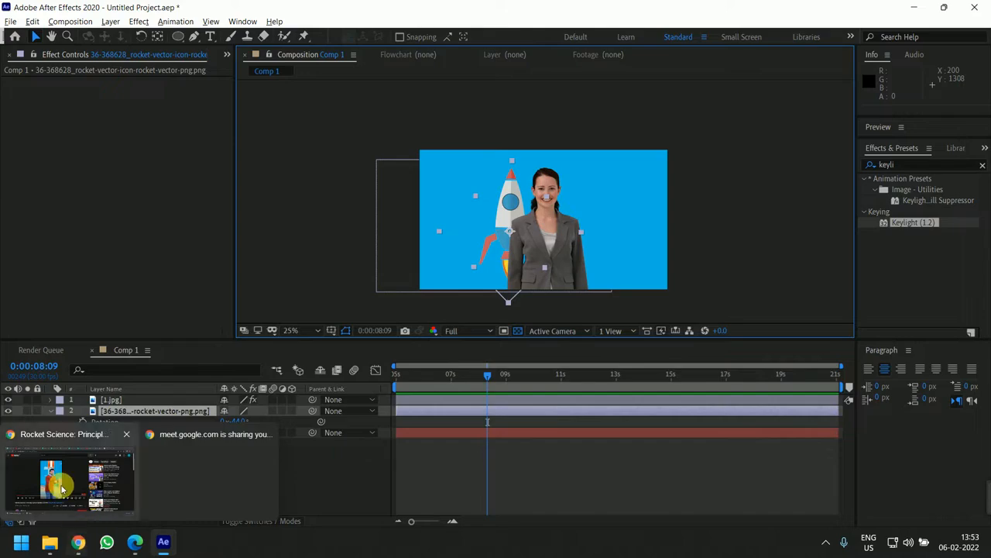
{"action": "left_click", "coordinate": [62, 488]}
{"action": "left_click", "coordinate": [417, 230]}
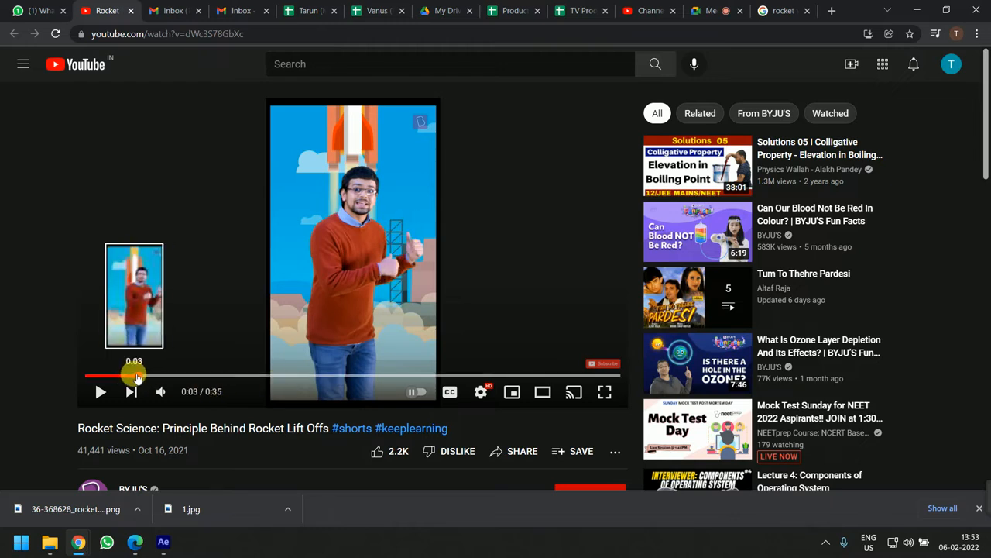
{"action": "left_click", "coordinate": [104, 375]}
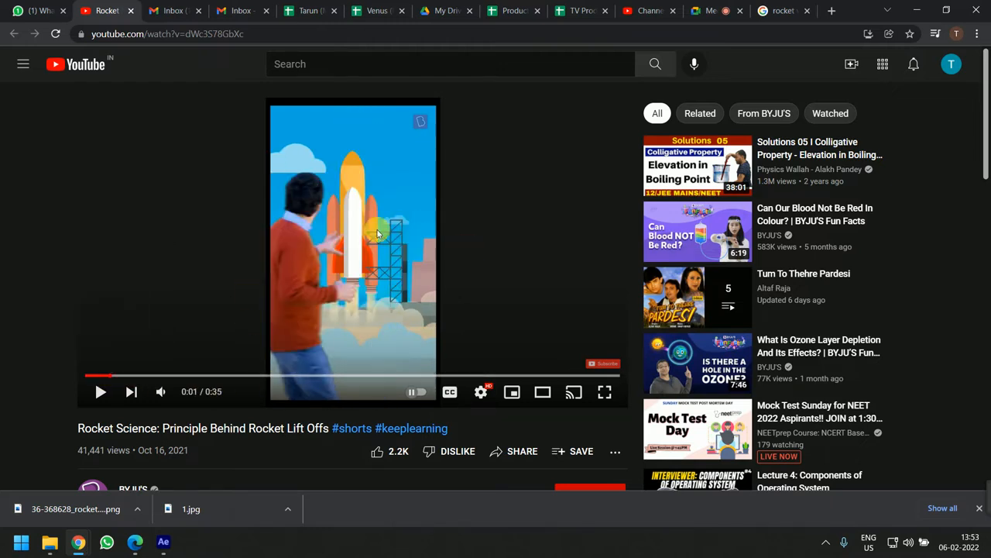
{"action": "left_click", "coordinate": [409, 284]}
{"action": "left_click", "coordinate": [405, 228]}
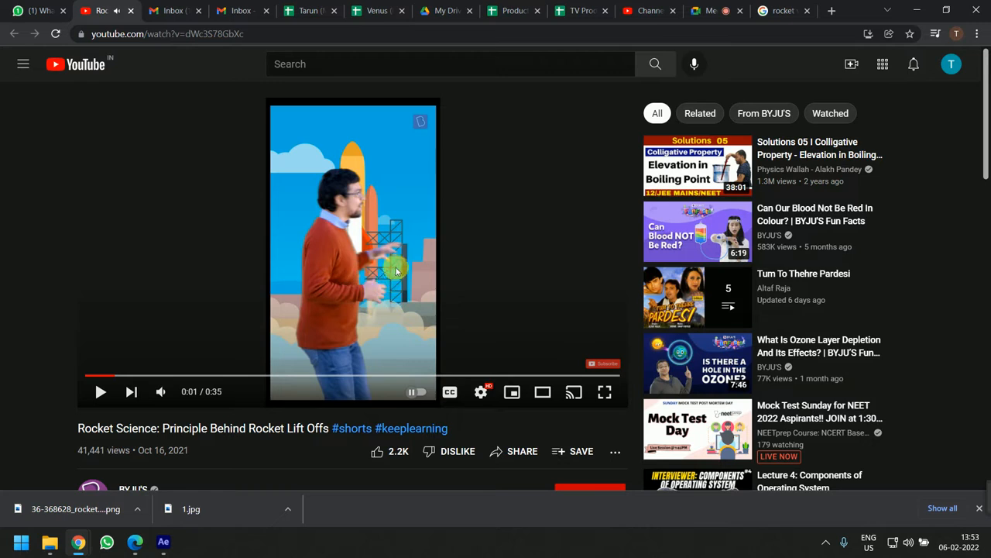
{"action": "left_click", "coordinate": [426, 295]}
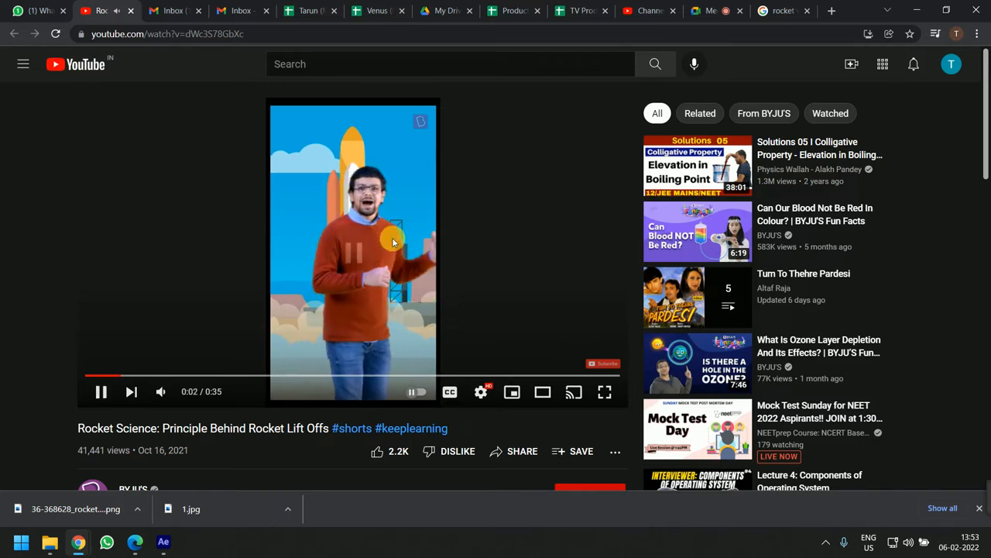
{"action": "left_click", "coordinate": [406, 248]}
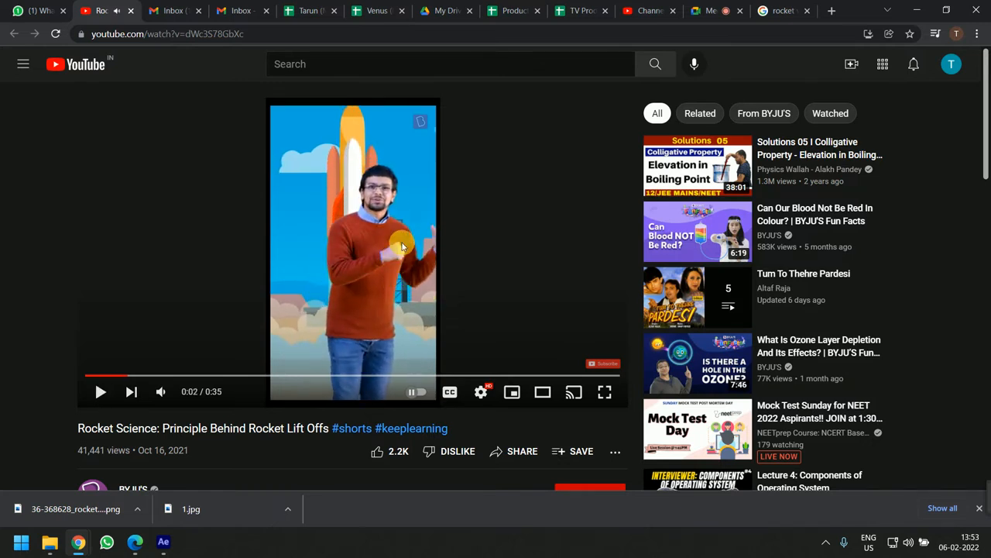
{"action": "left_click", "coordinate": [113, 376]}
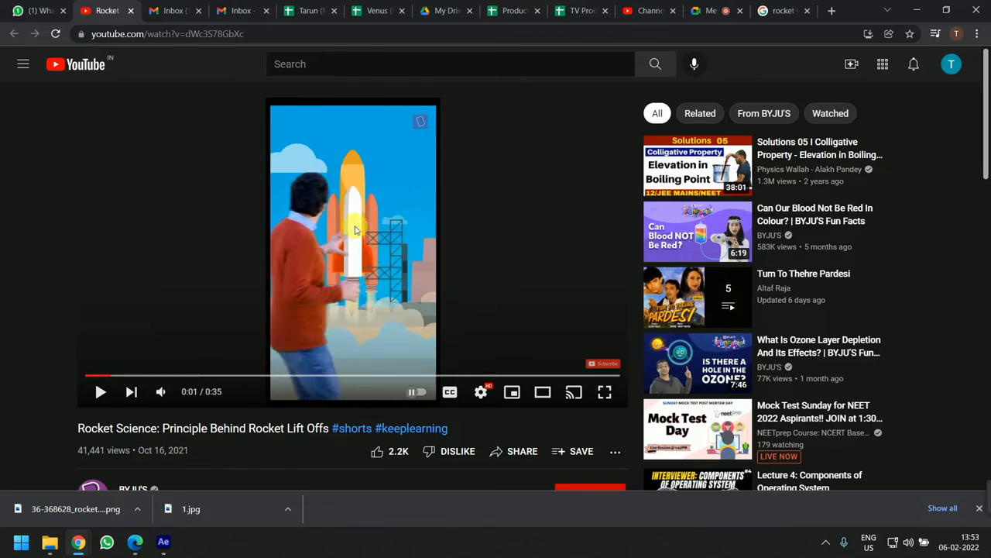
{"action": "left_click", "coordinate": [389, 287]}
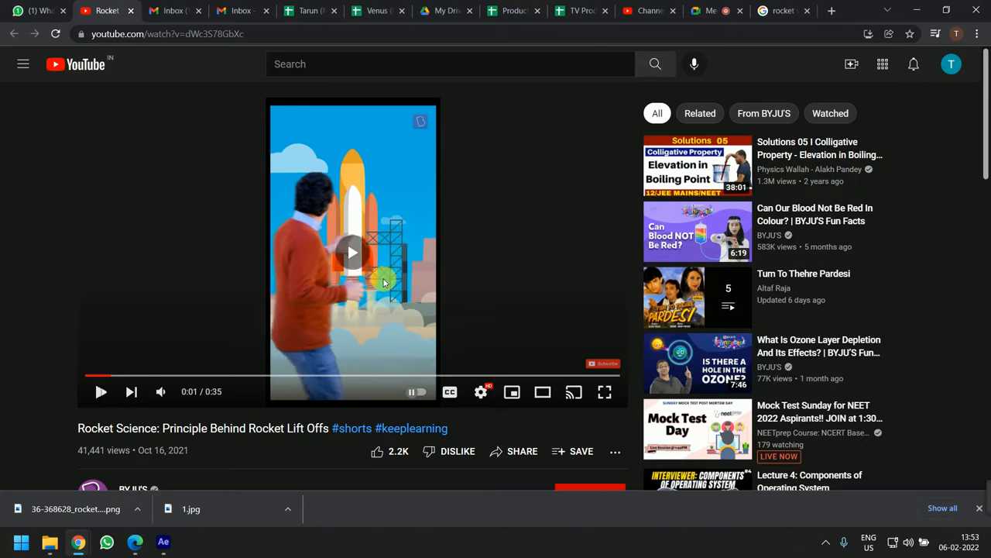
{"action": "key", "text": "alt+Tab"}
{"action": "key", "text": "alt+Tab"}
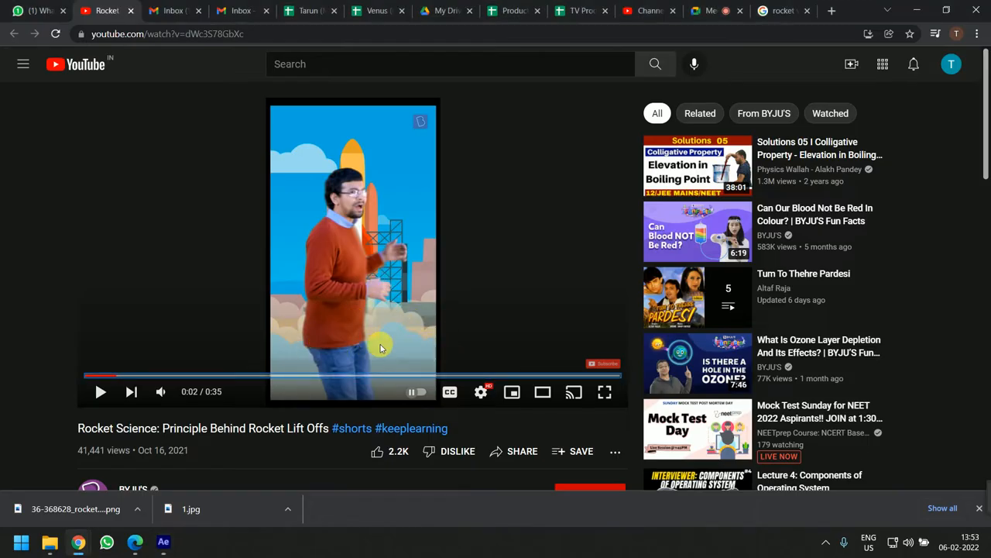
{"action": "key", "text": "alt+Tab"}
{"action": "key", "text": "alt+Tab"}
{"action": "left_click", "coordinate": [778, 9]}
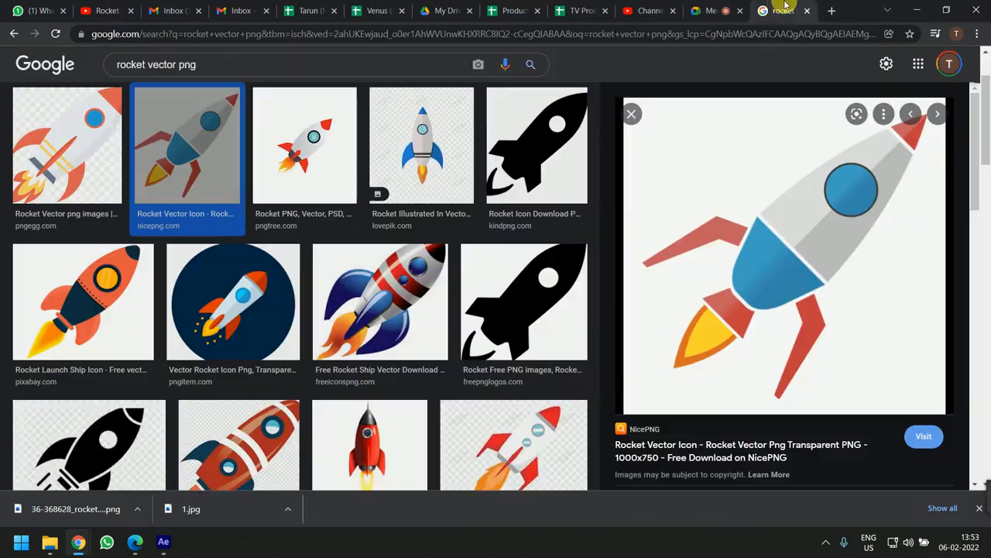
{"action": "key", "text": "alt+Tab"}
{"action": "key", "text": "alt+Tab"}
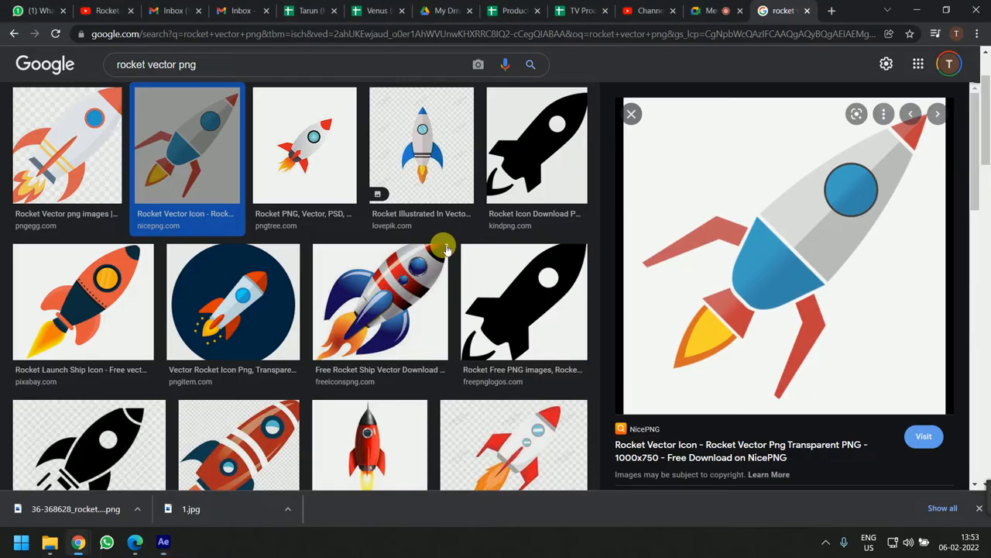
{"action": "key", "text": "alt+Tab"}
{"action": "key", "text": "alt+Tab"}
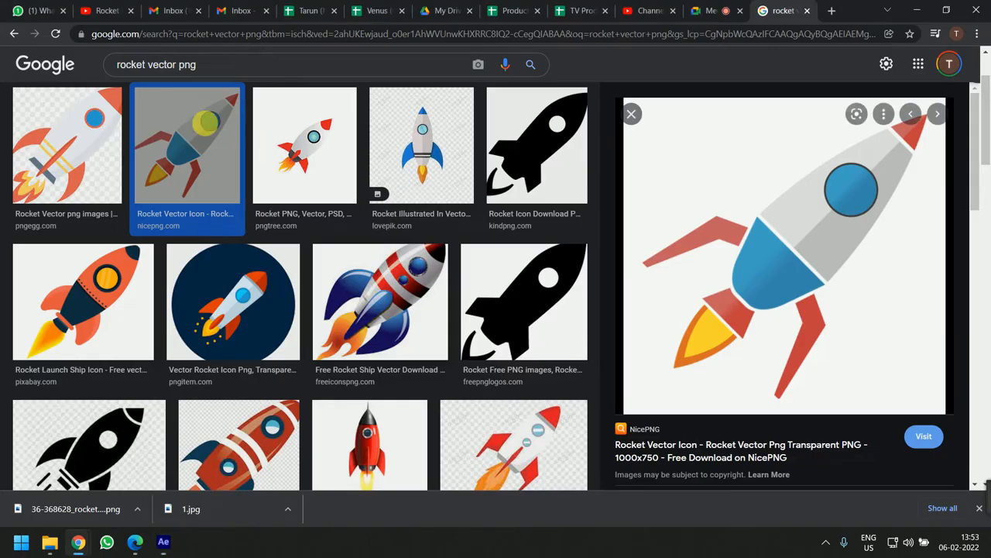
{"action": "left_click", "coordinate": [213, 73]}
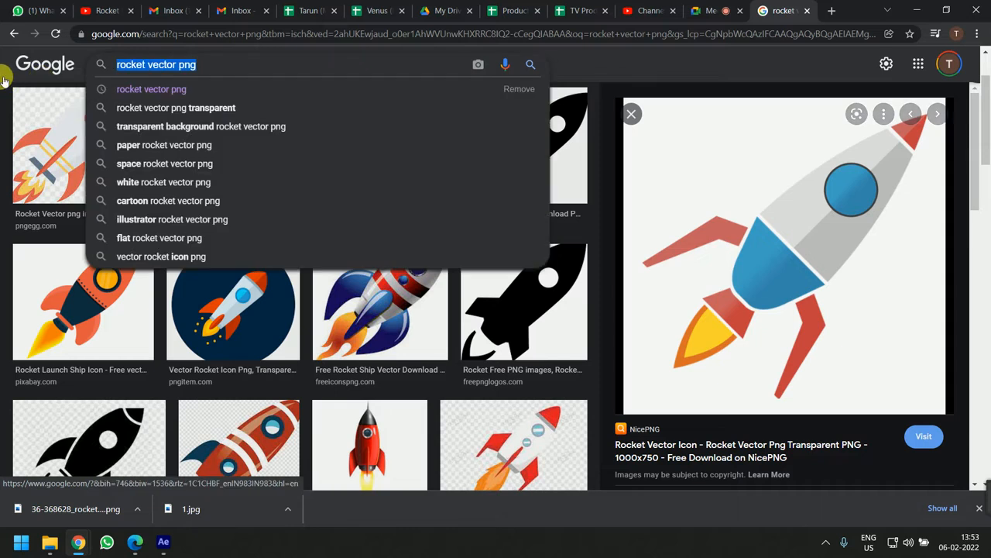
{"action": "type", "text": "c"}
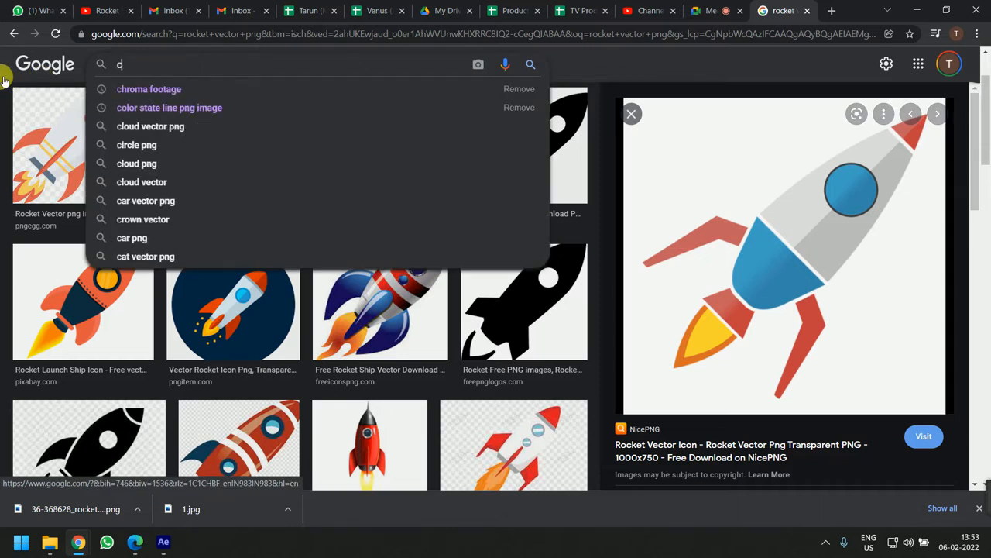
{"action": "type", "text": "wod"}
{"action": "key", "text": "BackSpace"}
{"action": "key", "text": "BackSpace"}
{"action": "key", "text": "BackSpace"}
{"action": "type", "text": "loud"}
{"action": "key", "text": "alt+Tab"}
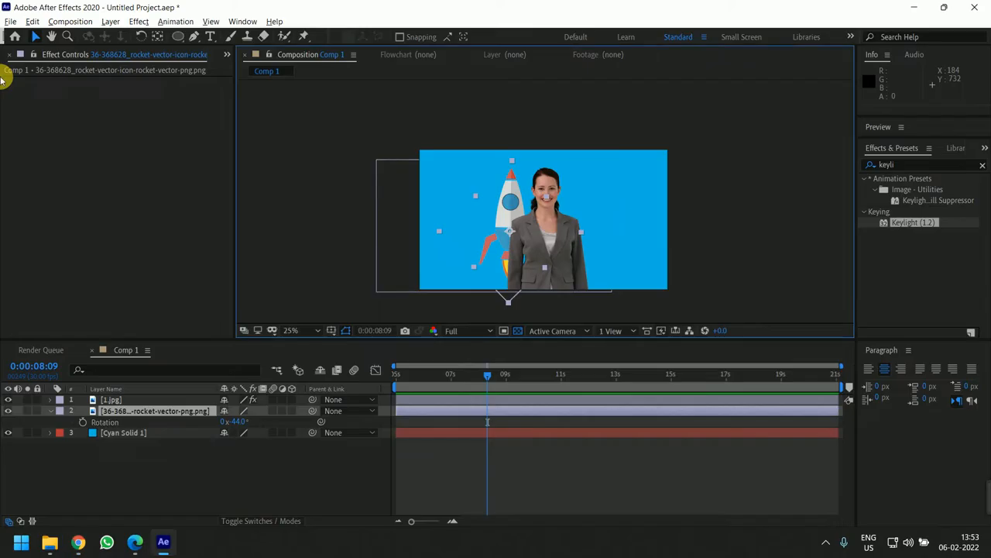
{"action": "key", "text": "alt+Tab"}
- Replay the YouTube rocket lift-off up to 0:04 and examine the clouds, tower and exhaust behind the presenter
{"action": "left_click", "coordinate": [116, 11]}
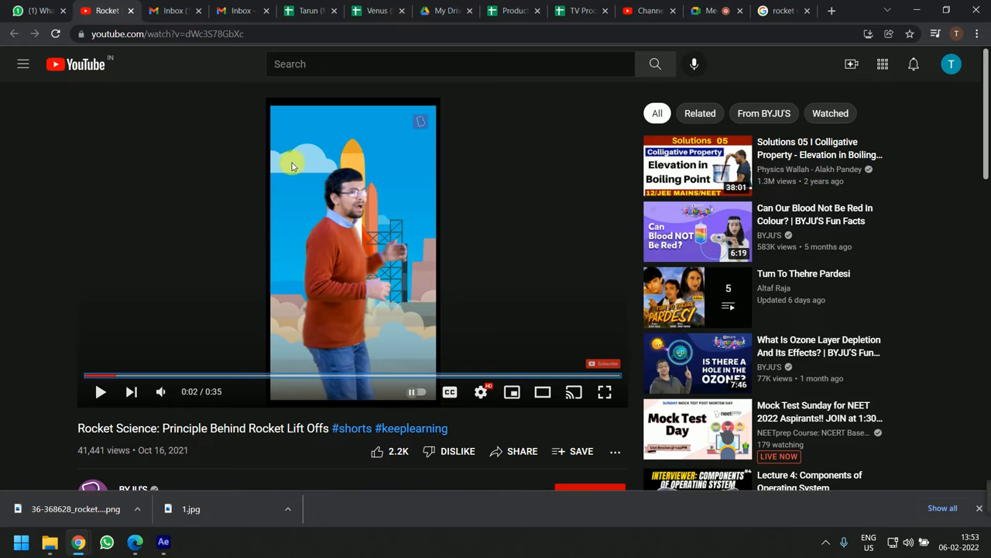
{"action": "left_click", "coordinate": [387, 250]}
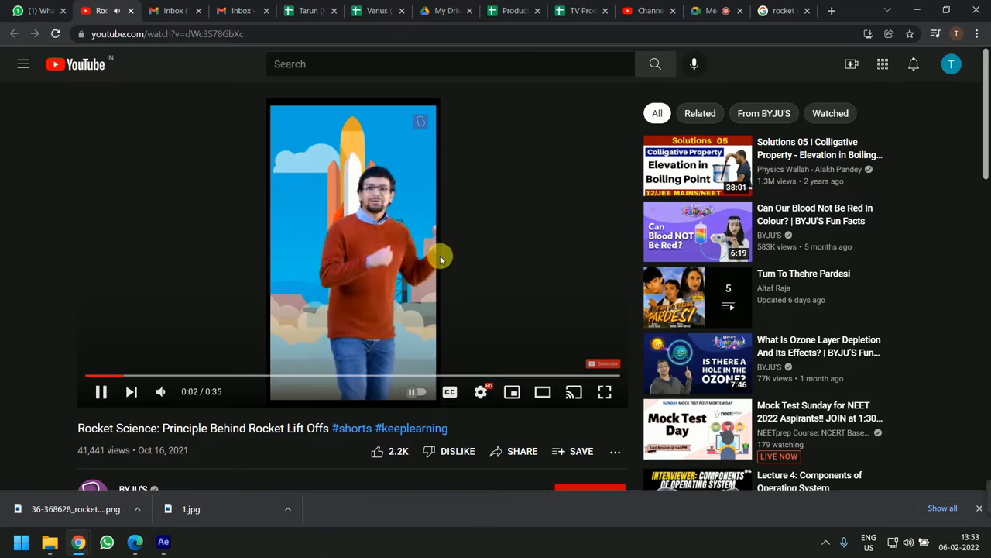
{"action": "left_click", "coordinate": [337, 174]}
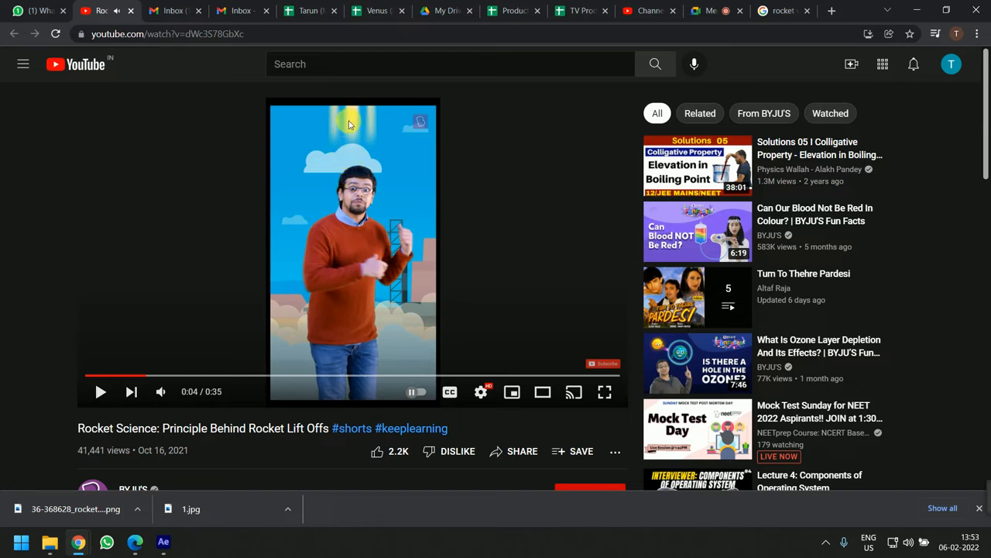
{"action": "left_click", "coordinate": [131, 376]}
{"action": "left_click", "coordinate": [409, 203]}
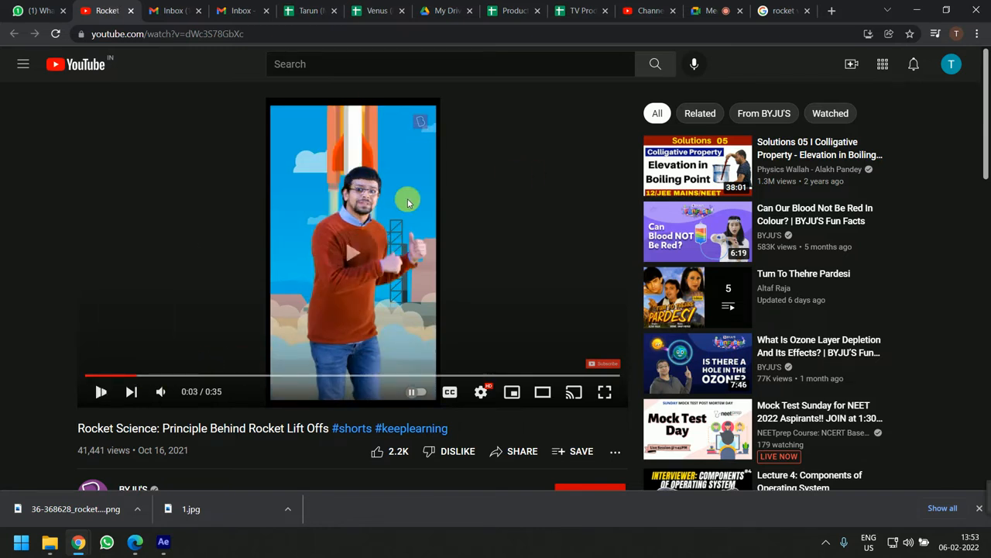
{"action": "left_click", "coordinate": [338, 139]}
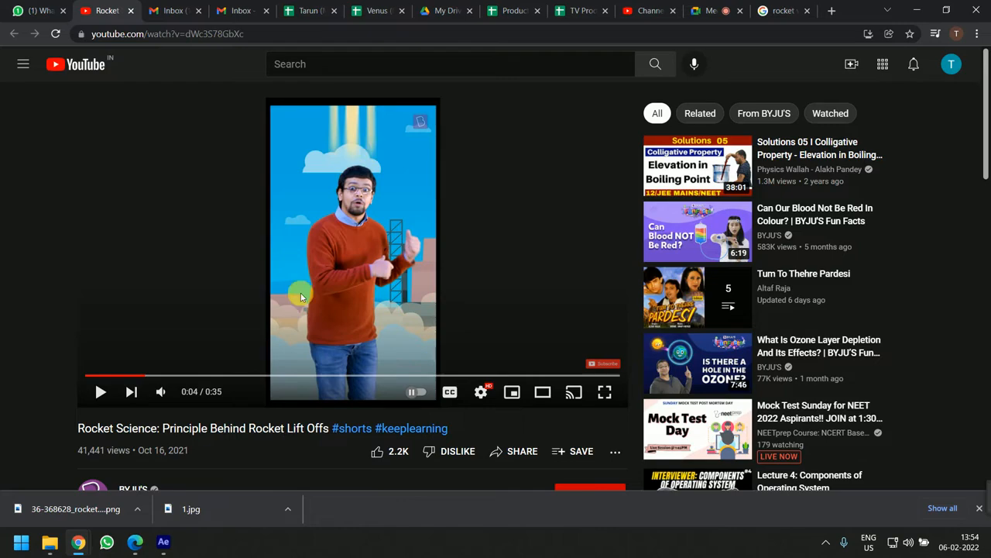
- Switch to After Effects and pre-compose the rocket layer, moving all attributes into the new composition
{"action": "left_click", "coordinate": [163, 541]}
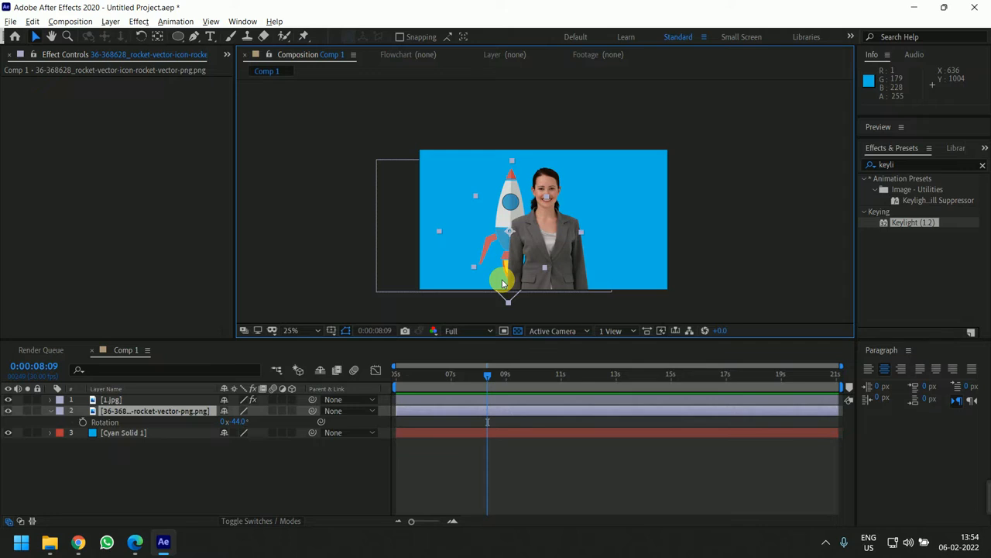
{"action": "left_click", "coordinate": [283, 480]}
{"action": "left_click", "coordinate": [418, 415]}
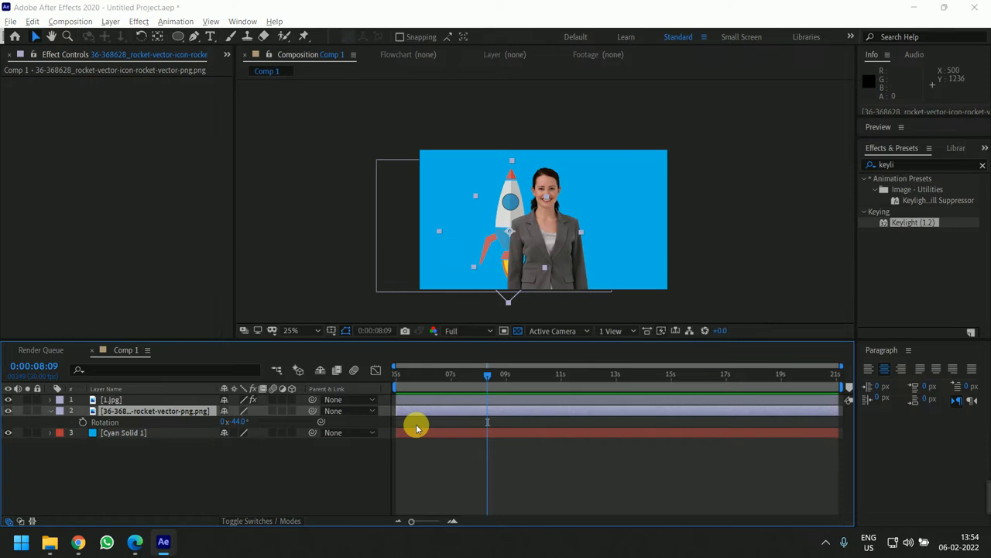
{"action": "key", "text": "ctrl+shift+c"}
{"action": "left_click", "coordinate": [461, 279]}
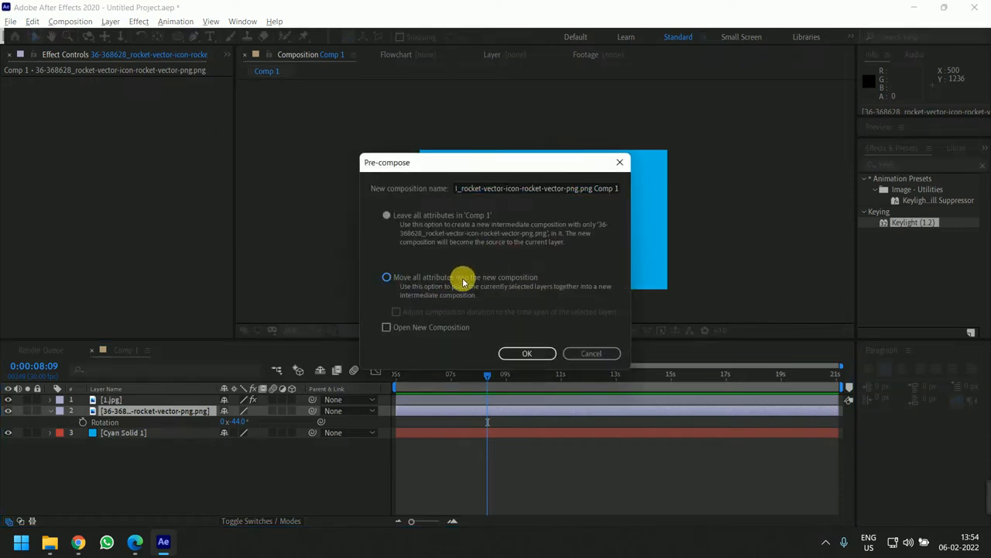
{"action": "left_click", "coordinate": [530, 357]}
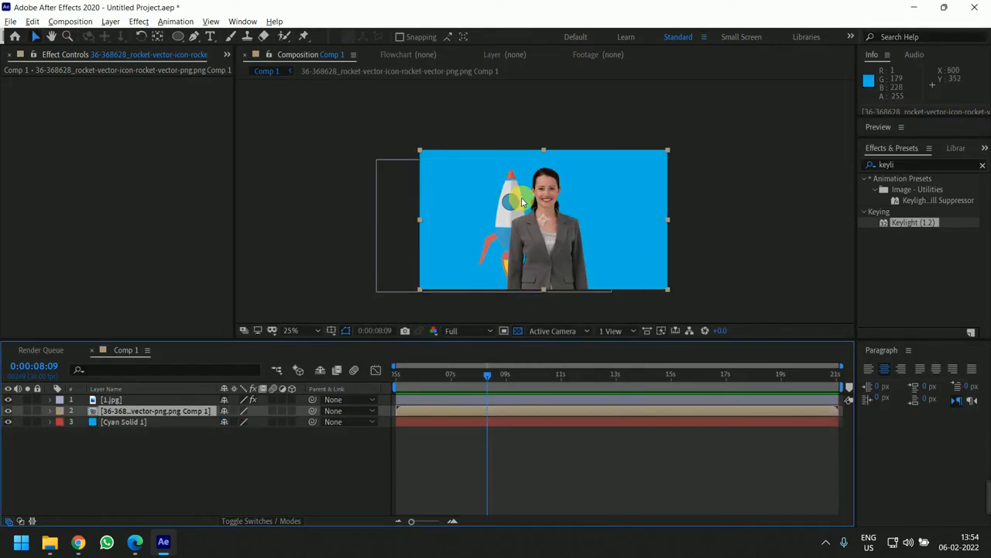
- Open the rocket pre-composition and draw a Pen tool mask around the flame on the rocket layer
{"action": "double_click", "coordinate": [424, 413]}
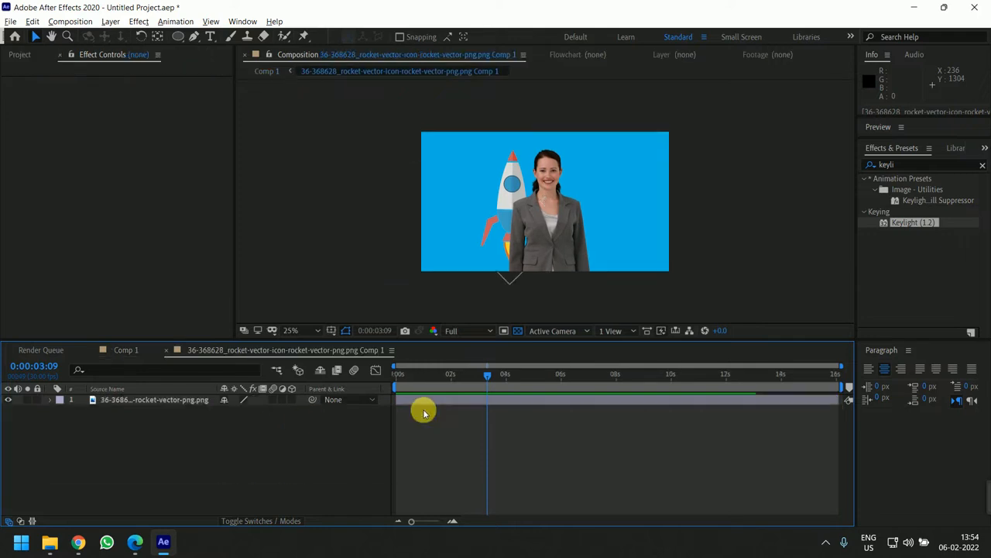
{"action": "scroll", "coordinate": [532, 232], "scroll_direction": "up", "scroll_amount": 2}
{"action": "scroll", "coordinate": [512, 268], "scroll_direction": "up", "scroll_amount": 2}
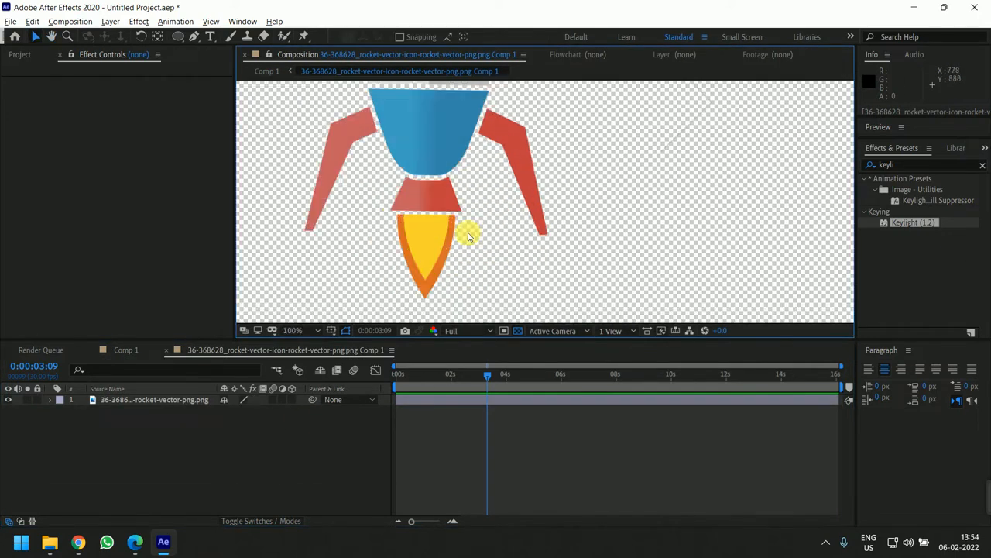
{"action": "left_click", "coordinate": [449, 200]}
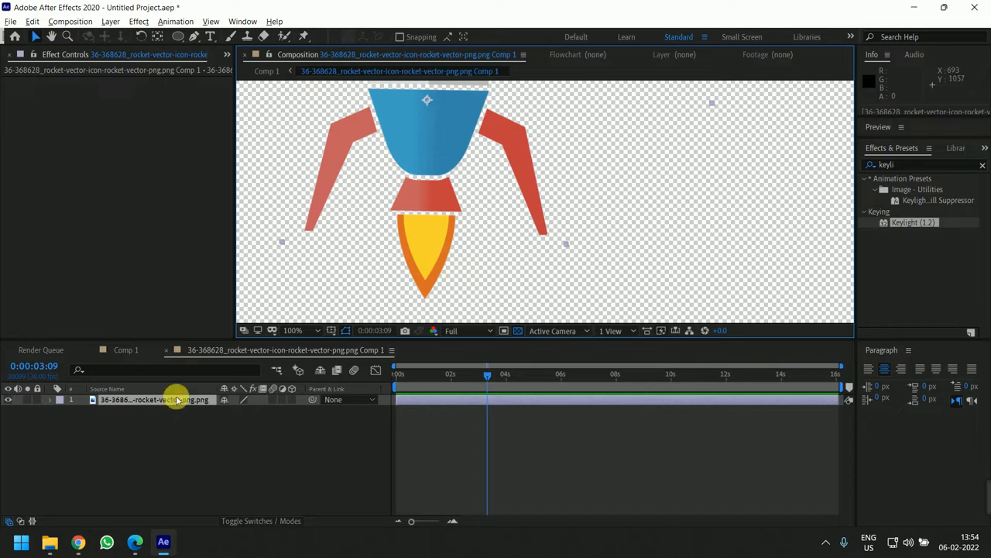
{"action": "left_click", "coordinate": [193, 36]}
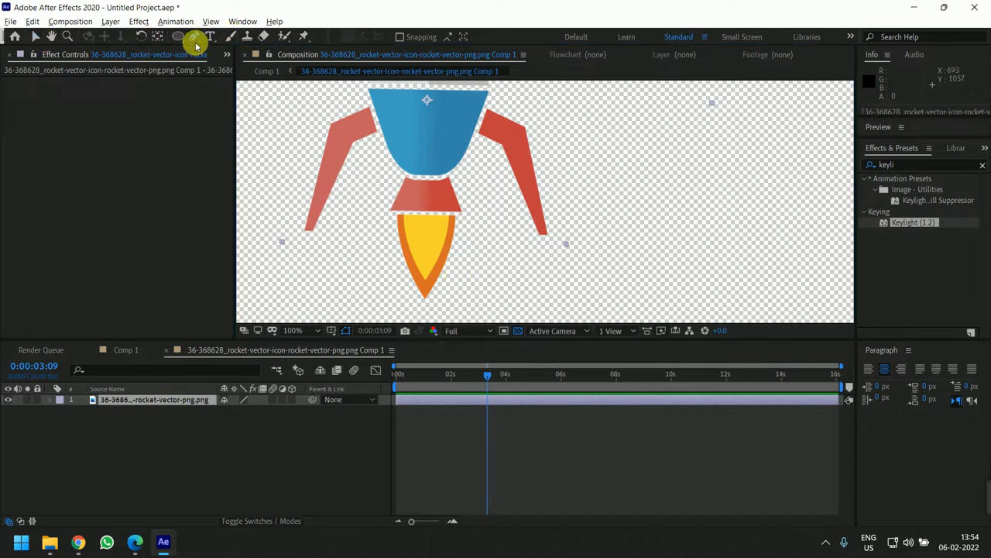
{"action": "left_click", "coordinate": [385, 210]}
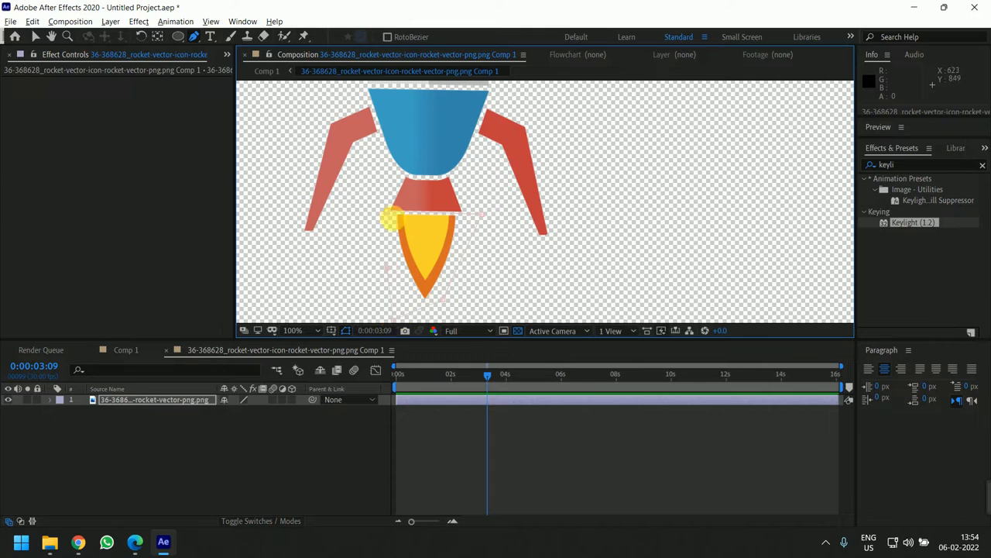
{"action": "left_click", "coordinate": [386, 212]}
{"action": "scroll", "coordinate": [441, 266], "scroll_direction": "down", "scroll_amount": 3}
{"action": "scroll", "coordinate": [441, 262], "scroll_direction": "up", "scroll_amount": 2}
{"action": "left_click", "coordinate": [64, 426]}
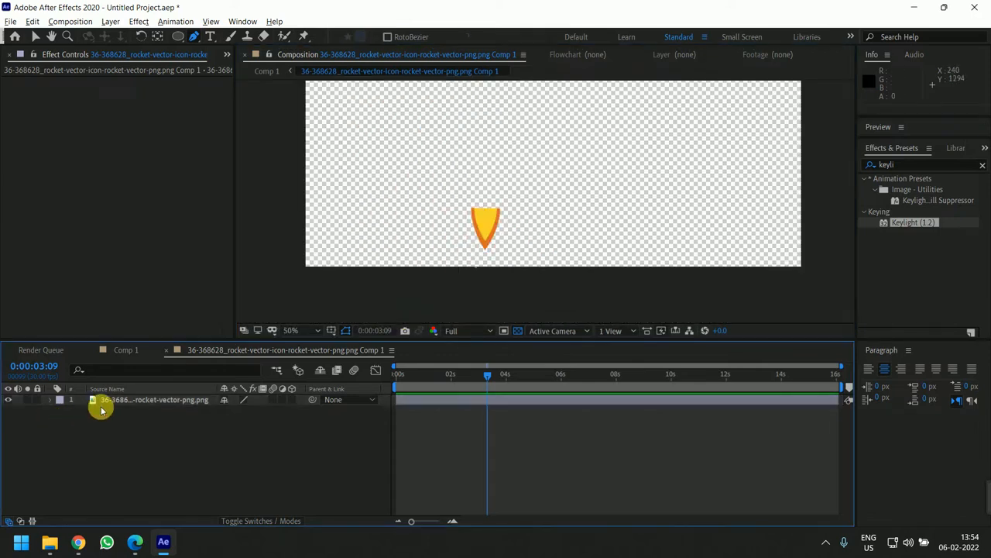
- Duplicate the masked rocket layer and invert Mask 1 on the upper copy to isolate the rocket body
{"action": "left_click", "coordinate": [132, 400]}
{"action": "key", "text": "ctrl+d"}
{"action": "left_click", "coordinate": [63, 418]}
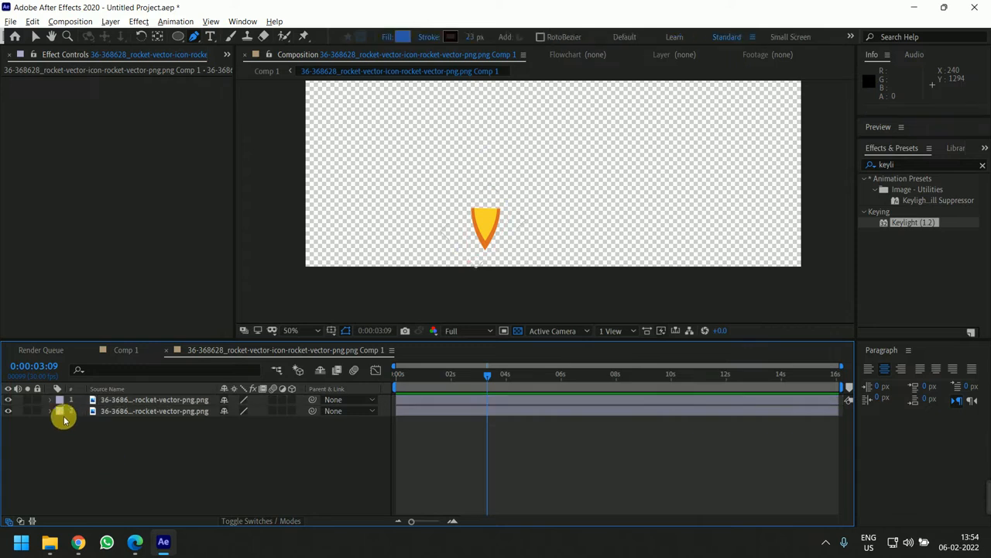
{"action": "left_click", "coordinate": [49, 400]}
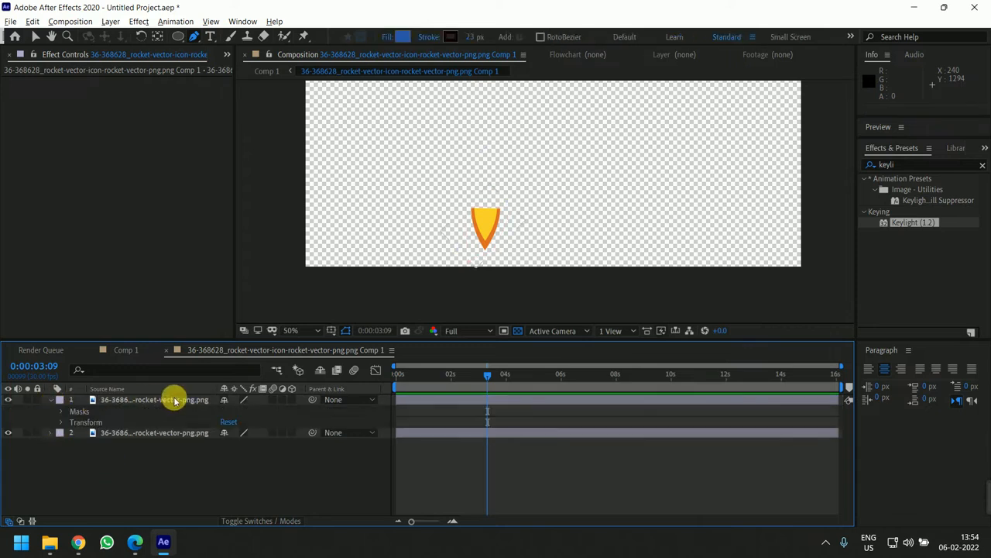
{"action": "left_click", "coordinate": [62, 412]}
{"action": "left_click", "coordinate": [268, 422]}
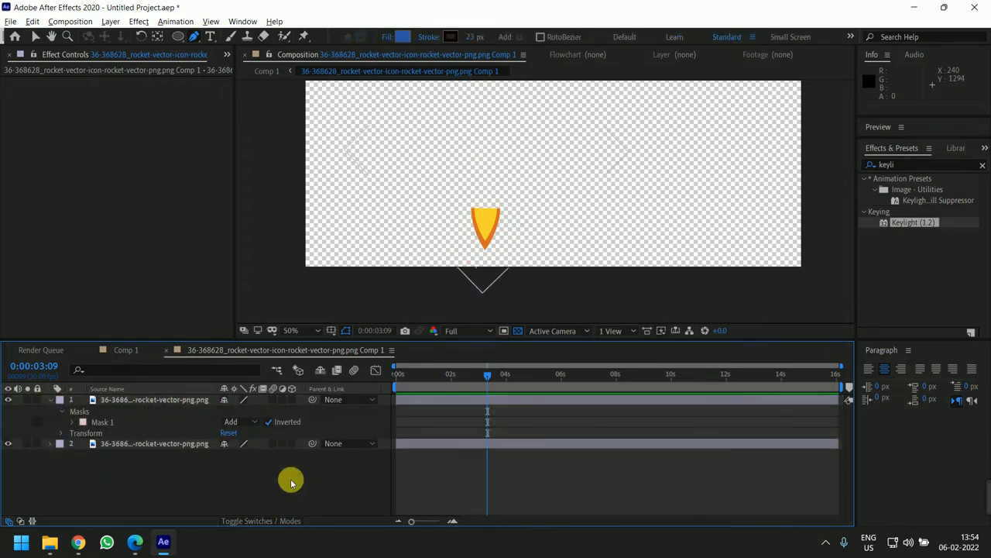
- Hide and show both rocket layers to check the separation of the body from the flame
{"action": "left_click", "coordinate": [183, 403]}
{"action": "left_click", "coordinate": [7, 400]}
{"action": "left_click", "coordinate": [8, 443]}
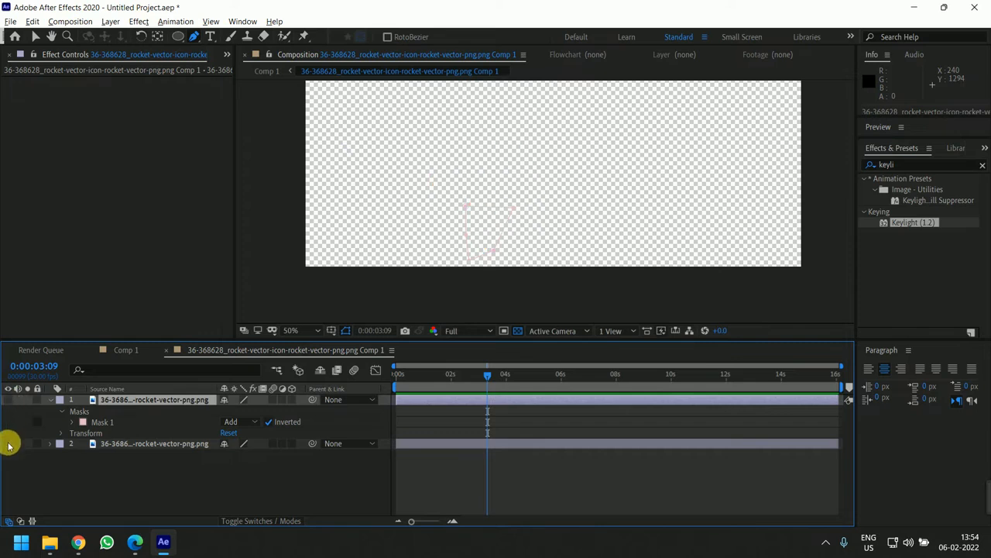
{"action": "left_click", "coordinate": [7, 443]}
{"action": "left_click", "coordinate": [7, 400]}
- Move the lower flame layer's anchor point to the top of the flame with the Pan Behind tool
{"action": "left_click", "coordinate": [137, 443]}
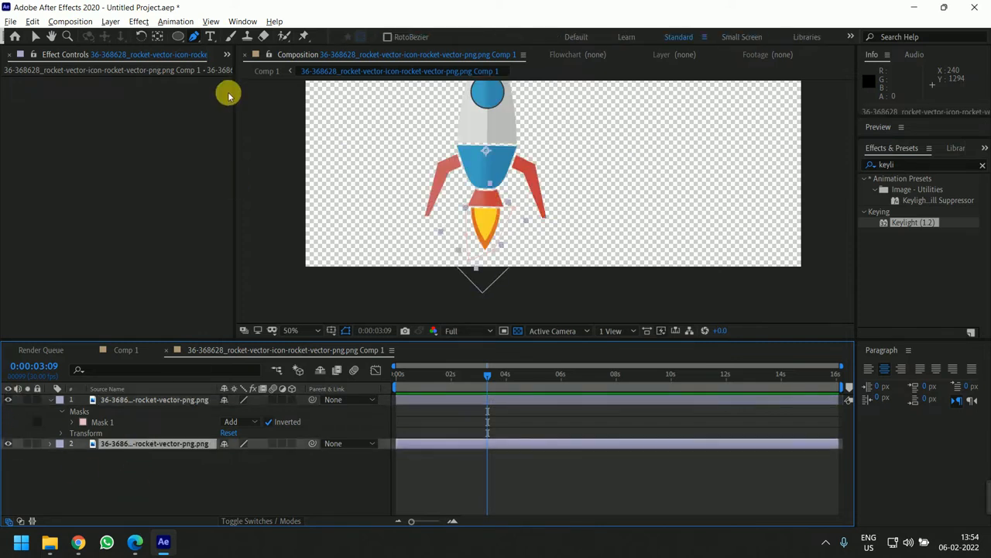
{"action": "left_click", "coordinate": [157, 36]}
{"action": "left_click_drag", "start_coordinate": [444, 233], "coordinate": [492, 205]}
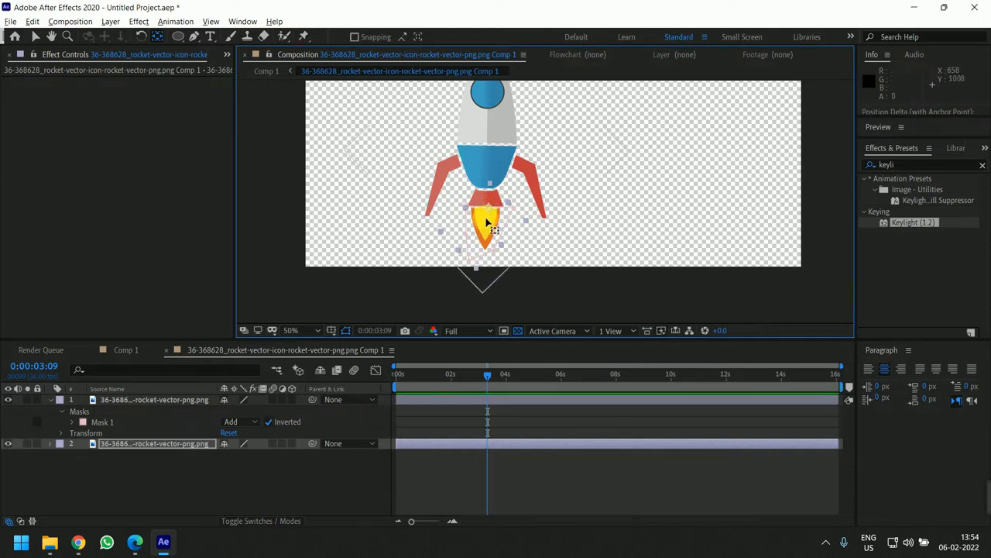
{"action": "scroll", "coordinate": [488, 220], "scroll_direction": "up", "scroll_amount": 1}
{"action": "left_click_drag", "start_coordinate": [509, 220], "coordinate": [522, 152]}
- Try scaling the flame layer uniformly to 106.8% at the start of the timeline
{"action": "left_click", "coordinate": [166, 444]}
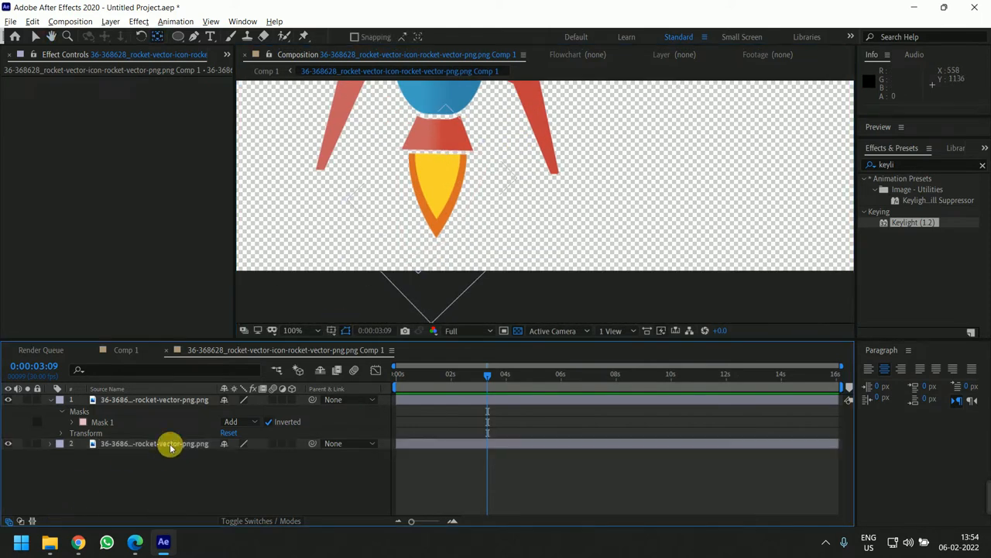
{"action": "key", "text": "s"}
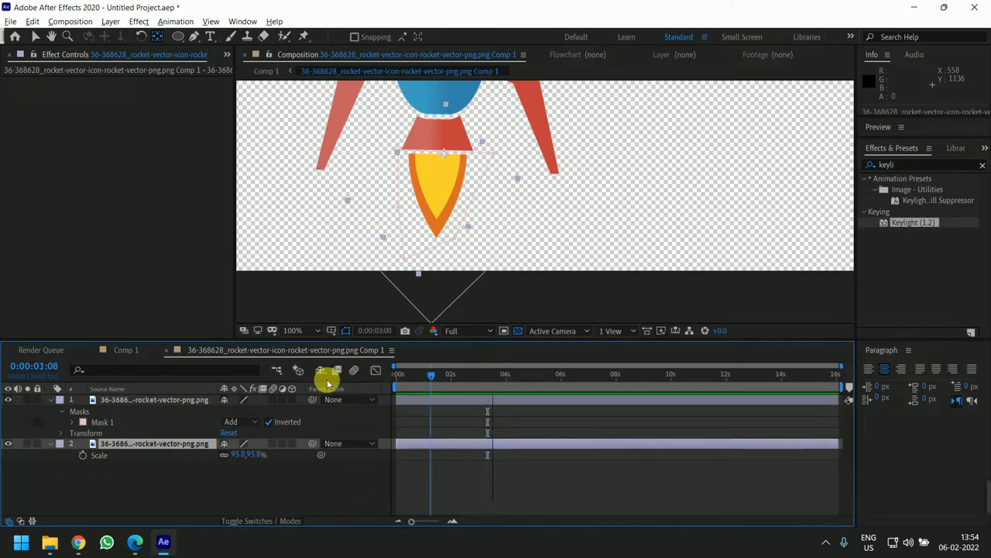
{"action": "key", "text": "Home"}
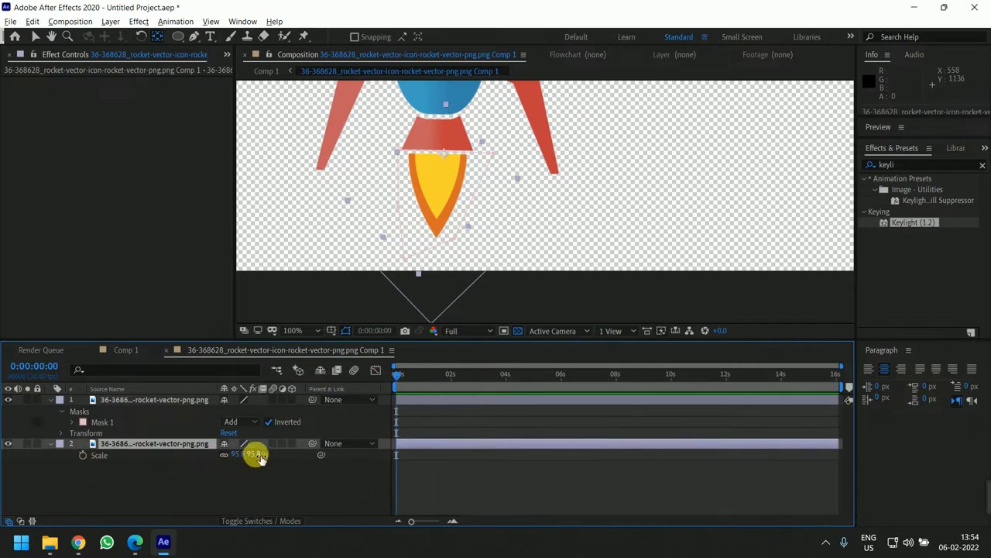
{"action": "left_click_drag", "start_coordinate": [255, 454], "coordinate": [261, 454]}
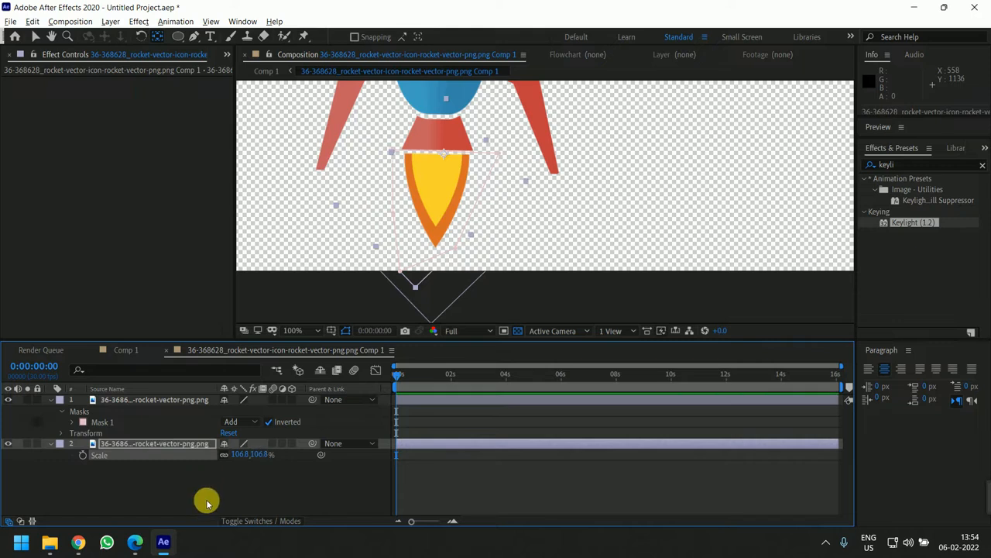
{"action": "key", "text": "ctrl+z"}
{"action": "key", "text": "ctrl+z"}
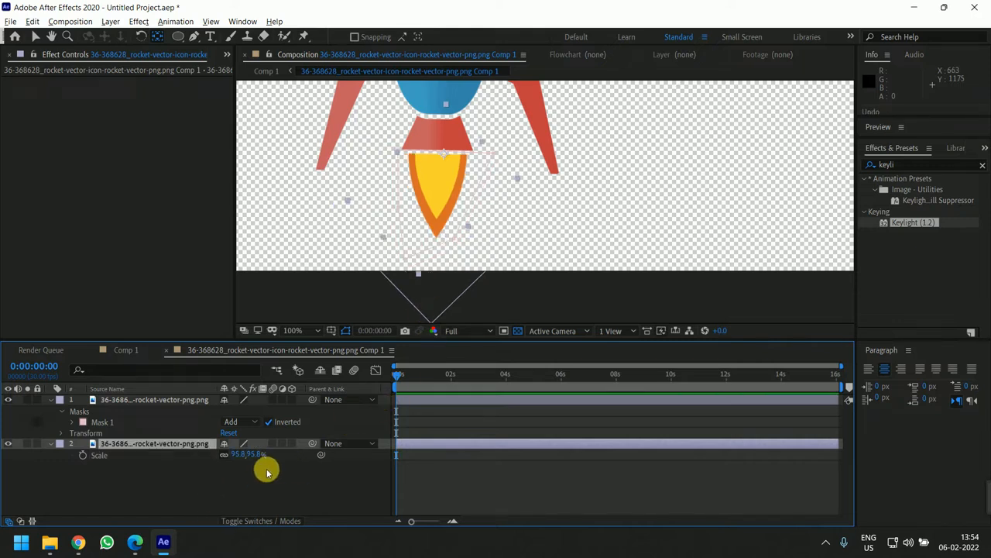
- Unlink the flame layer's scale, set its horizontal scale to 92.8%, and pre-compose it with all attributes moved
{"action": "mouse_move", "coordinate": [257, 454]}
{"action": "left_mouse_down"}
{"action": "mouse_move", "coordinate": [266, 454]}
{"action": "mouse_move", "coordinate": [241, 456]}
{"action": "left_mouse_up"}
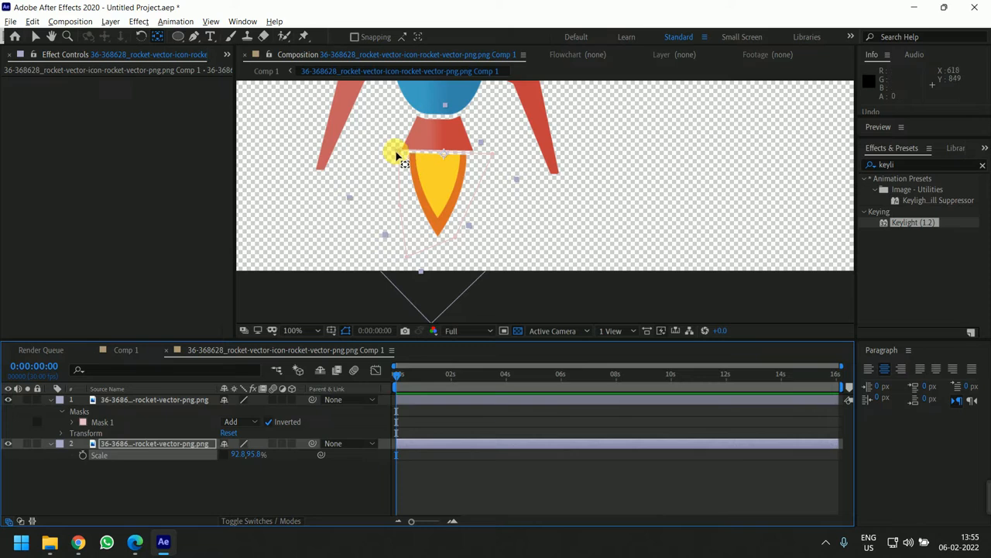
{"action": "left_click", "coordinate": [314, 471]}
{"action": "left_click", "coordinate": [191, 446]}
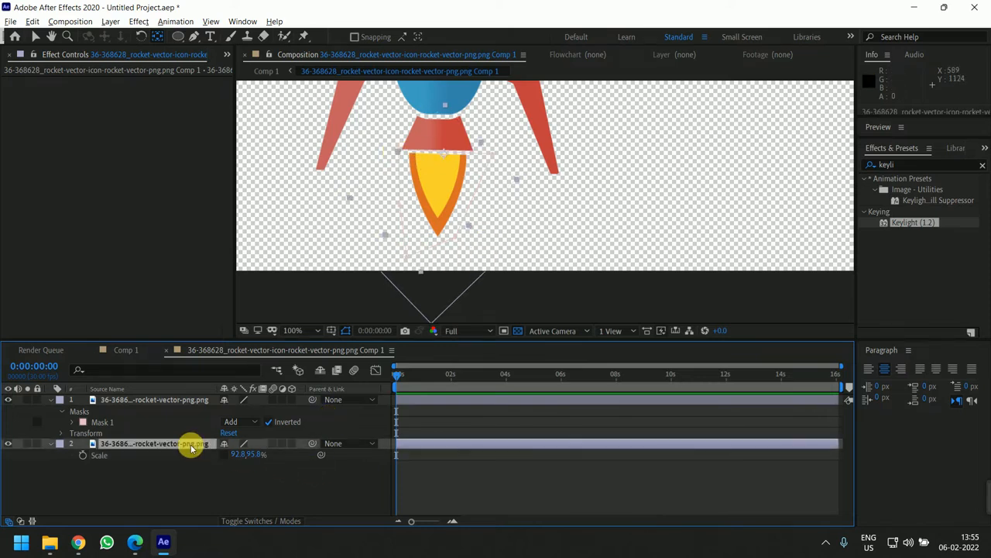
{"action": "key", "text": "ctrl+shift+c"}
{"action": "left_click", "coordinate": [527, 358]}
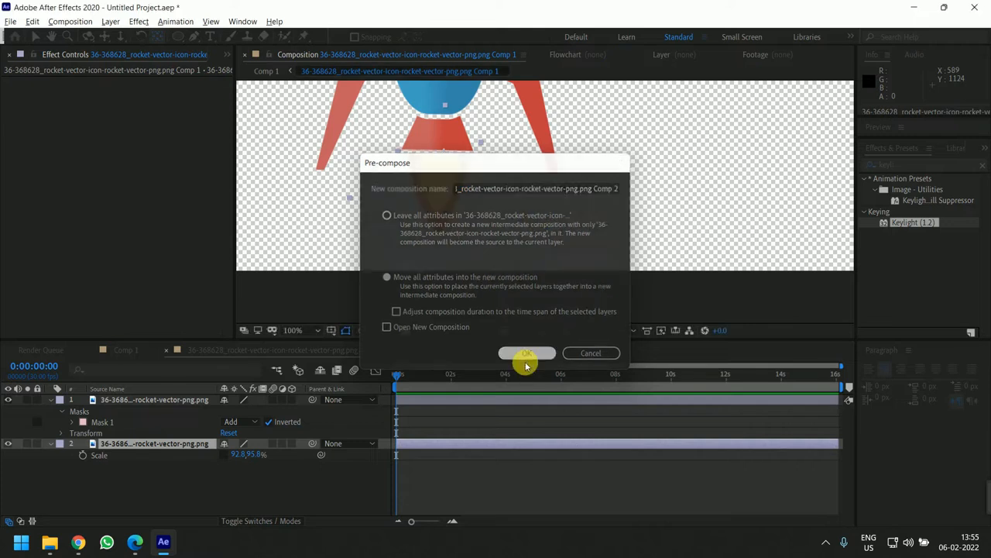
- Move the flame pre-composition's anchor point from its centre to the top edge of the flame
{"action": "scroll", "coordinate": [491, 250], "scroll_direction": "down", "scroll_amount": 4}
{"action": "scroll", "coordinate": [547, 128], "scroll_direction": "up", "scroll_amount": 2}
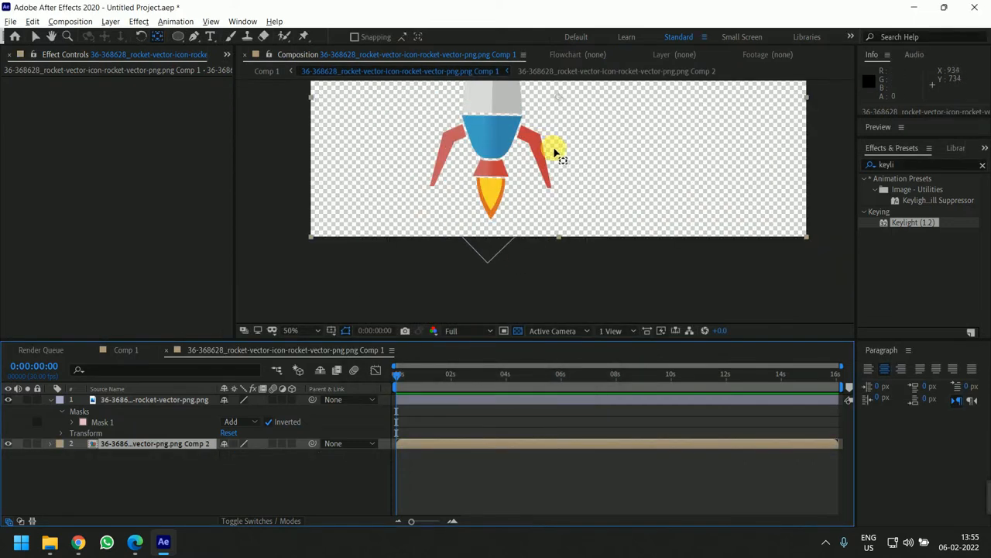
{"action": "left_click_drag", "start_coordinate": [571, 127], "coordinate": [512, 204]}
{"action": "scroll", "coordinate": [511, 213], "scroll_direction": "up", "scroll_amount": 2}
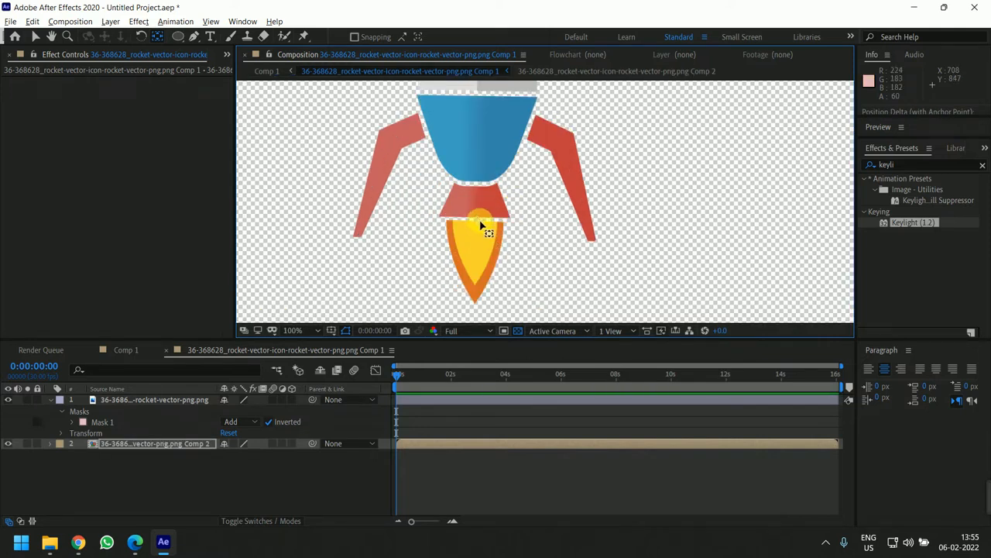
- Unlink the flame pre-composition's scale proportions and add a 100% scale keyframe at 0:00:00:00
{"action": "key", "text": "s"}
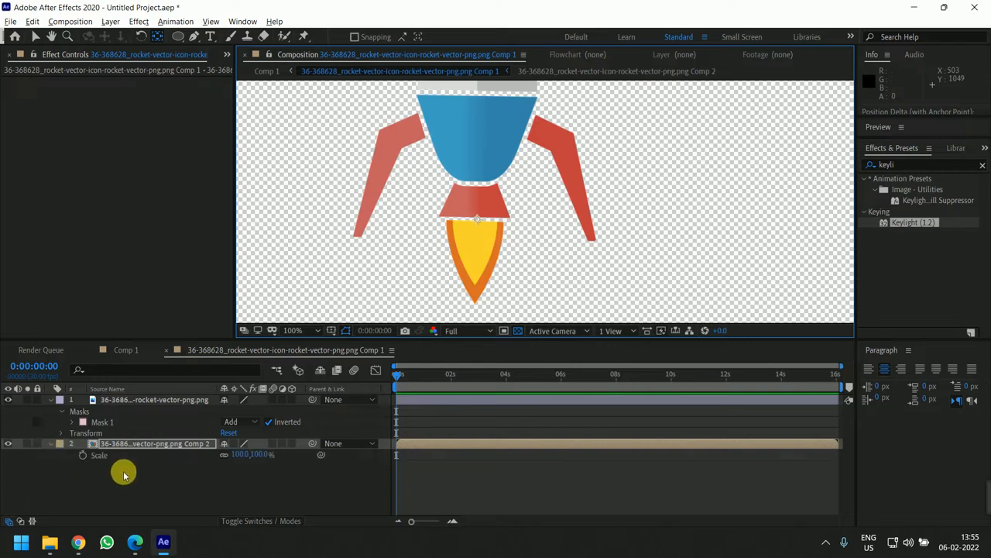
{"action": "left_click_drag", "start_coordinate": [258, 454], "coordinate": [276, 464]}
{"action": "left_click", "coordinate": [302, 479]}
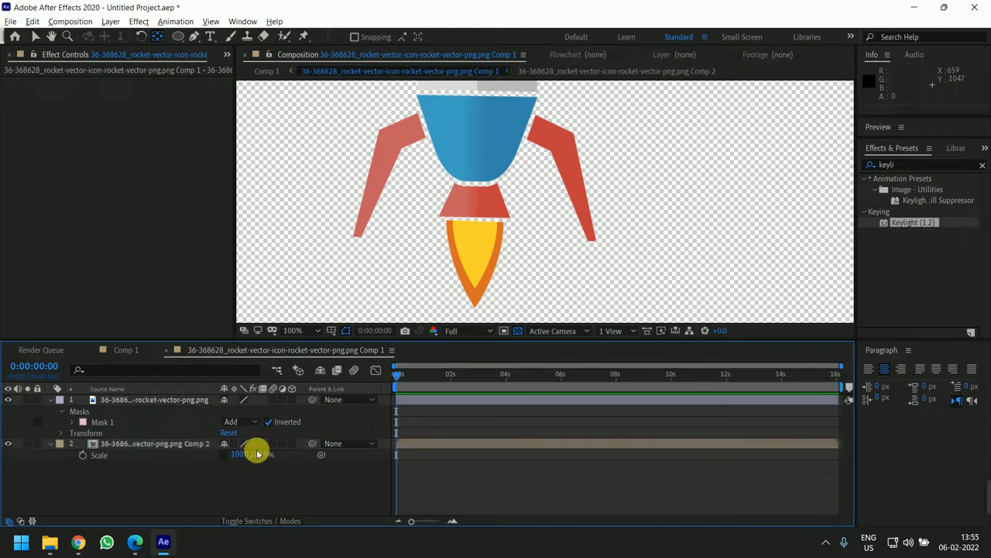
{"action": "left_click", "coordinate": [273, 443]}
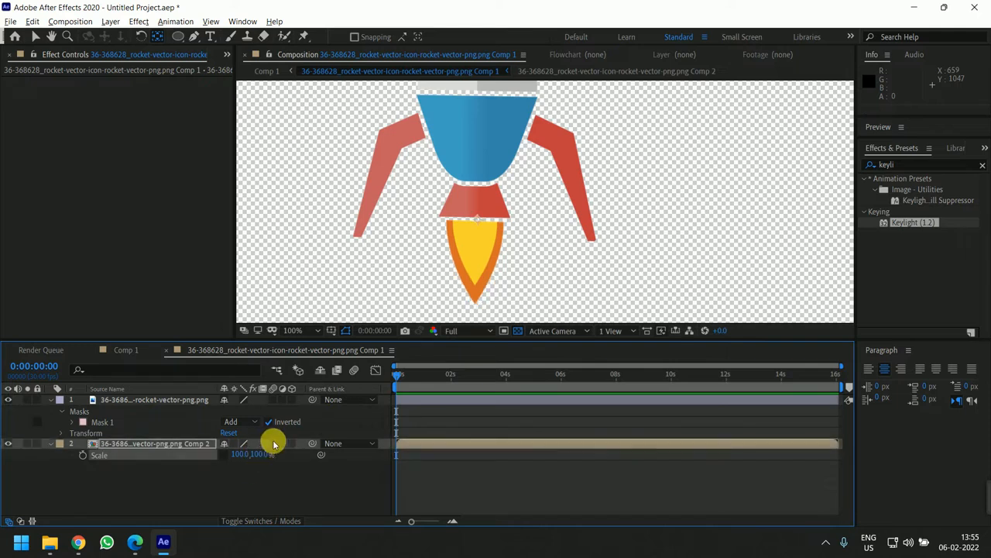
{"action": "left_click", "coordinate": [82, 455]}
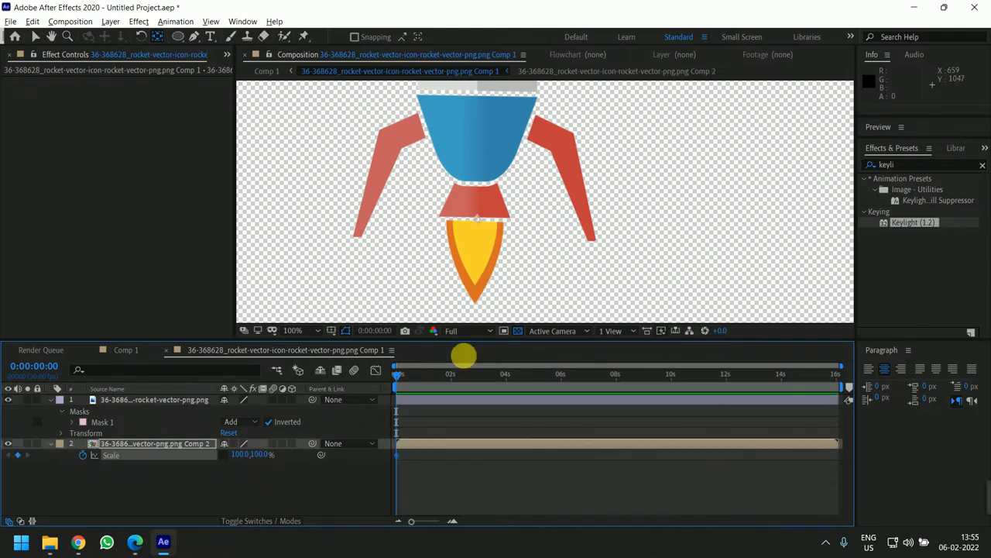
- Stretch the flame vertically with scale keyframes at 0:00:00:29 and at 0:00:01:25, the latter at 157%
{"action": "left_click_drag", "start_coordinate": [396, 373], "coordinate": [422, 394]}
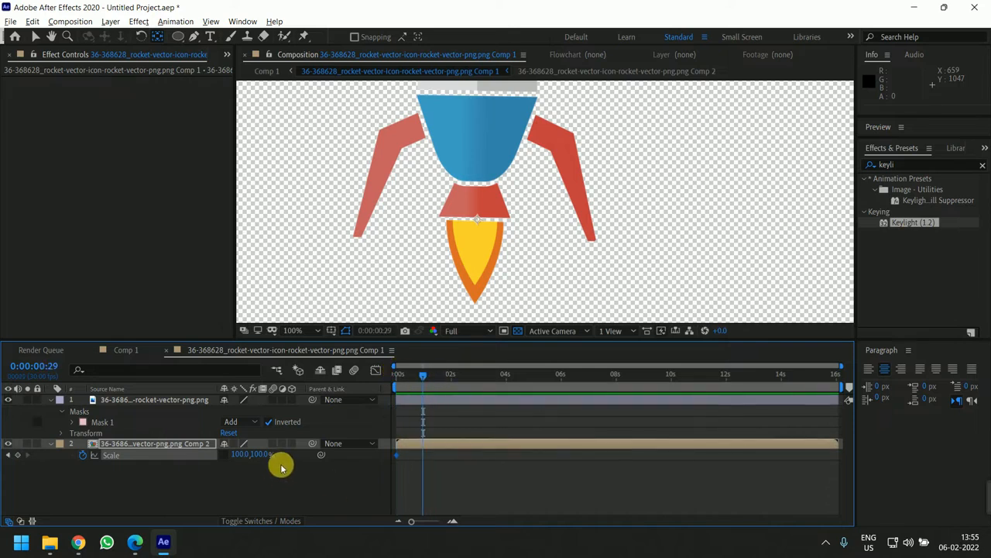
{"action": "left_click_drag", "start_coordinate": [263, 455], "coordinate": [284, 455]}
{"action": "left_click", "coordinate": [447, 377]}
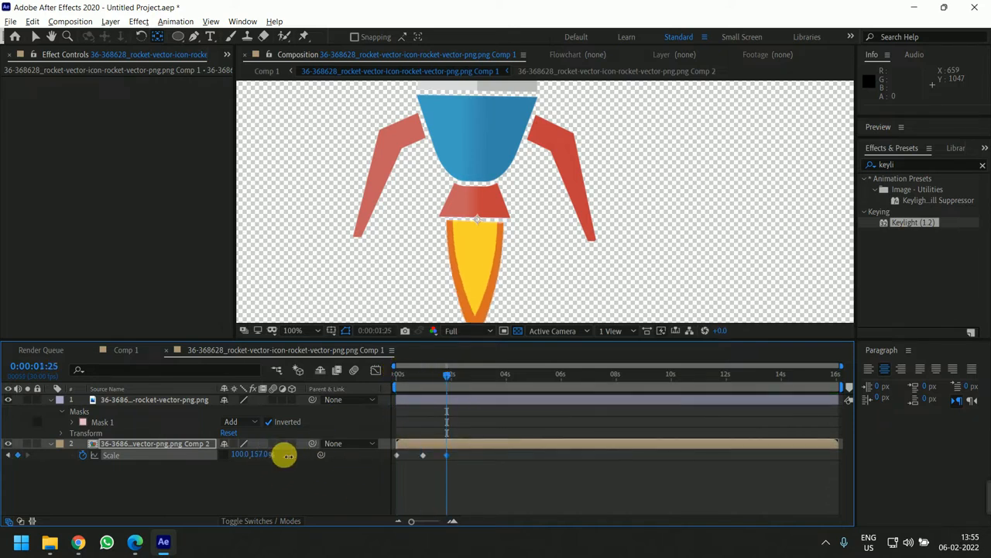
- Keyframe the flame's vertical scale to 144% at 0:00:02:29, 135% at 0:00:03:27 and 159% at 0:00:04:17
{"action": "left_click_drag", "start_coordinate": [447, 376], "coordinate": [478, 382]}
{"action": "left_click_drag", "start_coordinate": [263, 457], "coordinate": [269, 457]}
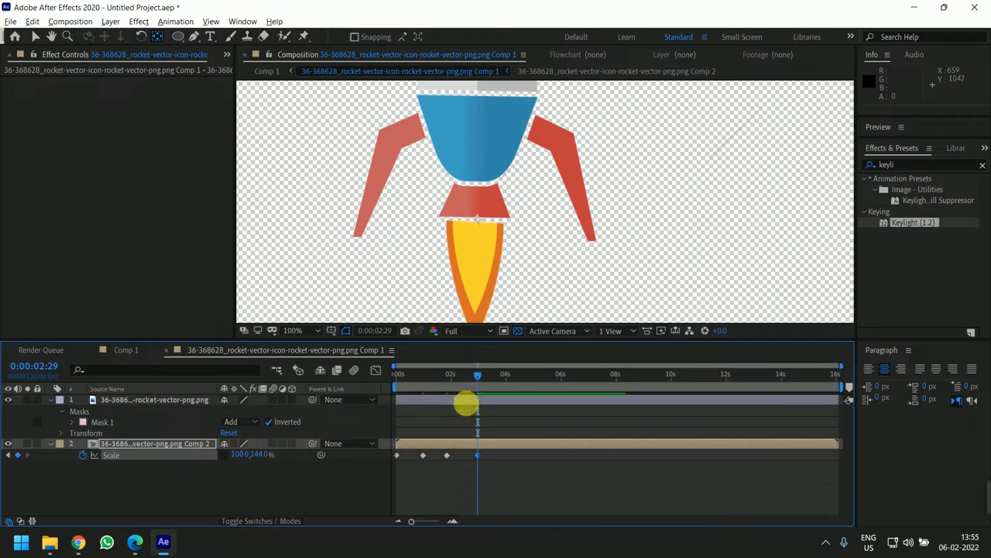
{"action": "left_click_drag", "start_coordinate": [477, 375], "coordinate": [505, 376]}
{"action": "left_click_drag", "start_coordinate": [258, 457], "coordinate": [263, 457]}
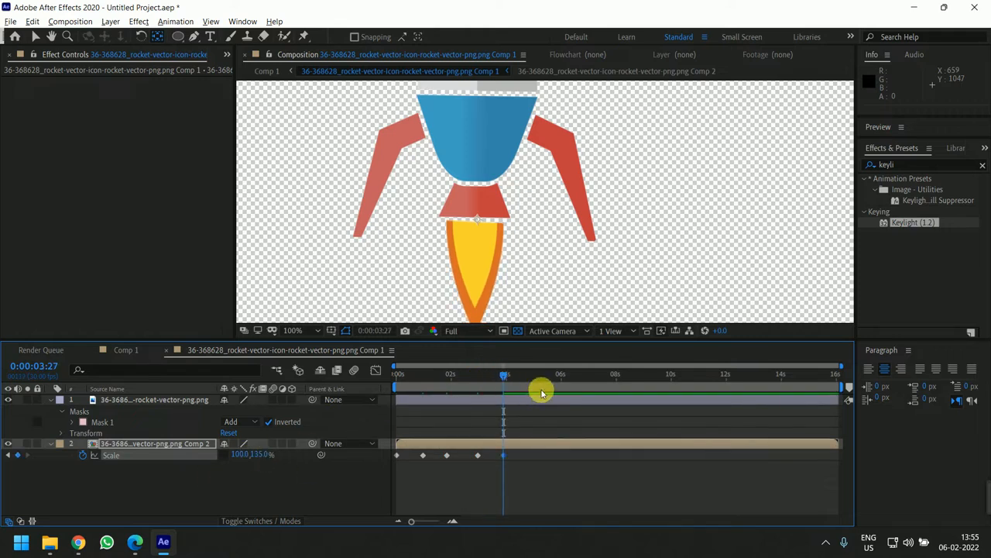
{"action": "left_click_drag", "start_coordinate": [505, 378], "coordinate": [522, 377]}
{"action": "left_click_drag", "start_coordinate": [256, 458], "coordinate": [281, 460]}
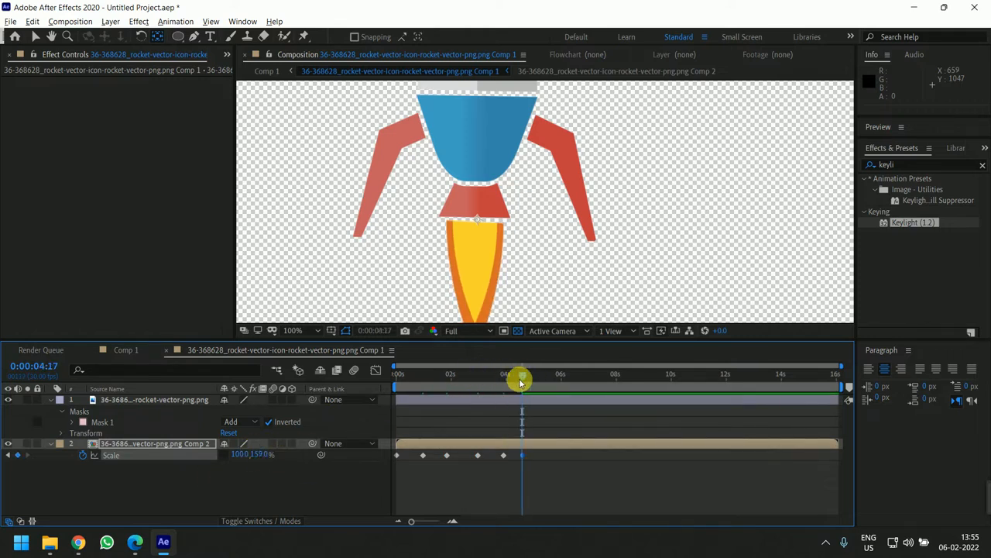
- Keyframe the flame's vertical scale to 188% at 0:00:05:13 and 215% at 0:00:06:14
{"action": "left_click_drag", "start_coordinate": [544, 379], "coordinate": [550, 379]}
{"action": "left_click_drag", "start_coordinate": [256, 457], "coordinate": [278, 457]}
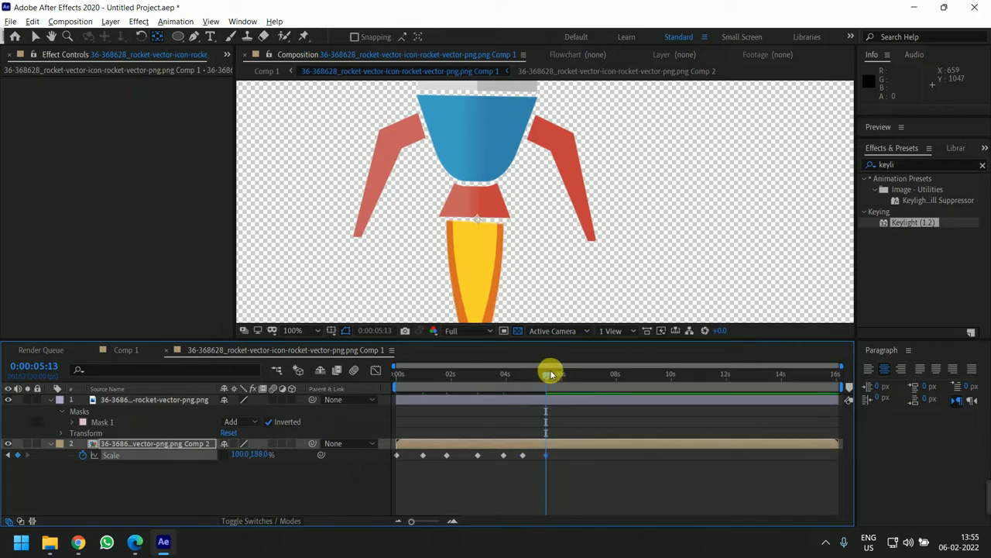
{"action": "left_click_drag", "start_coordinate": [551, 377], "coordinate": [569, 387]}
{"action": "left_click_drag", "start_coordinate": [258, 454], "coordinate": [295, 471]}
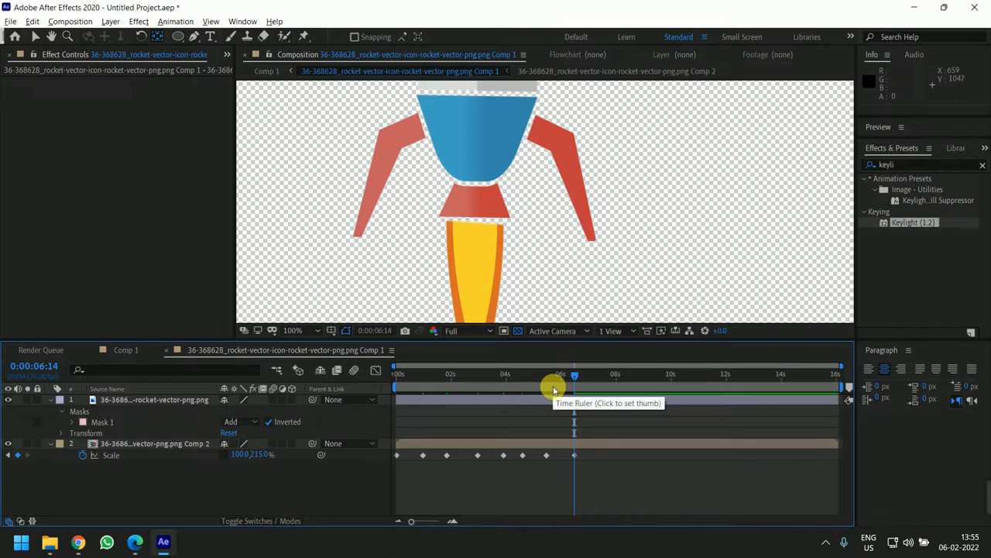
- Move the rocket and flame layers up together at 0:00:03:28 to leave more room below the flame
{"action": "scroll", "coordinate": [544, 261], "scroll_direction": "down", "scroll_amount": 2}
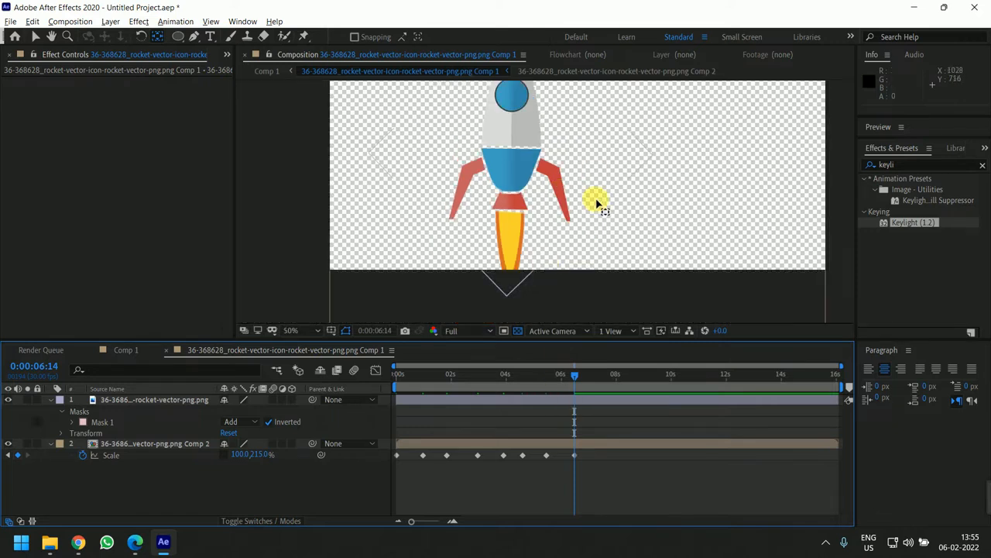
{"action": "left_click_drag", "start_coordinate": [626, 212], "coordinate": [617, 282]}
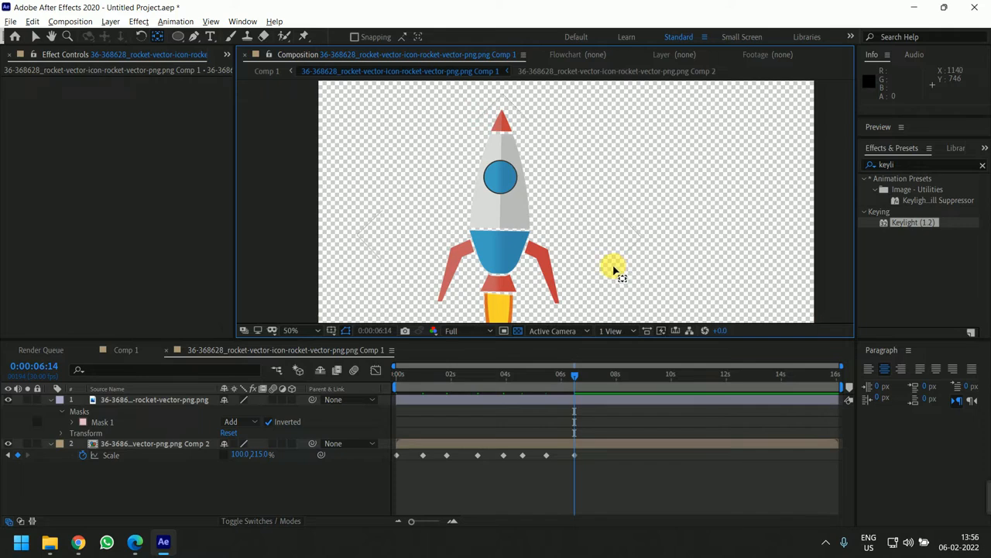
{"action": "left_click_drag", "start_coordinate": [612, 263], "coordinate": [602, 221]}
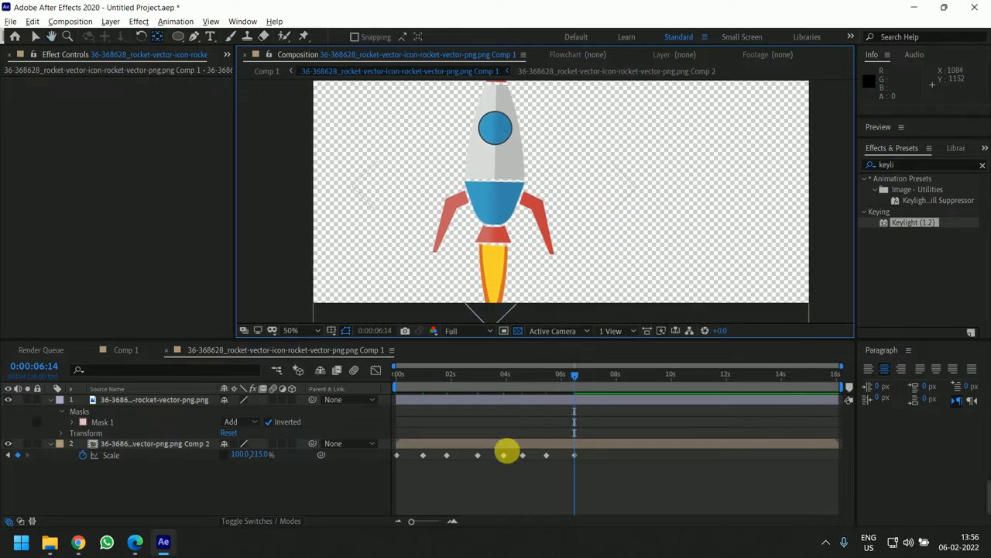
{"action": "left_click", "coordinate": [525, 449]}
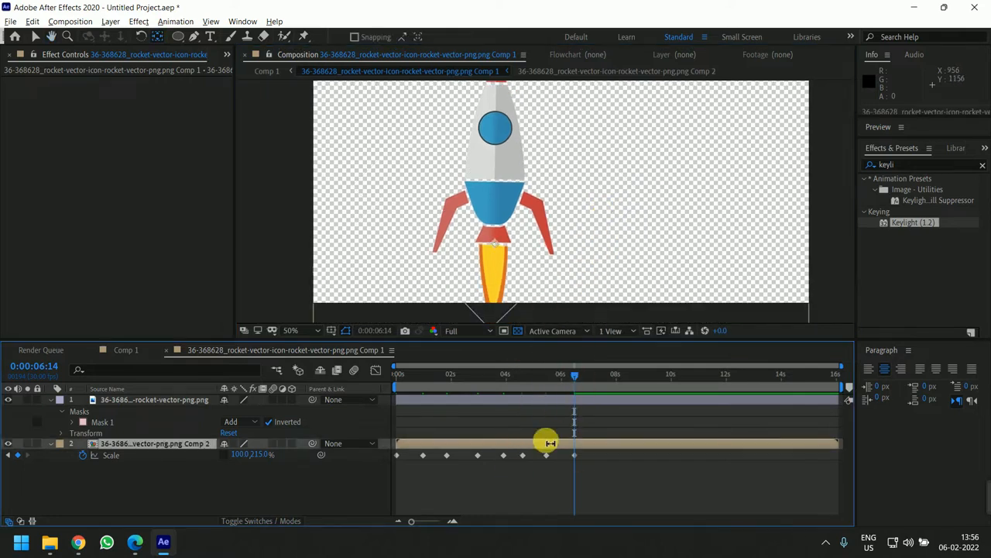
{"action": "left_click_drag", "start_coordinate": [575, 376], "coordinate": [517, 406]}
{"action": "left_click", "coordinate": [516, 406]}
{"action": "left_click", "coordinate": [507, 447], "text": "shift"}
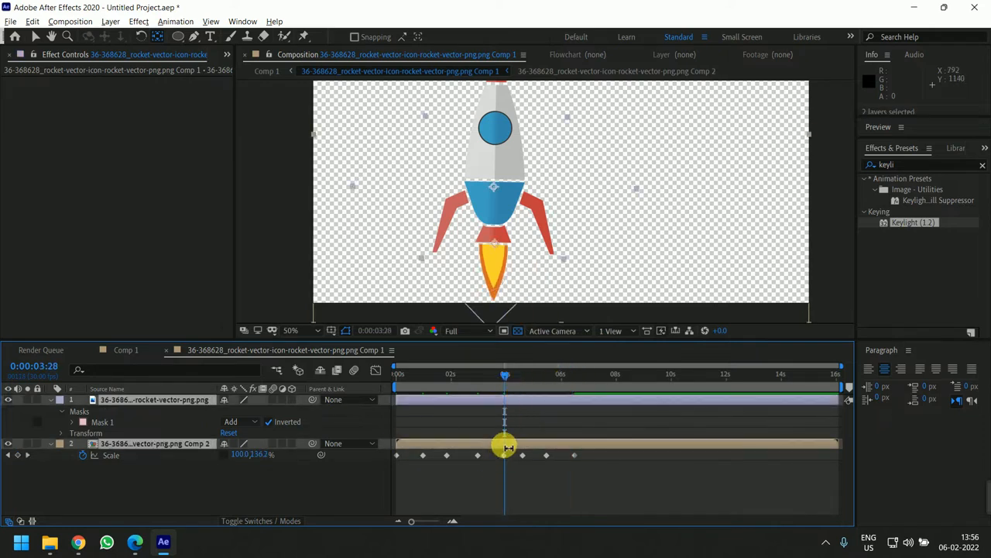
{"action": "key", "text": "shift+Up"}
{"action": "key", "text": "shift+Up"}
{"action": "key", "text": "shift+Up"}
{"action": "key", "text": "shift+Up"}
{"action": "key", "text": "shift+Up"}
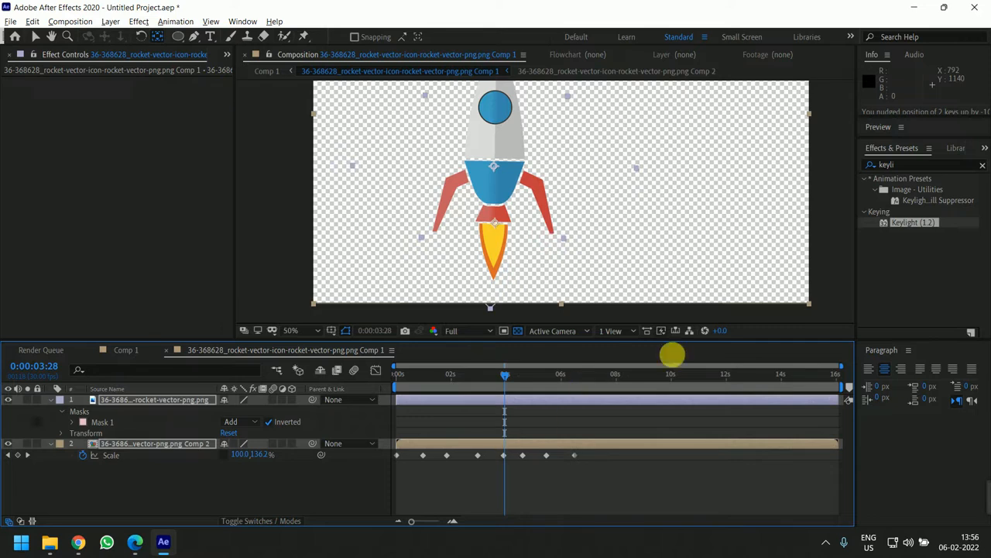
- Reduce the flame's vertical scale to 181% at the 0:00:06:14 keyframe
{"action": "left_click_drag", "start_coordinate": [653, 229], "coordinate": [637, 321]}
{"action": "left_click_drag", "start_coordinate": [624, 271], "coordinate": [617, 202]}
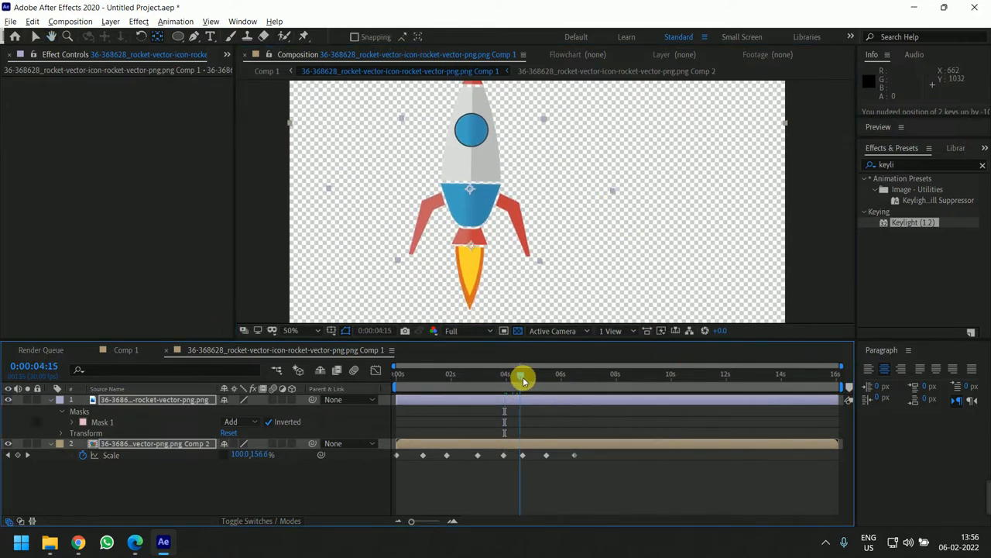
{"action": "left_click_drag", "start_coordinate": [522, 377], "coordinate": [578, 381]}
{"action": "scroll", "coordinate": [551, 318], "scroll_direction": "down", "scroll_amount": 2}
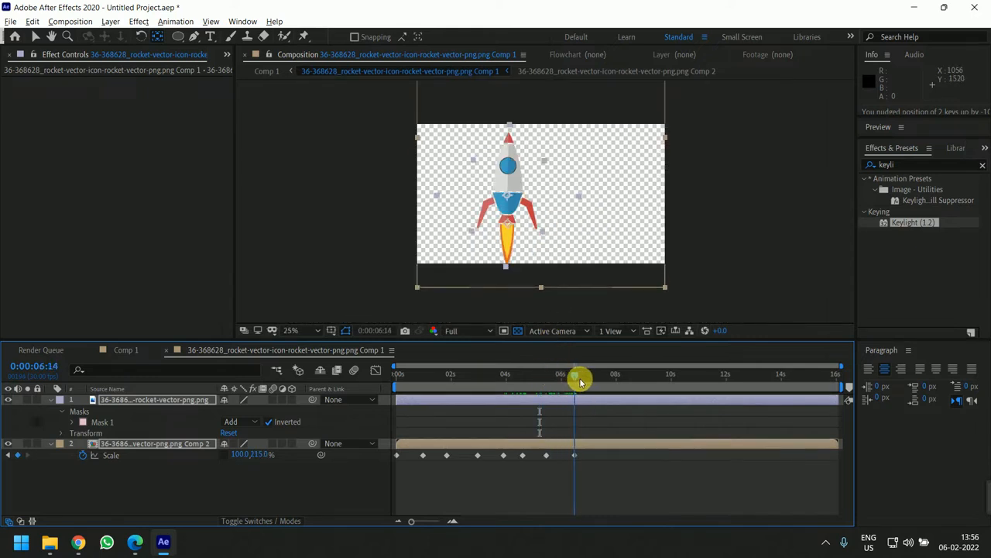
{"action": "left_click", "coordinate": [410, 487]}
{"action": "left_click_drag", "start_coordinate": [263, 457], "coordinate": [244, 461]}
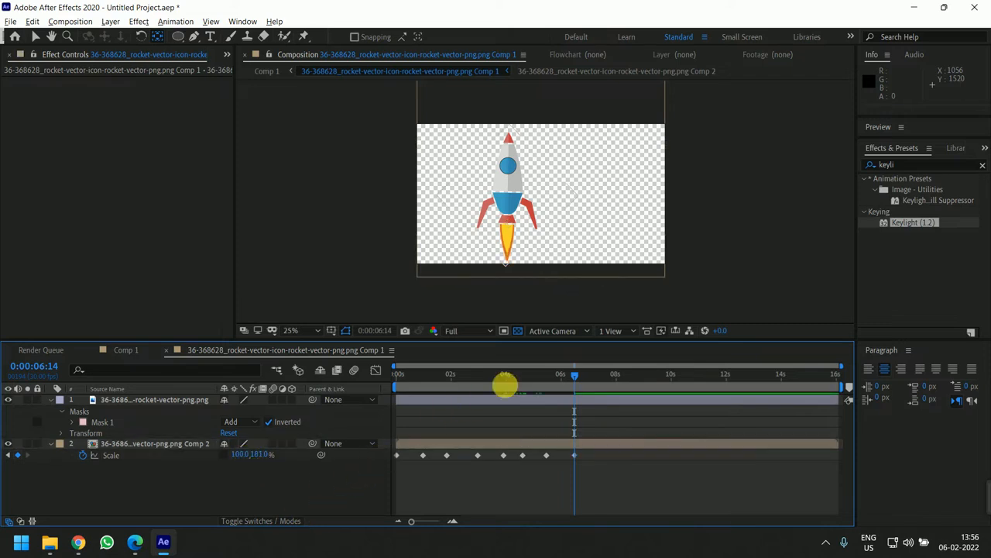
- Add shorter-flame scale keyframes between the existing ones: 80% vertical at 0:00:06:00 and 70% at 0:00:05:01
{"action": "left_click", "coordinate": [562, 378]}
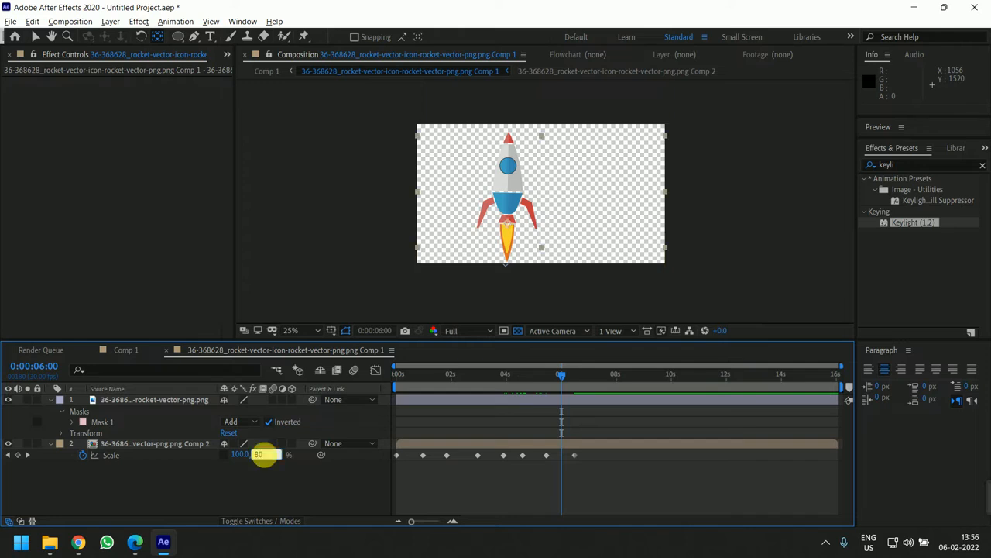
{"action": "key", "text": "Return"}
{"action": "left_click_drag", "start_coordinate": [535, 376], "coordinate": [534, 378]}
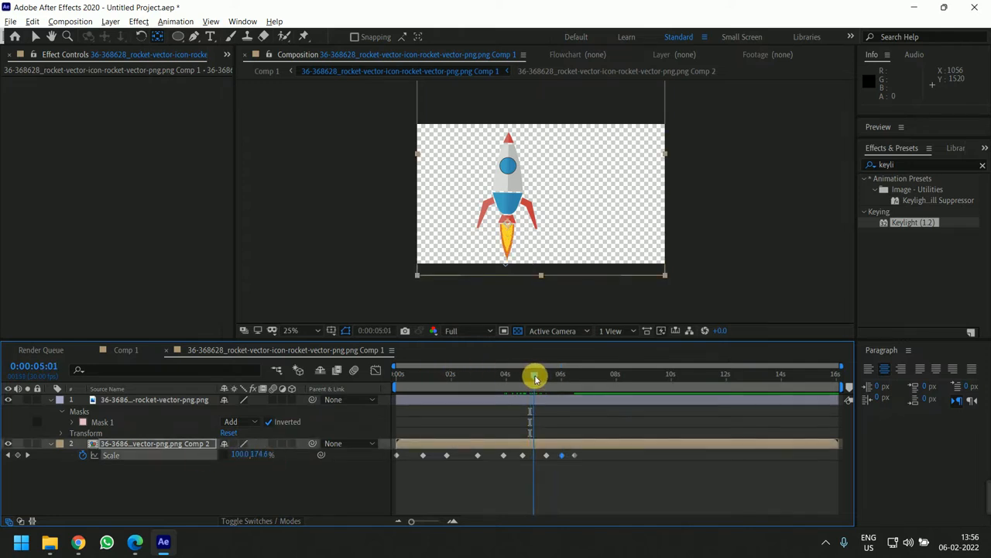
{"action": "left_click", "coordinate": [258, 456]}
{"action": "type", "text": "70"}
{"action": "key", "text": "Return"}
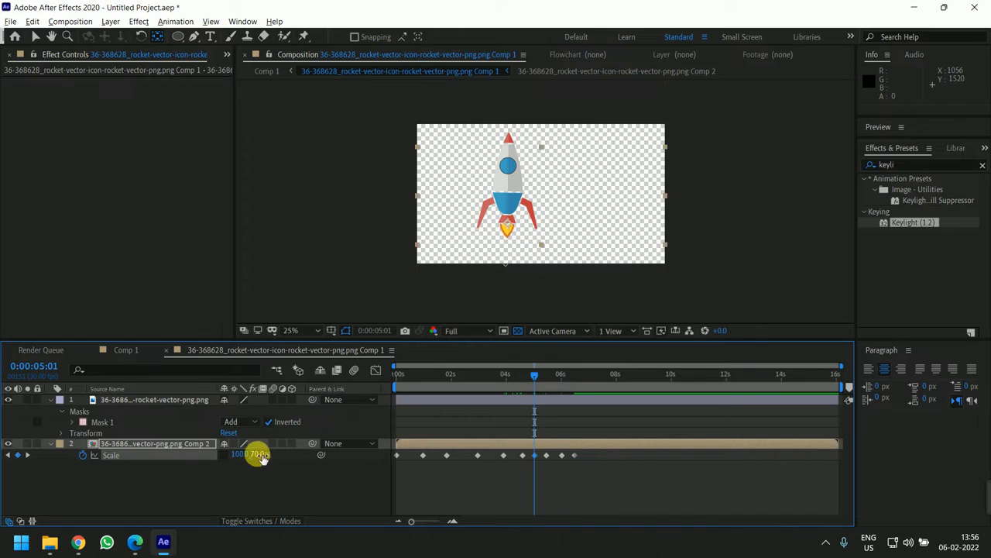
- Keyframe the flame's vertical scale to 50% at 0:00:03:14 and 40% at 0:00:02:13
{"action": "left_click", "coordinate": [490, 376]}
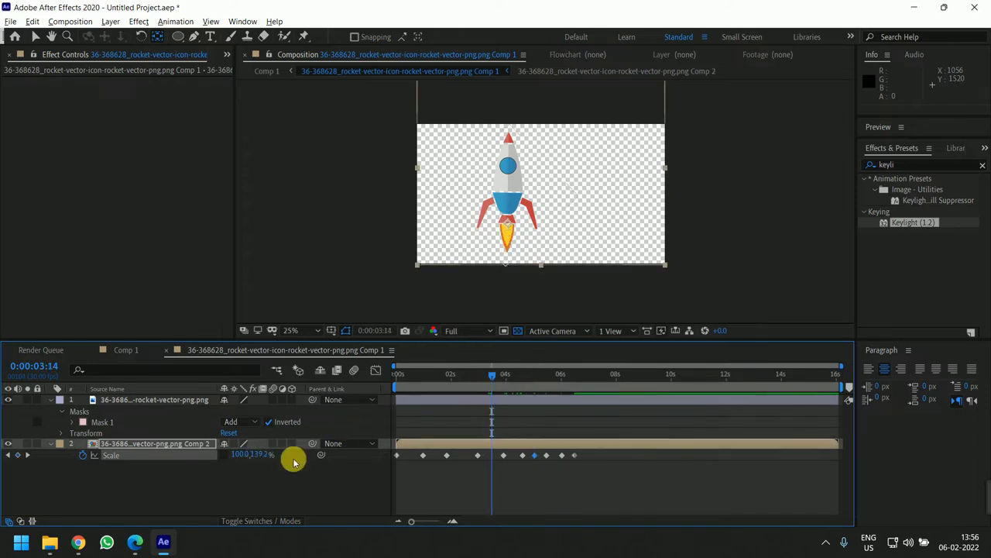
{"action": "left_click", "coordinate": [263, 455]}
{"action": "key", "text": "Return"}
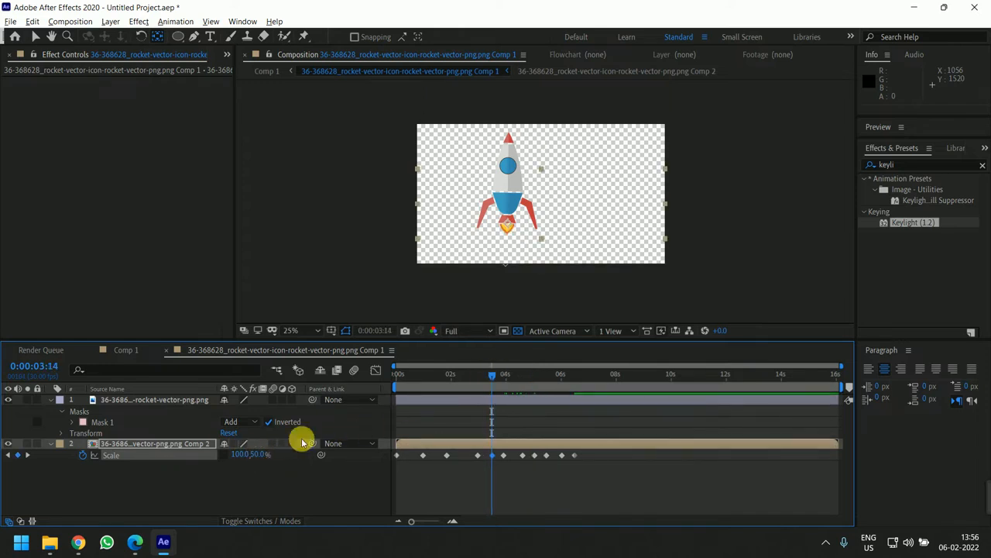
{"action": "left_click", "coordinate": [463, 375]}
{"action": "left_click", "coordinate": [262, 454]}
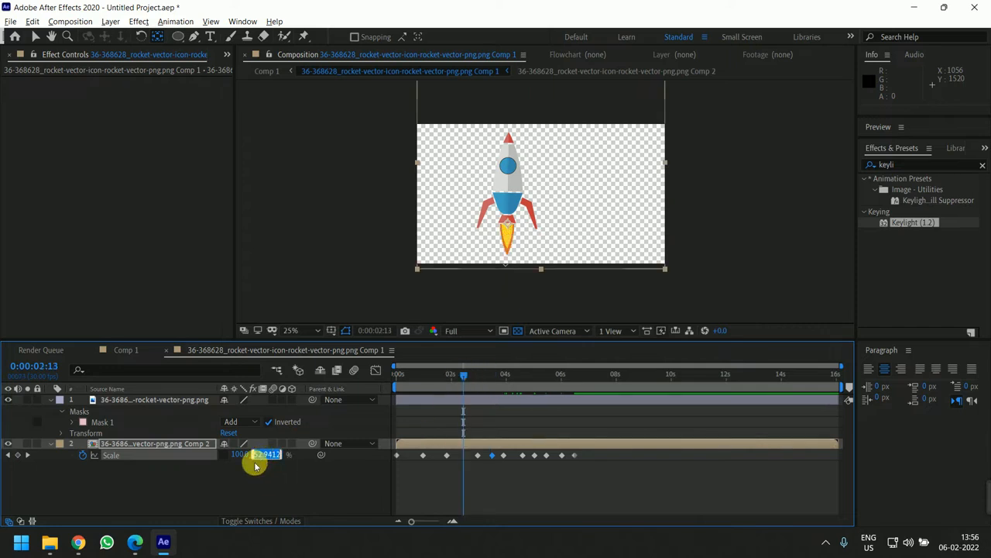
{"action": "type", "text": "4"}
{"action": "key", "text": "Return"}
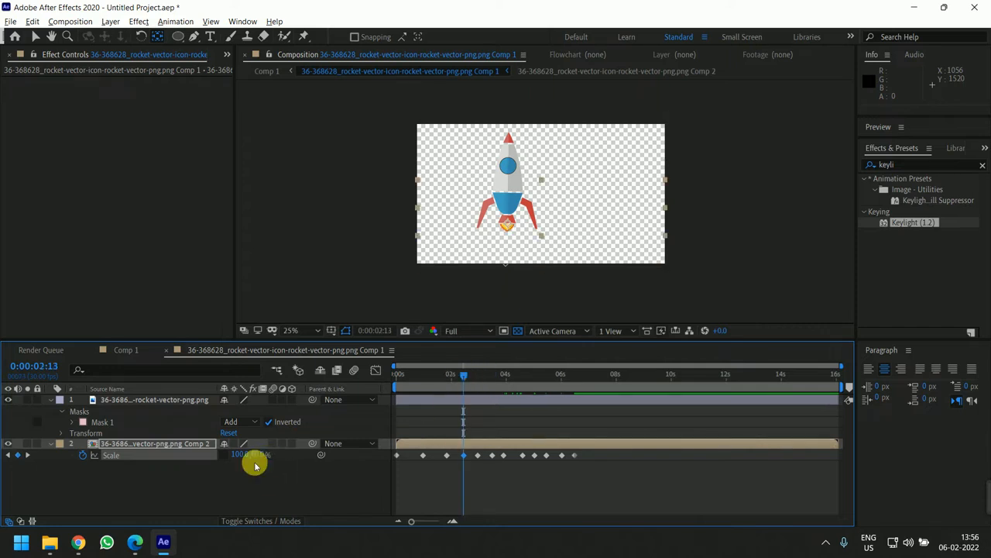
- Keyframe the flame's vertical scale to 20% at 0:00:00:17 and preview the animation from the start
{"action": "left_click", "coordinate": [411, 375]}
{"action": "left_click_drag", "start_coordinate": [411, 375], "coordinate": [413, 375]}
{"action": "left_click", "coordinate": [261, 454]}
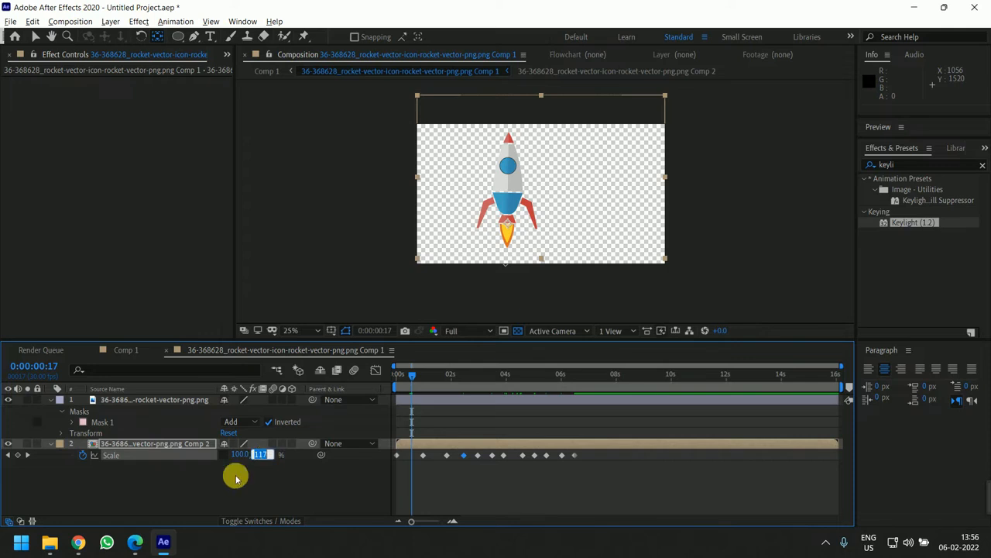
{"action": "type", "text": "20"}
{"action": "key", "text": "Return"}
{"action": "left_click_drag", "start_coordinate": [413, 375], "coordinate": [385, 379]}
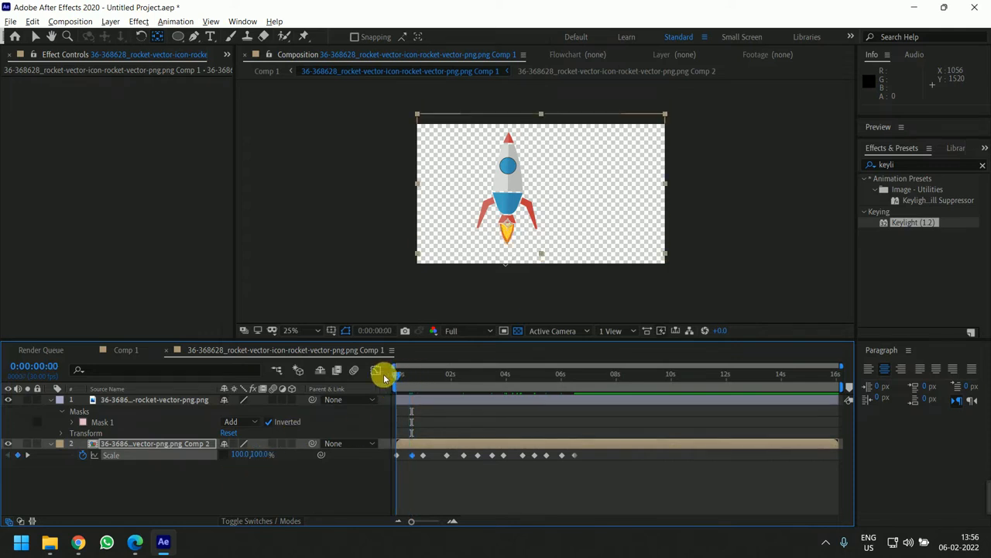
{"action": "left_click", "coordinate": [461, 436]}
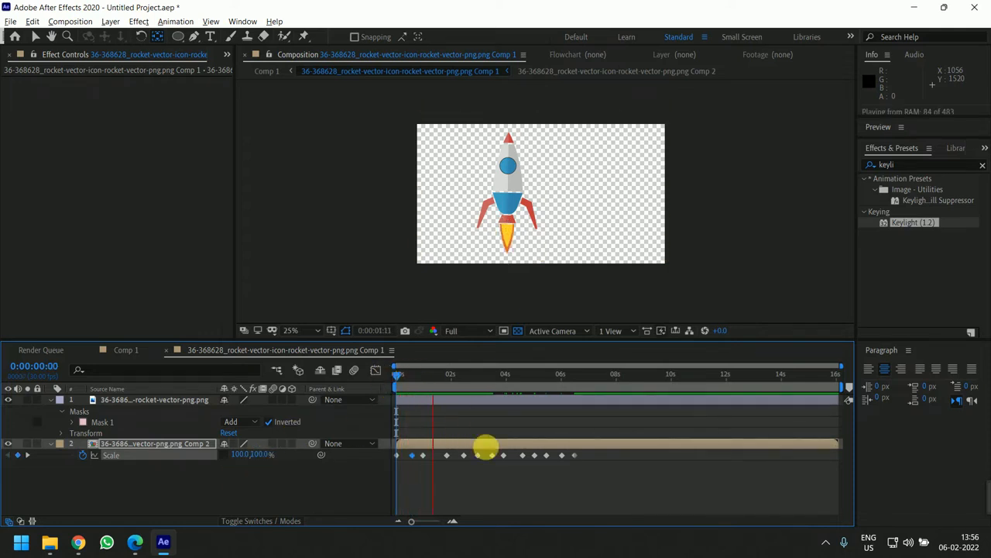
{"action": "left_click", "coordinate": [489, 447]}
- Move the flame's earlier scale keyframes closer together at roughly seven-frame intervals, within about the first one and a half seconds
{"action": "key", "text": "equal"}
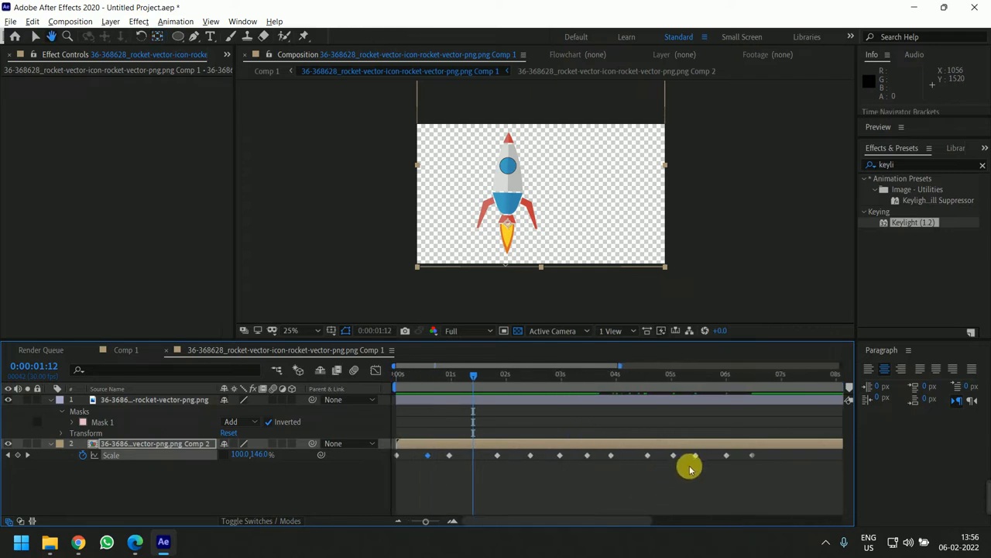
{"action": "mouse_move", "coordinate": [425, 455]}
{"action": "left_mouse_down"}
{"action": "mouse_move", "coordinate": [415, 459]}
{"action": "mouse_move", "coordinate": [424, 459]}
{"action": "left_mouse_up"}
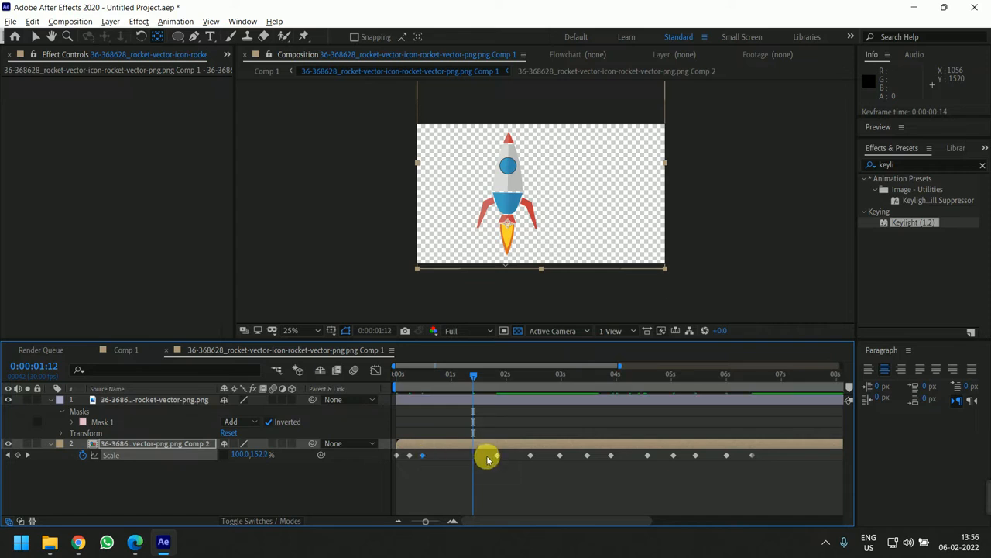
{"action": "left_click_drag", "start_coordinate": [497, 457], "coordinate": [436, 458]}
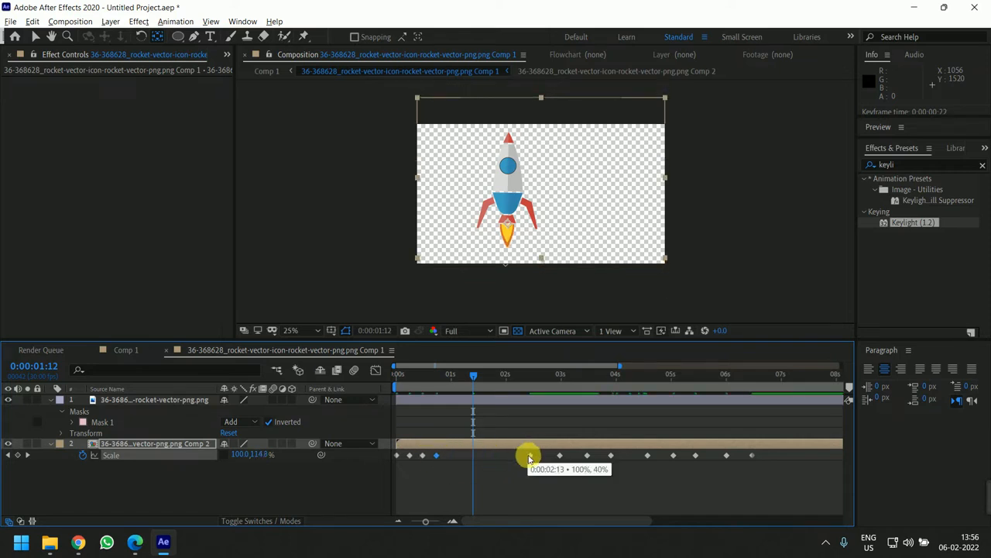
{"action": "left_click_drag", "start_coordinate": [531, 457], "coordinate": [447, 460]}
{"action": "left_click_drag", "start_coordinate": [563, 455], "coordinate": [460, 469]}
{"action": "left_click_drag", "start_coordinate": [587, 456], "coordinate": [482, 465]}
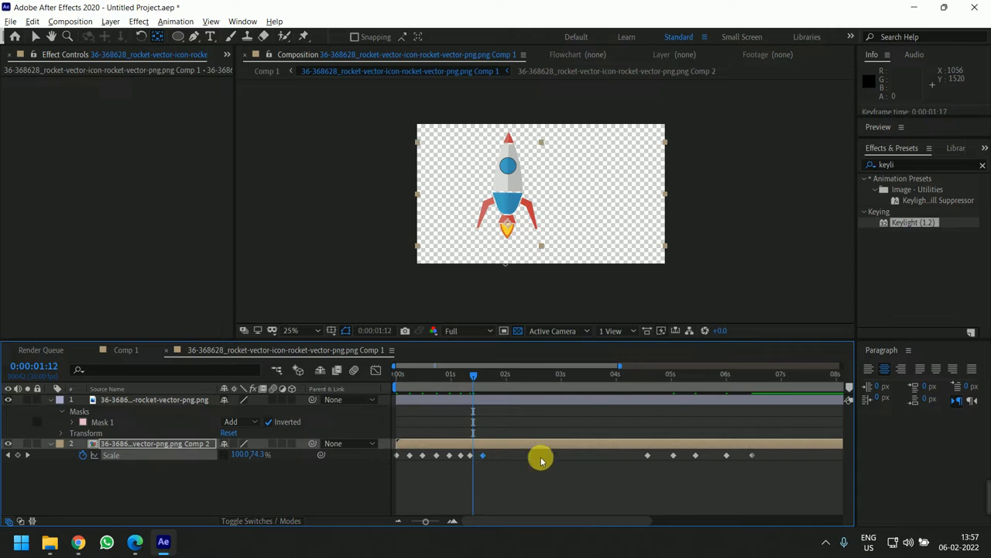
- Move the remaining flame scale keyframes earlier at similar intervals, the last one to 0:00:02:23, and preview the animation
{"action": "left_click_drag", "start_coordinate": [649, 458], "coordinate": [494, 460]}
{"action": "left_click_drag", "start_coordinate": [674, 457], "coordinate": [507, 459]}
{"action": "left_click_drag", "start_coordinate": [692, 458], "coordinate": [521, 458]}
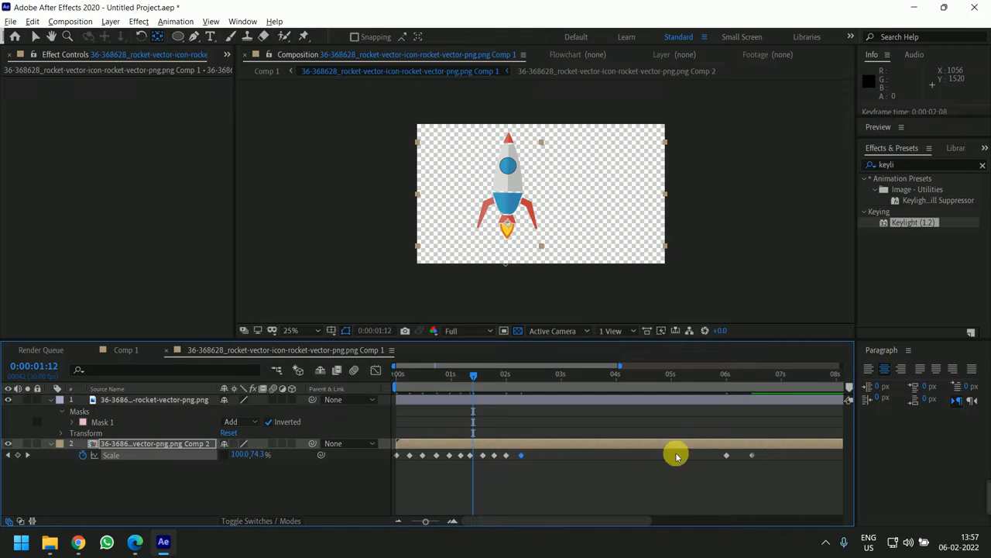
{"action": "left_click_drag", "start_coordinate": [727, 457], "coordinate": [531, 458]}
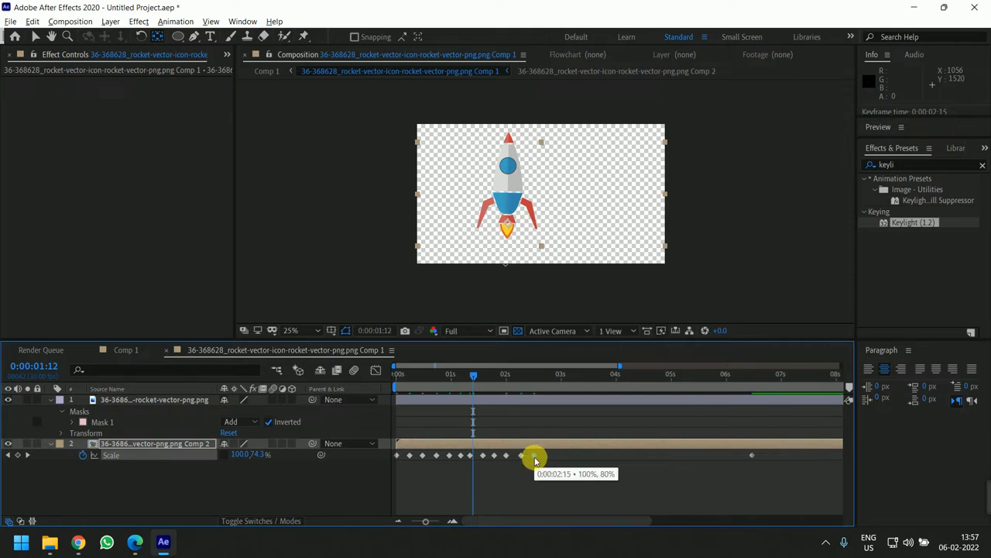
{"action": "left_click_drag", "start_coordinate": [752, 455], "coordinate": [549, 466]}
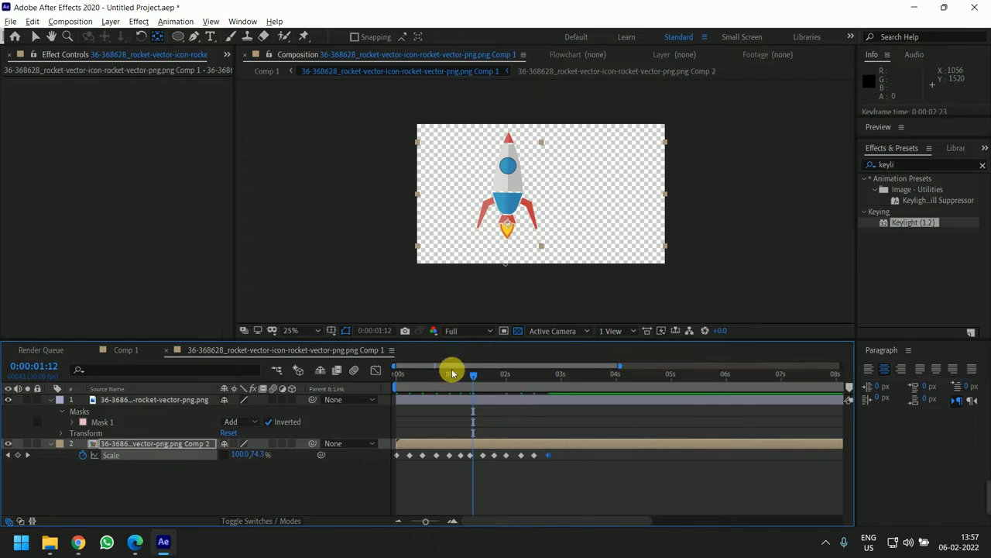
{"action": "left_click_drag", "start_coordinate": [475, 374], "coordinate": [382, 397]}
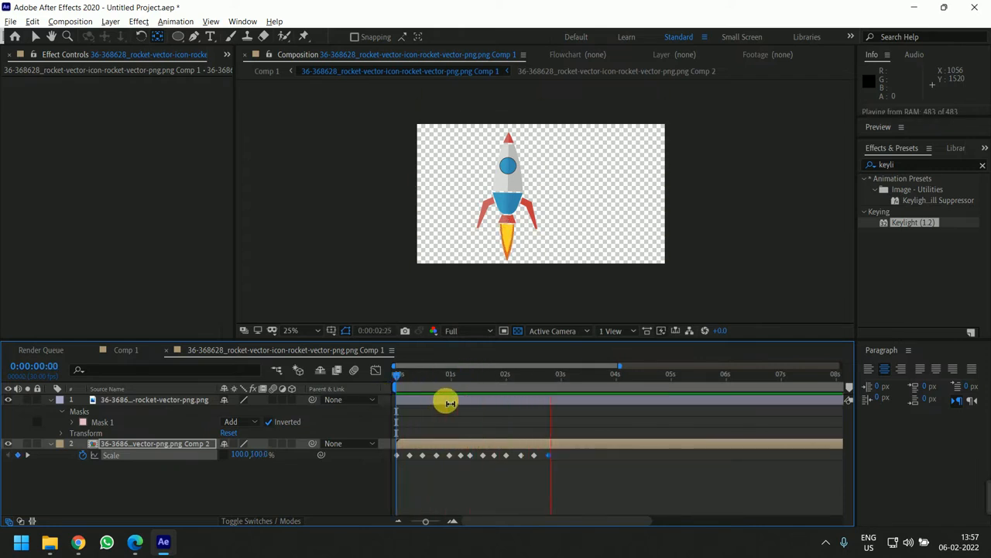
{"action": "left_click_drag", "start_coordinate": [579, 377], "coordinate": [414, 404]}
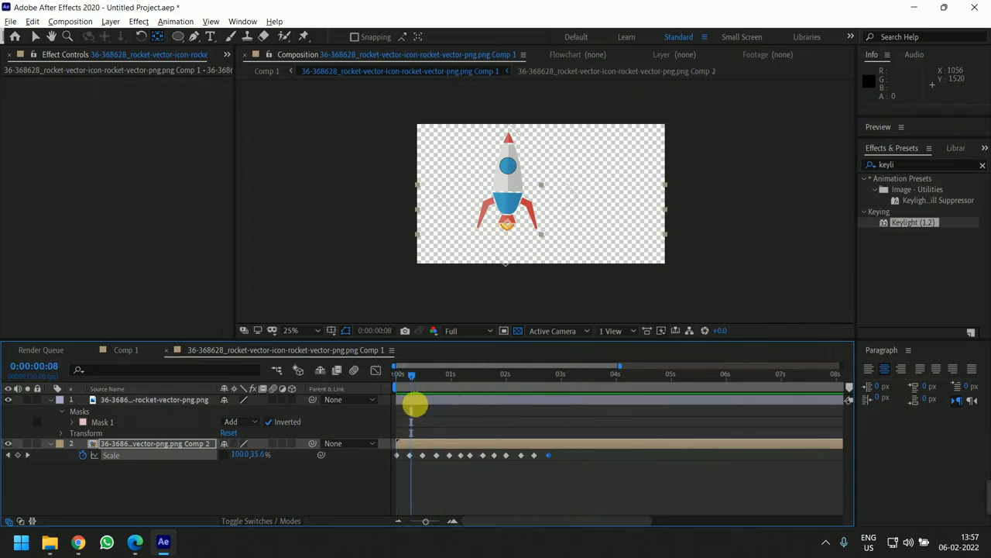
- Move the flame's second scale keyframe earlier to 0:00:00:04
{"action": "key", "text": "equal"}
{"action": "left_click_drag", "start_coordinate": [635, 482], "coordinate": [721, 488]}
{"action": "key", "text": "equal"}
{"action": "left_click_drag", "start_coordinate": [591, 482], "coordinate": [679, 480]}
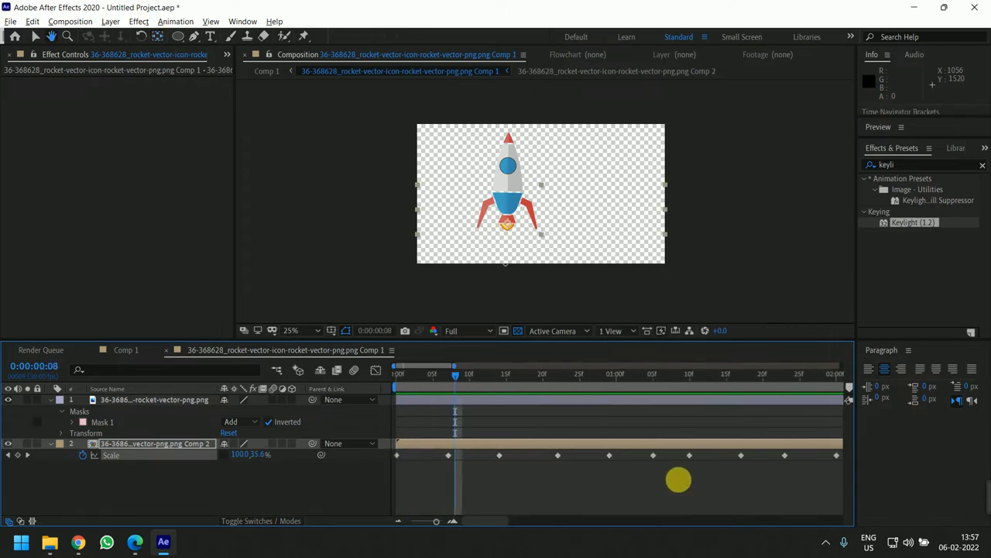
{"action": "key", "text": "minus"}
{"action": "left_click", "coordinate": [425, 457]}
{"action": "left_click_drag", "start_coordinate": [424, 456], "coordinate": [413, 458]}
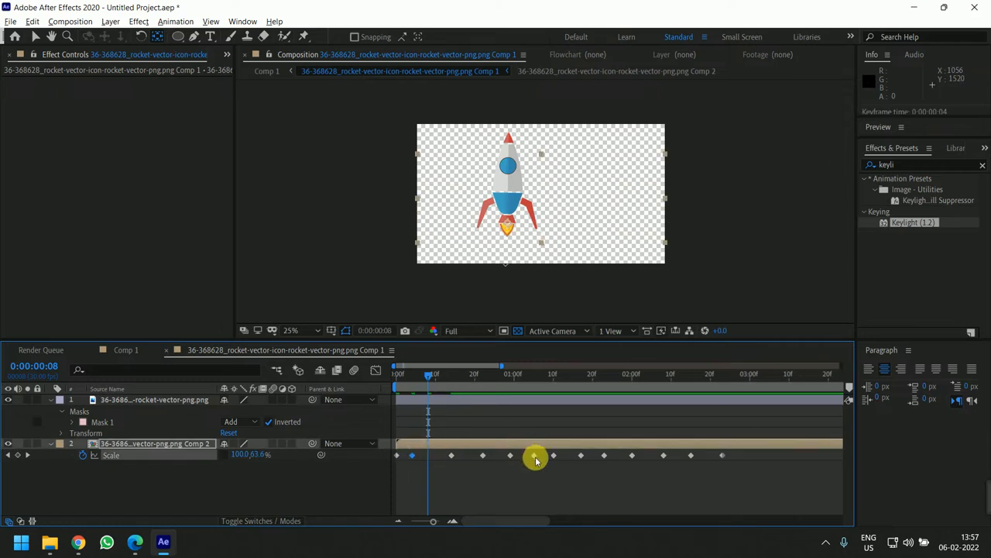
- Move the flame's earlier scale keyframes closer together at roughly three- to four-frame intervals, up to about 0:00:00:23
{"action": "key", "text": "grave"}
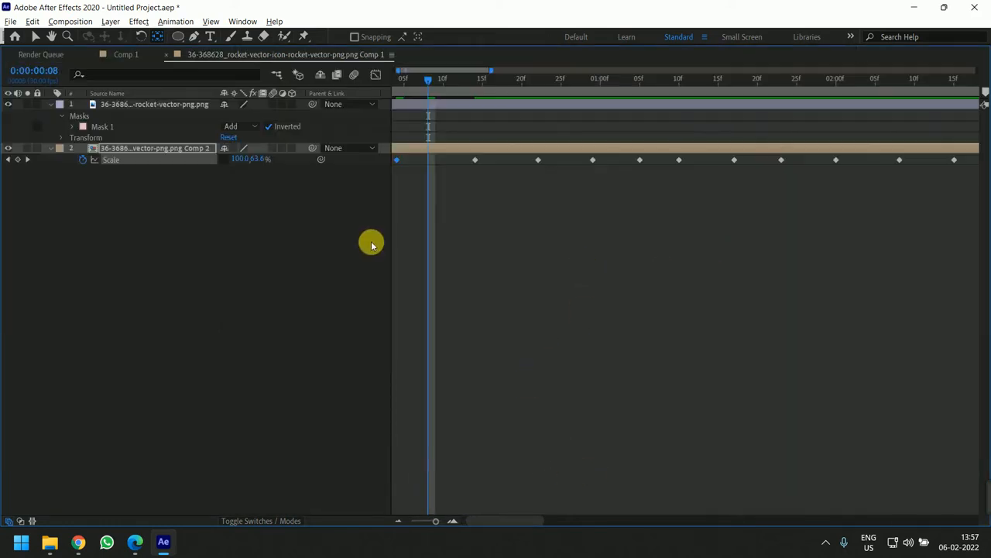
{"action": "scroll", "coordinate": [547, 206], "scroll_direction": "left", "scroll_amount": 2}
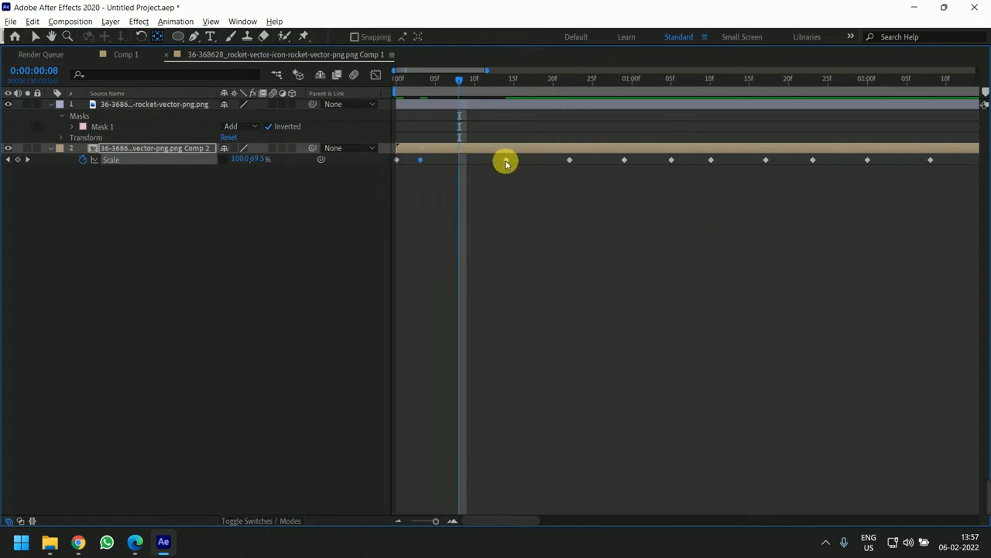
{"action": "left_click_drag", "start_coordinate": [505, 159], "coordinate": [443, 159]}
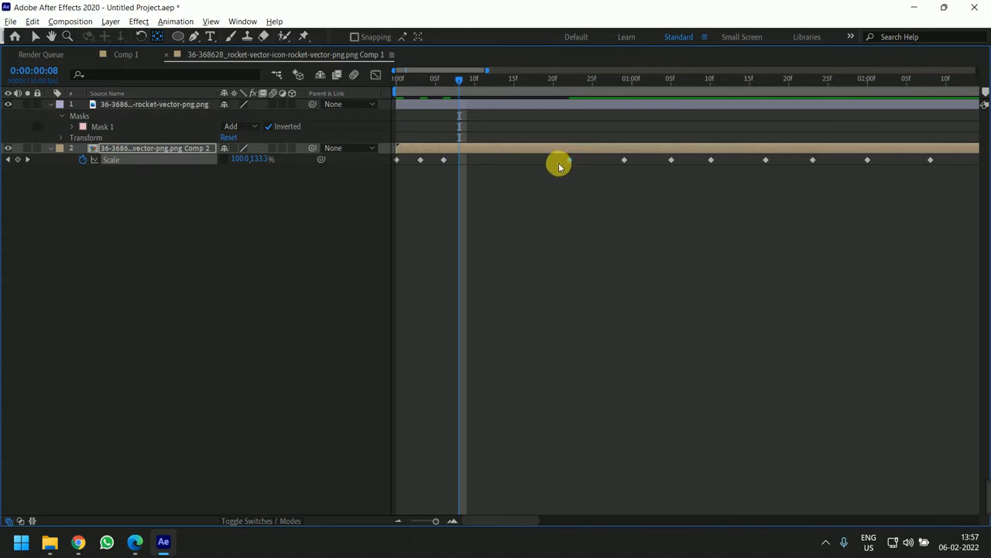
{"action": "left_click_drag", "start_coordinate": [560, 165], "coordinate": [472, 171]}
{"action": "left_click_drag", "start_coordinate": [626, 160], "coordinate": [503, 170]}
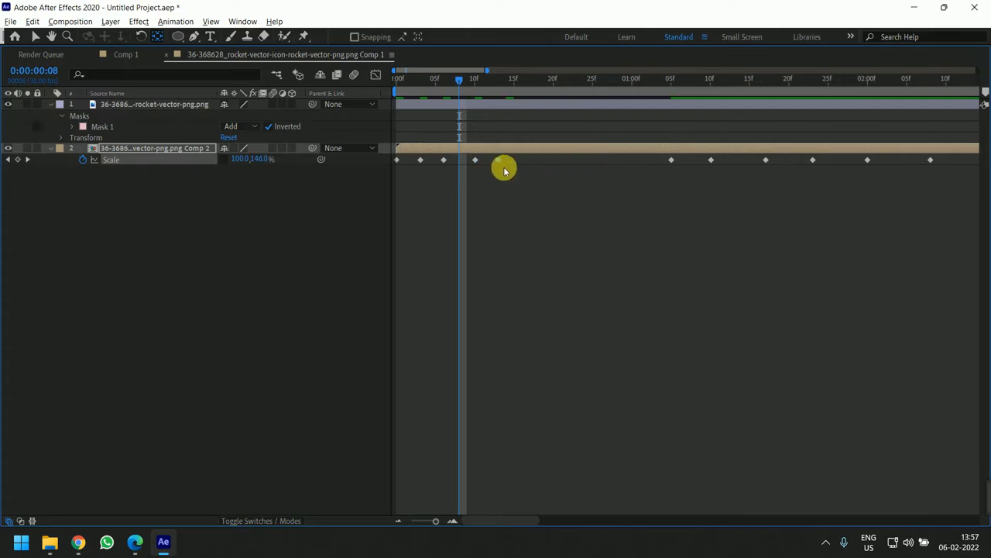
{"action": "left_click_drag", "start_coordinate": [671, 160], "coordinate": [530, 169]}
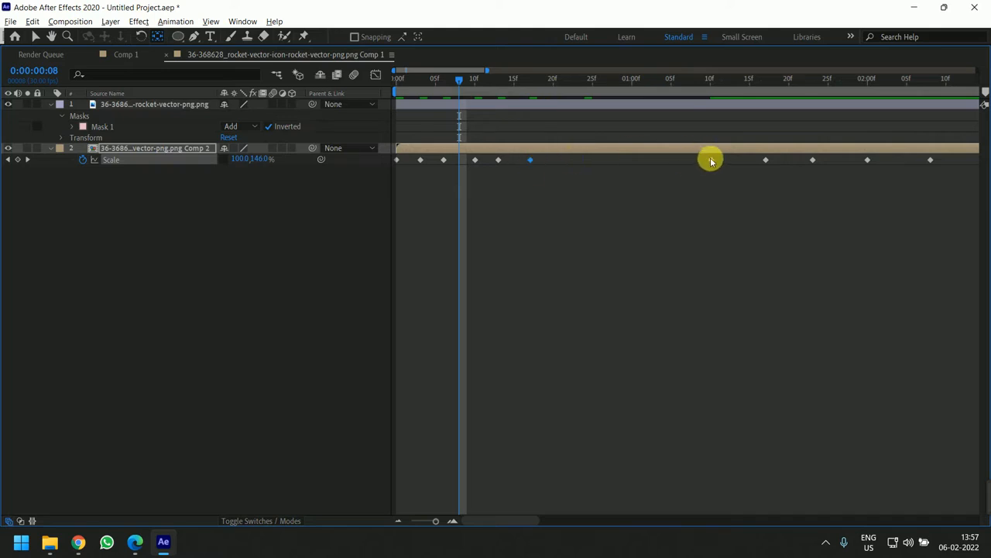
{"action": "left_click_drag", "start_coordinate": [711, 160], "coordinate": [562, 164]}
{"action": "left_click_drag", "start_coordinate": [767, 161], "coordinate": [750, 161]}
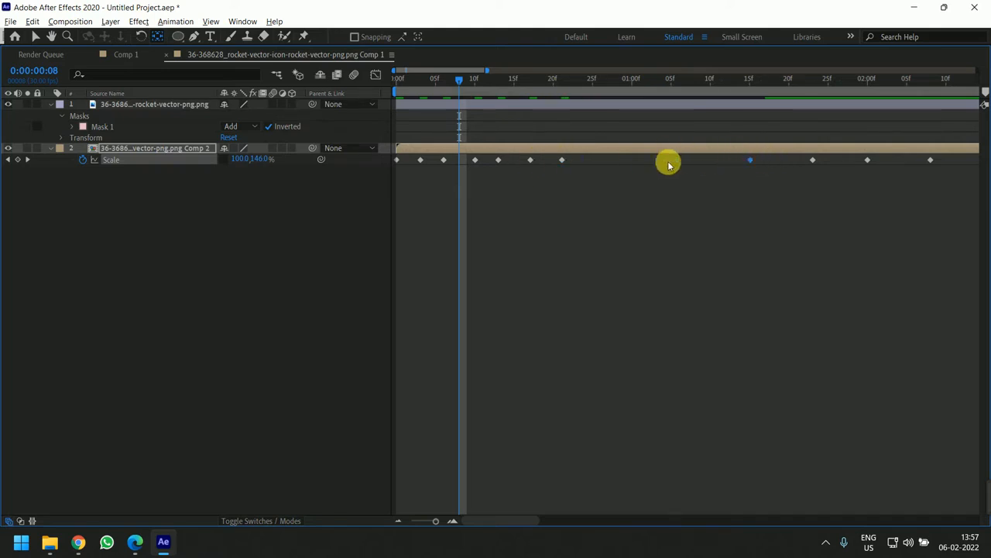
{"action": "left_click_drag", "start_coordinate": [668, 165], "coordinate": [580, 163]}
{"action": "scroll", "coordinate": [580, 191], "scroll_direction": "right", "scroll_amount": 1}
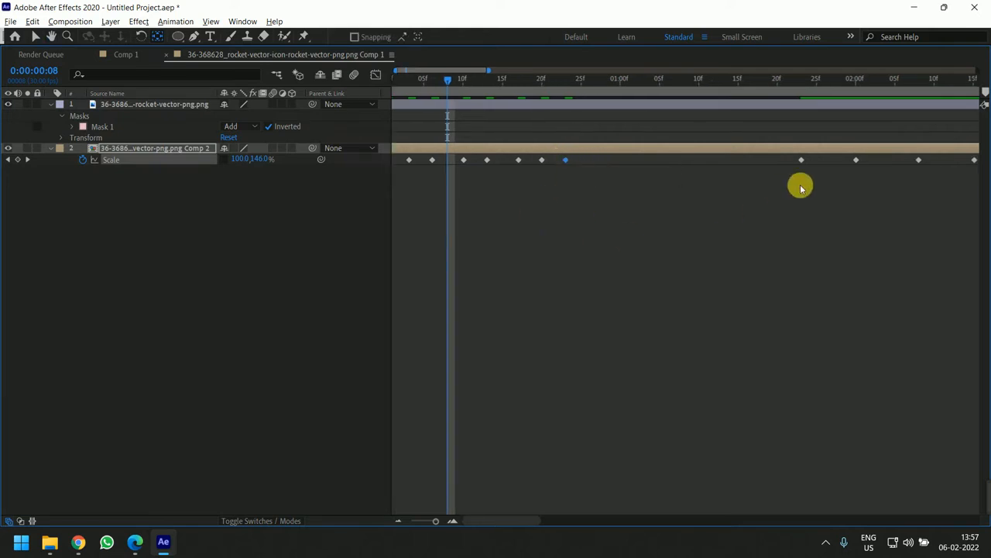
- Move the flame's remaining scale keyframes earlier at similar three- to four-frame intervals, the last one to 0:00:01:10
{"action": "scroll", "coordinate": [731, 193], "scroll_direction": "right", "scroll_amount": 5}
{"action": "left_click_drag", "start_coordinate": [730, 159], "coordinate": [524, 177]}
{"action": "left_click_drag", "start_coordinate": [786, 160], "coordinate": [545, 162]}
{"action": "left_click_drag", "start_coordinate": [790, 201], "coordinate": [678, 207]}
{"action": "left_click_drag", "start_coordinate": [739, 161], "coordinate": [469, 177]}
{"action": "left_click_drag", "start_coordinate": [794, 164], "coordinate": [495, 178]}
{"action": "left_click_drag", "start_coordinate": [863, 162], "coordinate": [521, 184]}
{"action": "left_click", "coordinate": [560, 213]}
{"action": "scroll", "coordinate": [572, 235], "scroll_direction": "down", "scroll_amount": 3}
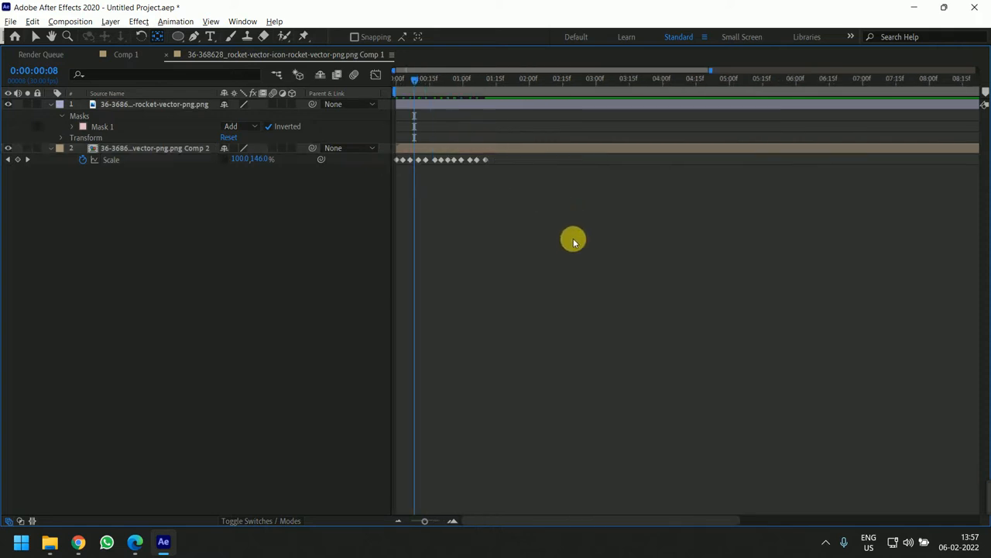
- Preview the flame animation from the start of the composition
{"action": "key", "text": "grave"}
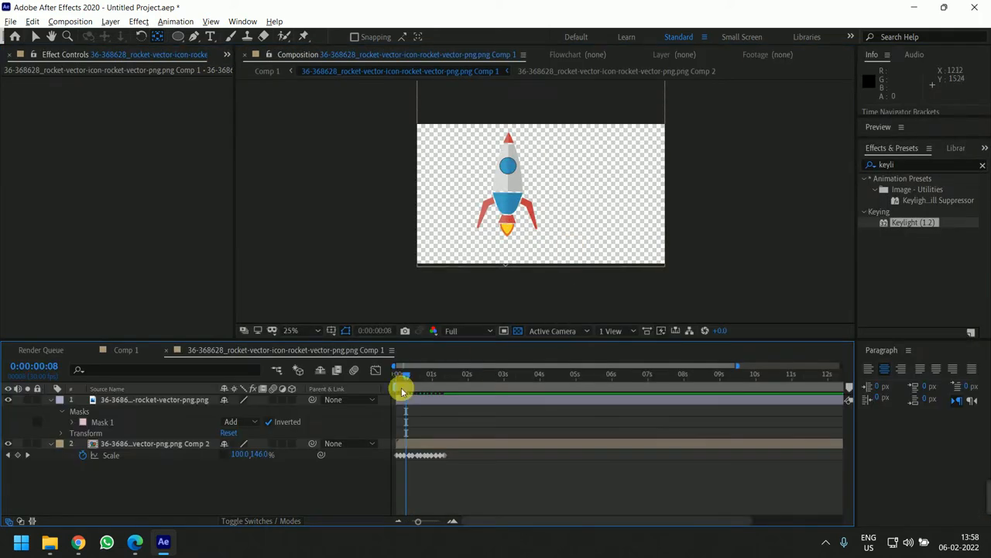
{"action": "left_click", "coordinate": [395, 375]}
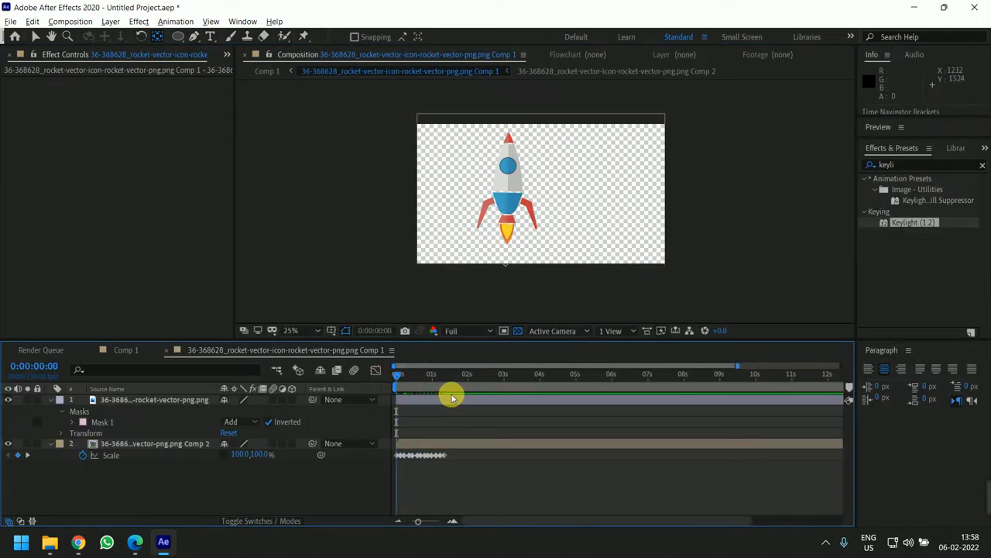
{"action": "key", "text": "space"}
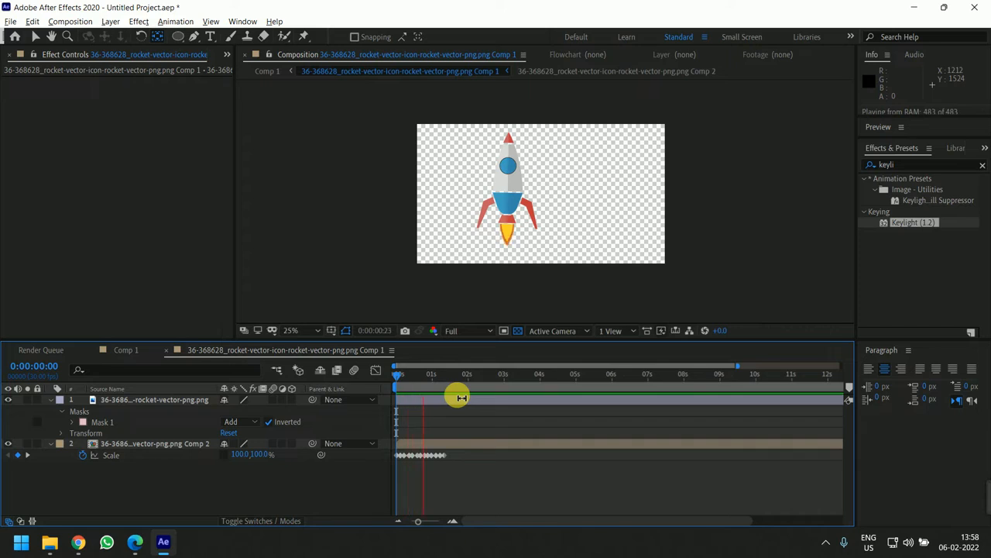
{"action": "left_click_drag", "start_coordinate": [455, 375], "coordinate": [413, 398]}
- Move the flame's first scale keyframes to consecutive frames, one frame apart, from 0:00:00:01 to 0:00:00:06
{"action": "key", "text": "grave"}
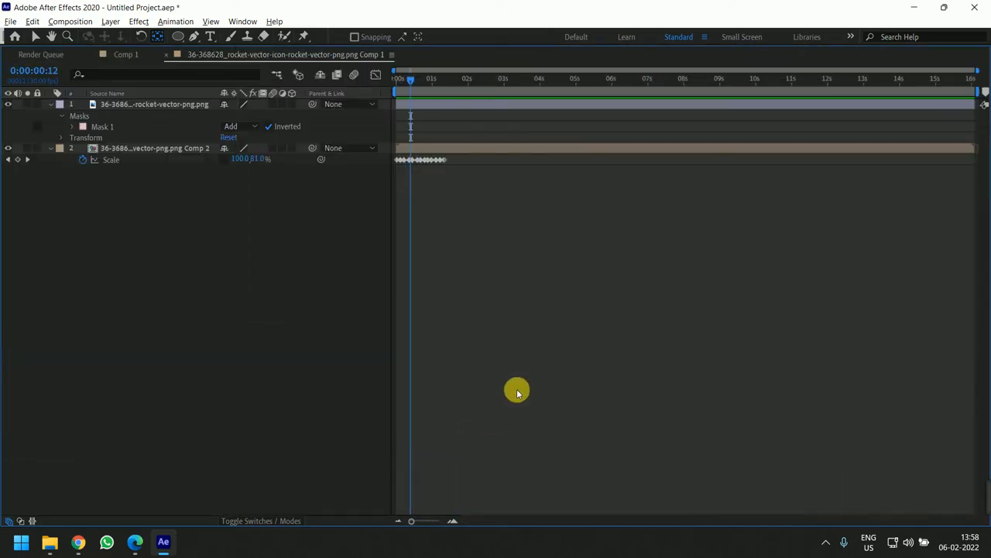
{"action": "key", "text": "equal"}
{"action": "key", "text": "equal"}
{"action": "key", "text": "equal"}
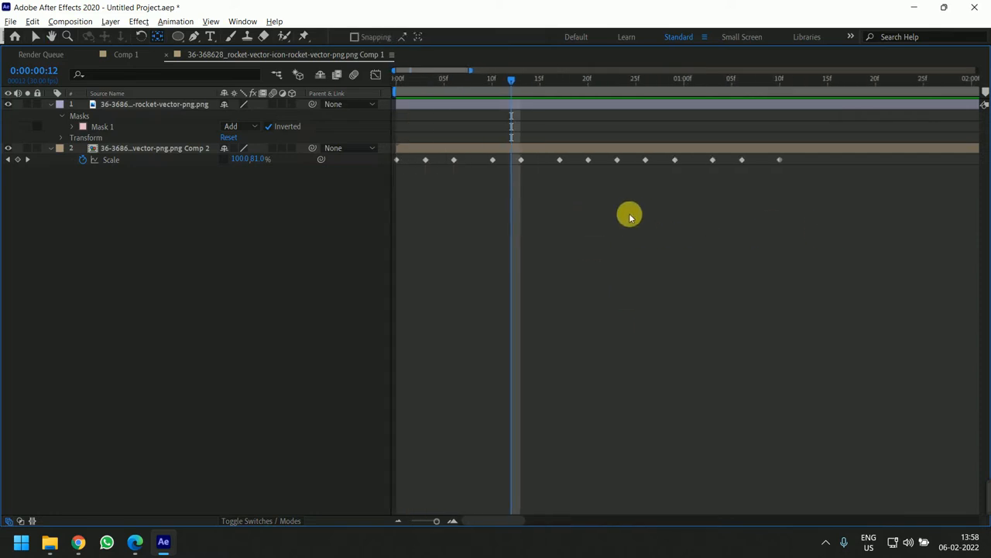
{"action": "mouse_move", "coordinate": [425, 160]}
{"action": "left_mouse_down"}
{"action": "mouse_move", "coordinate": [409, 165]}
{"action": "mouse_move", "coordinate": [454, 160]}
{"action": "mouse_move", "coordinate": [416, 161]}
{"action": "left_mouse_up"}
{"action": "left_click", "coordinate": [412, 165]}
{"action": "left_click_drag", "start_coordinate": [493, 163], "coordinate": [424, 162]}
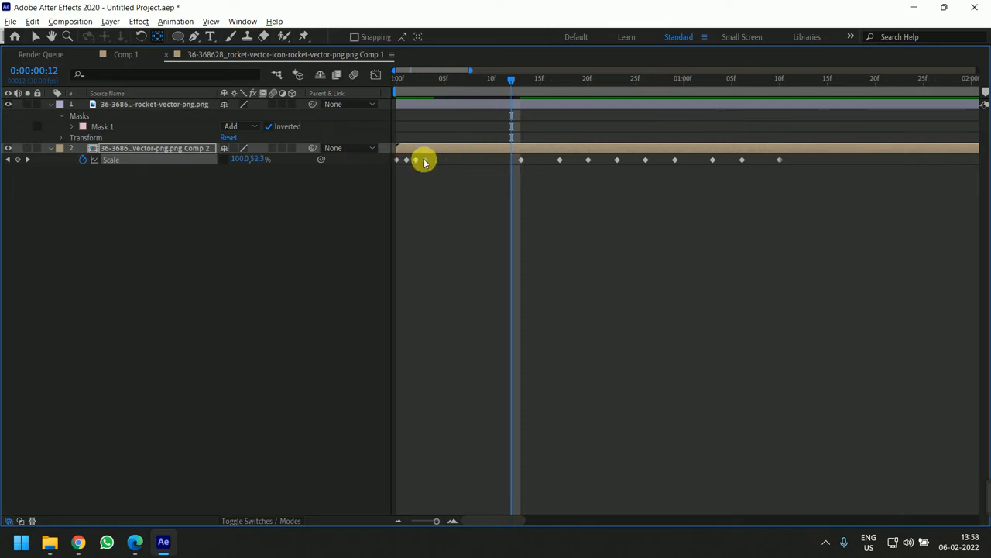
{"action": "left_click_drag", "start_coordinate": [521, 160], "coordinate": [447, 162]}
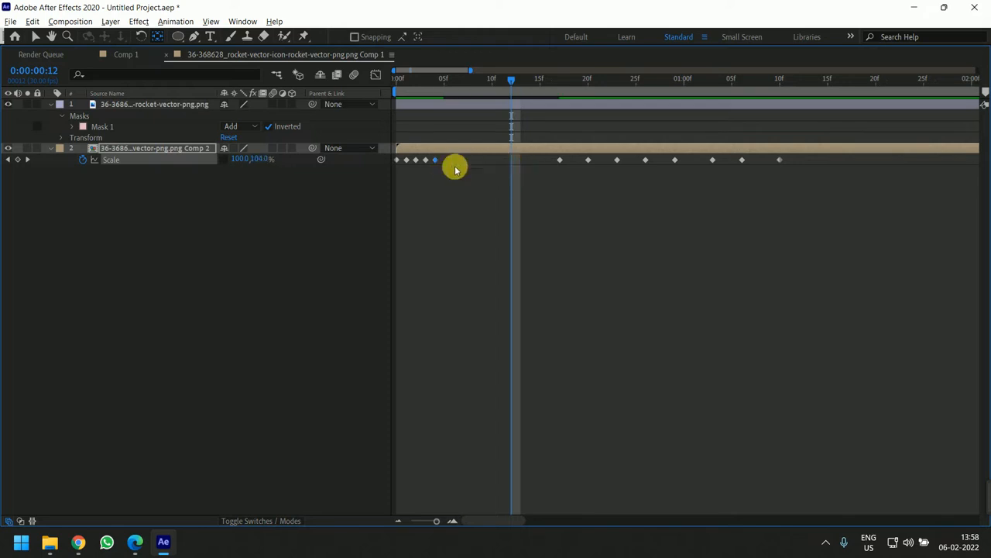
{"action": "left_click_drag", "start_coordinate": [555, 162], "coordinate": [446, 164]}
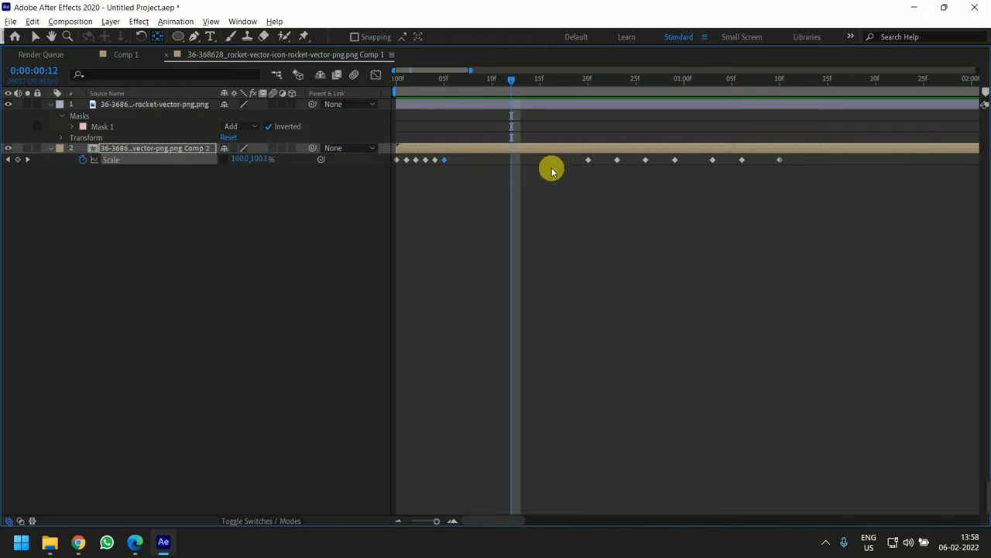
{"action": "left_click_drag", "start_coordinate": [587, 162], "coordinate": [481, 166]}
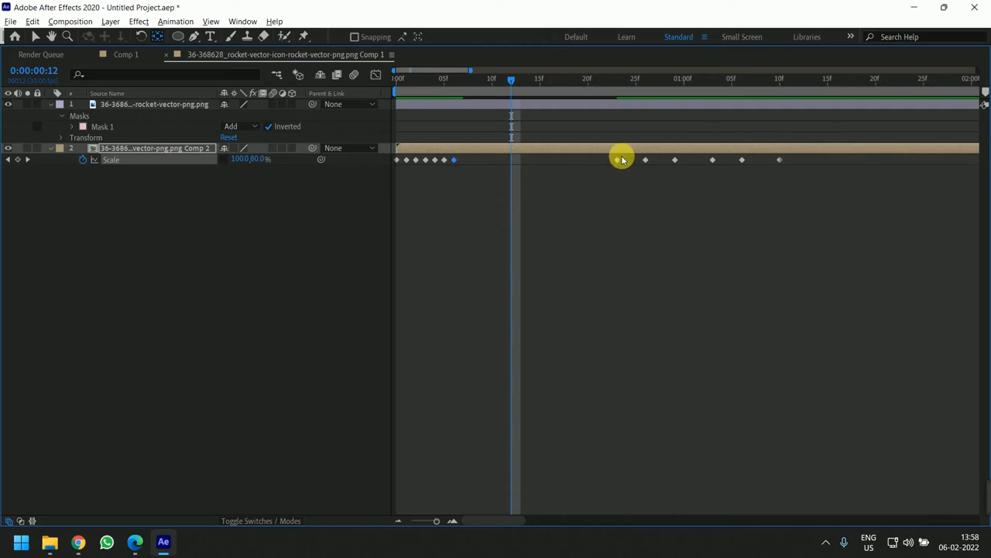
- Move the flame's remaining scale keyframes to consecutive frames from 0:00:00:07 to 0:00:00:12
{"action": "left_click_drag", "start_coordinate": [617, 160], "coordinate": [463, 160]}
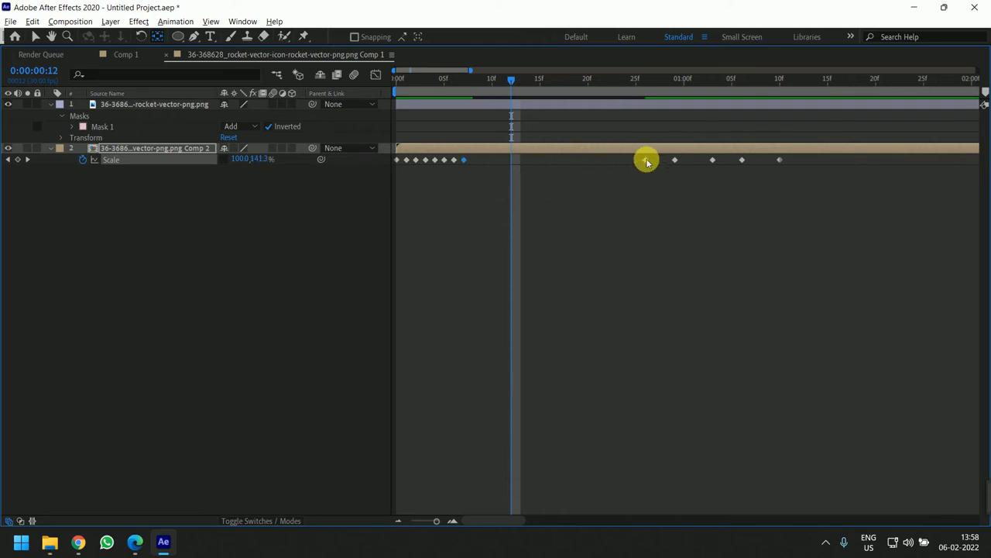
{"action": "left_click_drag", "start_coordinate": [645, 160], "coordinate": [472, 159]}
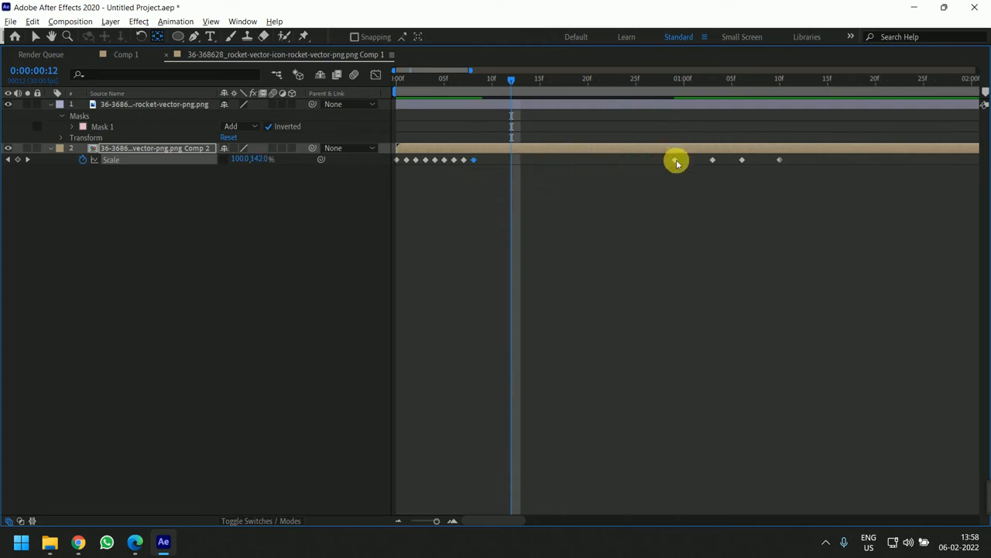
{"action": "left_click_drag", "start_coordinate": [675, 160], "coordinate": [483, 160]}
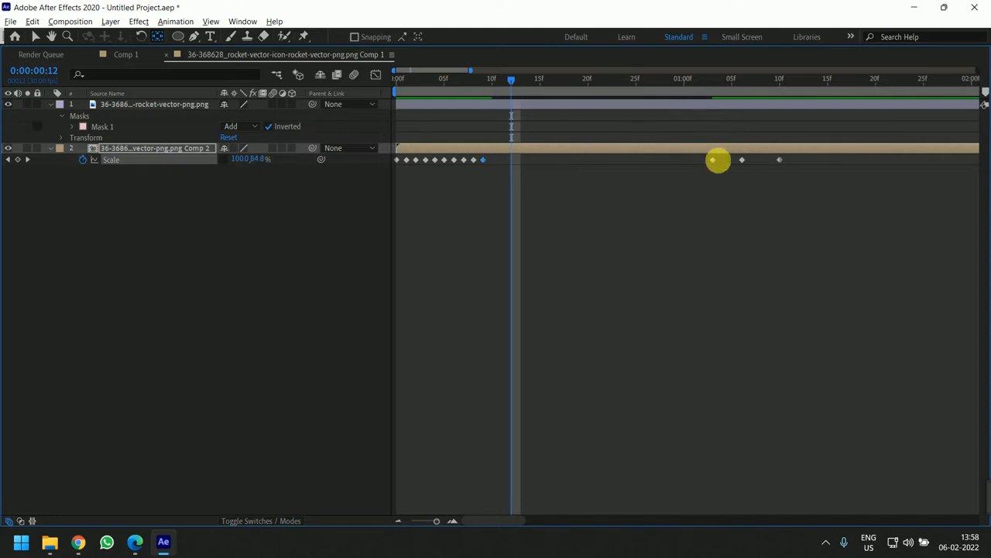
{"action": "left_click_drag", "start_coordinate": [713, 159], "coordinate": [512, 169]}
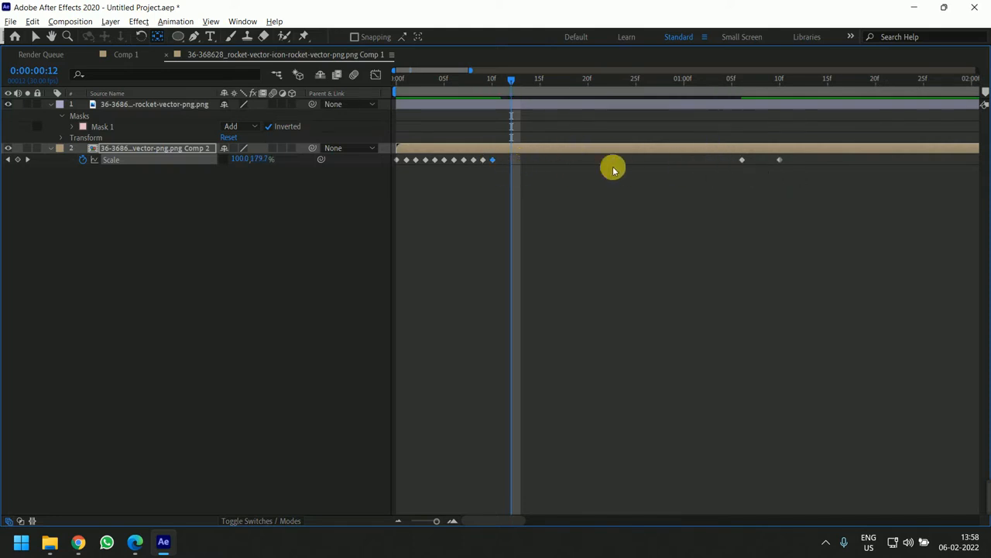
{"action": "left_click_drag", "start_coordinate": [742, 159], "coordinate": [503, 161]}
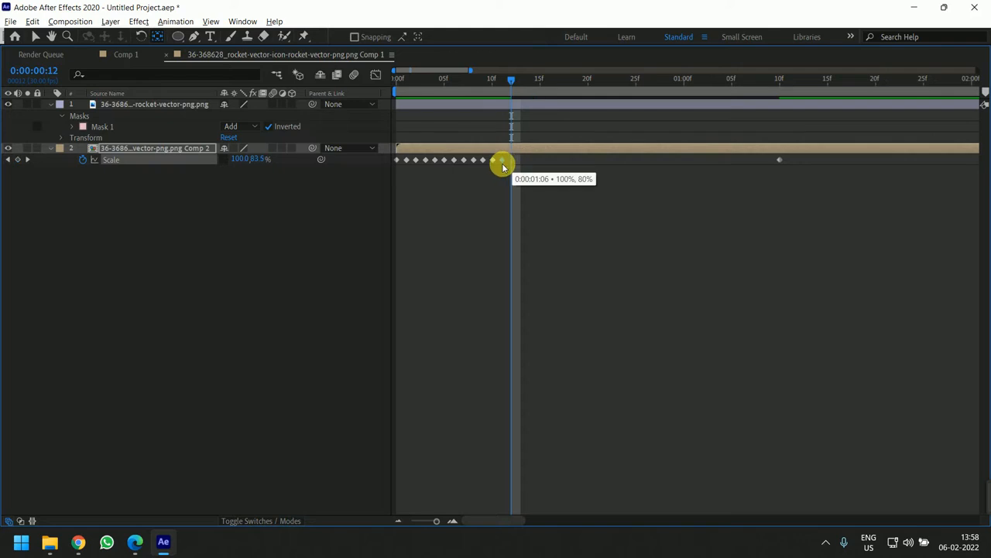
{"action": "left_click_drag", "start_coordinate": [780, 160], "coordinate": [512, 167]}
{"action": "left_click", "coordinate": [616, 251]}
{"action": "scroll", "coordinate": [522, 225], "scroll_direction": "down", "scroll_amount": 5}
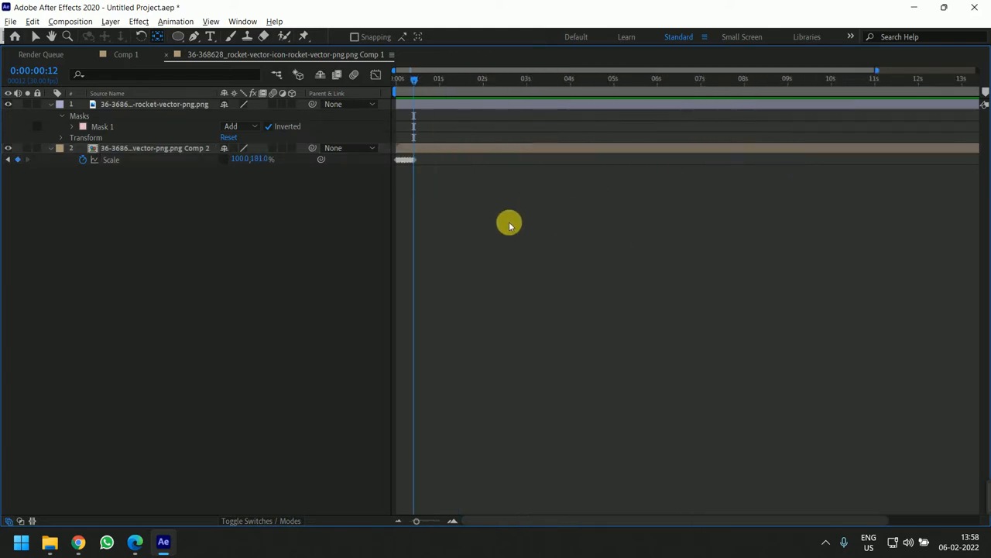
- Play the one-frame flame flicker from the start of the composition to check its speed
{"action": "key", "text": "grave"}
{"action": "left_click_drag", "start_coordinate": [415, 376], "coordinate": [348, 372]}
{"action": "key", "text": "space"}
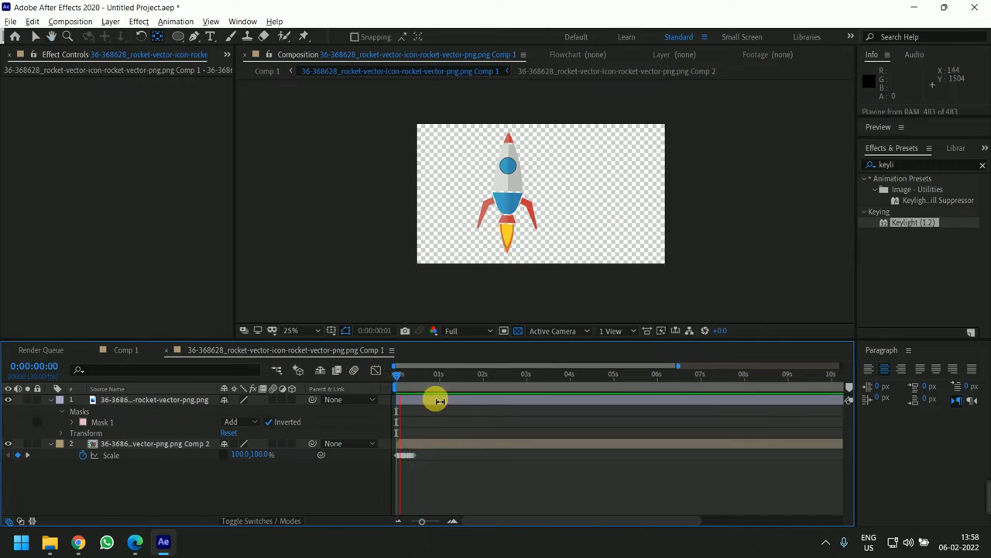
{"action": "key", "text": "space"}
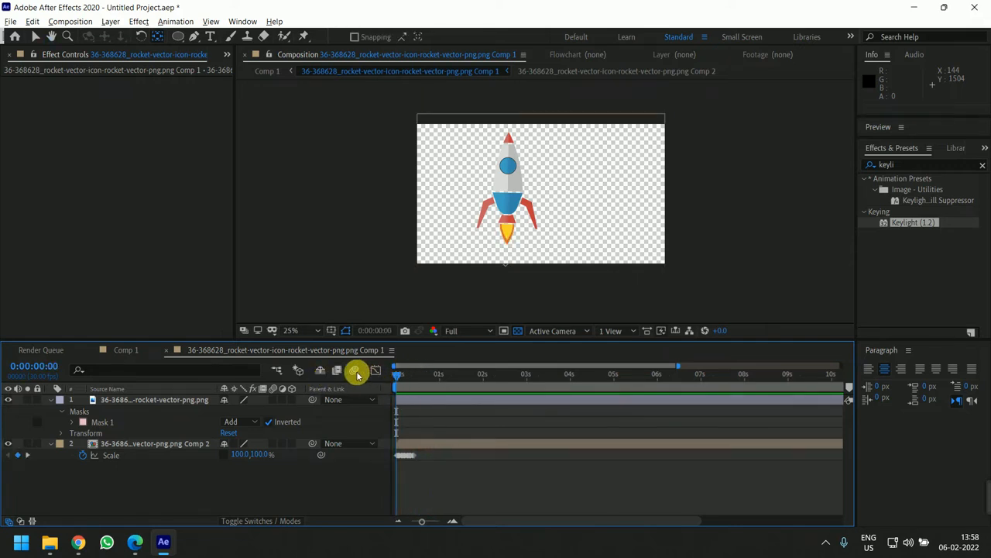
- Enable motion blur for the composition and the flame layer, and preview the result from the start
{"action": "left_click", "coordinate": [355, 371]}
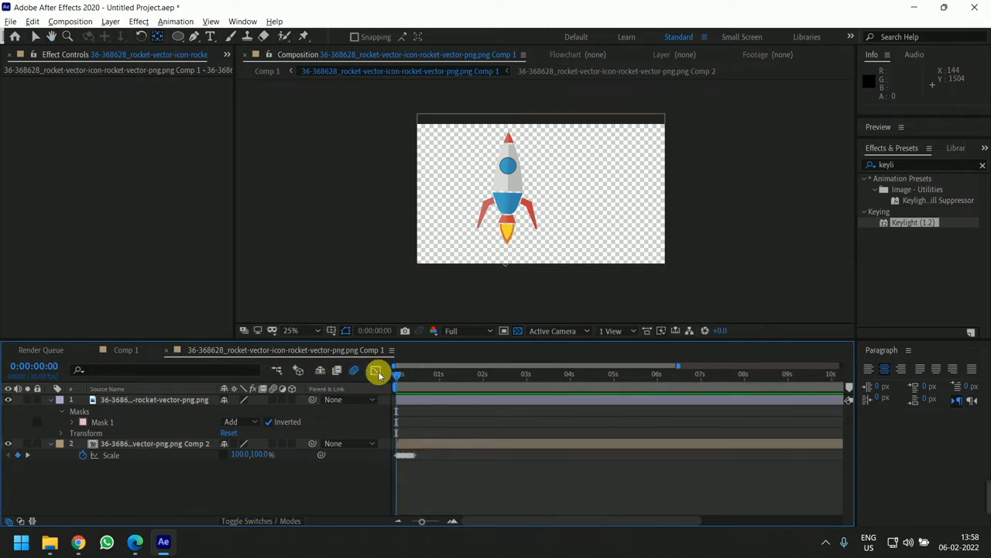
{"action": "left_click", "coordinate": [272, 443]}
{"action": "mouse_move", "coordinate": [393, 379]}
{"action": "left_mouse_down"}
{"action": "mouse_move", "coordinate": [409, 386]}
{"action": "mouse_move", "coordinate": [390, 394]}
{"action": "left_mouse_up"}
{"action": "key", "text": "space"}
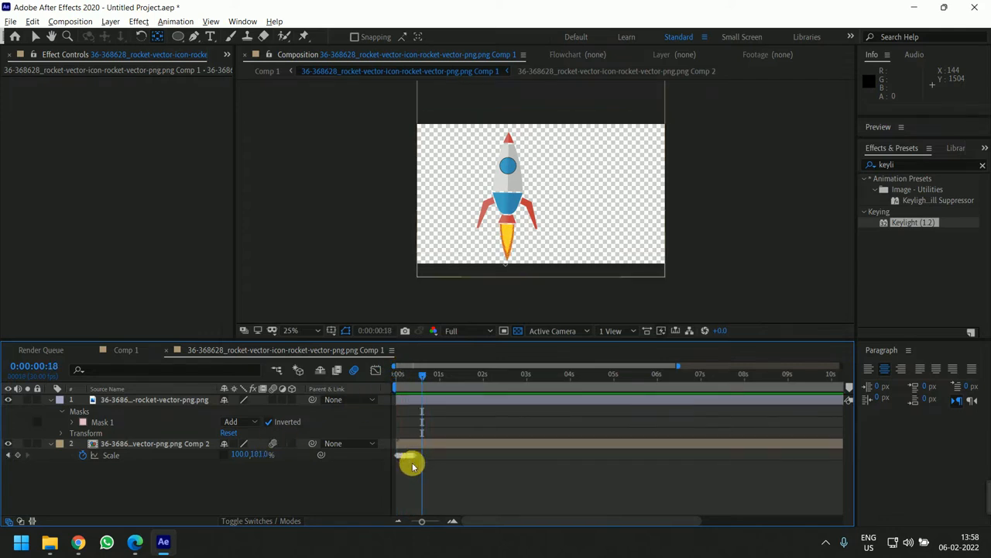
- Copy the flame's whole sequence of scale keyframes and paste it directly after the 0:00:00:12 keyframe
{"action": "key", "text": "equal"}
{"action": "key", "text": "equal"}
{"action": "key", "text": "equal"}
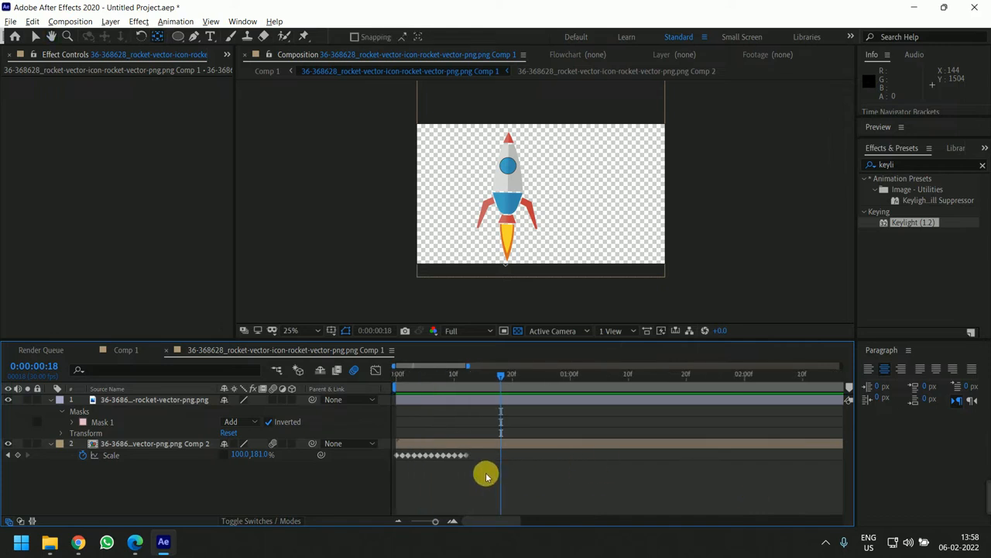
{"action": "left_click_drag", "start_coordinate": [485, 472], "coordinate": [395, 459]}
{"action": "key", "text": "ctrl+c"}
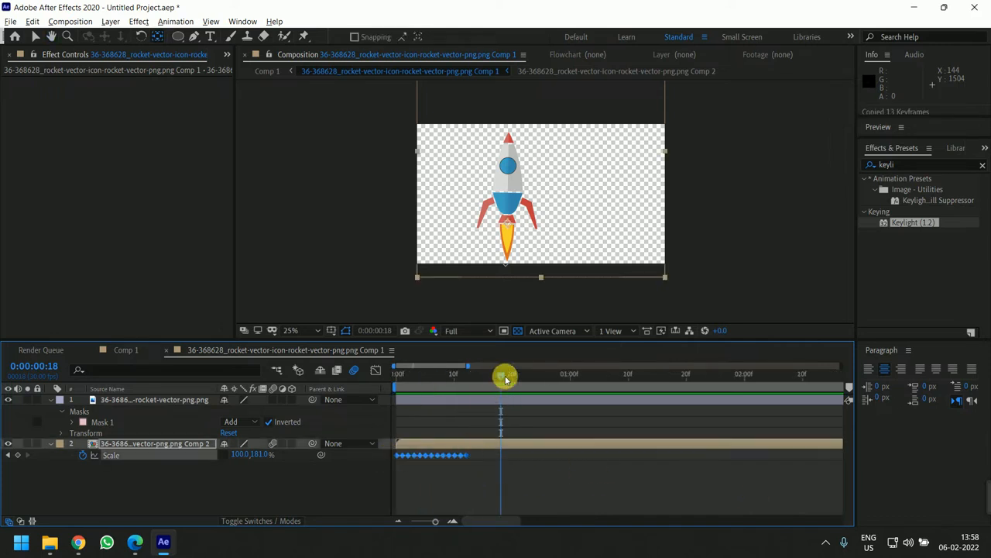
{"action": "left_click_drag", "start_coordinate": [503, 376], "coordinate": [547, 395]}
{"action": "key", "text": "ctrl+v"}
- Copy all of the flame's scale keyframes and paste them at 0:00:00:26
{"action": "left_click_drag", "start_coordinate": [553, 473], "coordinate": [388, 457]}
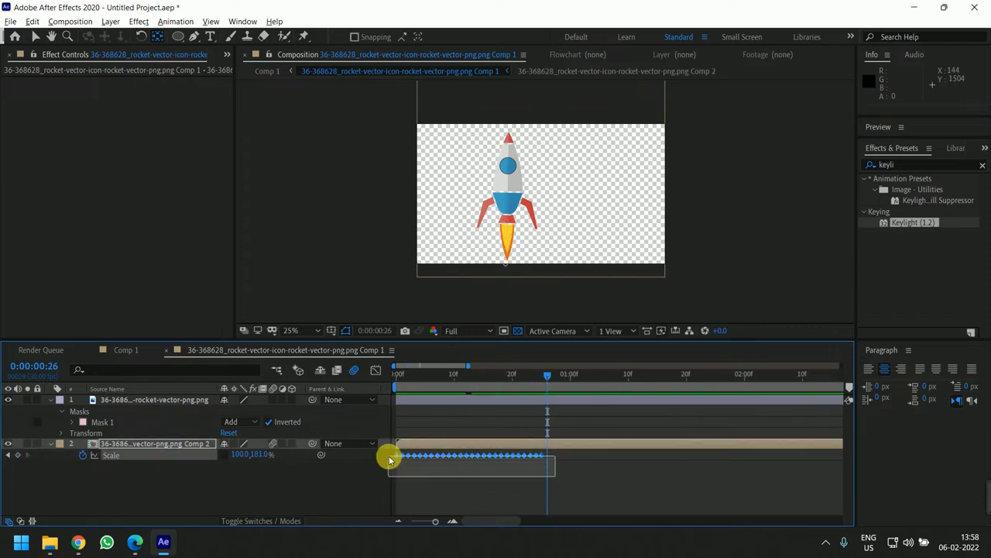
{"action": "key", "text": "ctrl+c"}
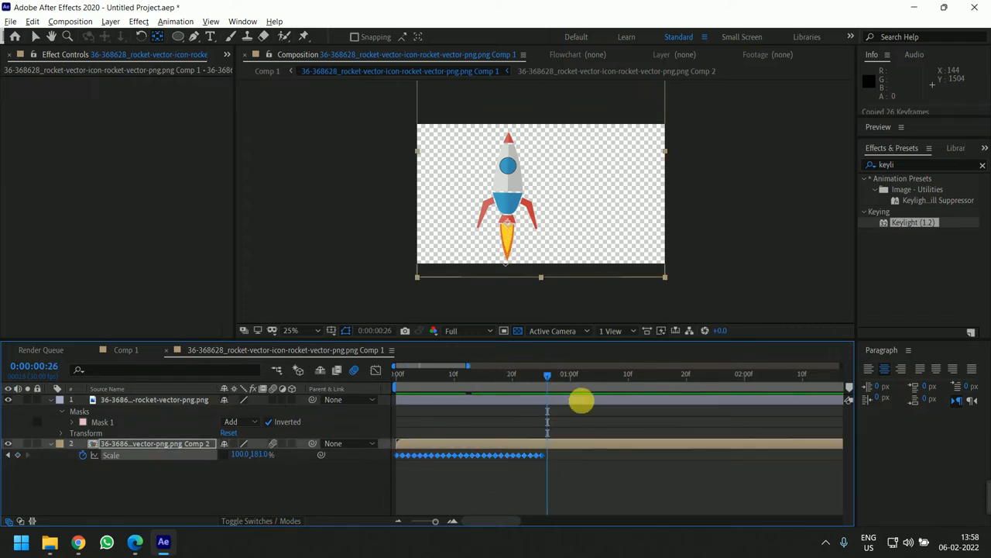
{"action": "key", "text": "ctrl+v"}
- Duplicate the flame's extended run of scale keyframes by copying it and pasting it at 0:00:01:22
{"action": "left_click_drag", "start_coordinate": [703, 469], "coordinate": [361, 458]}
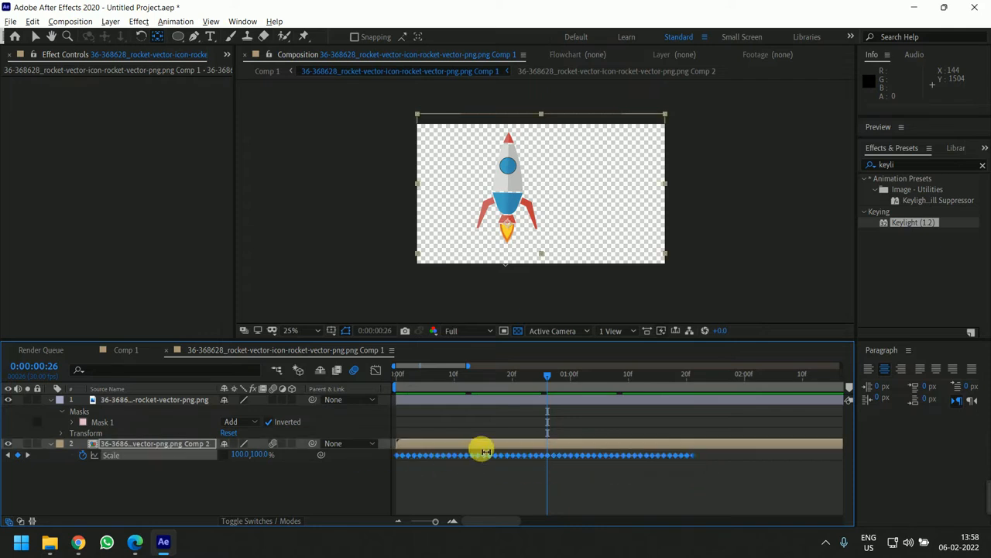
{"action": "key", "text": "minus"}
{"action": "left_click_drag", "start_coordinate": [487, 373], "coordinate": [581, 414]}
{"action": "key", "text": "ctrl+v"}
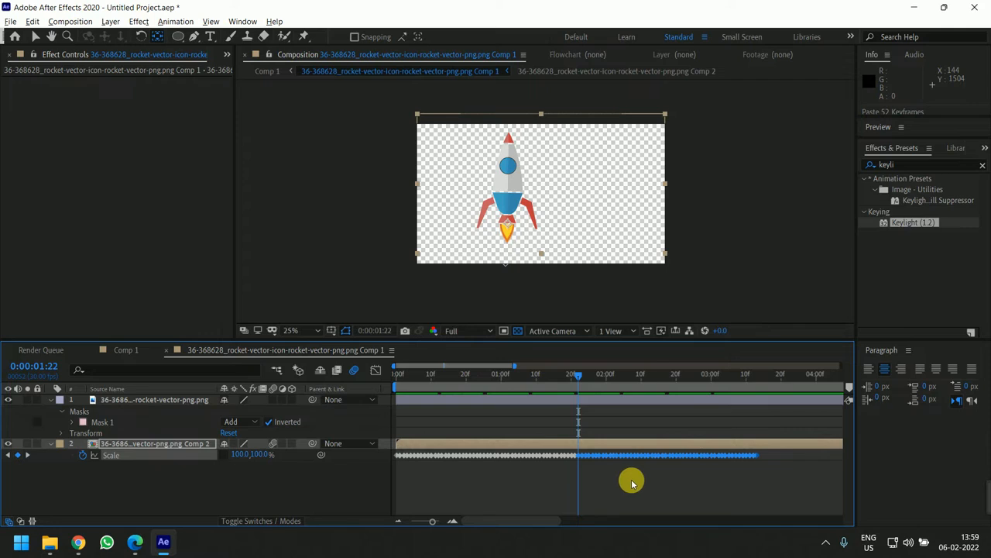
- Copy the full run of flame scale keyframes, paste it directly after the last keyframe, and return to the composition's start
{"action": "left_click_drag", "start_coordinate": [633, 478], "coordinate": [395, 454]}
{"action": "key", "text": "ctrl+c"}
{"action": "key", "text": "minus"}
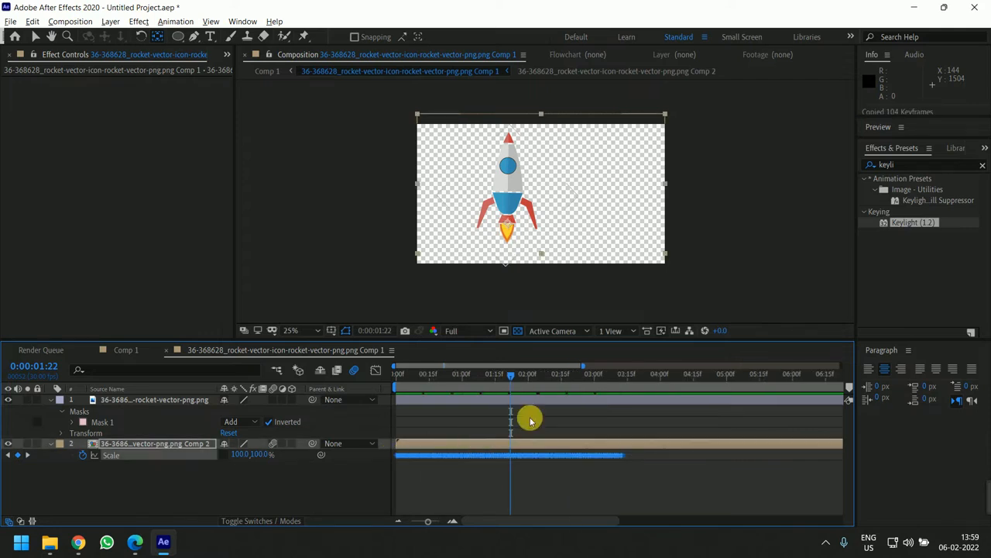
{"action": "left_click_drag", "start_coordinate": [513, 379], "coordinate": [328, 414]}
{"action": "key", "text": "ctrl+v"}
{"action": "left_click", "coordinate": [589, 488]}
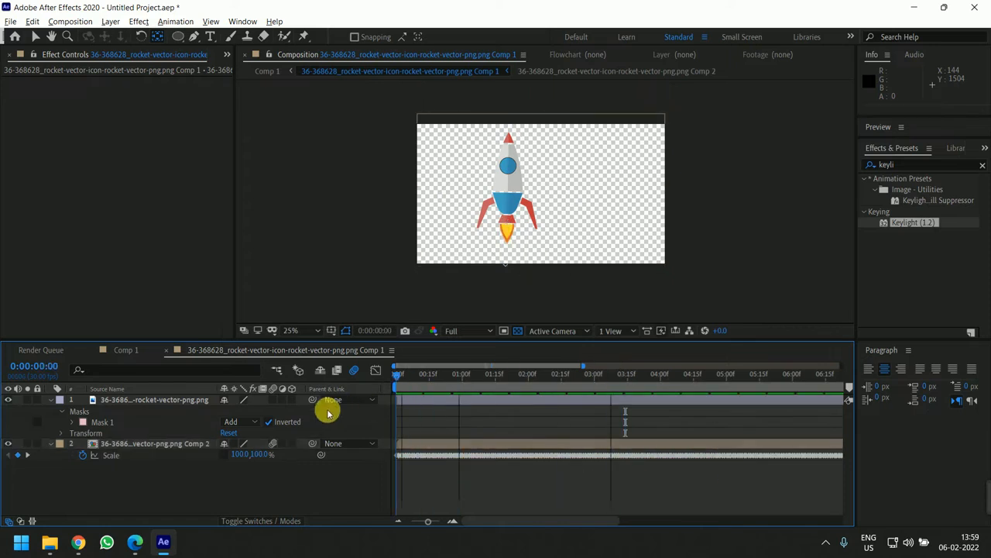
- Preview the flickering flame in the rocket composition, and check its appearance across the timeline in Comp 1
{"action": "left_click", "coordinate": [720, 250]}
{"action": "key", "text": "space"}
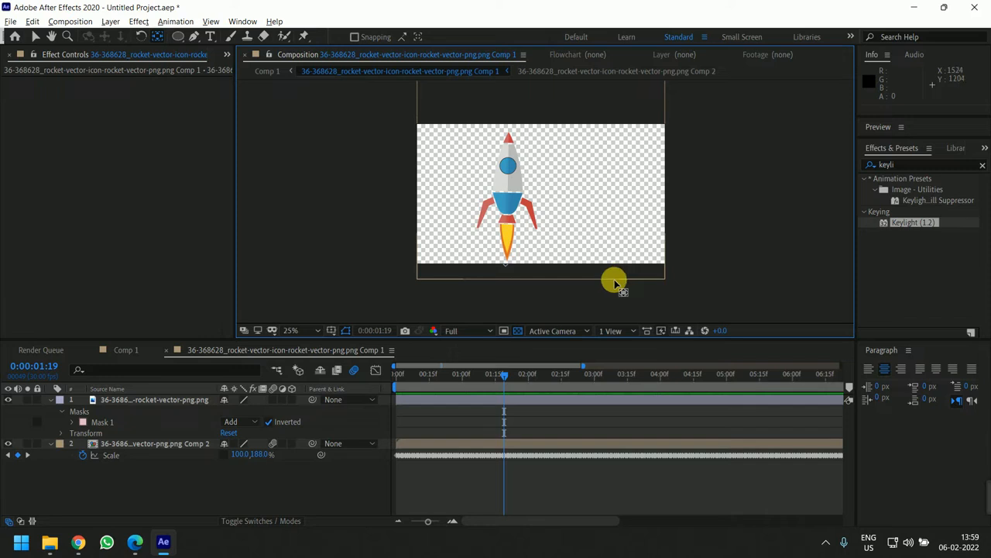
{"action": "left_click", "coordinate": [120, 349]}
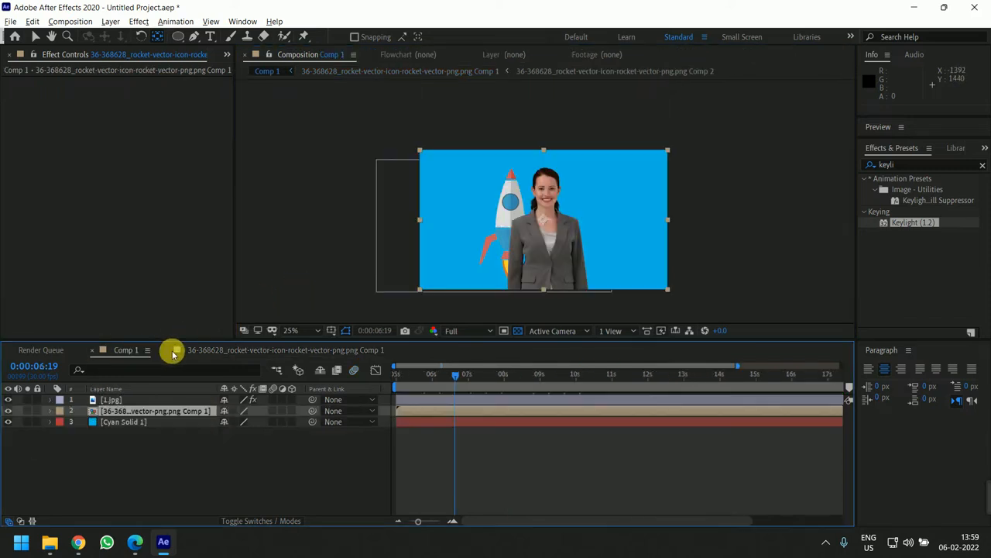
{"action": "left_click_drag", "start_coordinate": [459, 385], "coordinate": [567, 385]}
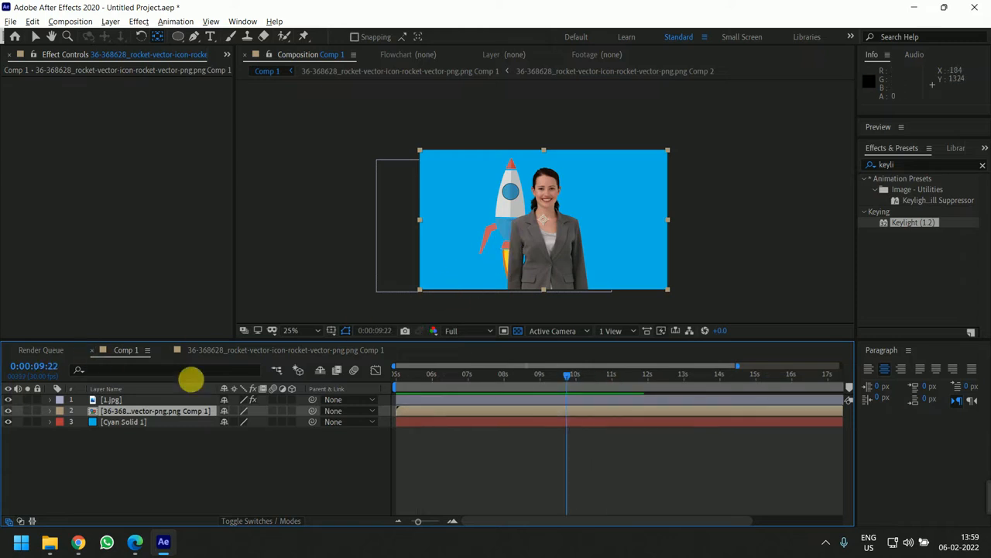
- Lower the rocket layer beside the woman to position 864, 928 and set a Position keyframe at 0:00:05:00
{"action": "left_click", "coordinate": [501, 219]}
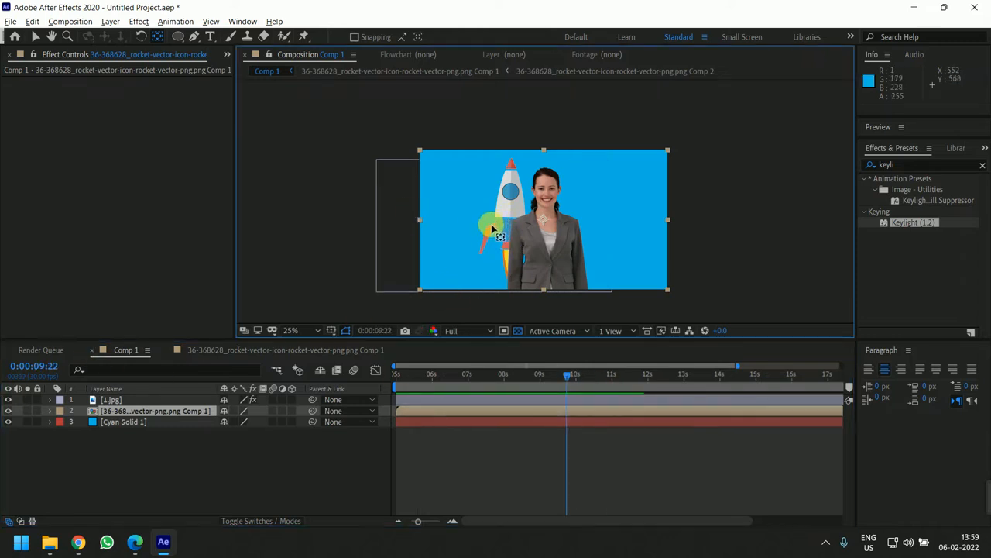
{"action": "key", "text": "v"}
{"action": "left_click", "coordinate": [481, 411]}
{"action": "left_click_drag", "start_coordinate": [465, 237], "coordinate": [431, 224]}
{"action": "left_click_drag", "start_coordinate": [583, 379], "coordinate": [767, 382]}
{"action": "left_click_drag", "start_coordinate": [471, 391], "coordinate": [361, 377]}
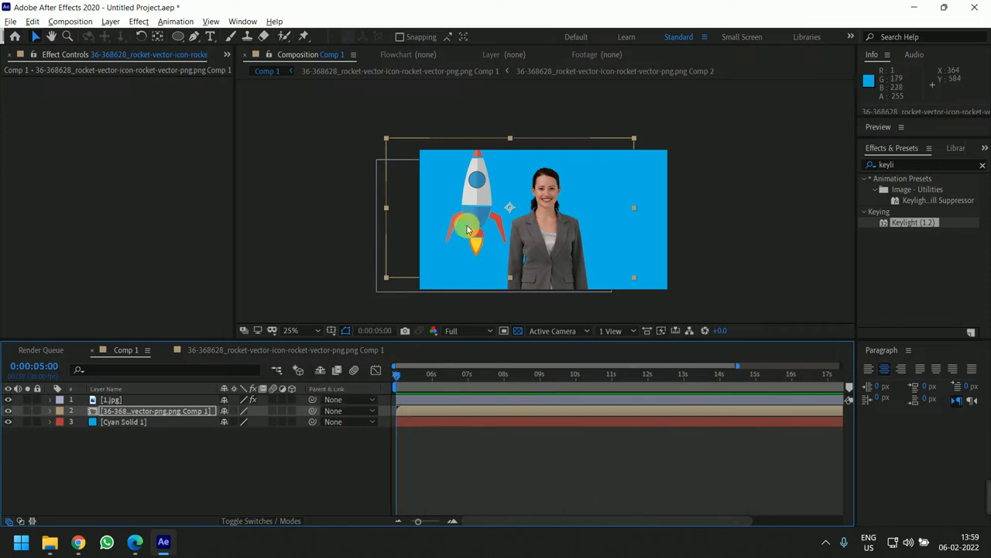
{"action": "left_click_drag", "start_coordinate": [467, 226], "coordinate": [490, 291]}
{"action": "key", "text": "p"}
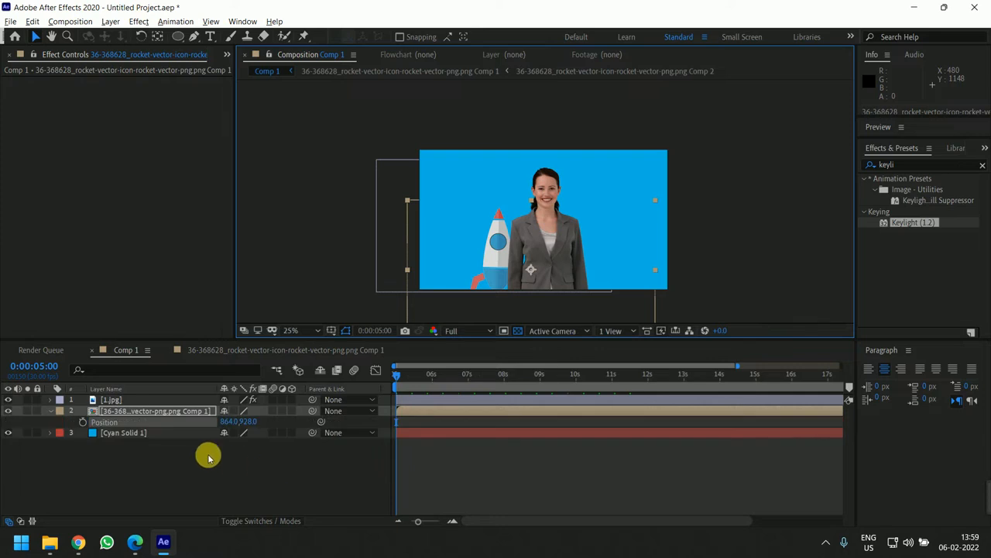
{"action": "left_click", "coordinate": [83, 422]}
- At 0:00:06:14, raise the rocket layer to position 864, 8 to keyframe its vertical lift-off
{"action": "left_click_drag", "start_coordinate": [399, 376], "coordinate": [404, 378]}
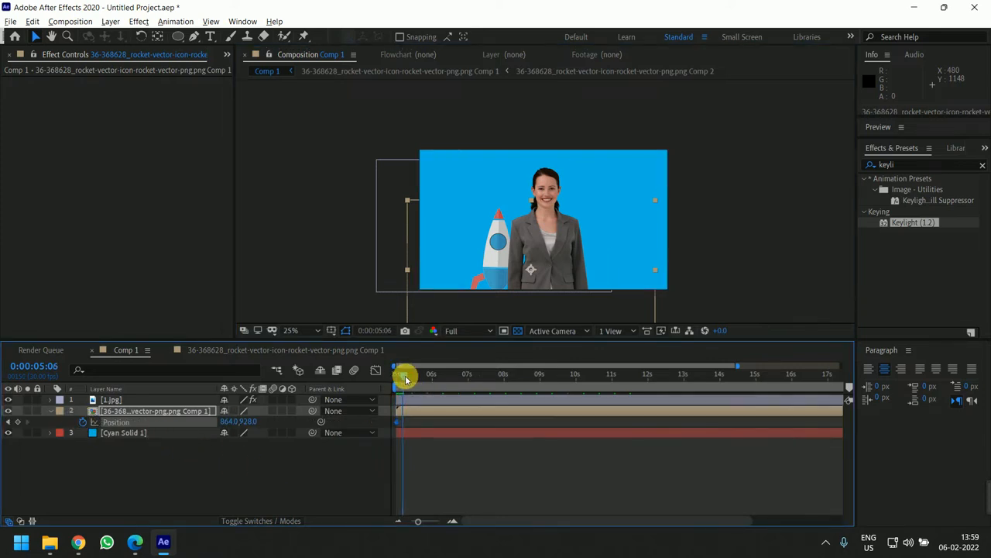
{"action": "key", "text": "equal"}
{"action": "key", "text": "equal"}
{"action": "left_click_drag", "start_coordinate": [454, 459], "coordinate": [685, 450]}
{"action": "left_click_drag", "start_coordinate": [425, 375], "coordinate": [609, 389]}
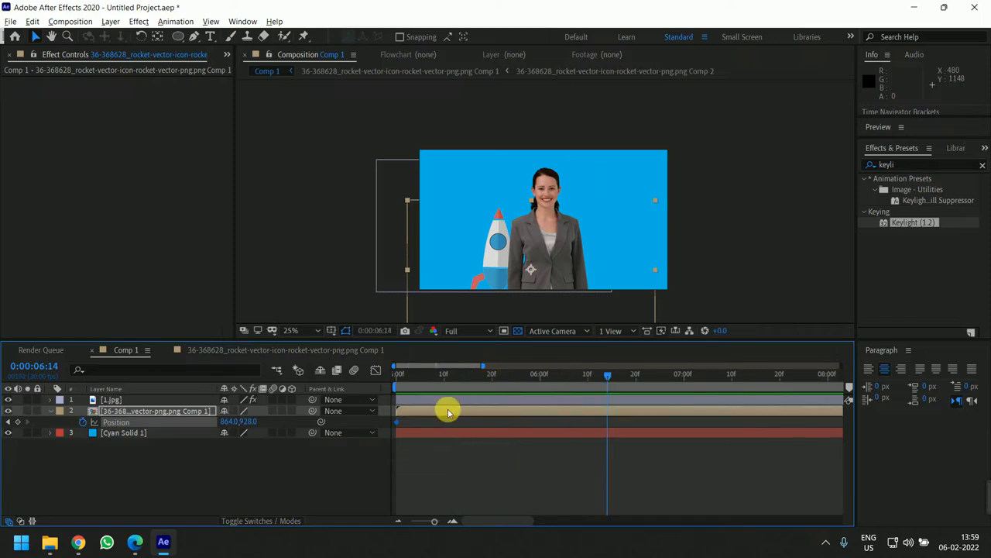
{"action": "key", "text": "shift+Up"}
{"action": "key", "text": "shift+Up"}
{"action": "key", "text": "shift+Up"}
{"action": "key", "text": "shift+Up"}
{"action": "key", "text": "shift+Up"}
{"action": "key", "text": "shift+Up"}
{"action": "key", "text": "shift+Up"}
{"action": "key", "text": "shift+Up"}
{"action": "key", "text": "shift+Up"}
{"action": "key", "text": "shift+Up"}
{"action": "key", "text": "shift+Up"}
{"action": "key", "text": "shift+Up"}
{"action": "key", "text": "shift+Up"}
{"action": "key", "text": "shift+Up"}
{"action": "key", "text": "shift+Up"}
{"action": "key", "text": "shift+Up"}
{"action": "key", "text": "shift+Up"}
{"action": "key", "text": "shift+Up"}
{"action": "key", "text": "shift+Up"}
{"action": "key", "text": "shift+Up"}
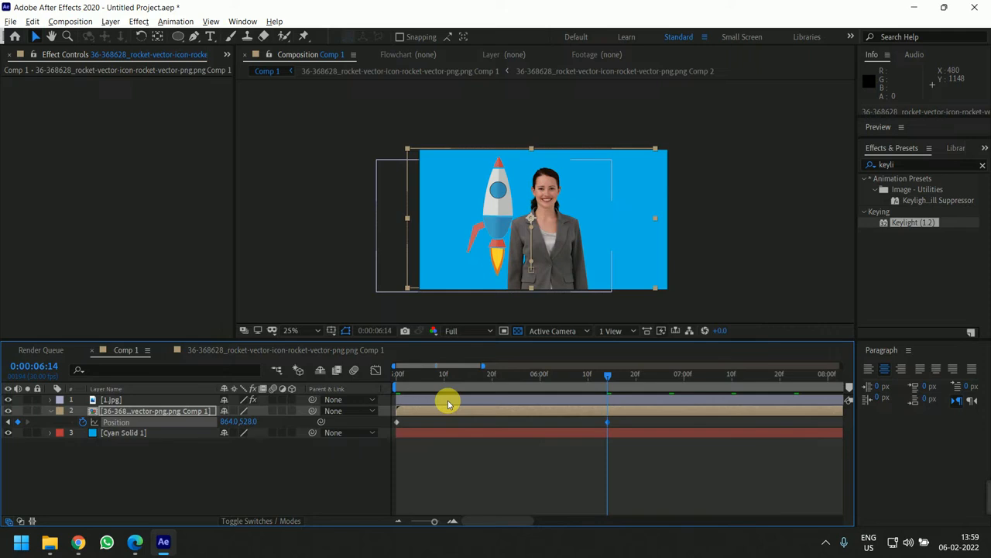
{"action": "key", "text": "shift+Up"}
{"action": "key", "text": "shift+Up"}
{"action": "key", "text": "shift+Up"}
{"action": "key", "text": "shift+Up"}
{"action": "key", "text": "shift+Up"}
{"action": "key", "text": "shift+Up"}
{"action": "key", "text": "shift+Up"}
{"action": "key", "text": "shift+Up"}
{"action": "key", "text": "shift+Up"}
{"action": "key", "text": "shift+Up"}
{"action": "key", "text": "shift+Up"}
{"action": "key", "text": "shift+Up"}
{"action": "key", "text": "shift+Up"}
{"action": "key", "text": "shift+Up"}
{"action": "key", "text": "shift+Up"}
{"action": "key", "text": "shift+Up"}
{"action": "key", "text": "shift+Up"}
{"action": "key", "text": "shift+Up"}
{"action": "key", "text": "shift+Up"}
{"action": "key", "text": "shift+Up"}
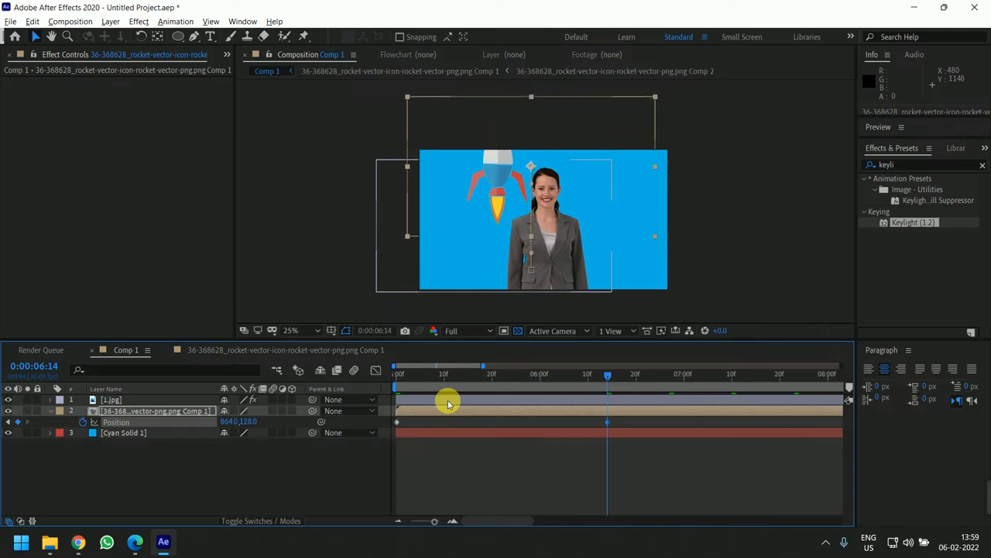
{"action": "key", "text": "shift+Up"}
{"action": "key", "text": "shift+Up"}
{"action": "key", "text": "shift+Up"}
{"action": "key", "text": "shift+Up"}
{"action": "key", "text": "shift+Up"}
{"action": "key", "text": "shift+Up"}
{"action": "key", "text": "shift+Up"}
{"action": "key", "text": "shift+Up"}
{"action": "key", "text": "shift+Up"}
{"action": "key", "text": "shift+Up"}
{"action": "key", "text": "shift+Up"}
{"action": "key", "text": "shift+Up"}
- Play back the rocket's lift-off from 0:00:05:00 and check its end position at 0:00:06:14
{"action": "left_click_drag", "start_coordinate": [593, 370], "coordinate": [376, 372]}
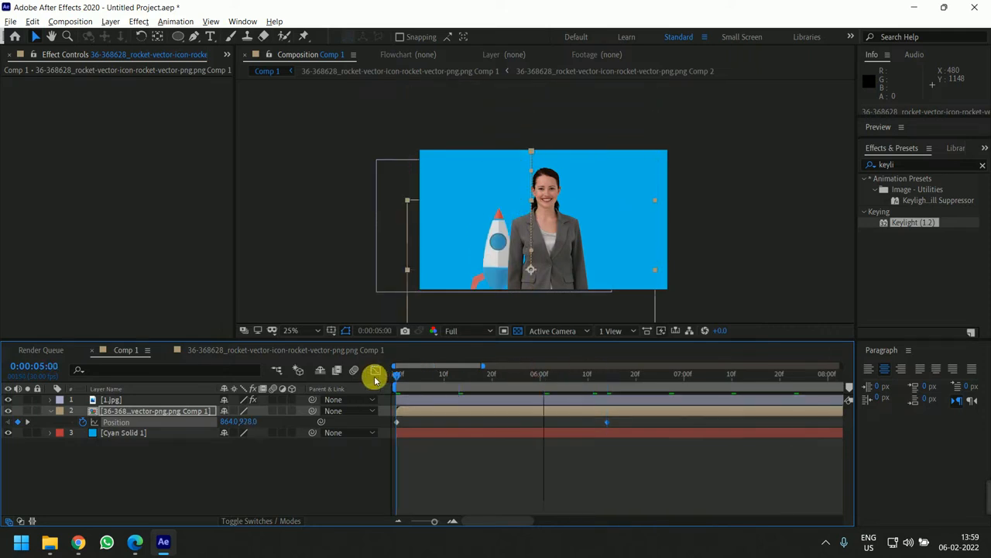
{"action": "key", "text": "space"}
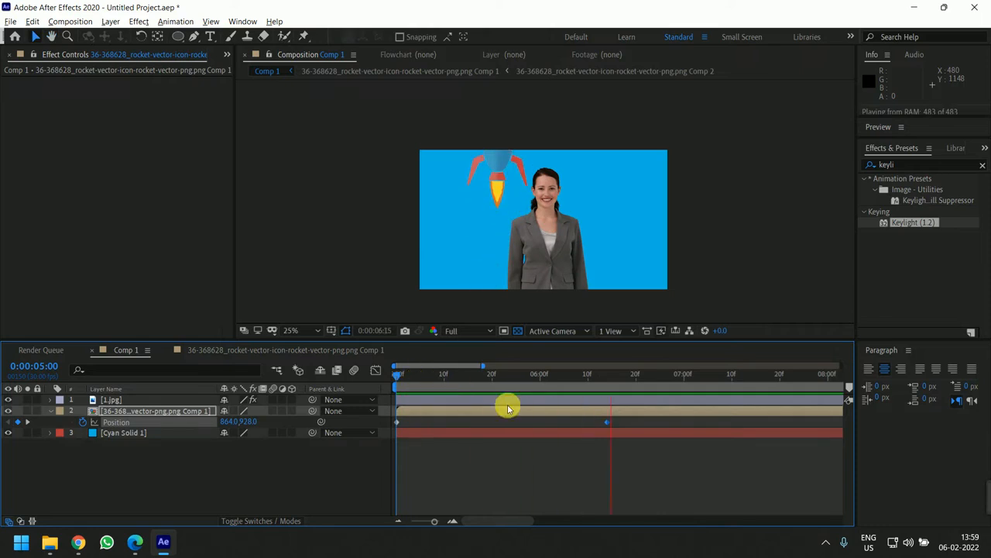
{"action": "key", "text": "space"}
{"action": "left_click_drag", "start_coordinate": [624, 379], "coordinate": [606, 387]}
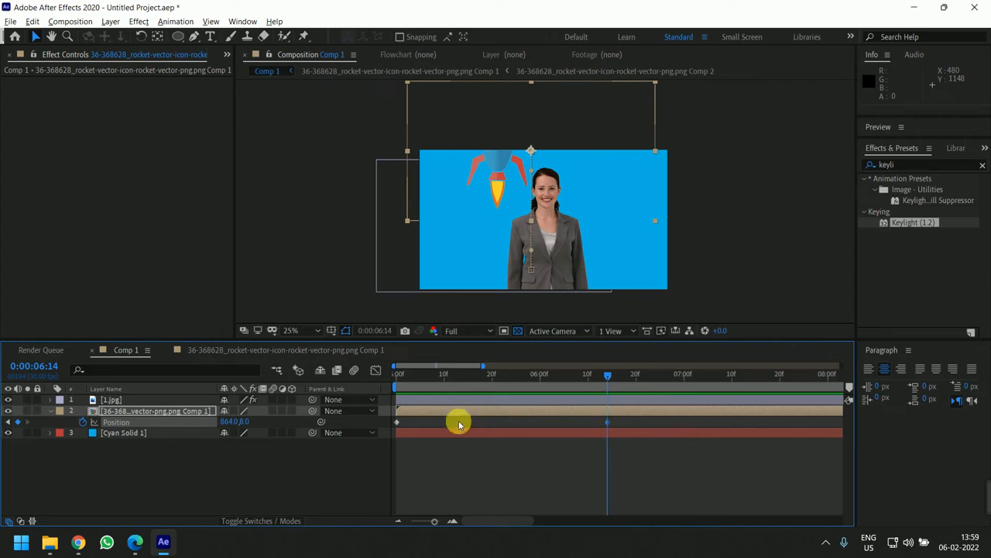
- Apply Easy Ease to the rocket's first Position keyframe at 0:00:05:00 and preview the lift-off
{"action": "left_click", "coordinate": [399, 423]}
{"action": "left_click", "coordinate": [394, 385]}
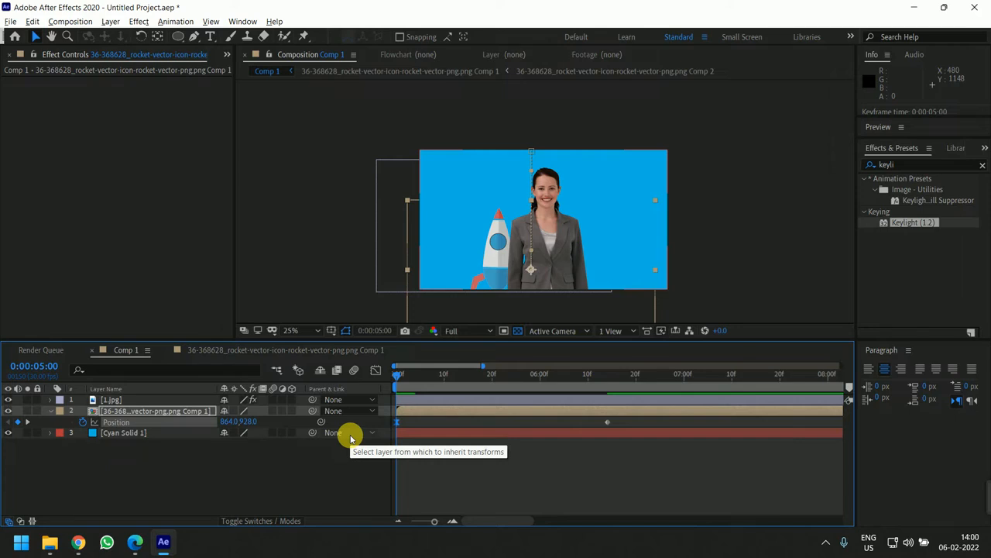
{"action": "key", "text": "space"}
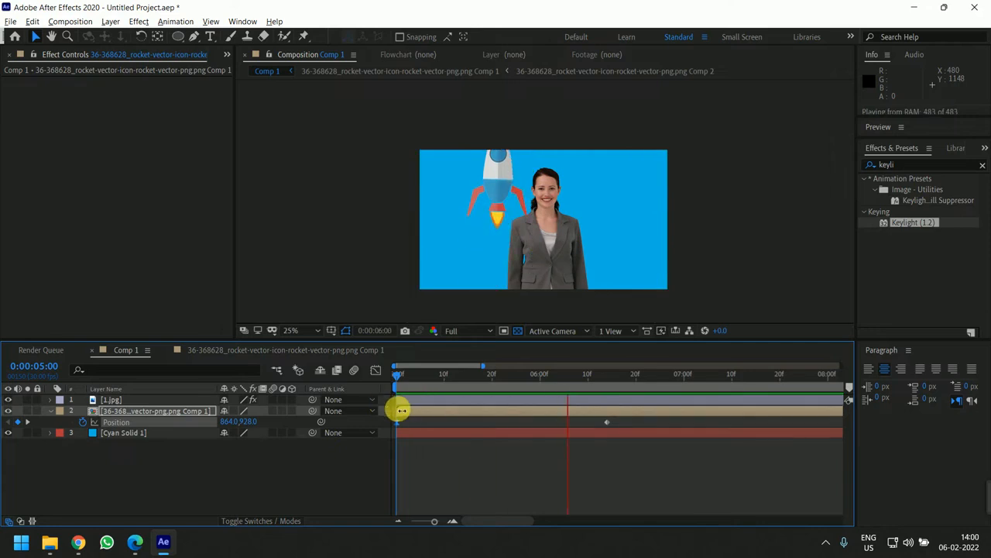
{"action": "left_click_drag", "start_coordinate": [658, 375], "coordinate": [486, 406]}
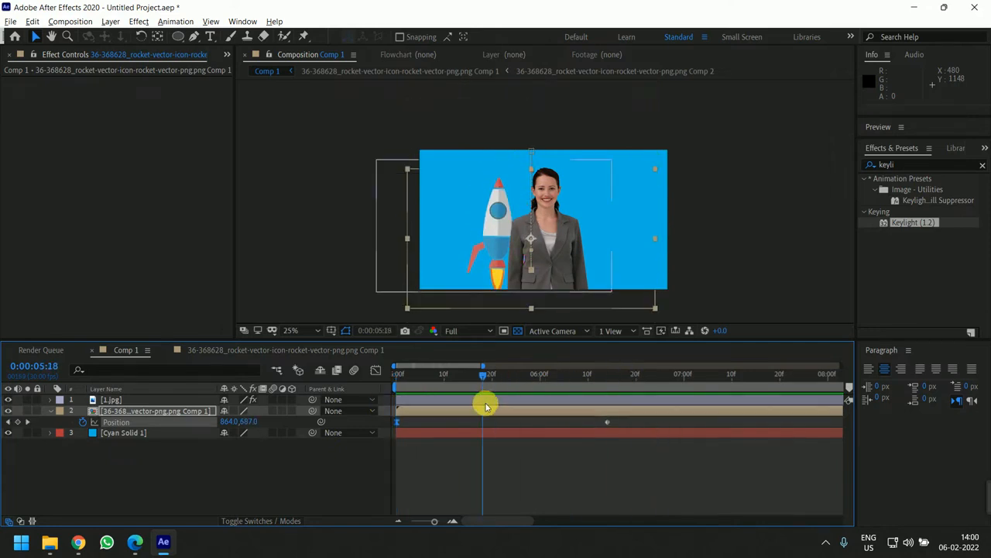
- Switch to Chrome and examine the clouds in the YouTube rocket lift-off reference video
{"action": "key", "text": "alt+Tab"}
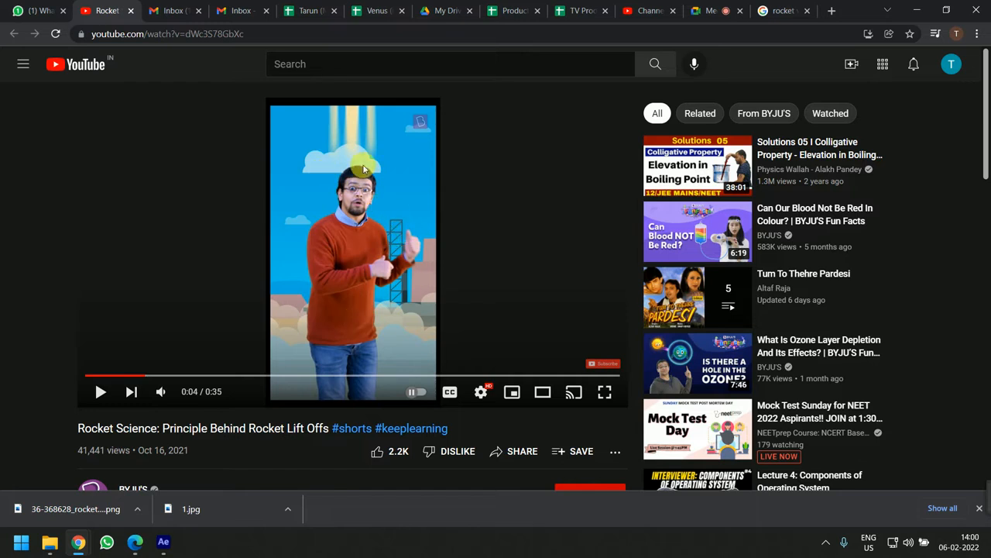
{"action": "key", "text": "alt+Tab"}
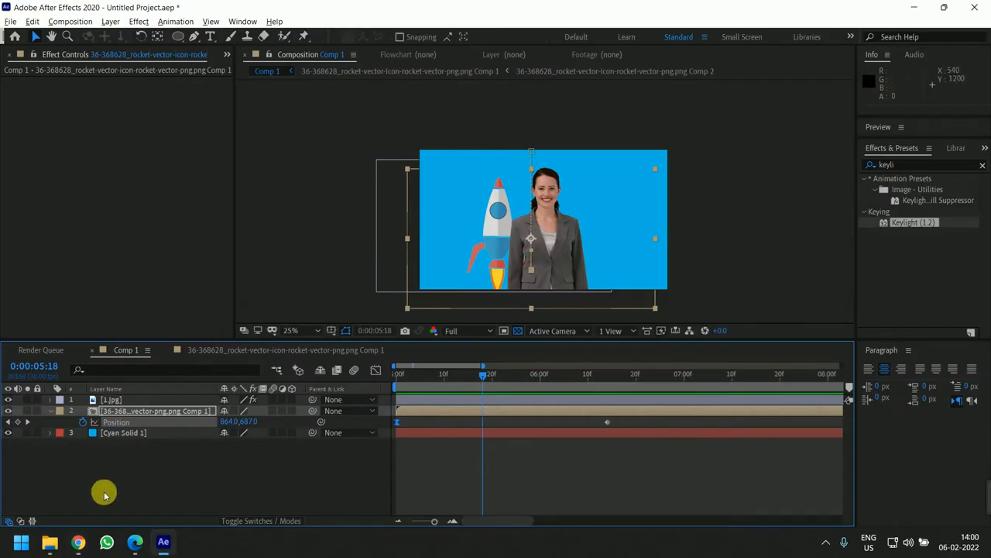
{"action": "mouse_move", "coordinate": [78, 545]}
{"action": "left_click", "coordinate": [73, 484]}
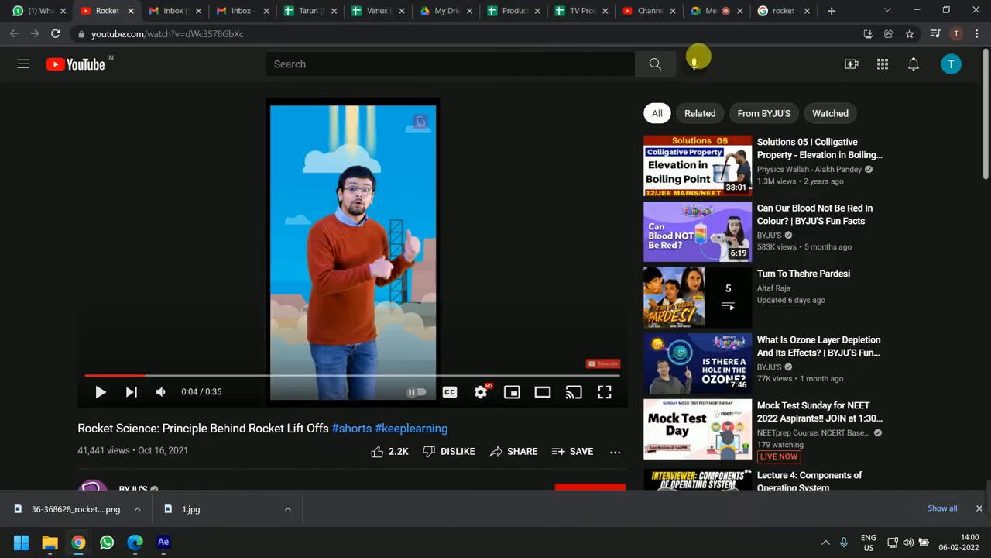
- Search Google Images for "cloud vector in png"
{"action": "left_click", "coordinate": [783, 11]}
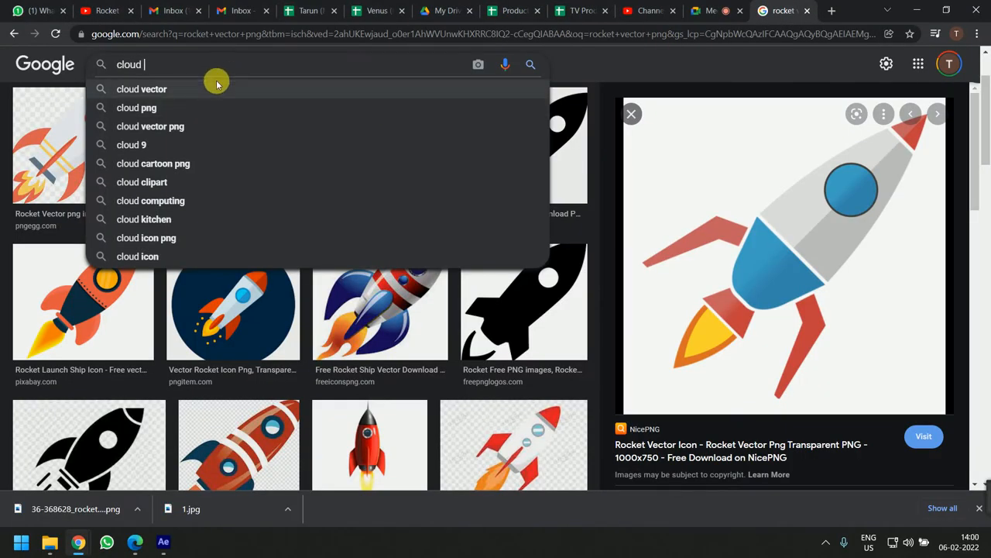
{"action": "type", "text": "image"}
{"action": "key", "text": "BackSpace"}
{"action": "key", "text": "BackSpace"}
{"action": "key", "text": "BackSpace"}
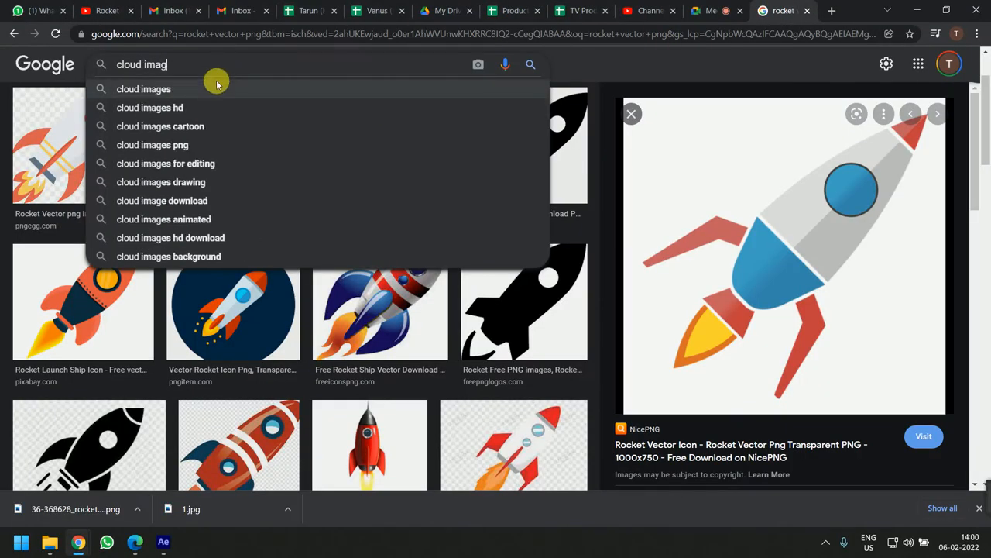
{"action": "key", "text": "BackSpace"}
{"action": "key", "text": "BackSpace"}
{"action": "key", "text": "BackSpace"}
{"action": "type", "text": "v"}
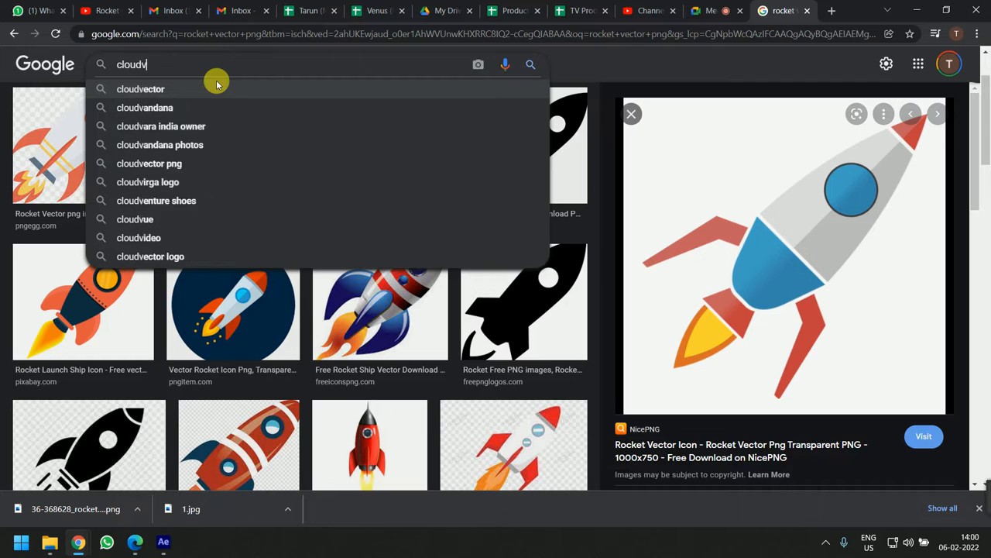
{"action": "key", "text": "BackSpace"}
{"action": "type", "text": "vecgtor"}
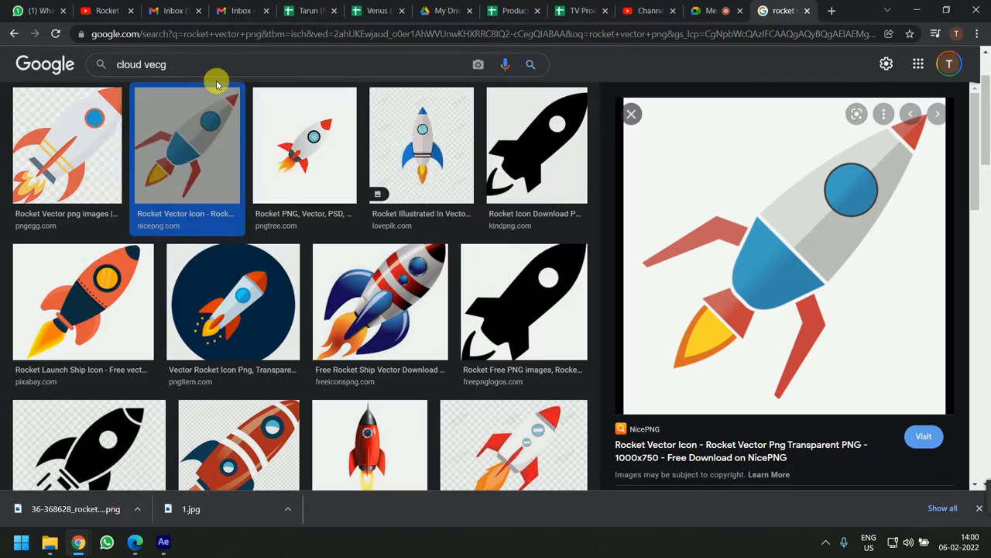
{"action": "key", "text": "BackSpace"}
{"action": "type", "text": "tor in png"}
{"action": "key", "text": "Return"}
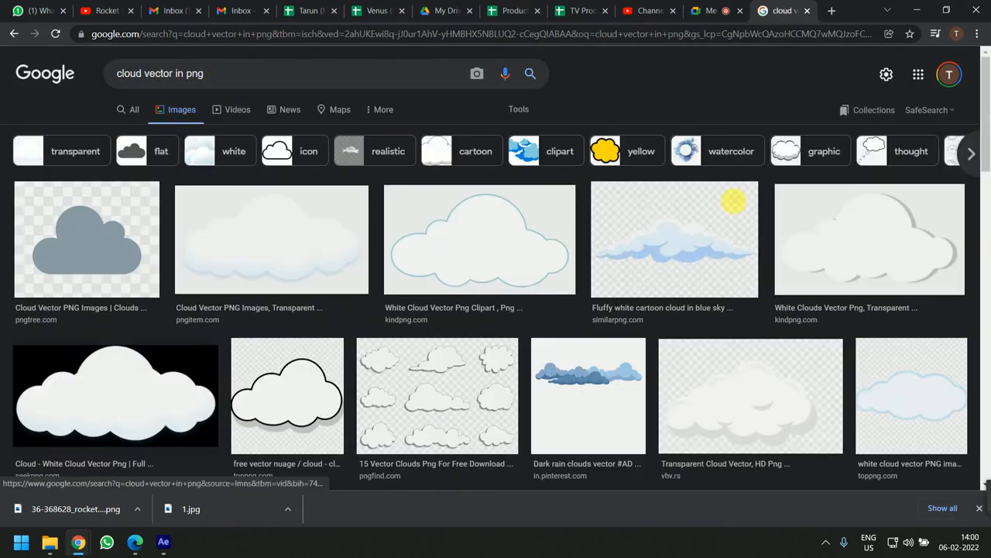
- Save the grey Pngtree cloud image to the Desktop as cloud-vector-icon-png_261806
{"action": "left_click", "coordinate": [140, 211]}
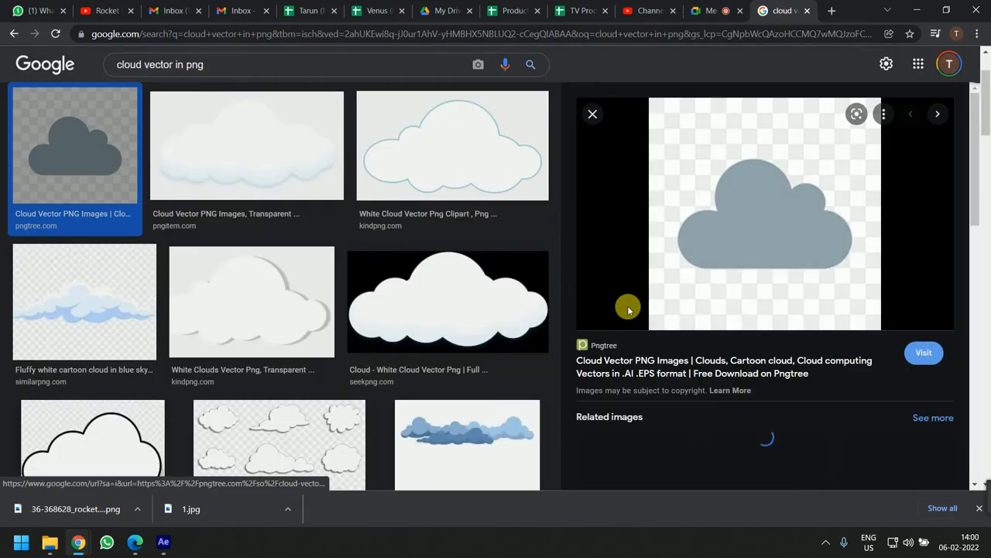
{"action": "right_click", "coordinate": [779, 192]}
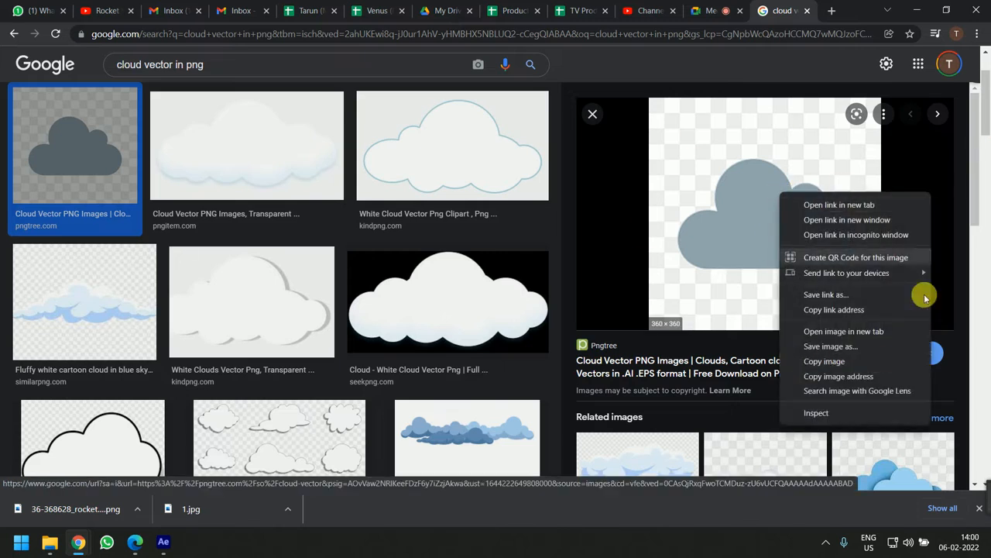
{"action": "left_click", "coordinate": [869, 348]}
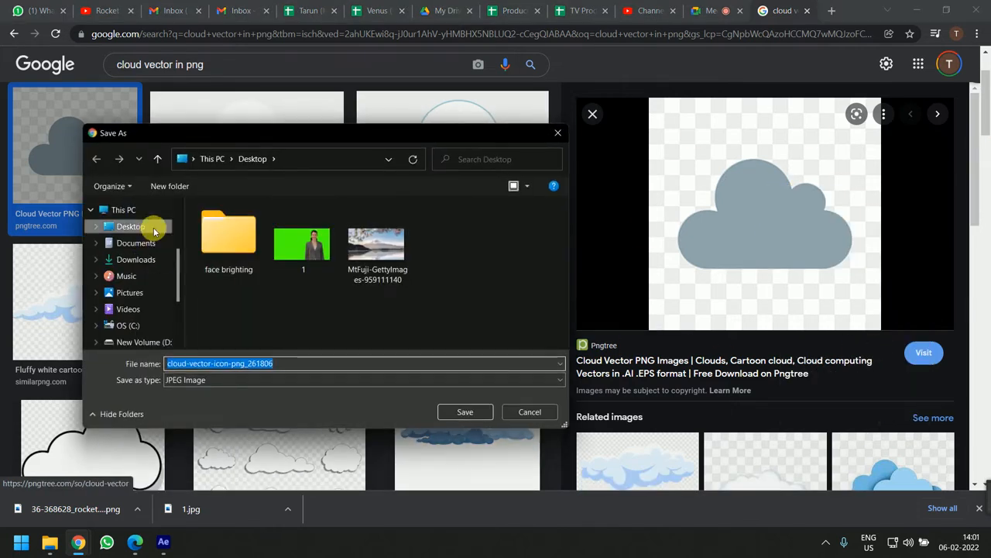
{"action": "left_click", "coordinate": [467, 410]}
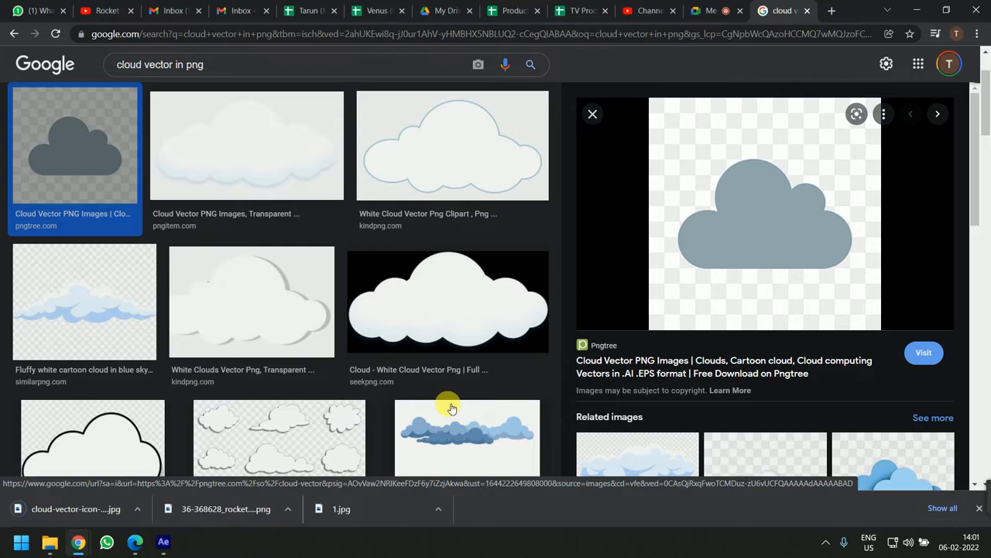
- Bring cloud-vector-icon-png_261806.jpg from the desktop into After Effects as the top layer of Comp 1
{"action": "key", "text": "super+d"}
{"action": "left_click_drag", "start_coordinate": [74, 209], "coordinate": [534, 194]}
{"action": "key", "text": "super+d"}
{"action": "key", "text": "alt+Tab"}
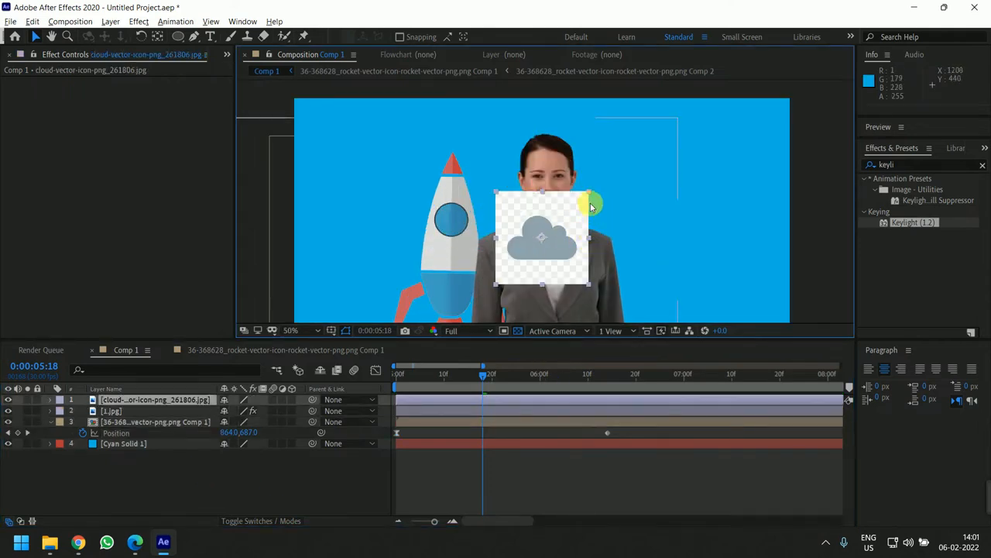
- Apply Levels to the cloud layer with Input Black 62, Input White 228 and Gamma 0.66 to whiten its checkered background
{"action": "left_click", "coordinate": [911, 248]}
{"action": "left_click", "coordinate": [903, 164]}
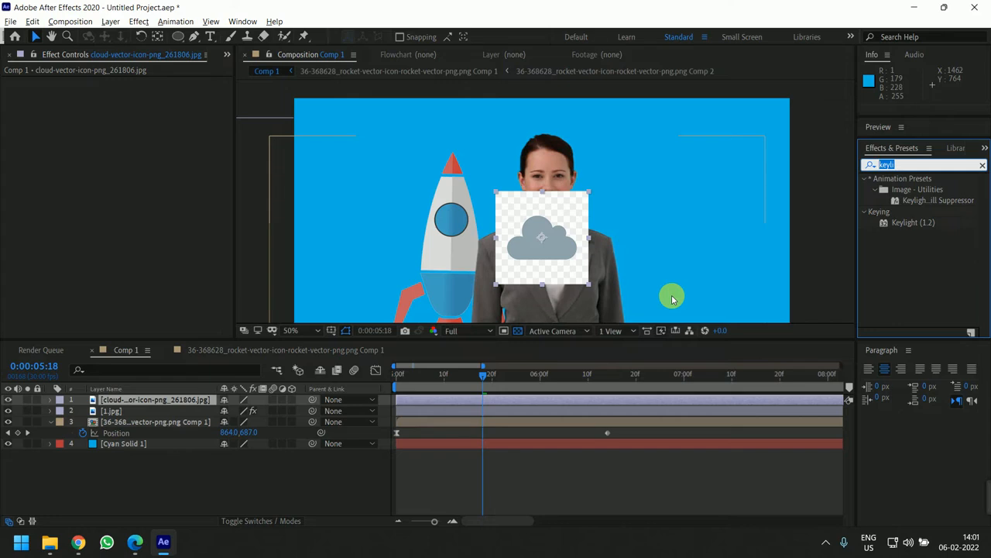
{"action": "type", "text": "level"}
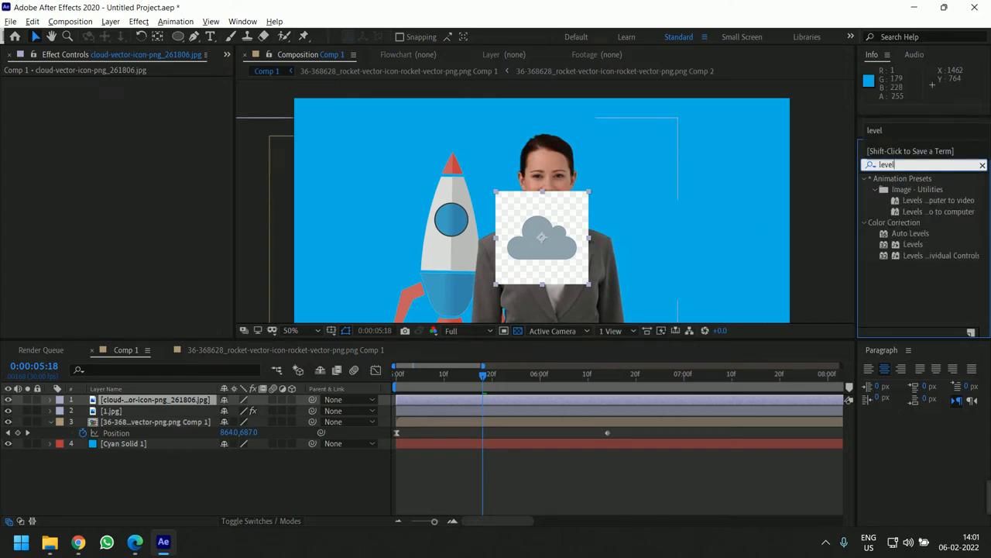
{"action": "left_click_drag", "start_coordinate": [912, 244], "coordinate": [539, 248]}
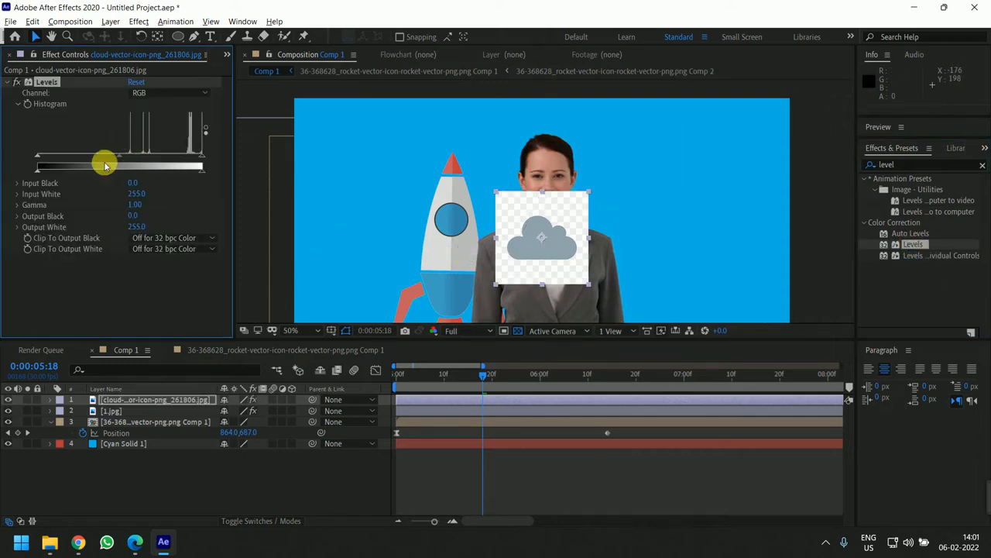
{"action": "left_click_drag", "start_coordinate": [53, 158], "coordinate": [77, 160]}
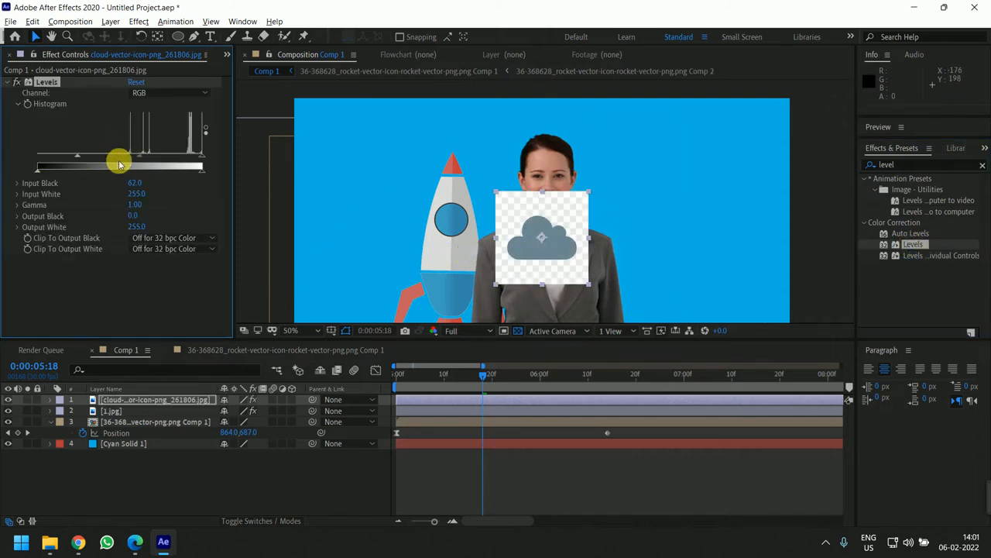
{"action": "left_click_drag", "start_coordinate": [201, 161], "coordinate": [144, 156]}
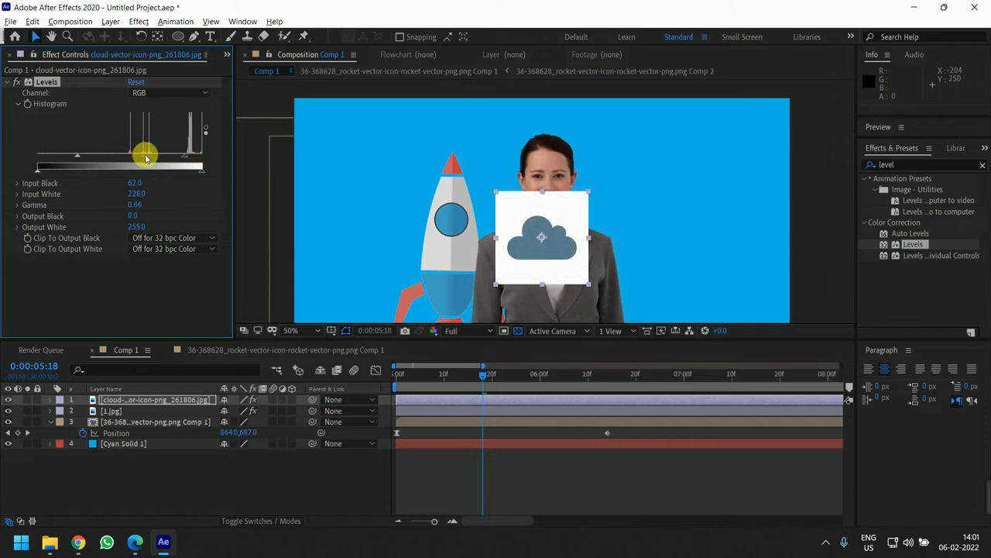
- Try applying the Keylight (1.2) effect to the cloud layer
{"action": "double_click", "coordinate": [917, 165]}
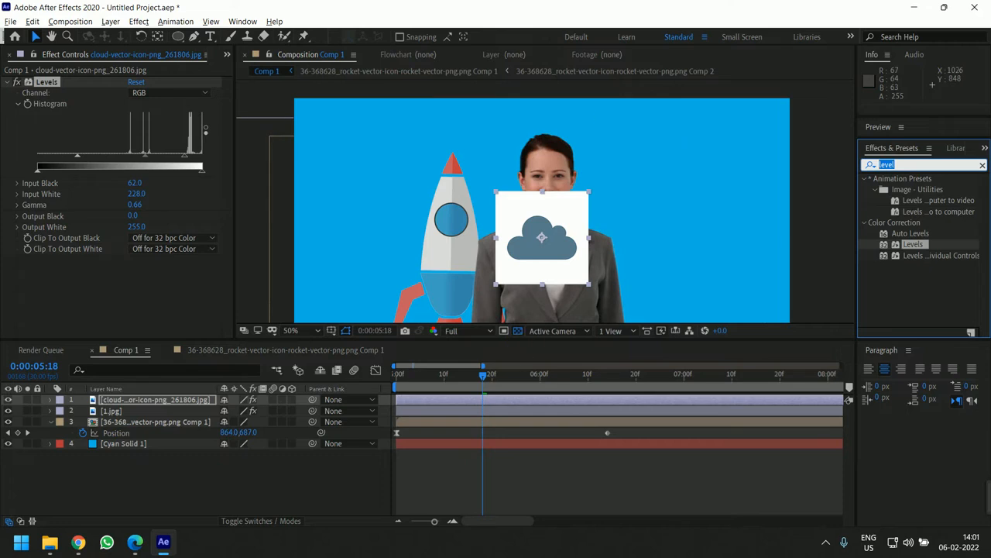
{"action": "type", "text": "ultra"}
{"action": "key", "text": "BackSpace"}
{"action": "key", "text": "BackSpace"}
{"action": "key", "text": "BackSpace"}
{"action": "key", "text": "BackSpace"}
{"action": "key", "text": "BackSpace"}
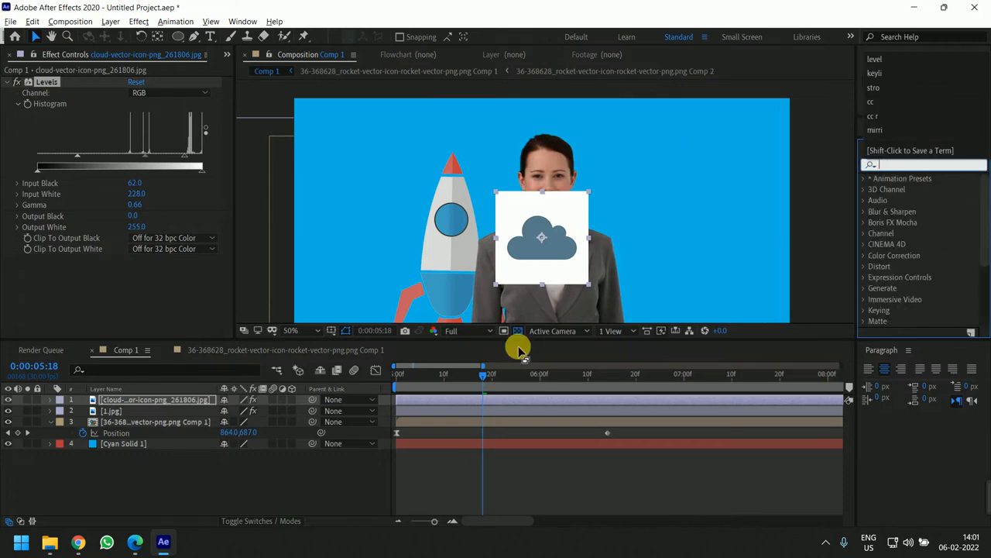
{"action": "type", "text": "key"}
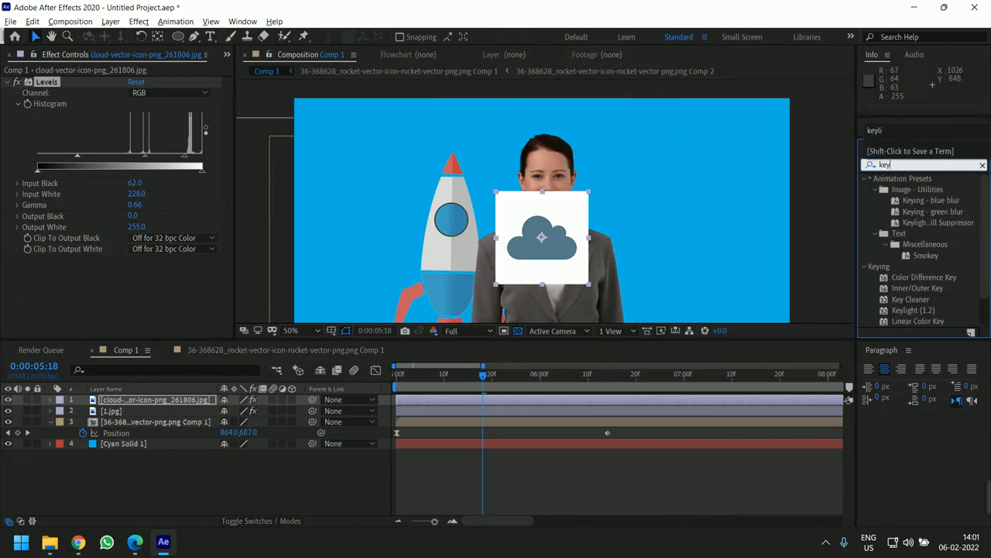
{"action": "left_click", "coordinate": [902, 310]}
{"action": "scroll", "coordinate": [928, 238], "scroll_direction": "down", "scroll_amount": 1}
{"action": "left_click_drag", "start_coordinate": [914, 281], "coordinate": [558, 252]}
{"action": "left_click", "coordinate": [154, 199]}
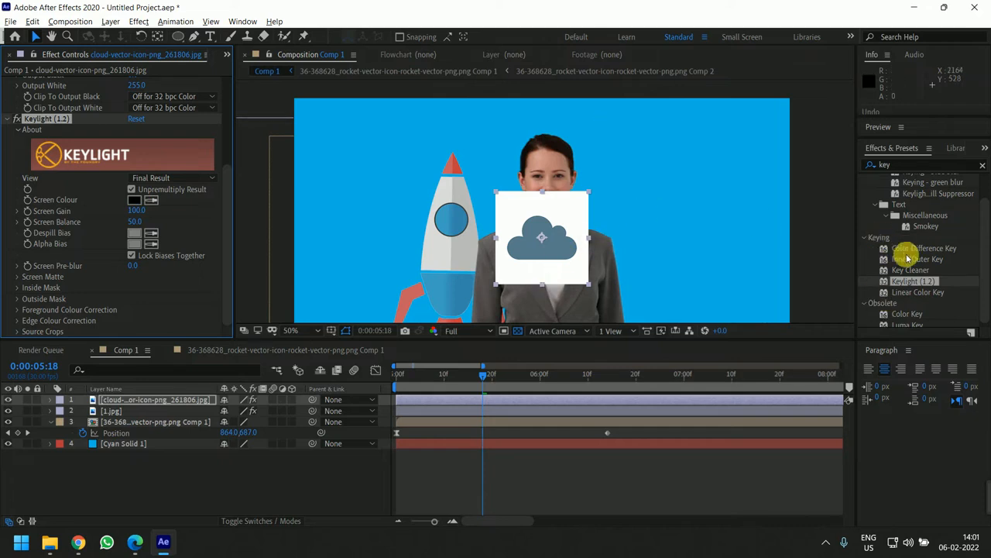
- Replace Keylight with a Color Key effect on the cloud layer and key out the white background around the cloud
{"action": "left_click_drag", "start_coordinate": [907, 312], "coordinate": [520, 245]}
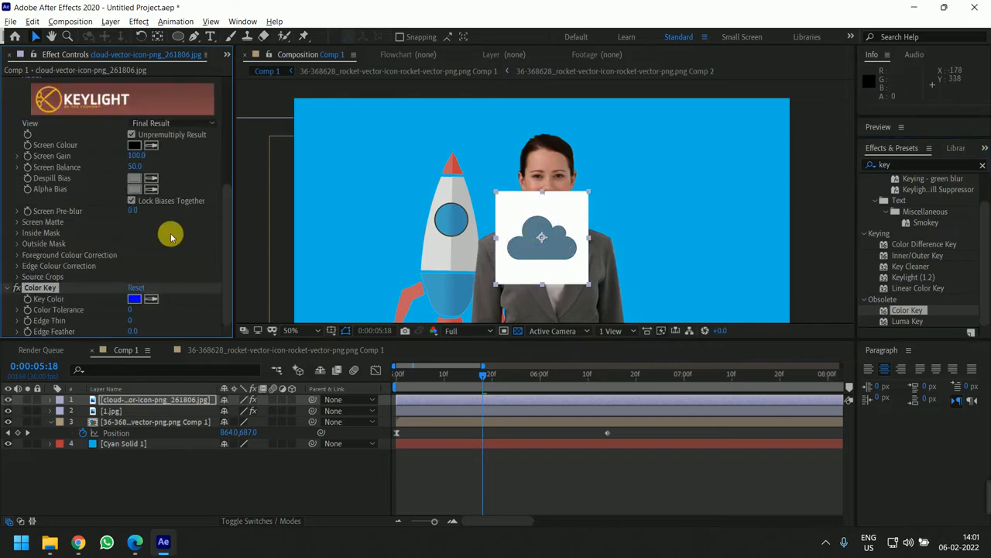
{"action": "scroll", "coordinate": [93, 155], "scroll_direction": "up", "scroll_amount": 5}
{"action": "left_click", "coordinate": [53, 84]}
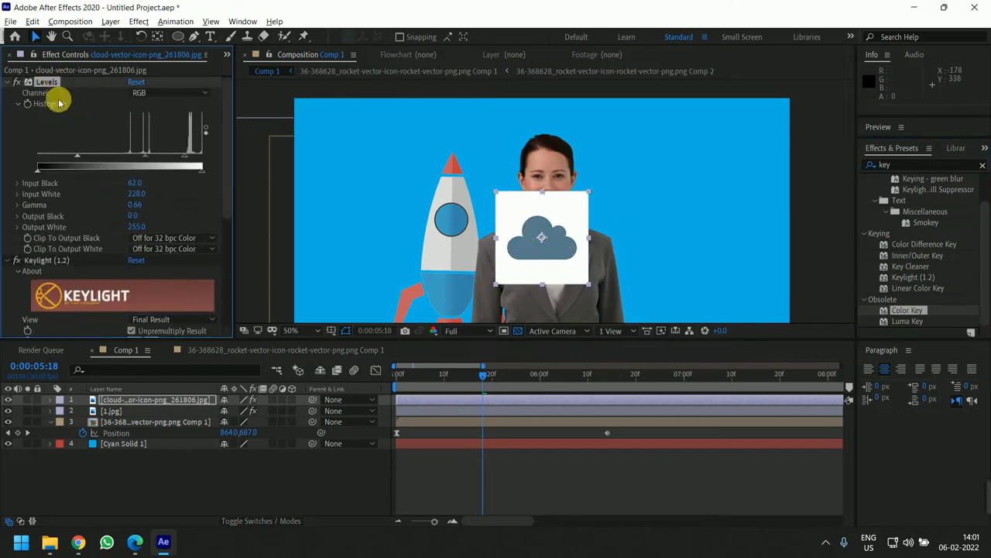
{"action": "scroll", "coordinate": [59, 155], "scroll_direction": "down", "scroll_amount": 4}
{"action": "left_click", "coordinate": [65, 111]}
{"action": "key", "text": "Delete"}
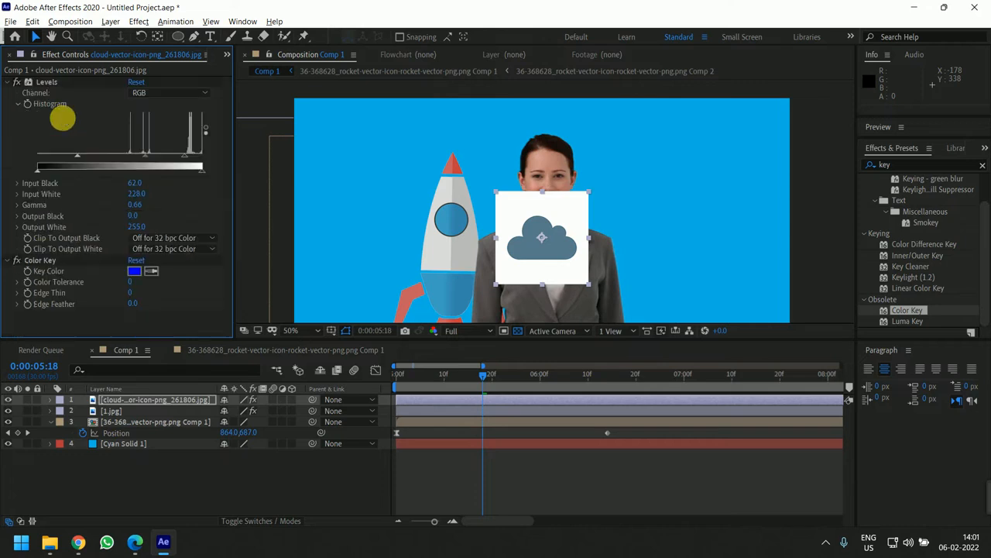
{"action": "left_click", "coordinate": [151, 271]}
{"action": "left_click", "coordinate": [579, 223]}
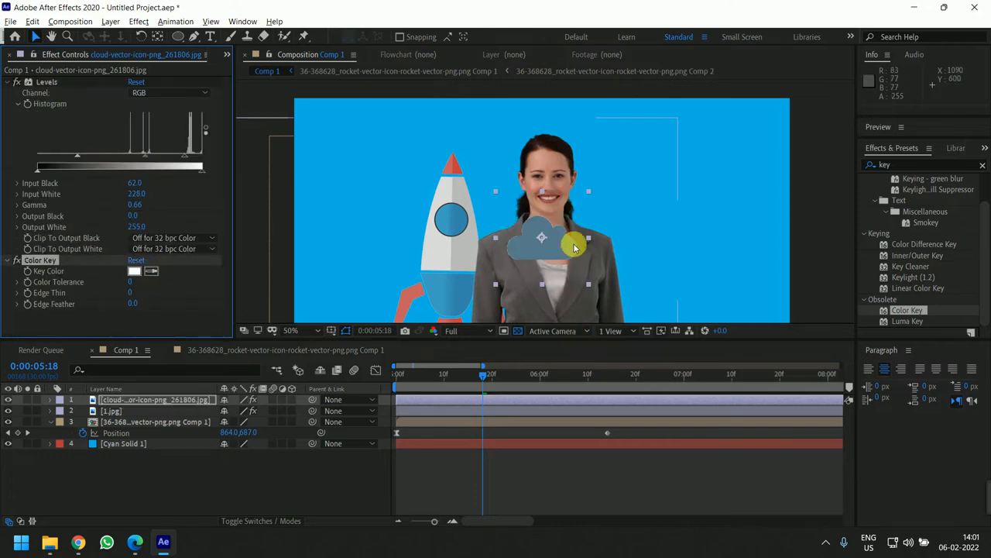
- Refine the cloud's Color Key edges with Color Tolerance 8, Edge Thin 1 and Edge Feather 1.5
{"action": "scroll", "coordinate": [575, 248], "scroll_direction": "up", "scroll_amount": 4}
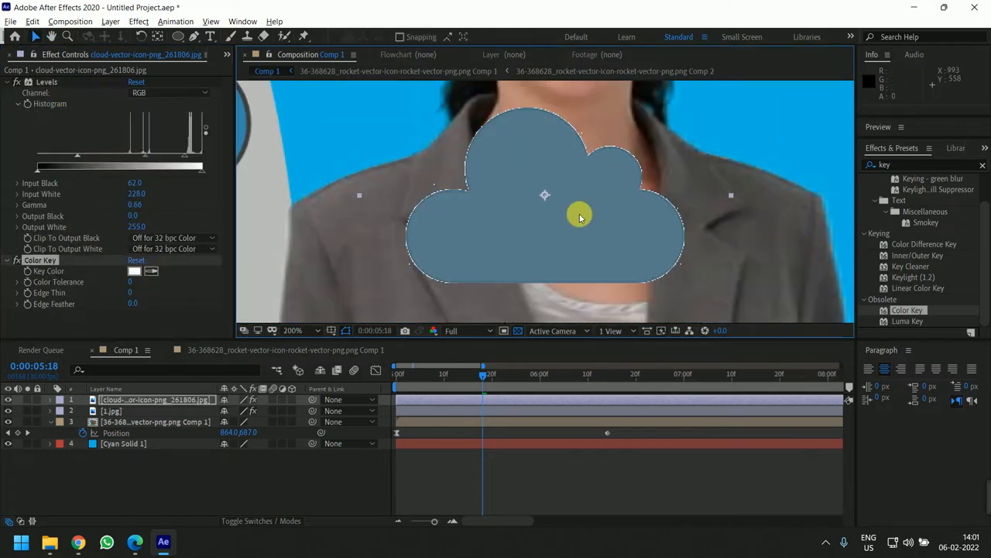
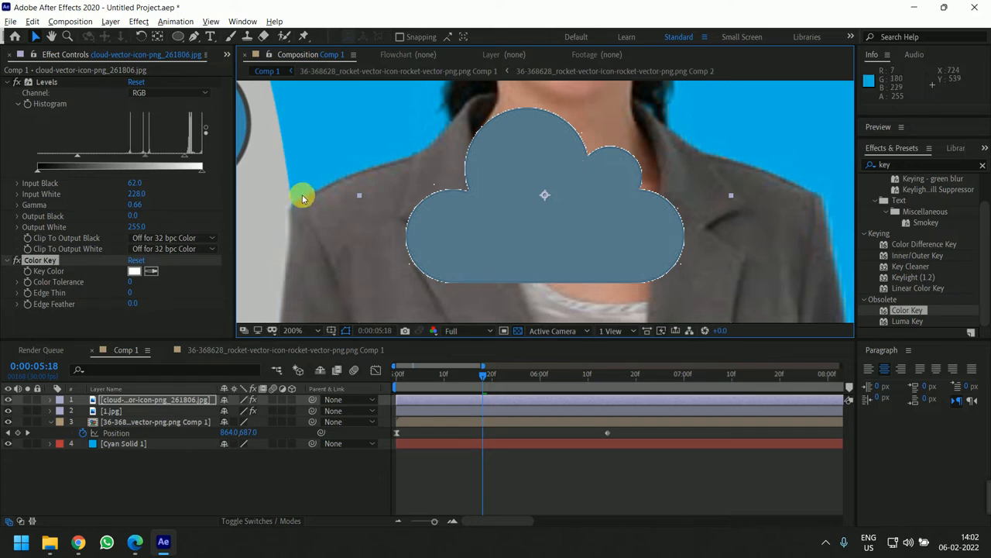
{"action": "left_click", "coordinate": [138, 283]}
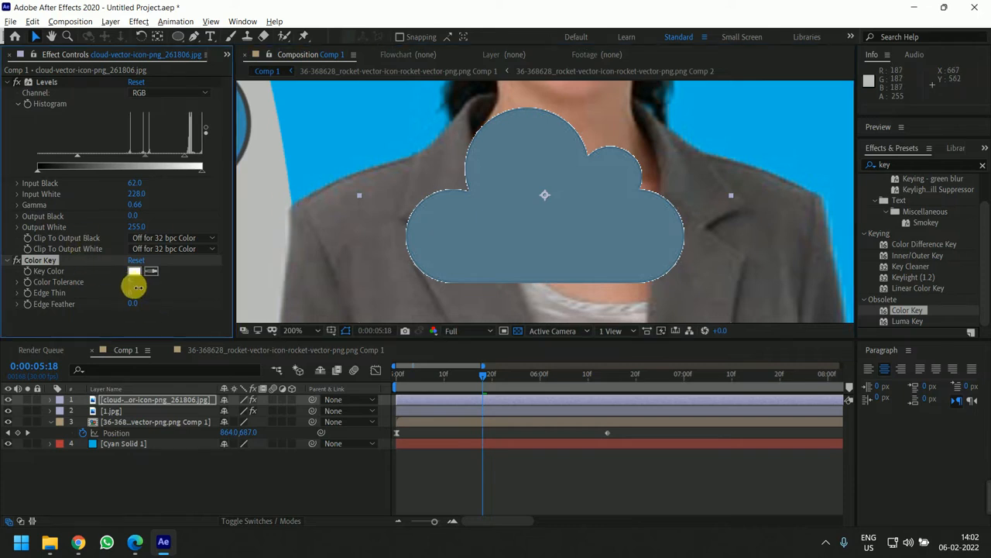
{"action": "left_click", "coordinate": [148, 298]}
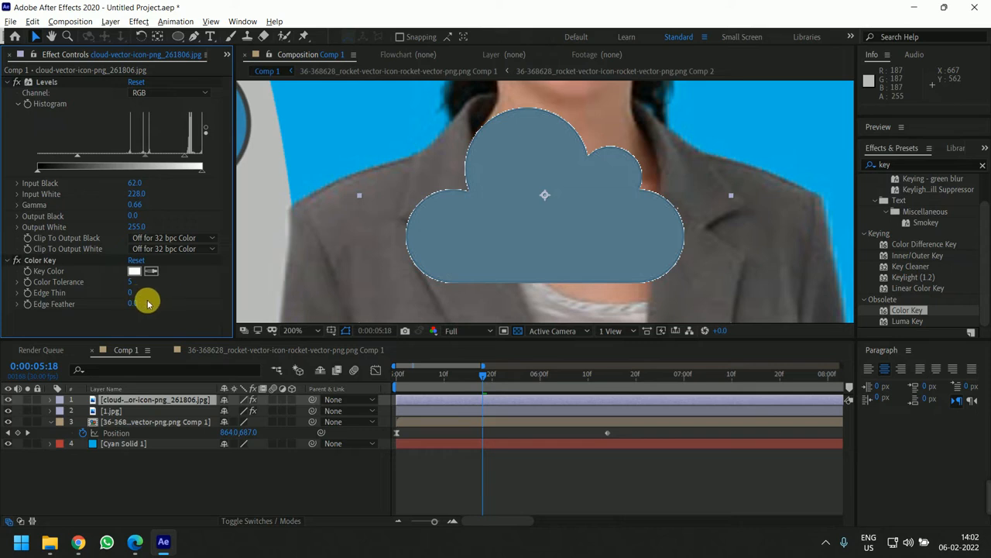
{"action": "mouse_move", "coordinate": [135, 304]}
{"action": "left_mouse_down"}
{"action": "mouse_move", "coordinate": [148, 301]}
{"action": "mouse_move", "coordinate": [127, 303]}
{"action": "mouse_move", "coordinate": [136, 304]}
{"action": "left_mouse_up"}
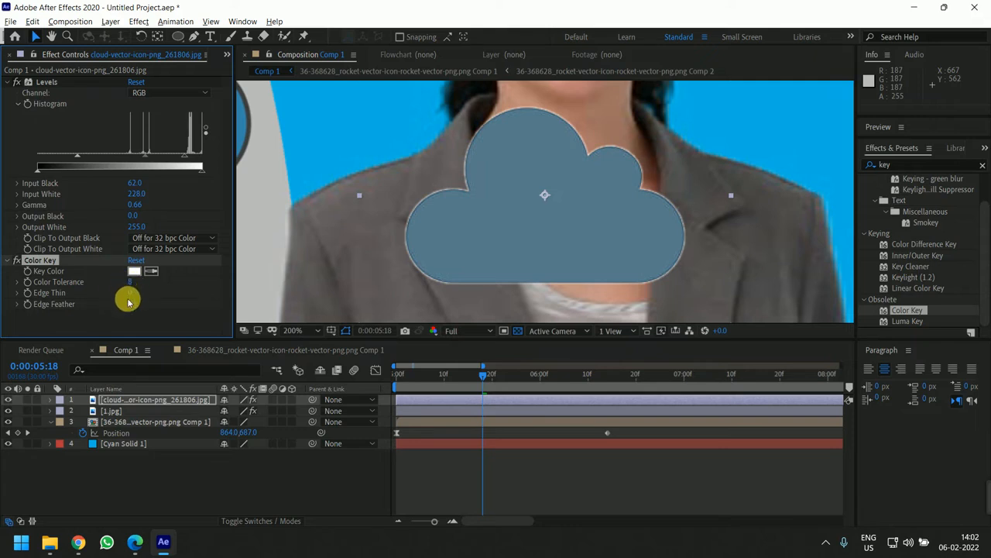
{"action": "mouse_move", "coordinate": [135, 301]}
{"action": "left_mouse_down"}
{"action": "mouse_move", "coordinate": [155, 284]}
{"action": "mouse_move", "coordinate": [142, 287]}
{"action": "mouse_move", "coordinate": [150, 294]}
{"action": "left_mouse_up"}
{"action": "left_click", "coordinate": [130, 292]}
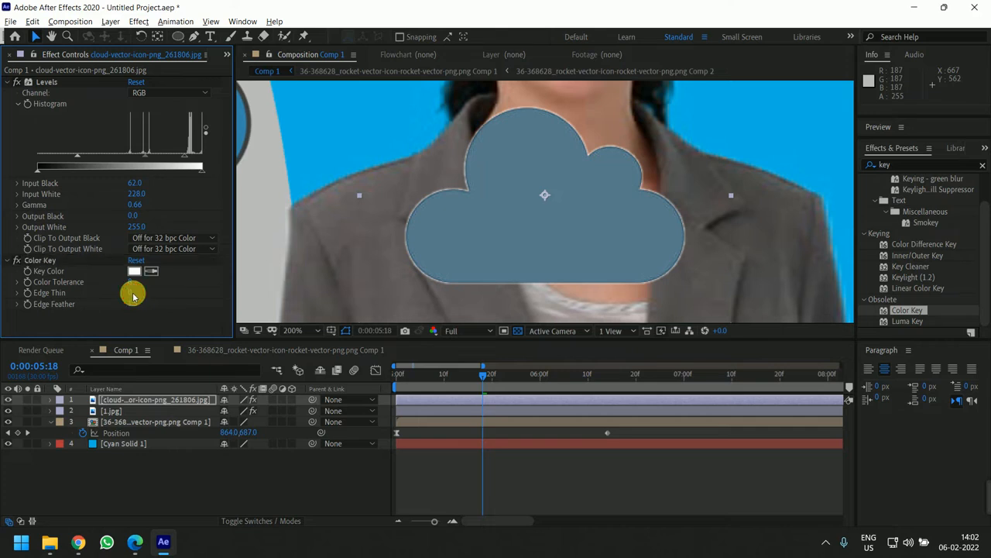
{"action": "key", "text": "Up"}
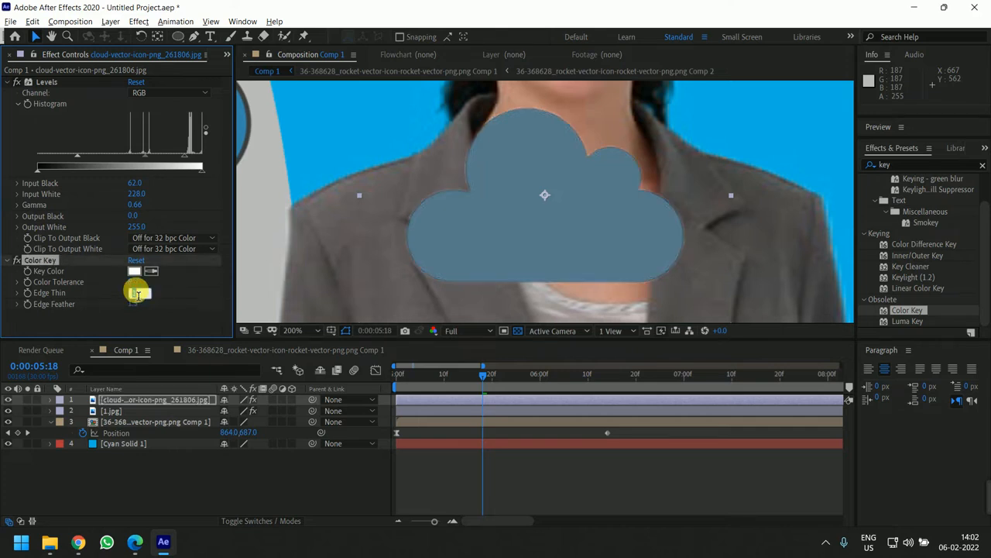
{"action": "scroll", "coordinate": [531, 207], "scroll_direction": "down", "scroll_amount": 1}
{"action": "scroll", "coordinate": [531, 207], "scroll_direction": "down", "scroll_amount": 1}
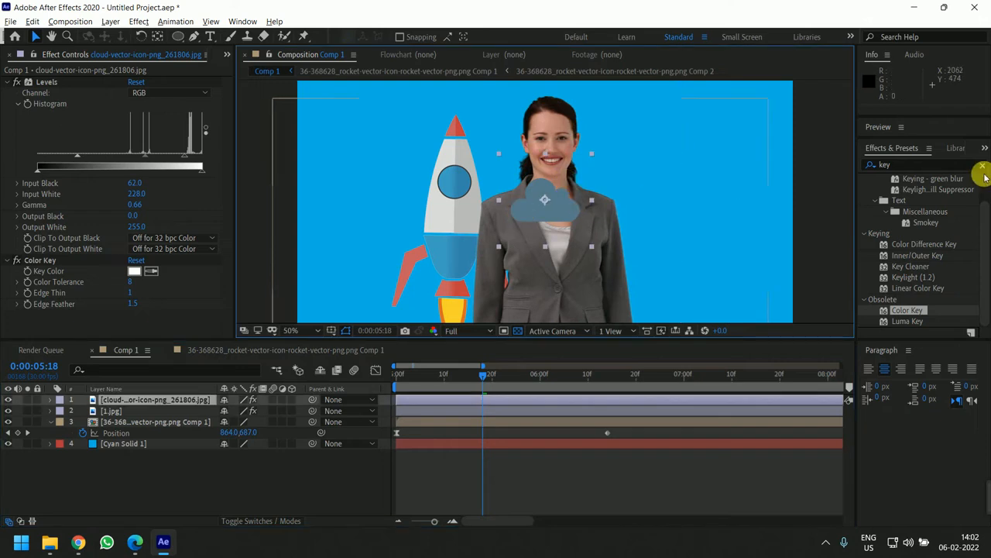
- Try a white Fill effect on the cloud layer and remove it
{"action": "left_click", "coordinate": [899, 164]}
{"action": "type", "text": "fill"}
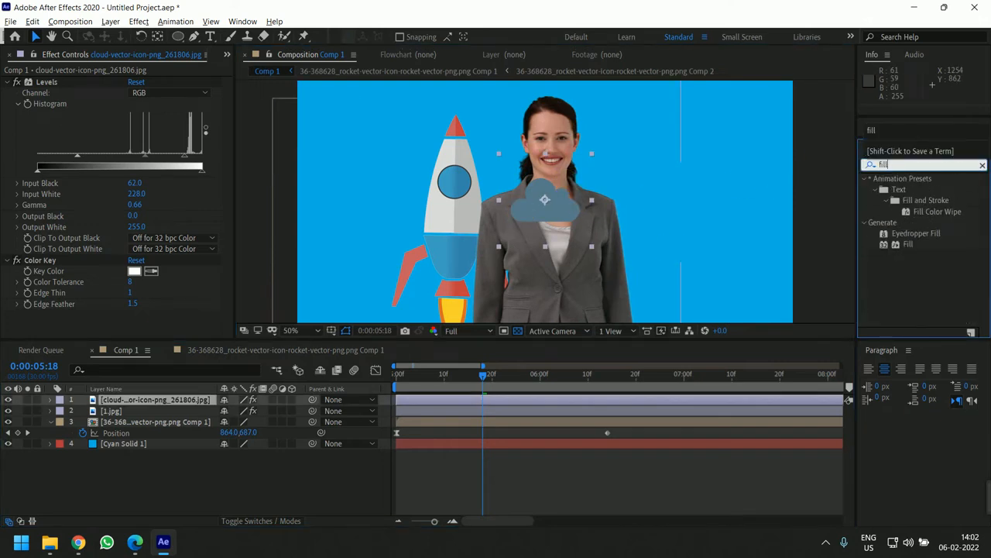
{"action": "left_click", "coordinate": [909, 245]}
{"action": "left_click_drag", "start_coordinate": [908, 248], "coordinate": [562, 215]}
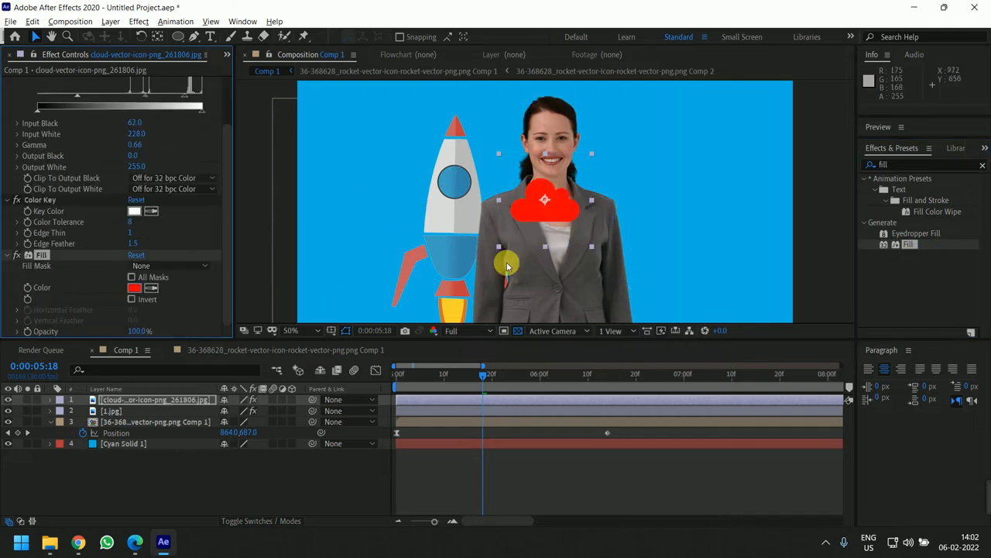
{"action": "left_click", "coordinate": [134, 291]}
{"action": "left_click", "coordinate": [346, 255]}
{"action": "left_click", "coordinate": [636, 256]}
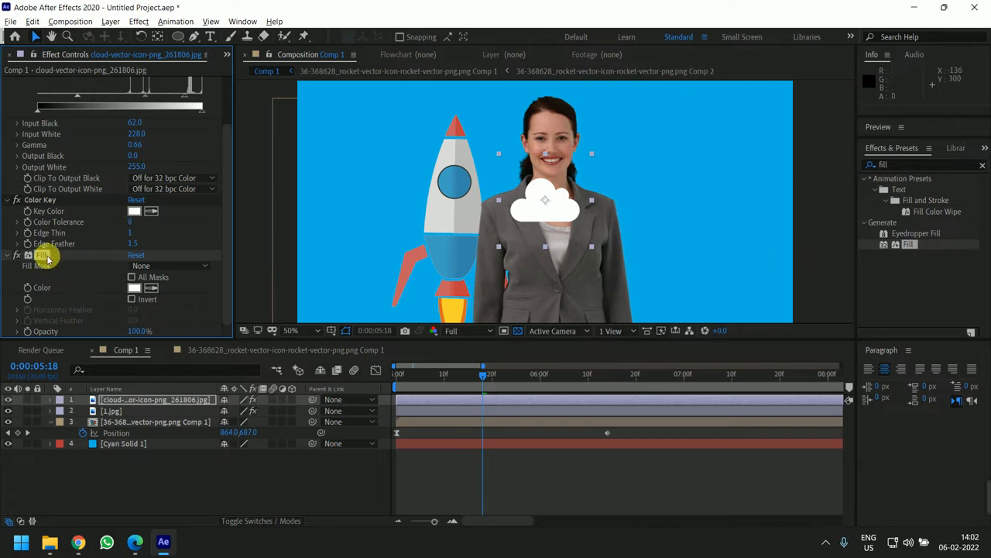
{"action": "key", "text": "Delete"}
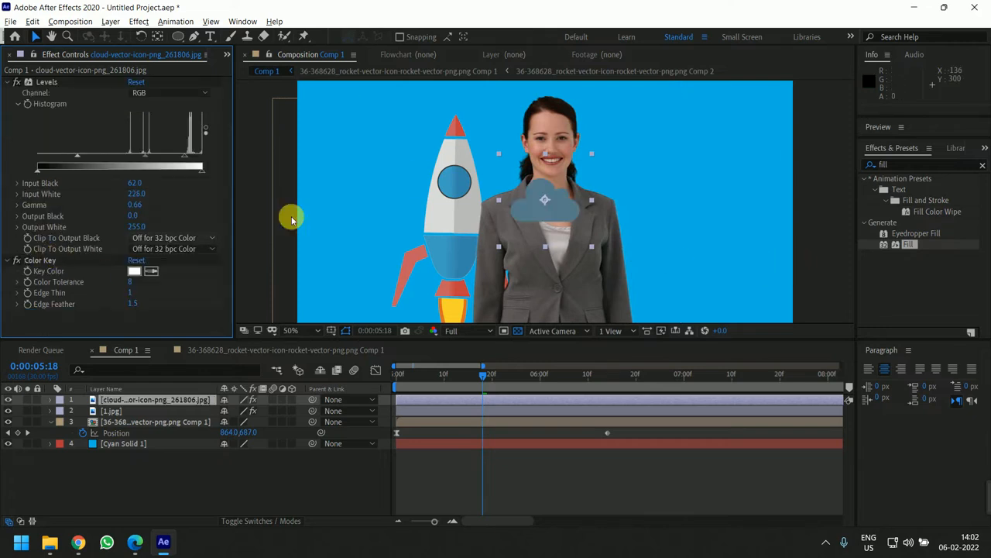
- Try recolouring the cloud with Change to Color, sampling its blue-grey as the From colour and changing Hue & Lightness
{"action": "left_click", "coordinate": [898, 166]}
{"action": "type", "text": "change"}
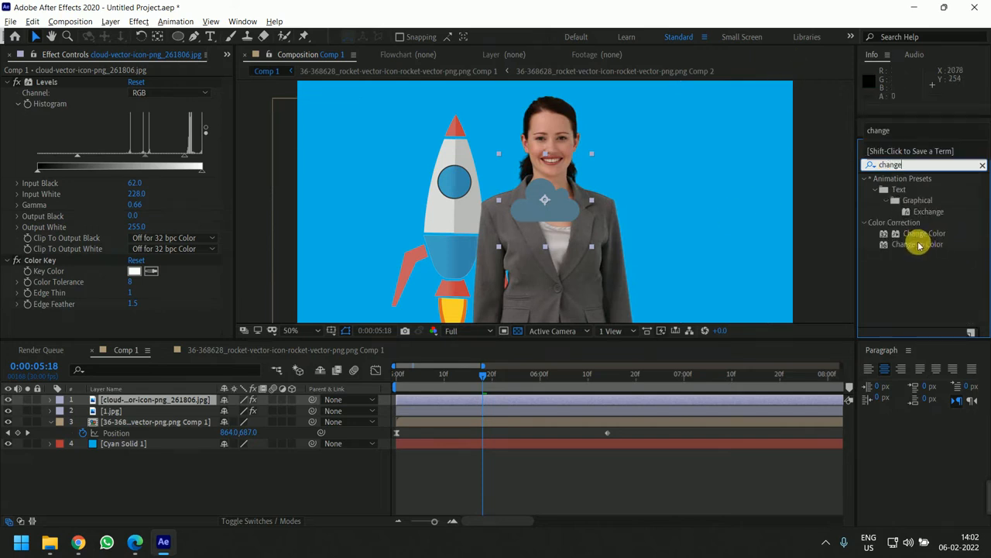
{"action": "left_click_drag", "start_coordinate": [918, 244], "coordinate": [189, 305]}
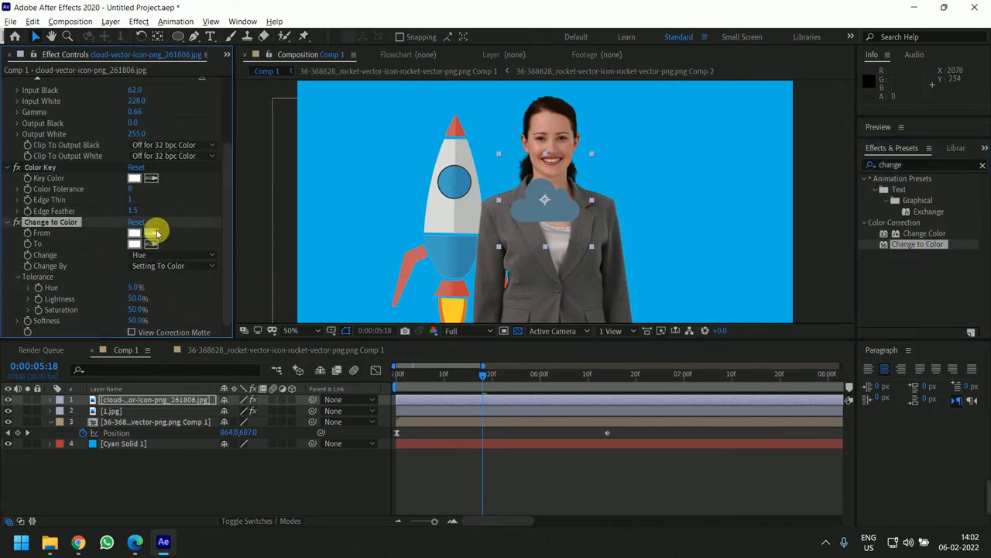
{"action": "left_click", "coordinate": [152, 234]}
{"action": "left_click", "coordinate": [565, 214]}
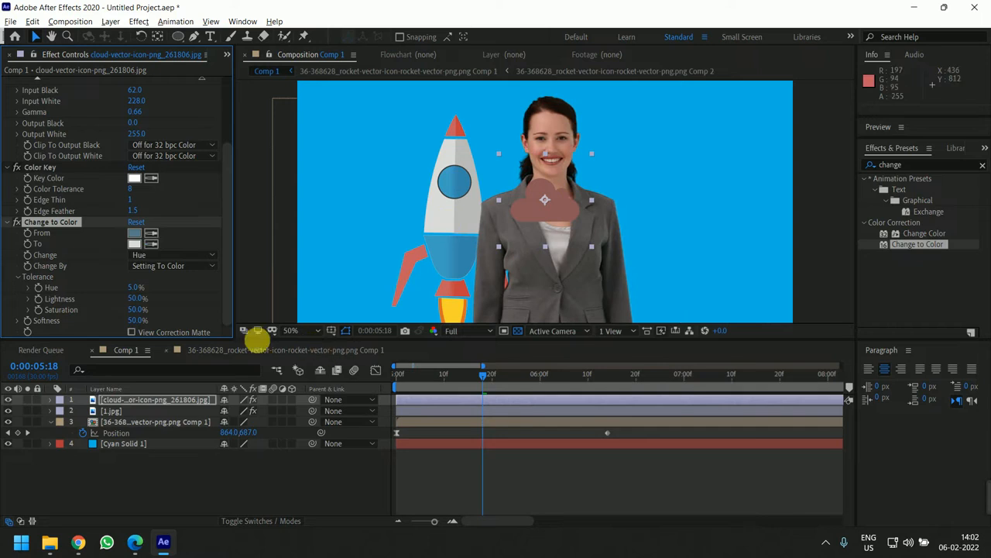
{"action": "left_click", "coordinate": [172, 258]}
{"action": "left_click", "coordinate": [179, 295]}
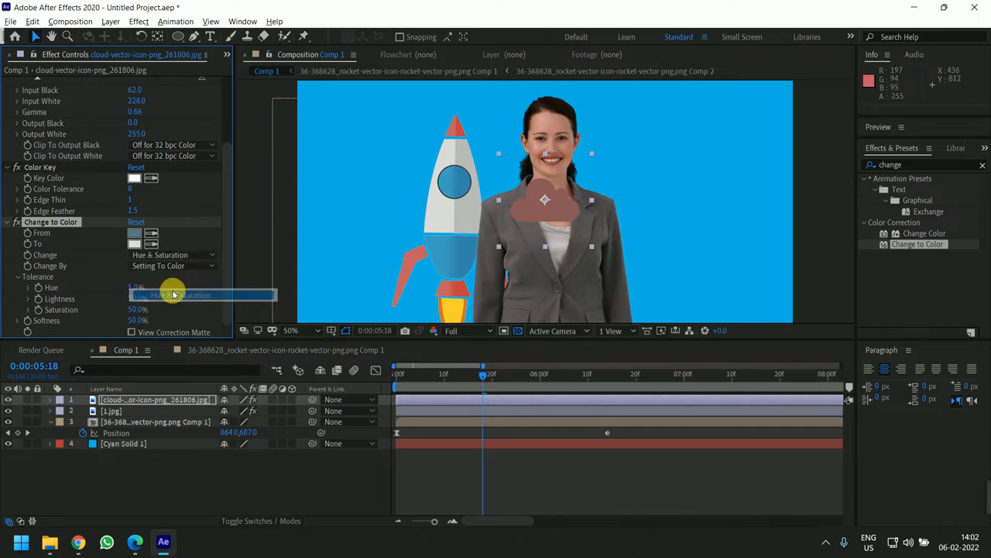
{"action": "left_click", "coordinate": [173, 257]}
{"action": "left_click", "coordinate": [178, 281]}
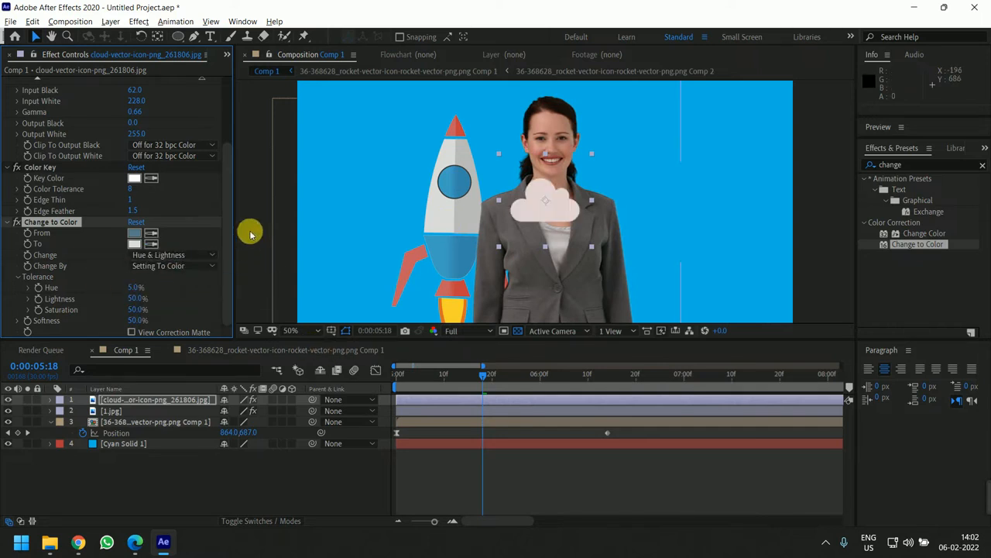
- Try Change to Color tolerances of 36% Hue and 19% Lightness on the cloud, and remove the effect
{"action": "key", "text": "period"}
{"action": "scroll", "coordinate": [504, 198], "scroll_direction": "up", "scroll_amount": 1}
{"action": "left_click_drag", "start_coordinate": [433, 224], "coordinate": [663, 183]}
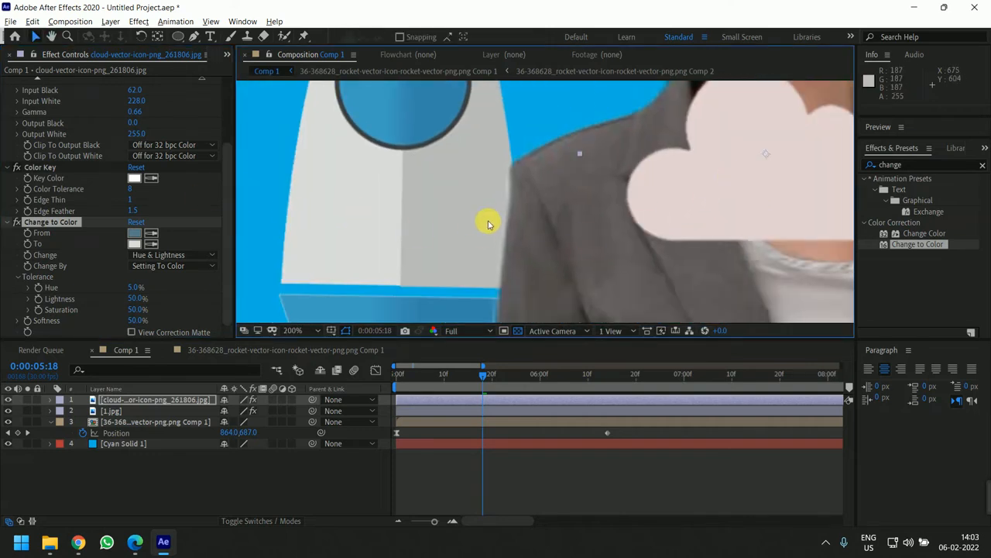
{"action": "scroll", "coordinate": [548, 234], "scroll_direction": "down", "scroll_amount": 1}
{"action": "left_click_drag", "start_coordinate": [608, 192], "coordinate": [573, 209]}
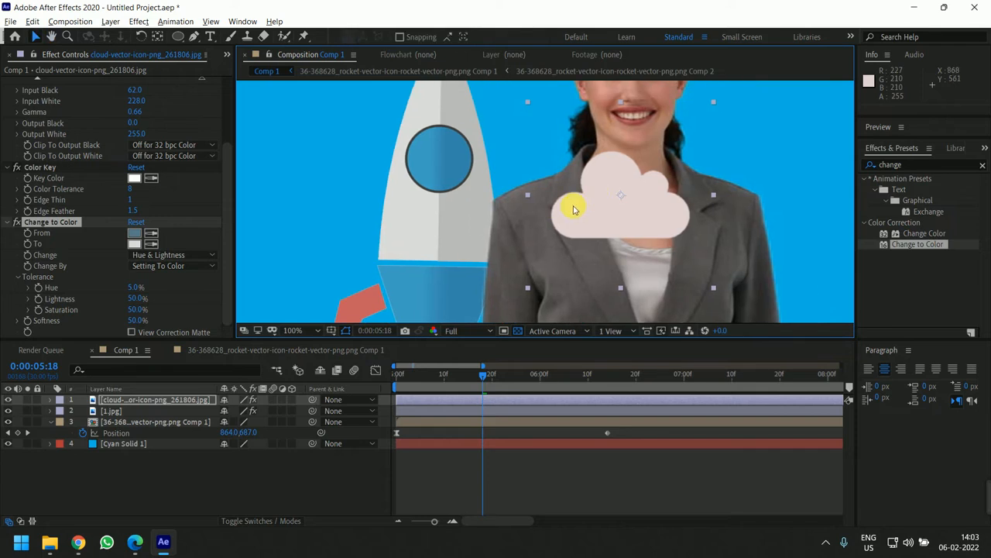
{"action": "scroll", "coordinate": [573, 209], "scroll_direction": "up", "scroll_amount": 1}
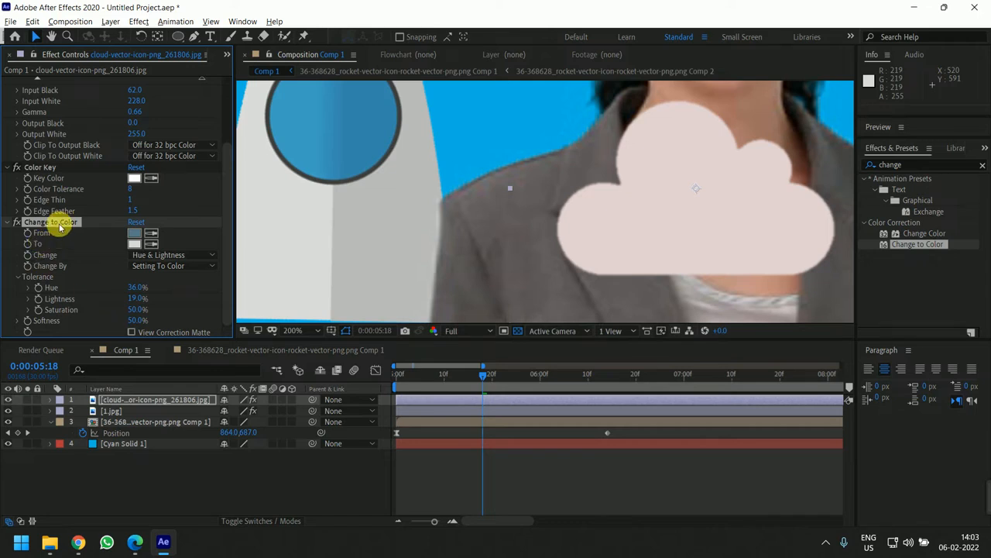
{"action": "key", "text": "Delete"}
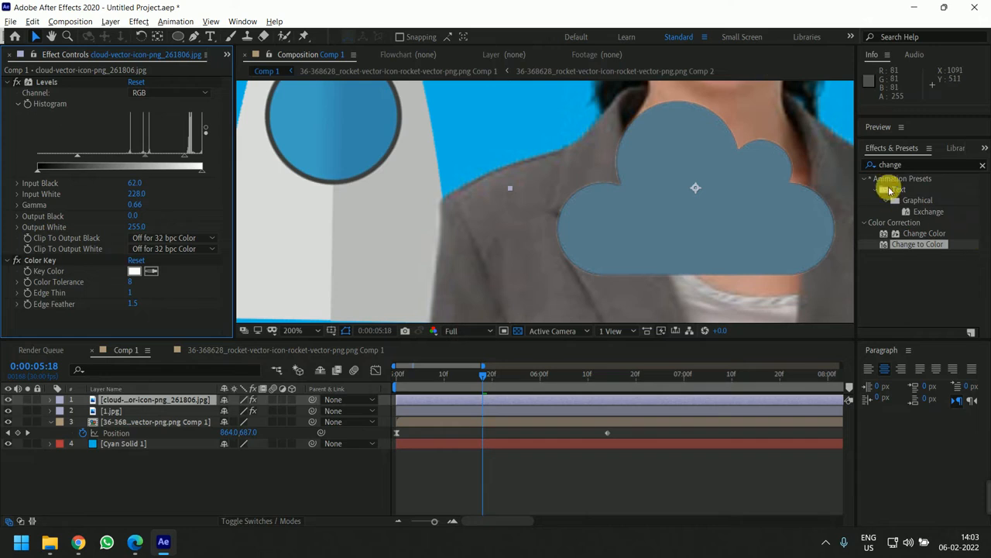
- Apply a Fill effect to the cloud layer with the colour white (FFFFFF)
{"action": "left_click", "coordinate": [928, 165]}
{"action": "type", "text": "fill"}
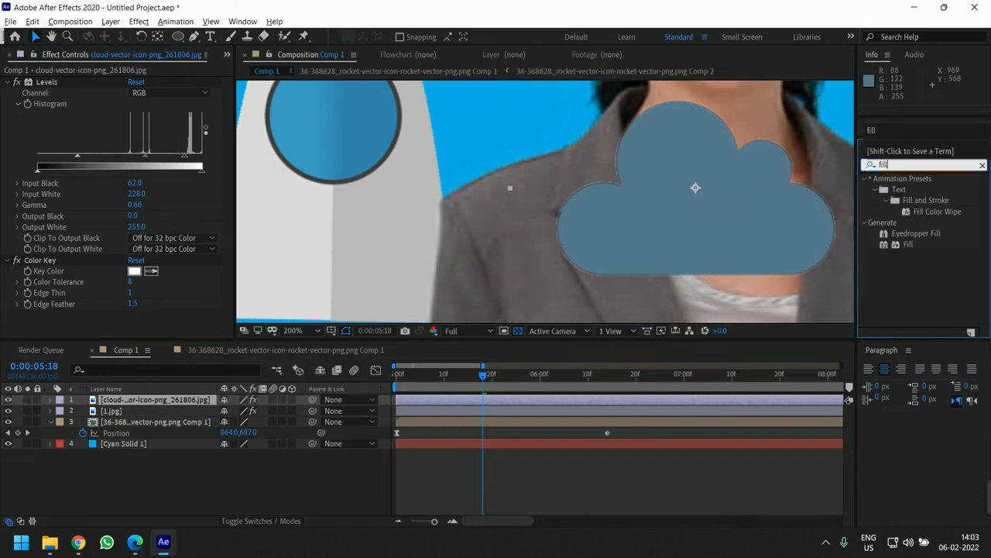
{"action": "left_click", "coordinate": [912, 245]}
{"action": "left_click_drag", "start_coordinate": [920, 245], "coordinate": [233, 317]}
{"action": "scroll", "coordinate": [496, 136], "scroll_direction": "down", "scroll_amount": 6}
{"action": "left_click_drag", "start_coordinate": [501, 134], "coordinate": [450, 209]}
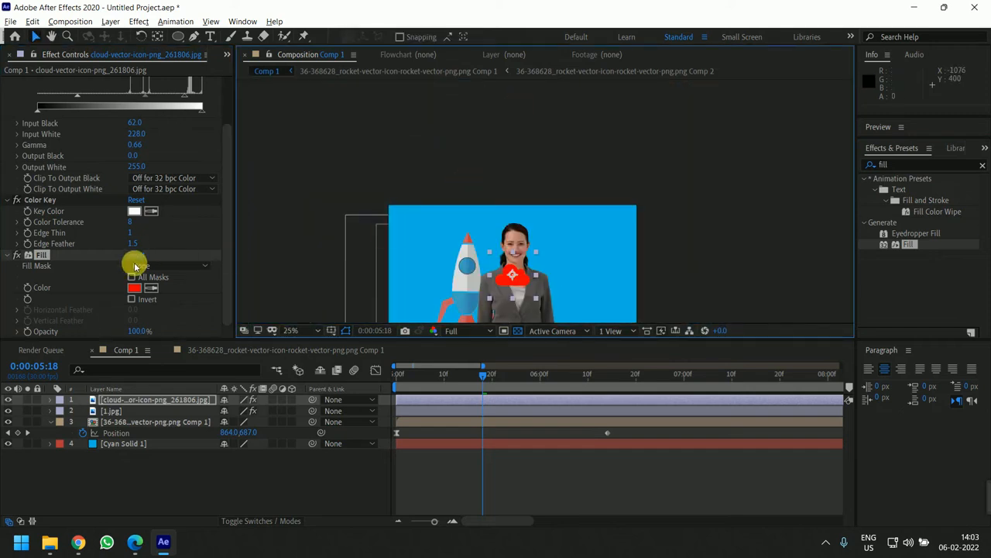
{"action": "left_click", "coordinate": [134, 287]}
{"action": "left_click_drag", "start_coordinate": [406, 319], "coordinate": [341, 249]}
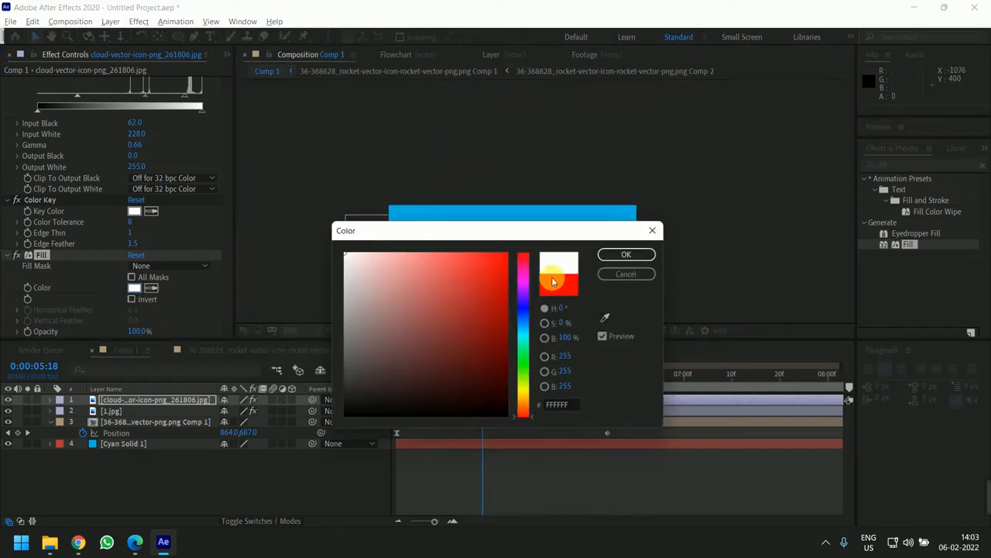
{"action": "left_click", "coordinate": [625, 254]}
- Move the cloud layer below the rocket, directly above Cyan Solid 1, and position the cloud behind the rocket's nose
{"action": "scroll", "coordinate": [521, 232], "scroll_direction": "up", "scroll_amount": 2}
{"action": "left_click_drag", "start_coordinate": [520, 263], "coordinate": [400, 136]}
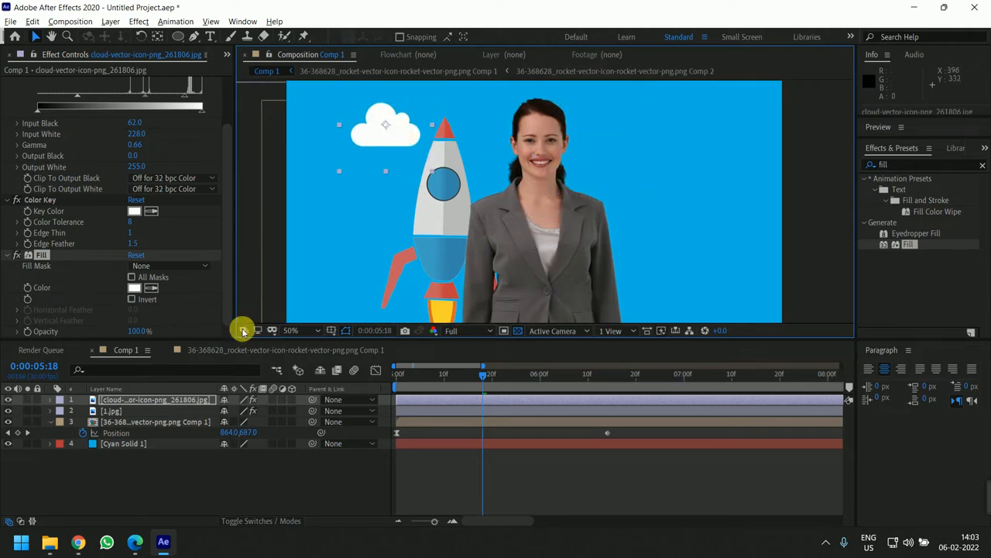
{"action": "left_click_drag", "start_coordinate": [159, 401], "coordinate": [151, 433]}
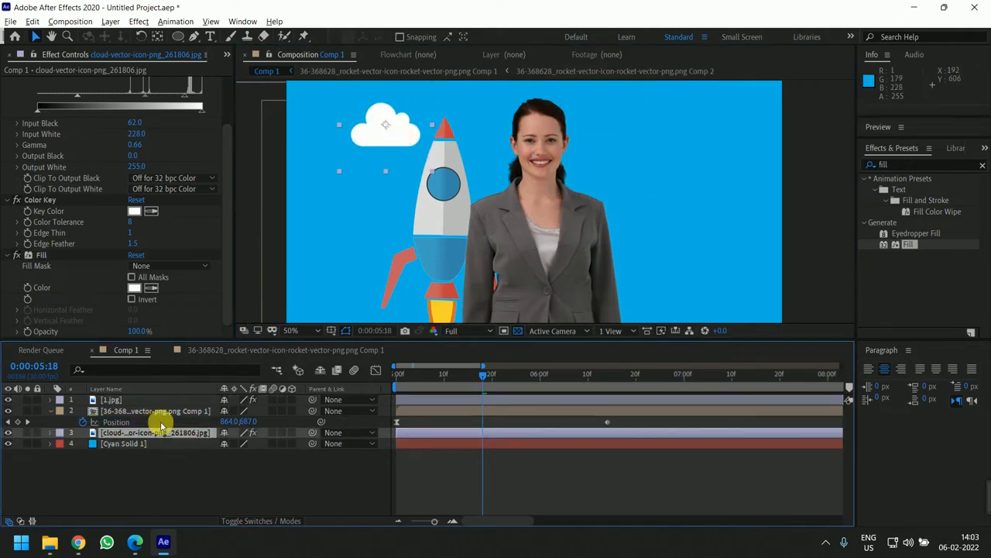
{"action": "left_click_drag", "start_coordinate": [407, 180], "coordinate": [424, 138]}
{"action": "left_click_drag", "start_coordinate": [450, 178], "coordinate": [440, 158]}
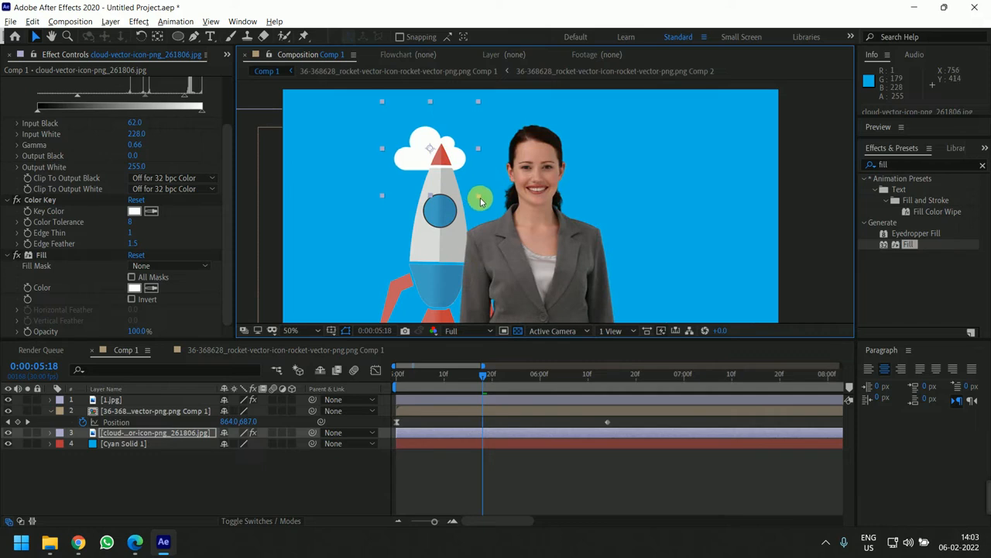
- Enlarge the cloud beside the rocket's nose, and place a smaller duplicate in the open sky just beyond the woman's shoulder
{"action": "left_click_drag", "start_coordinate": [370, 202], "coordinate": [345, 209]}
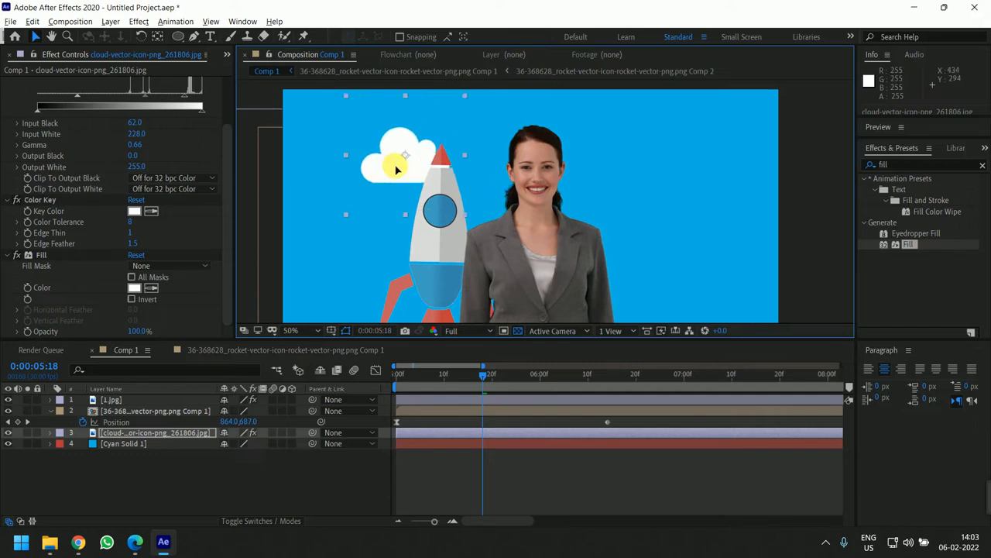
{"action": "key", "text": "ctrl+d"}
{"action": "left_click_drag", "start_coordinate": [407, 124], "coordinate": [639, 232]}
{"action": "left_click_drag", "start_coordinate": [712, 275], "coordinate": [687, 264]}
- Place a third copy of the cloud in the sky's upper-right corner and enlarge it slightly
{"action": "left_click_drag", "start_coordinate": [657, 223], "coordinate": [737, 133]}
{"action": "key", "text": "ctrl+d"}
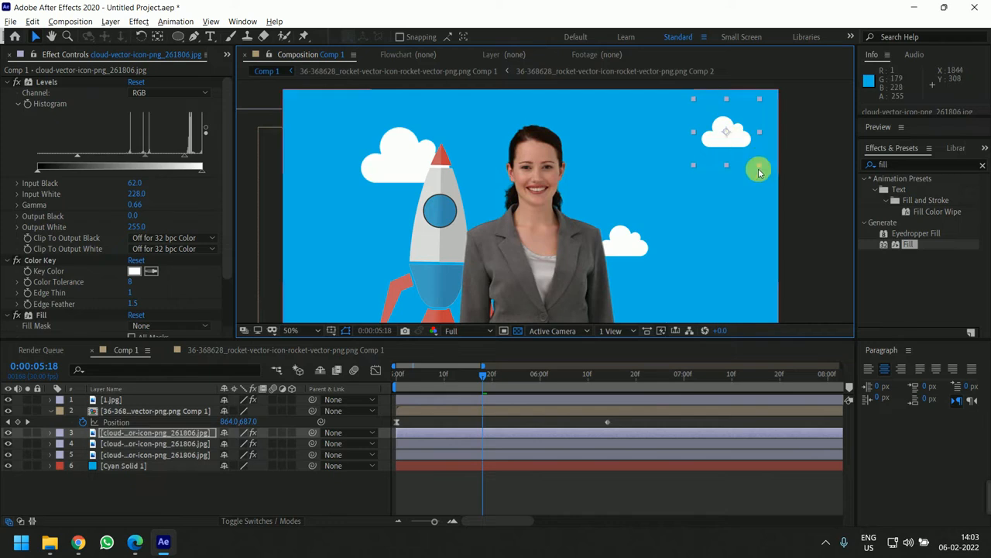
{"action": "left_click_drag", "start_coordinate": [765, 166], "coordinate": [778, 176]}
{"action": "left_click_drag", "start_coordinate": [746, 141], "coordinate": [751, 137]}
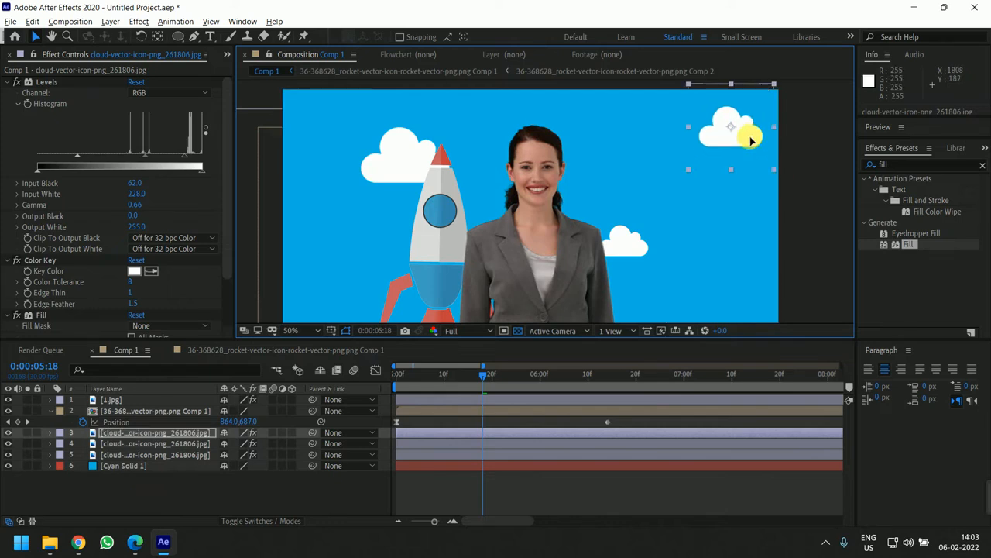
- Mirror the upper-right cloud horizontally and stretch it wider, keeping it inside the frame's corner
{"action": "key", "text": "comma"}
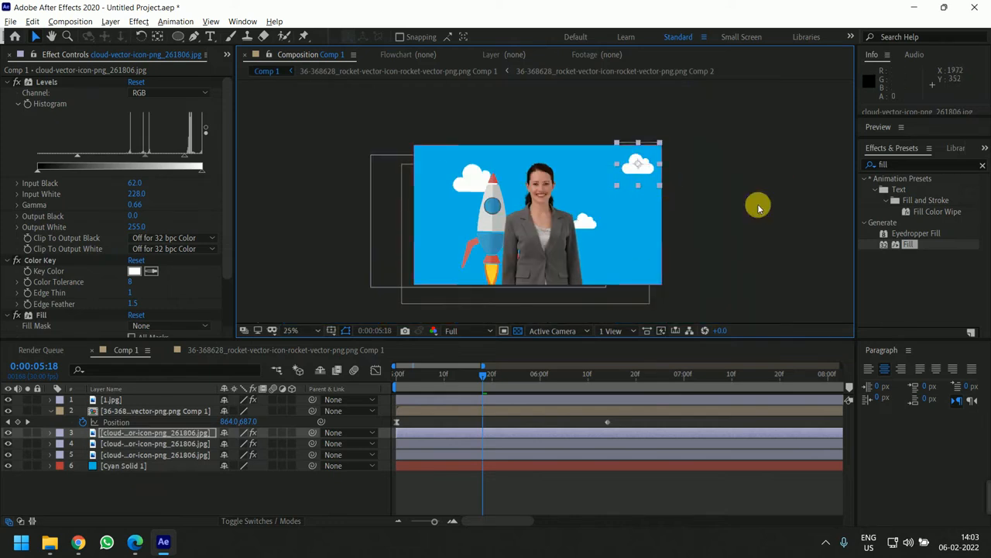
{"action": "left_click", "coordinate": [141, 435]}
{"action": "scroll", "coordinate": [660, 161], "scroll_direction": "up", "scroll_amount": 2}
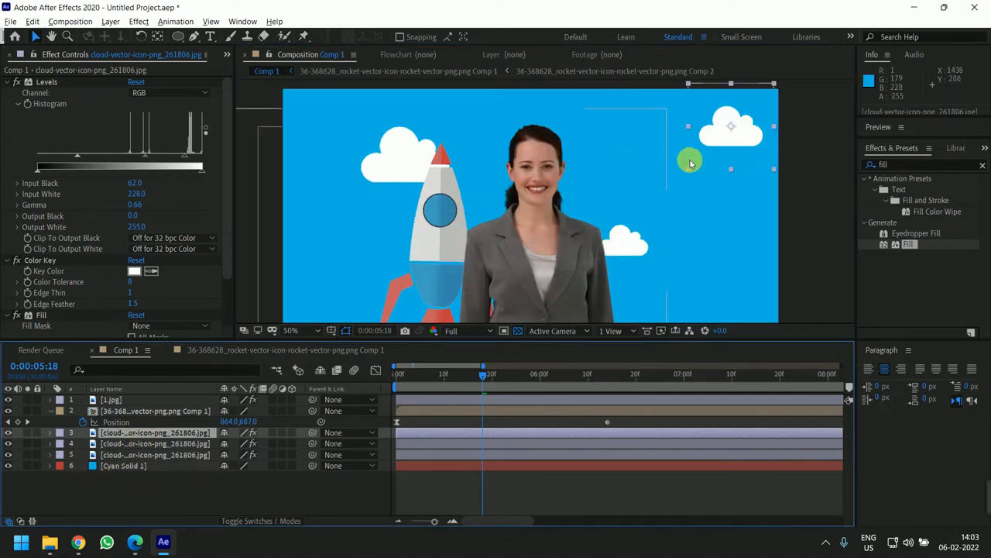
{"action": "left_click_drag", "start_coordinate": [539, 241], "coordinate": [453, 276]}
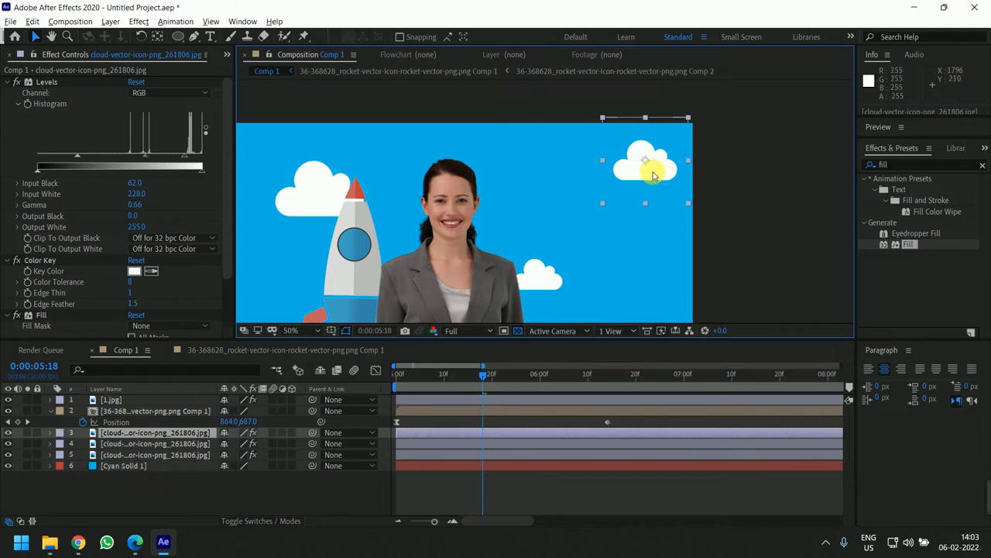
{"action": "left_click_drag", "start_coordinate": [602, 160], "coordinate": [660, 173]}
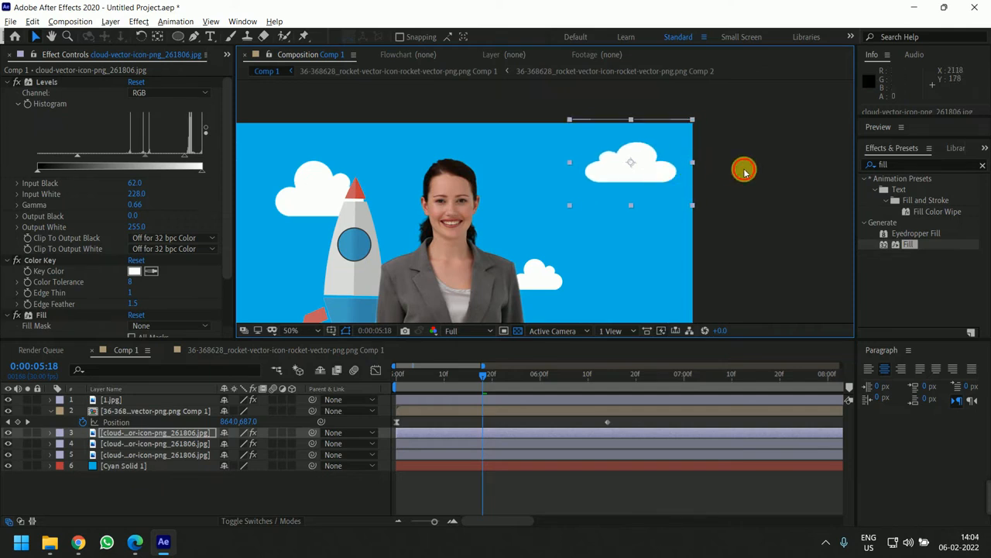
{"action": "left_click", "coordinate": [744, 170]}
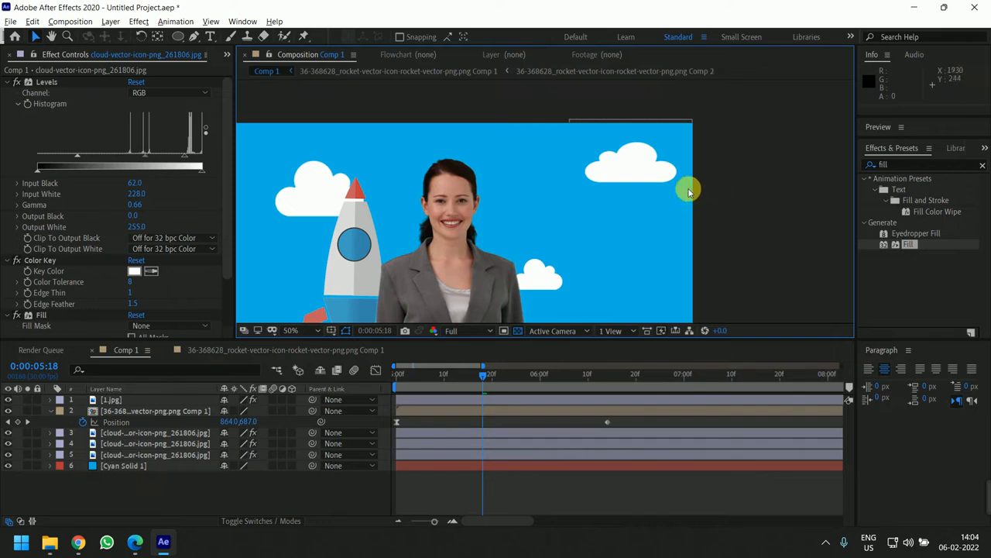
- Pre-compose the three cloud layers of Comp 1 together
{"action": "left_click_drag", "start_coordinate": [581, 143], "coordinate": [551, 222]}
{"action": "left_click_drag", "start_coordinate": [497, 185], "coordinate": [563, 155]}
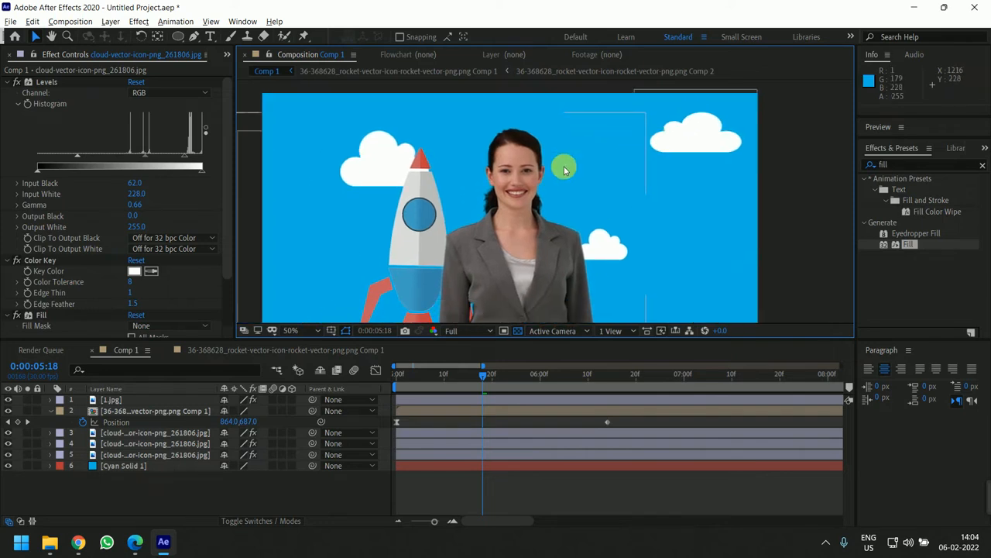
{"action": "left_click", "coordinate": [379, 165]}
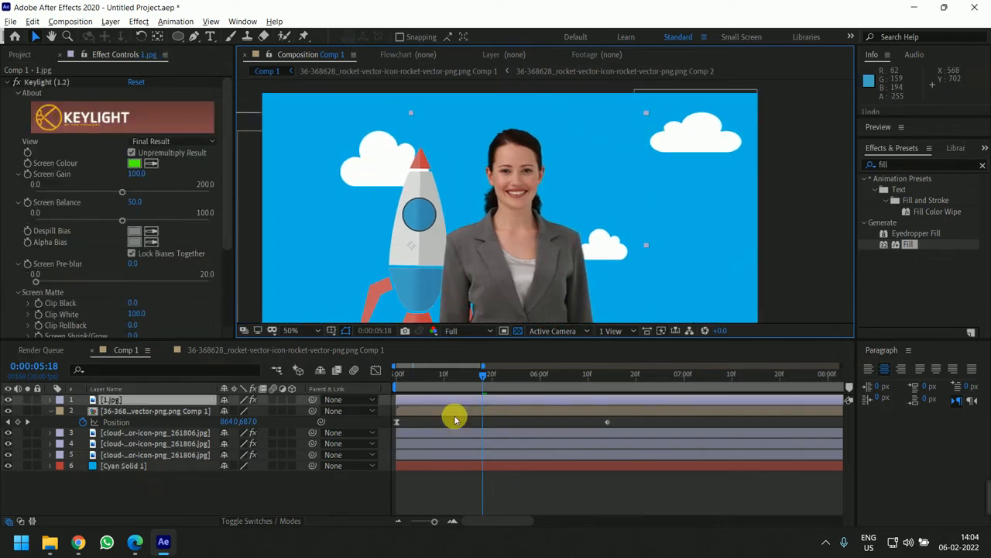
{"action": "key", "text": "comma"}
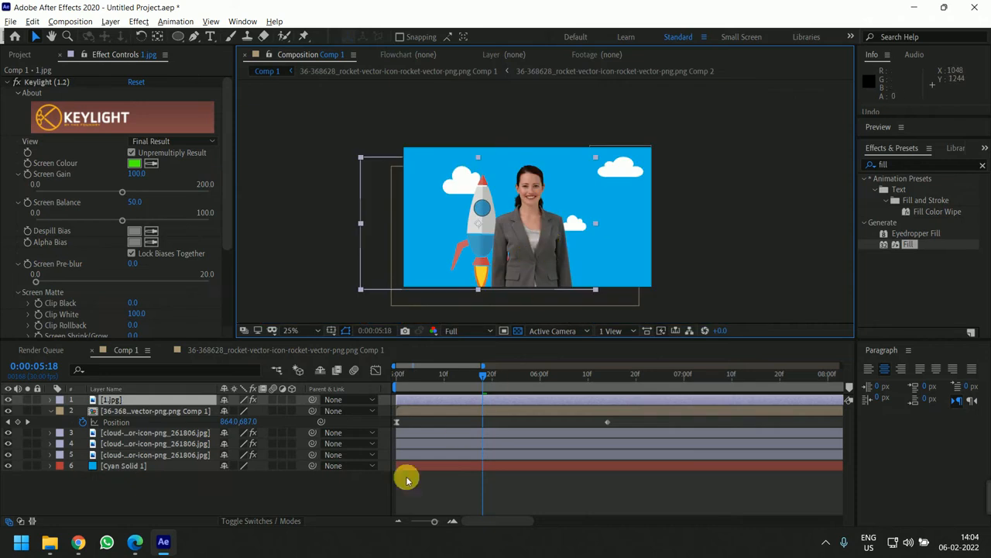
{"action": "left_click", "coordinate": [171, 433]}
{"action": "left_click", "coordinate": [169, 458], "text": "shift"}
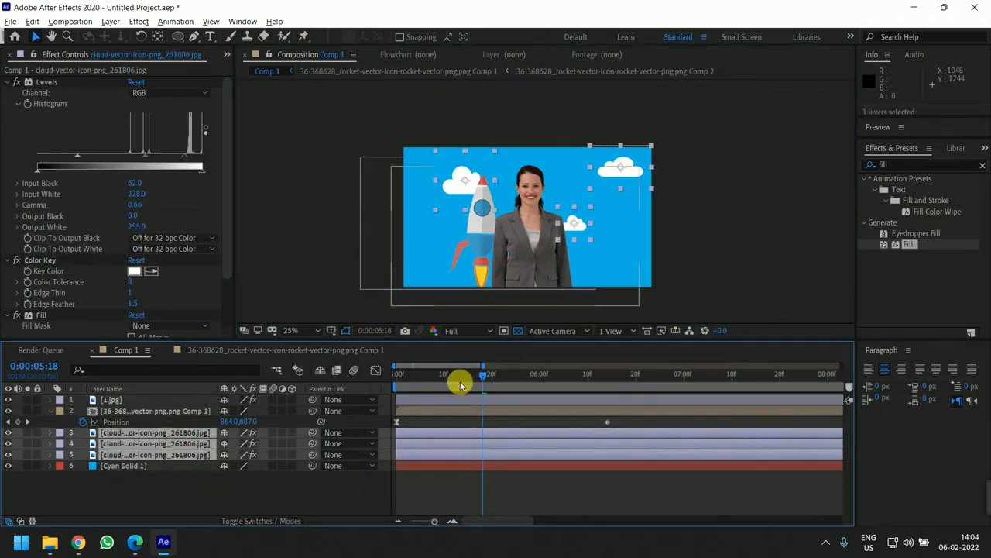
{"action": "left_click_drag", "start_coordinate": [459, 380], "coordinate": [421, 379]}
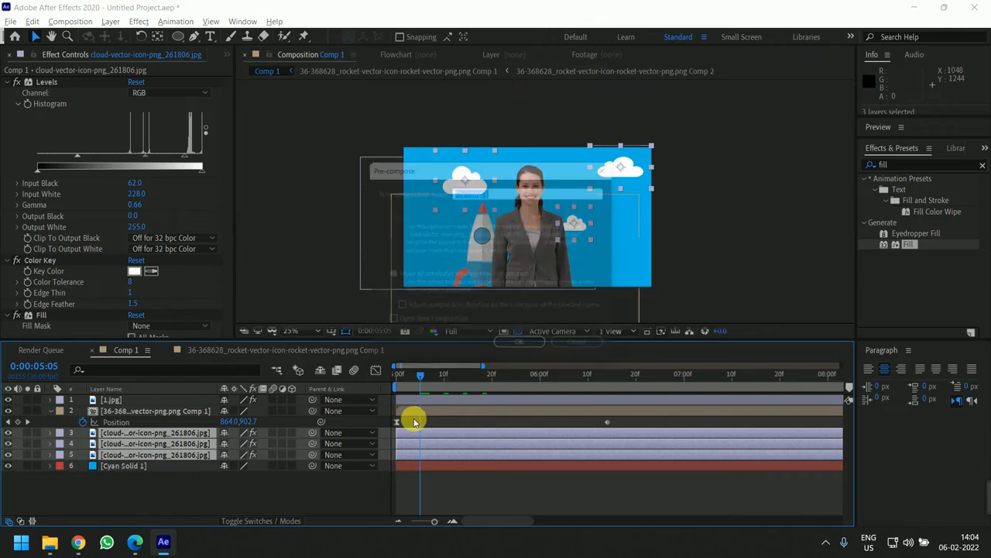
{"action": "key", "text": "ctrl+shift+c"}
{"action": "left_click", "coordinate": [549, 350]}
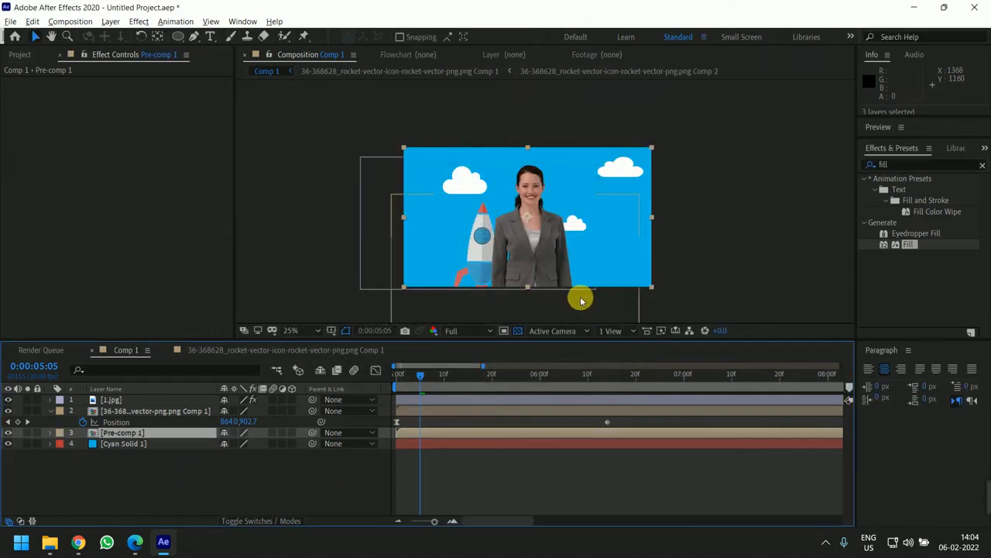
- Open the clouds' pre-composition and examine its transparency and the effects on each cloud layer
{"action": "double_click", "coordinate": [459, 432]}
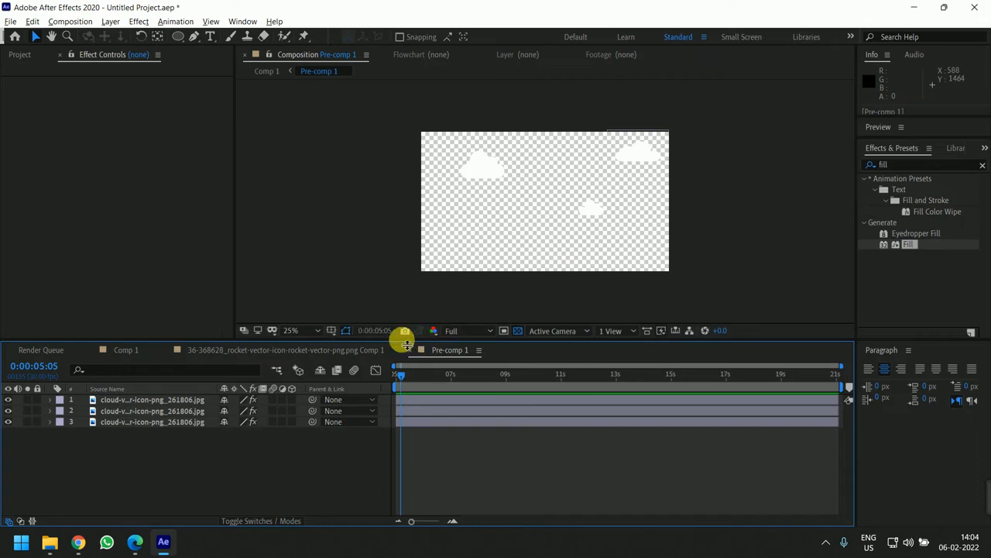
{"action": "left_click", "coordinate": [519, 331]}
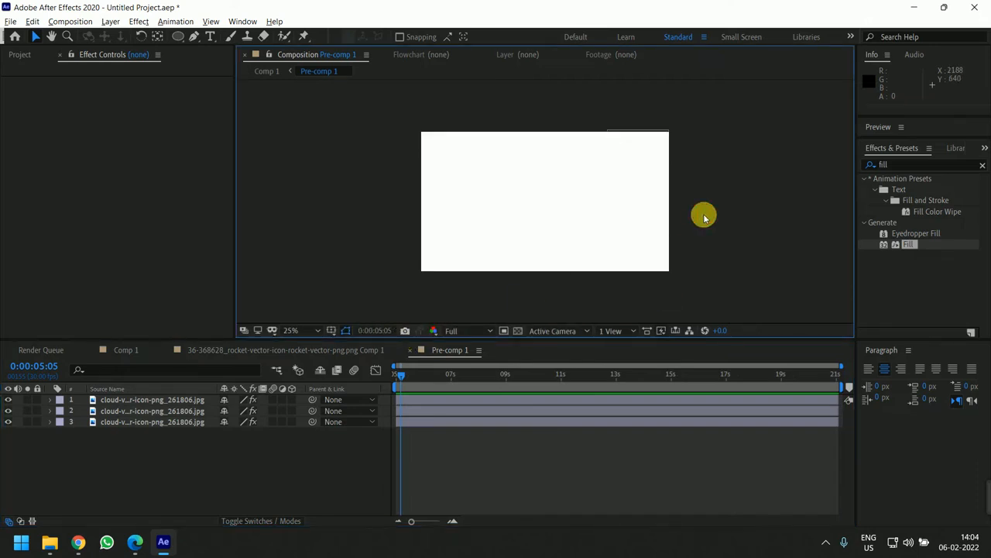
{"action": "left_click", "coordinate": [520, 331]}
{"action": "scroll", "coordinate": [609, 170], "scroll_direction": "up", "scroll_amount": 1}
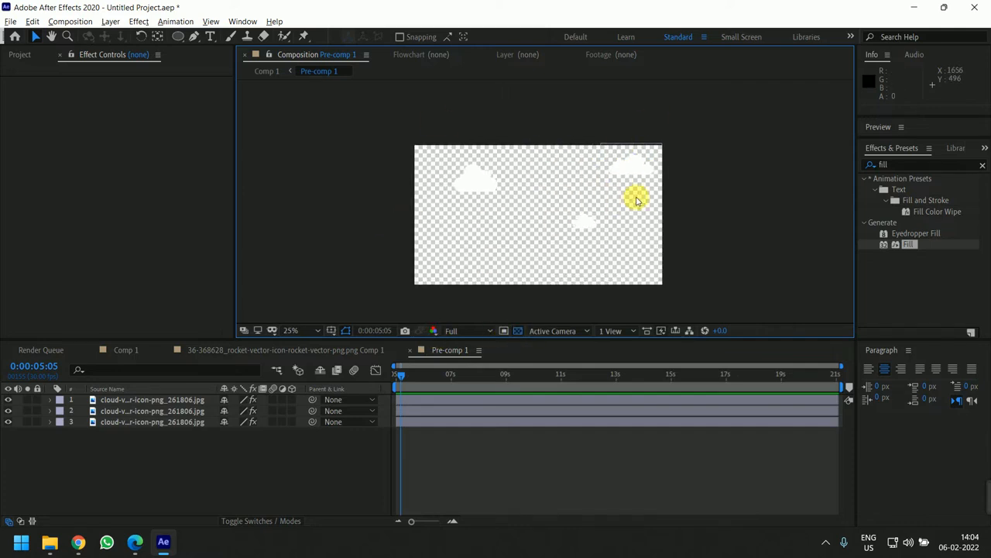
{"action": "left_click", "coordinate": [149, 400]}
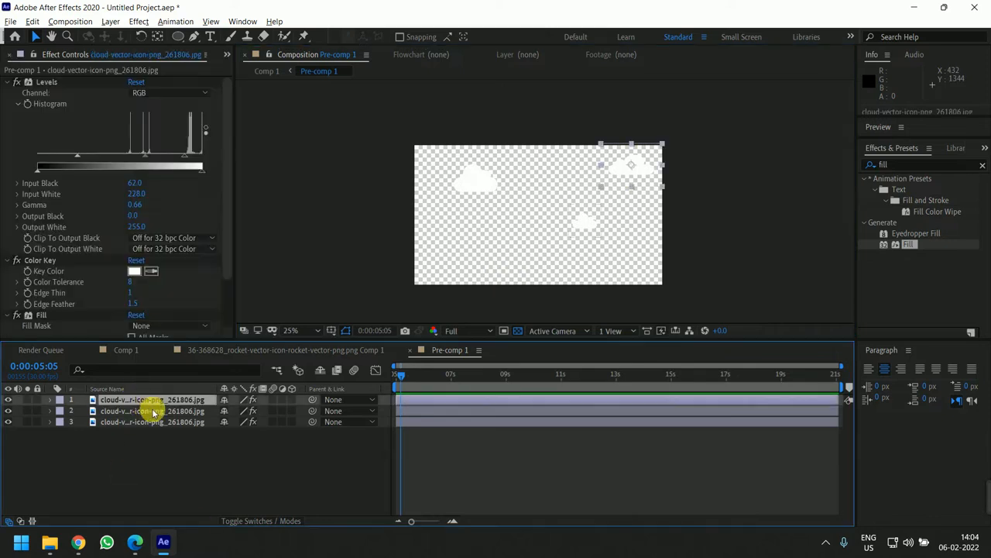
{"action": "left_click", "coordinate": [150, 410]}
{"action": "left_click", "coordinate": [155, 421]}
{"action": "scroll", "coordinate": [154, 288], "scroll_direction": "down", "scroll_amount": 2}
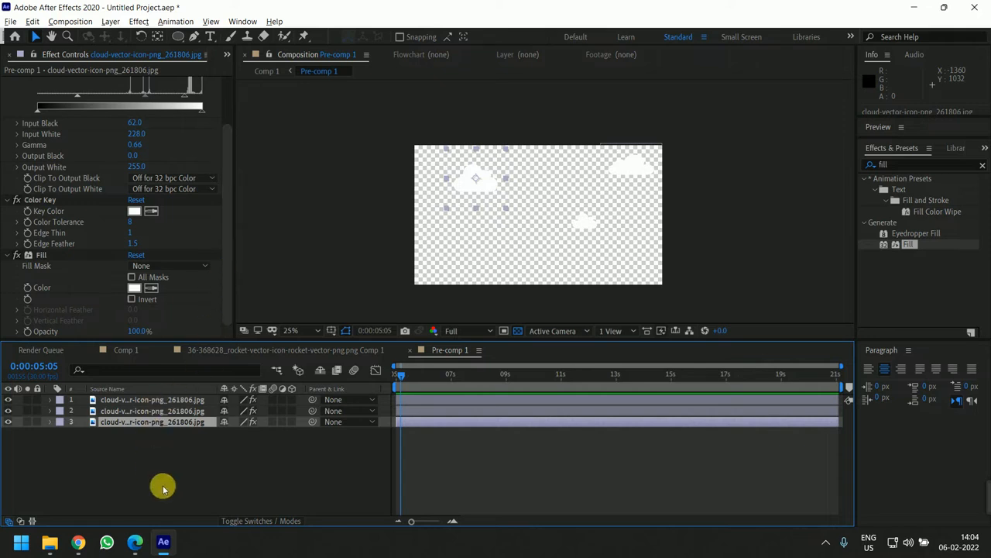
- Add a 1920 x 1080 cyan solid to the clouds' pre-composition and place it beneath the three cloud layers
{"action": "right_click", "coordinate": [183, 466]}
{"action": "mouse_move", "coordinate": [261, 328]}
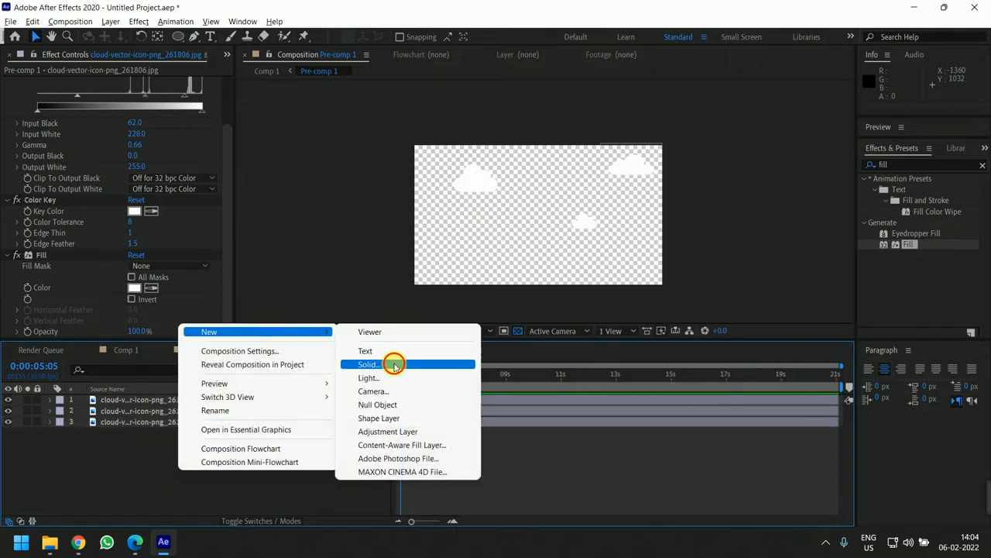
{"action": "left_click", "coordinate": [394, 360]}
{"action": "left_click", "coordinate": [573, 367]}
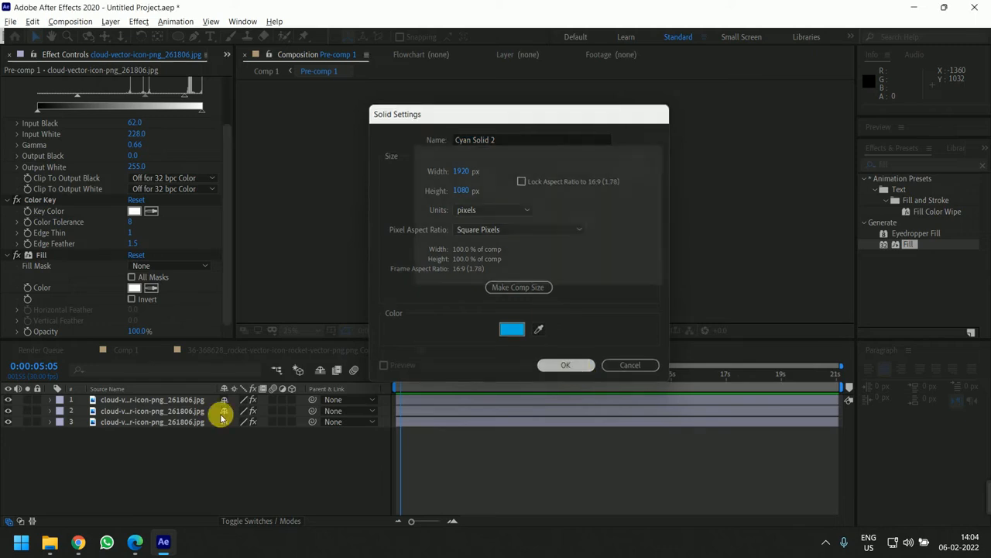
{"action": "left_click_drag", "start_coordinate": [124, 403], "coordinate": [190, 449]}
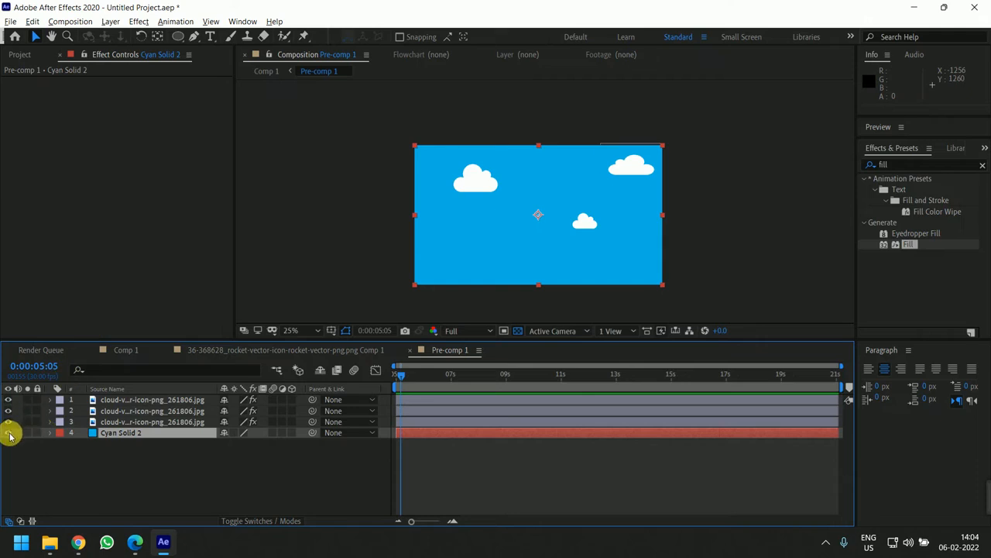
- Add starting Position keyframes to all three cloud layers at 0:00:05:00
{"action": "left_click", "coordinate": [81, 475]}
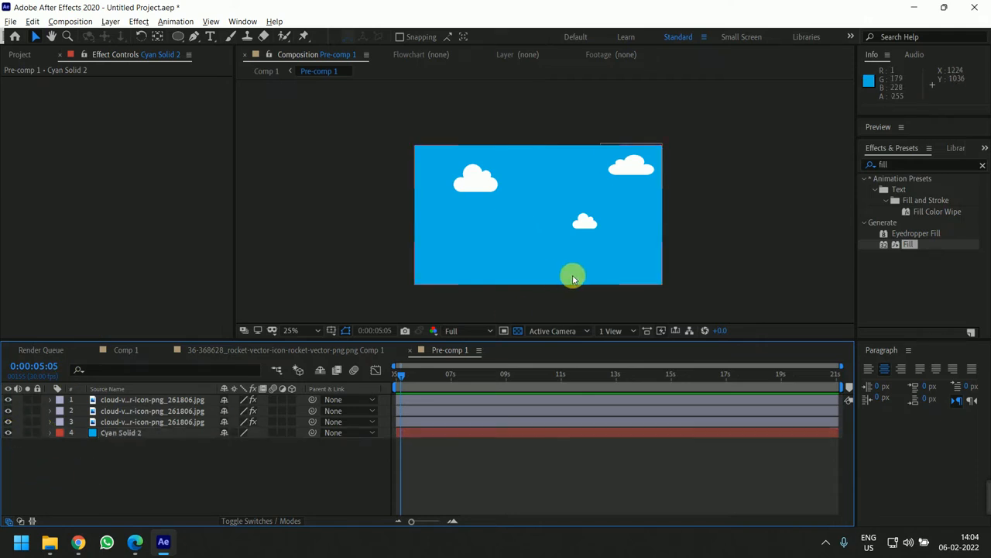
{"action": "scroll", "coordinate": [653, 186], "scroll_direction": "up", "scroll_amount": 2}
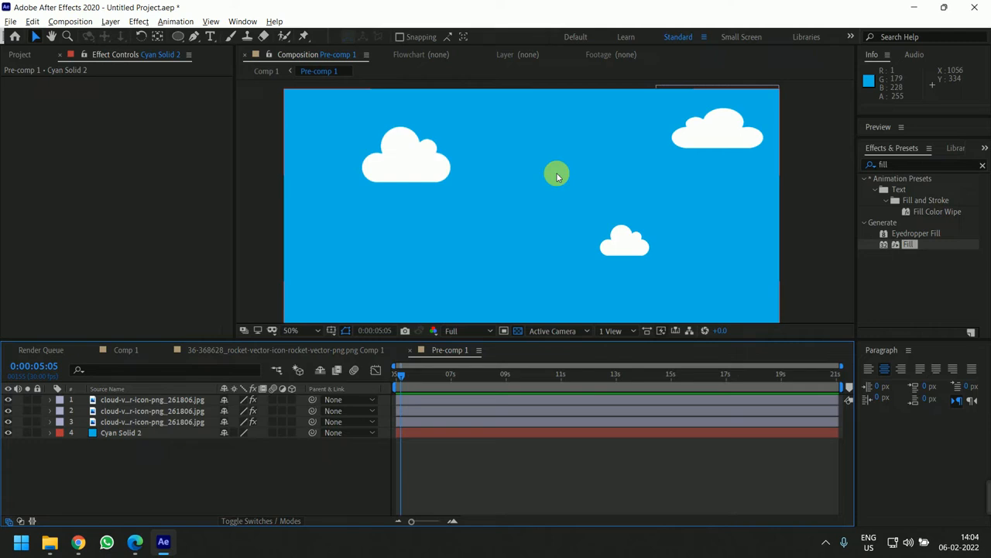
{"action": "left_click", "coordinate": [445, 164]}
{"action": "left_click_drag", "start_coordinate": [401, 374], "coordinate": [389, 379]}
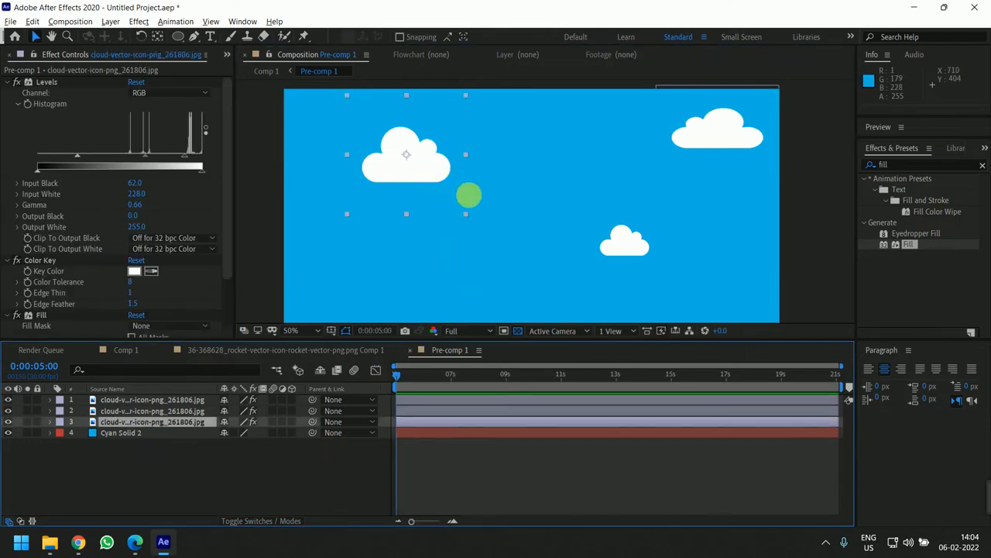
{"action": "scroll", "coordinate": [468, 195], "scroll_direction": "up", "scroll_amount": 1}
{"action": "left_click", "coordinate": [429, 402], "text": "shift"}
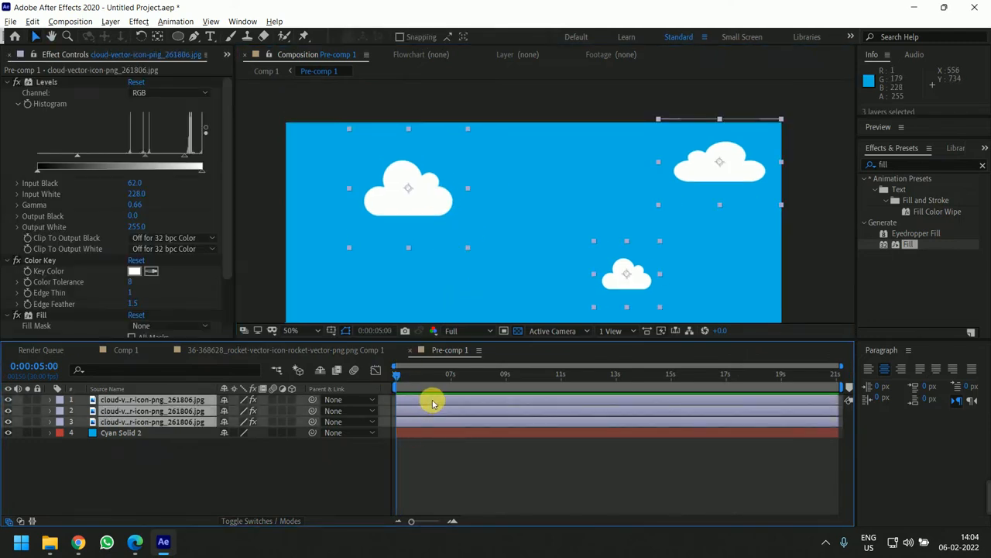
{"action": "key", "text": "p"}
{"action": "left_click", "coordinate": [83, 410]}
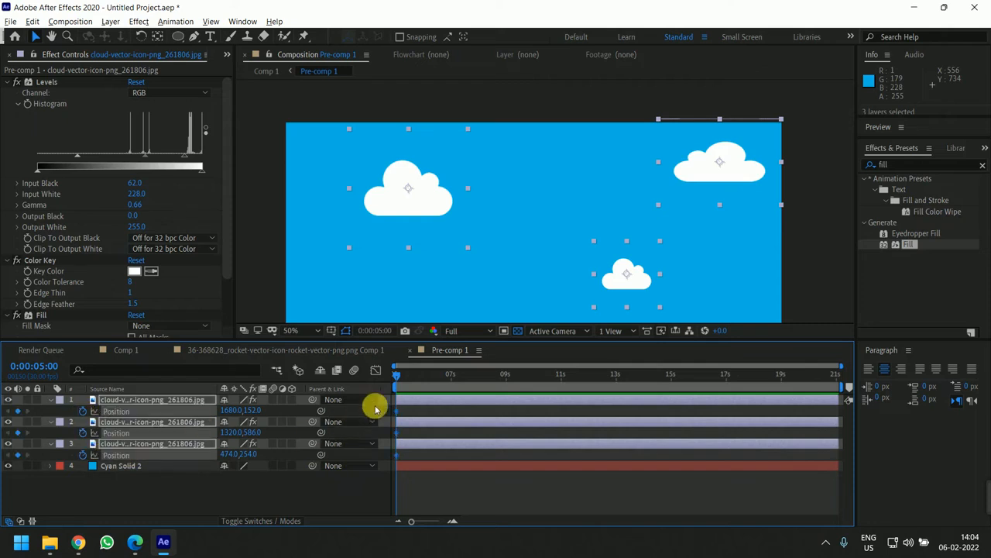
{"action": "left_click", "coordinate": [470, 501]}
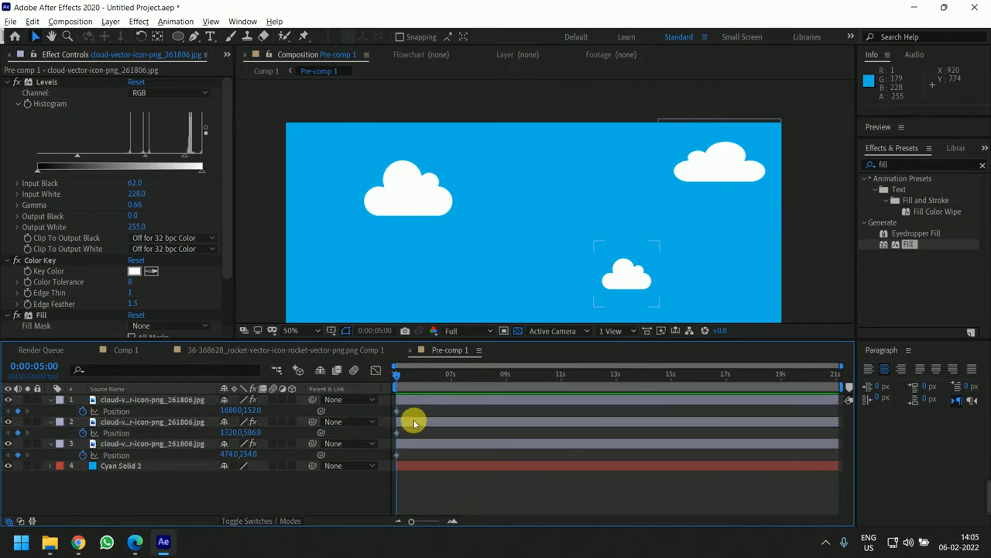
- At 0:00:08:25, nudge all three clouds 300 px to the left to create their second Position keyframes
{"action": "left_click", "coordinate": [400, 393]}
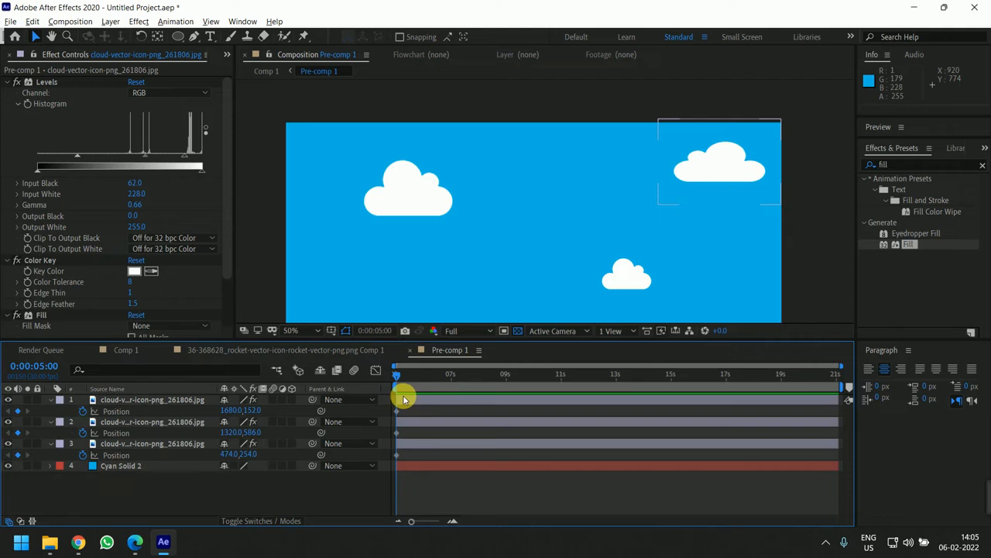
{"action": "left_click_drag", "start_coordinate": [394, 380], "coordinate": [501, 390]}
{"action": "left_click", "coordinate": [507, 399]}
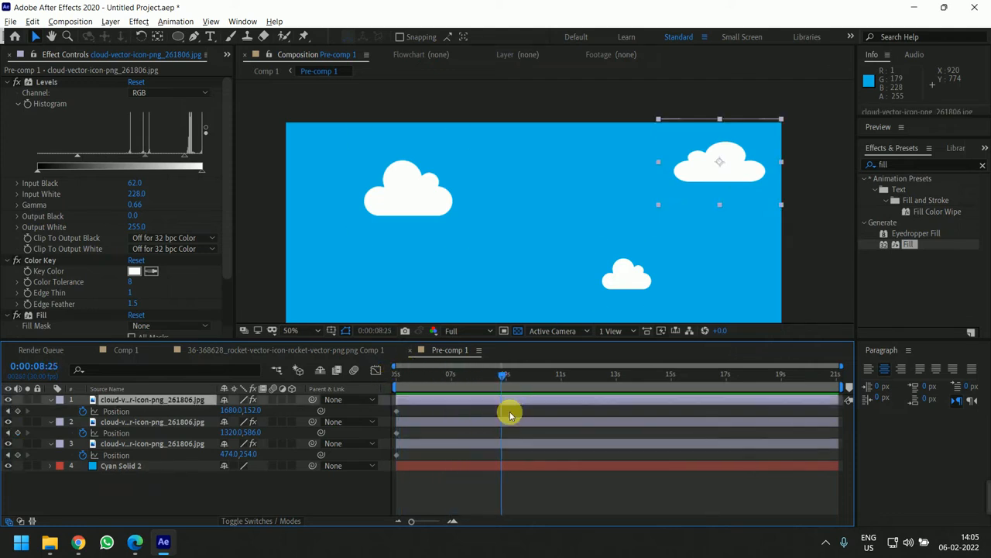
{"action": "left_click", "coordinate": [510, 443], "text": "shift"}
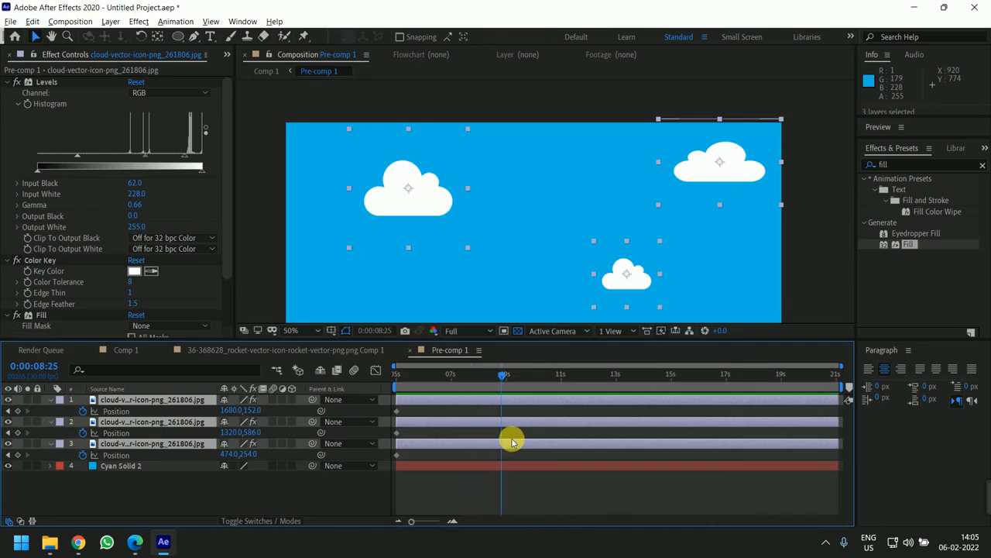
{"action": "left_click_drag", "start_coordinate": [660, 158], "coordinate": [644, 154]}
{"action": "key", "text": "shift+Left"}
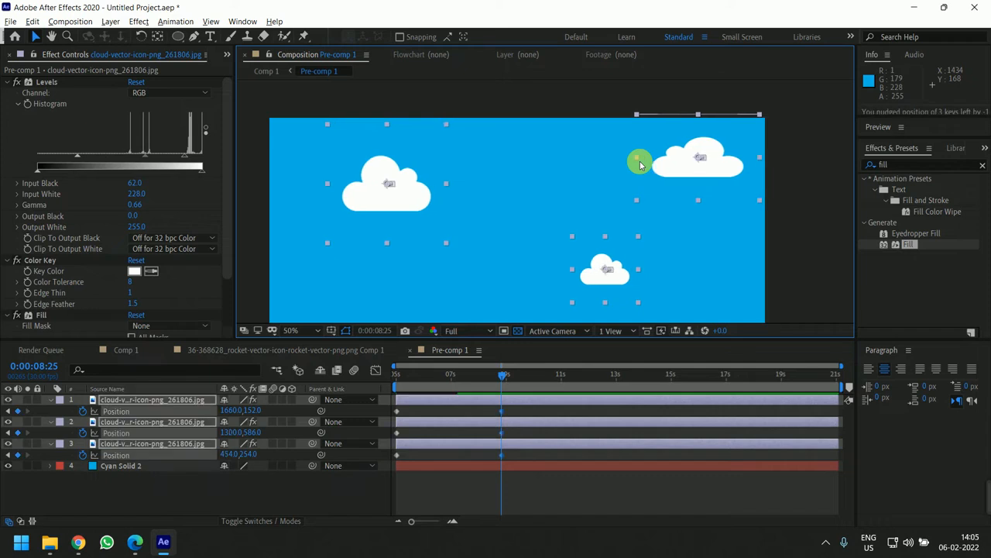
{"action": "key", "text": "shift+Left"}
{"action": "key", "text": "shift+Left"}
{"action": "key", "text": "shift+Left"}
{"action": "key", "text": "shift+Left"}
{"action": "key", "text": "shift+Left"}
{"action": "key", "text": "shift+Left"}
{"action": "key", "text": "shift+Left"}
{"action": "key", "text": "shift+Left"}
{"action": "key", "text": "shift+Left"}
{"action": "key", "text": "shift+Left"}
{"action": "key", "text": "shift+Left"}
{"action": "key", "text": "shift+Left"}
{"action": "key", "text": "shift+Left"}
{"action": "key", "text": "shift+Left"}
{"action": "key", "text": "shift+Left"}
{"action": "key", "text": "shift+Left"}
{"action": "key", "text": "shift+Left"}
{"action": "key", "text": "shift+Left"}
{"action": "key", "text": "shift+Left"}
{"action": "key", "text": "shift+Left"}
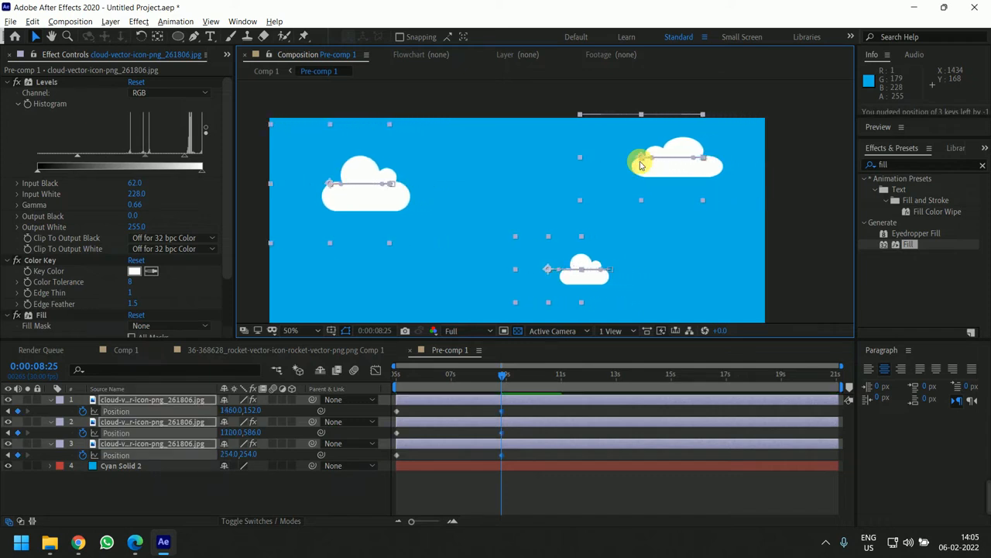
{"action": "key", "text": "shift+Left"}
{"action": "key", "text": "shift+Left"}
{"action": "key", "text": "shift+Left"}
{"action": "key", "text": "shift+Left"}
{"action": "key", "text": "shift+Left"}
{"action": "key", "text": "shift+Left"}
{"action": "key", "text": "shift+Left"}
{"action": "key", "text": "shift+Left"}
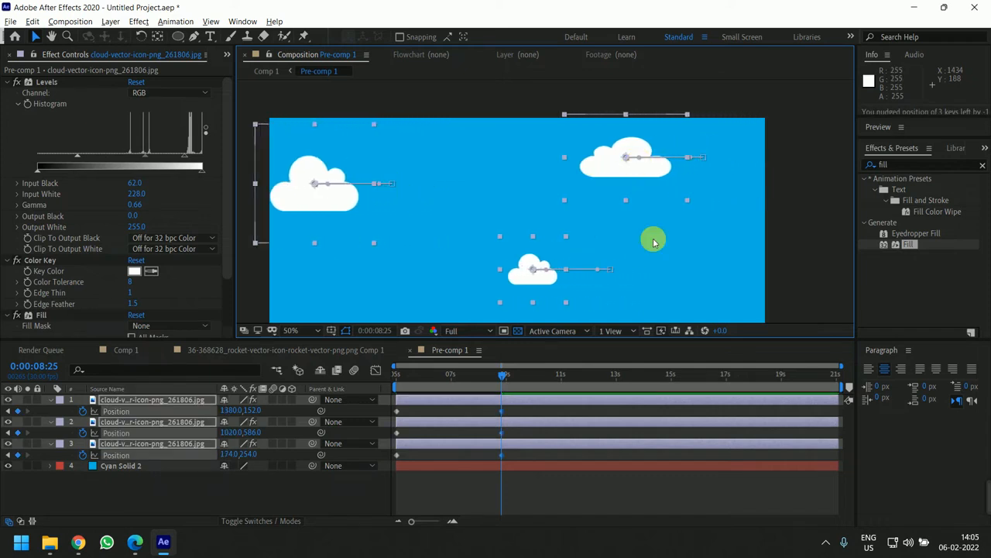
- Stagger the clouds' end keyframes: layer 1 at 0:00:08:10, layer 3 at 0:00:09:12, and layer 2 at about 11 s
{"action": "left_click", "coordinate": [578, 491]}
{"action": "left_click_drag", "start_coordinate": [502, 432], "coordinate": [505, 459]}
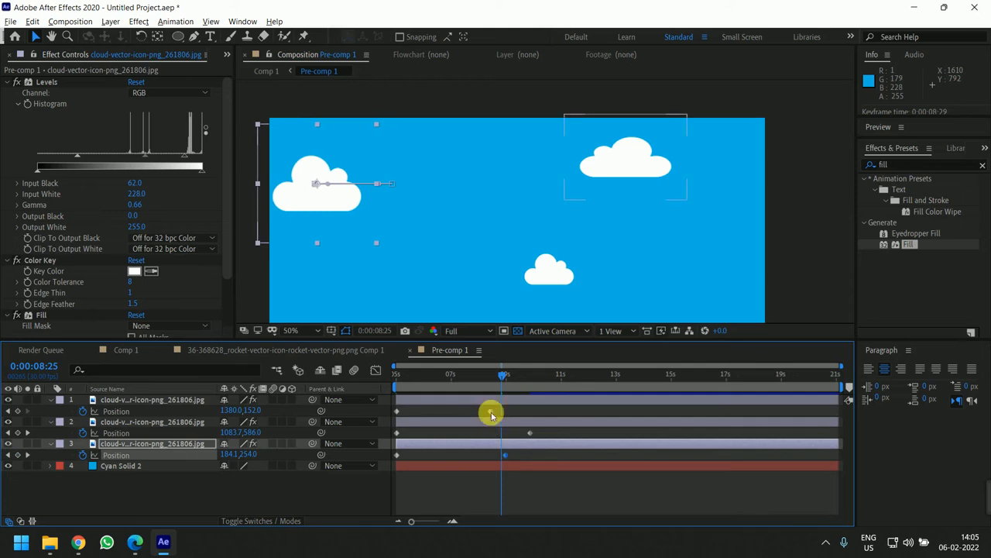
{"action": "left_click_drag", "start_coordinate": [490, 411], "coordinate": [474, 412]}
{"action": "left_click_drag", "start_coordinate": [530, 433], "coordinate": [562, 433]}
{"action": "left_click_drag", "start_coordinate": [506, 455], "coordinate": [519, 458]}
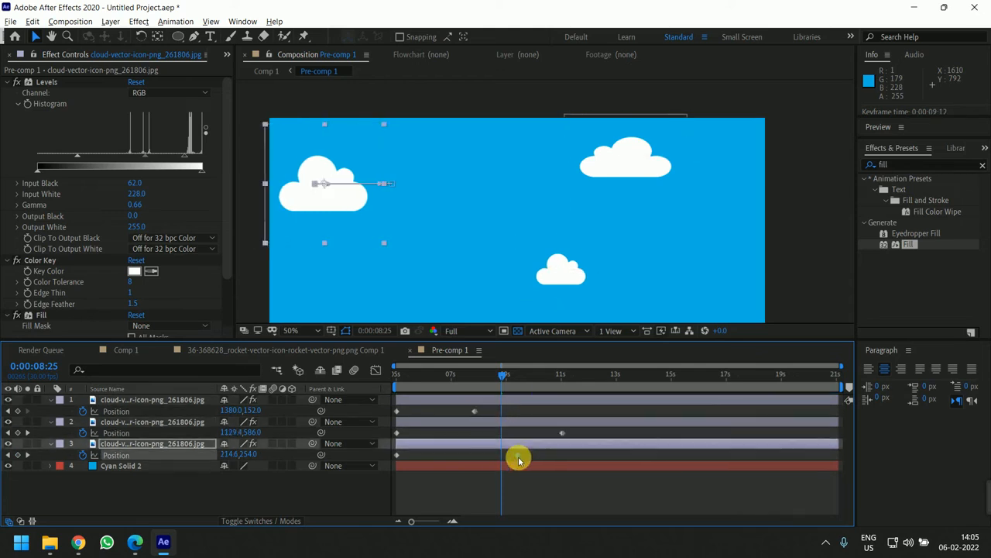
{"action": "left_click_drag", "start_coordinate": [474, 412], "coordinate": [488, 413]}
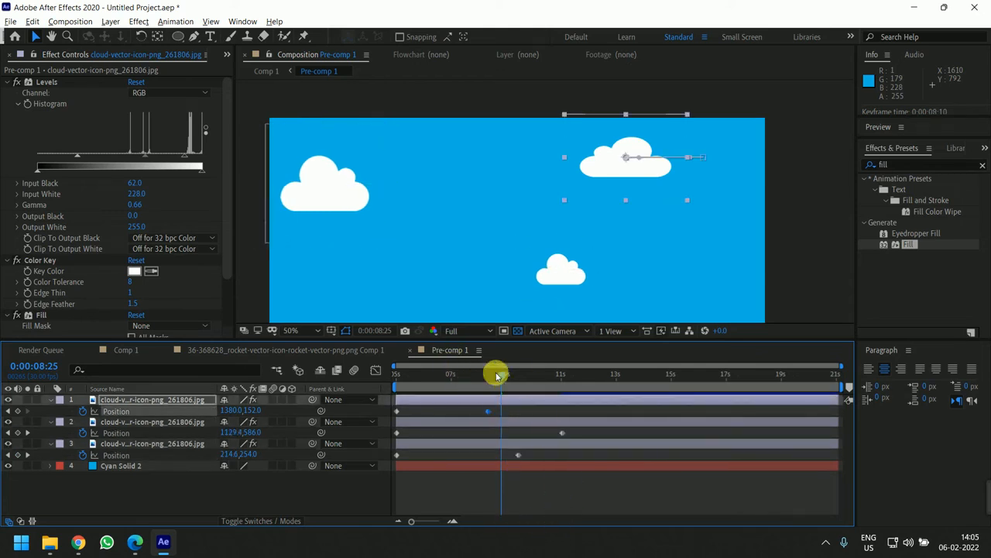
- Preview the drift, then shift all three end keyframes later together so that layer 1's lands at 0:00:09:19
{"action": "key", "text": "space"}
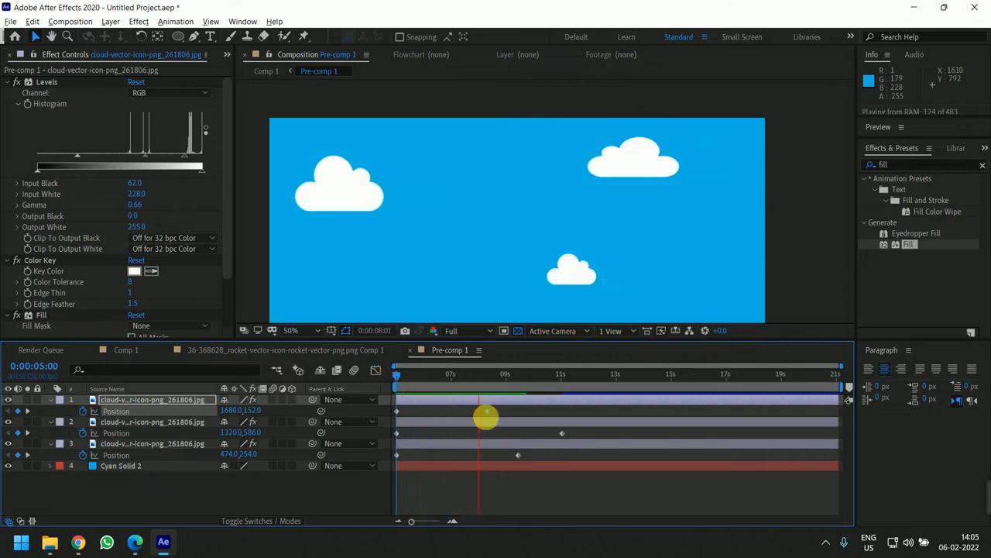
{"action": "key", "text": "space"}
{"action": "left_click_drag", "start_coordinate": [597, 498], "coordinate": [484, 410]}
{"action": "left_click_drag", "start_coordinate": [487, 412], "coordinate": [522, 416]}
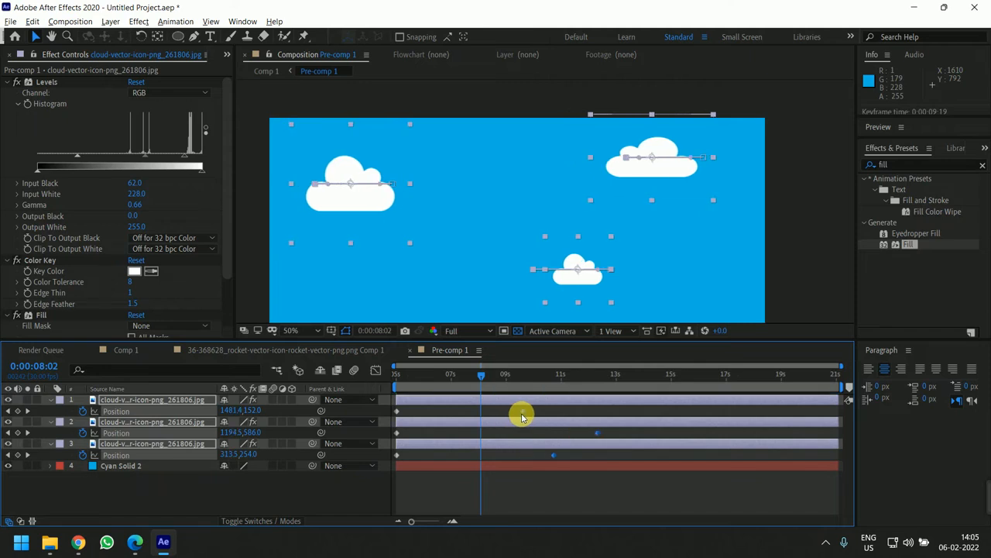
{"action": "left_click", "coordinate": [564, 493]}
{"action": "left_click_drag", "start_coordinate": [487, 377], "coordinate": [408, 384]}
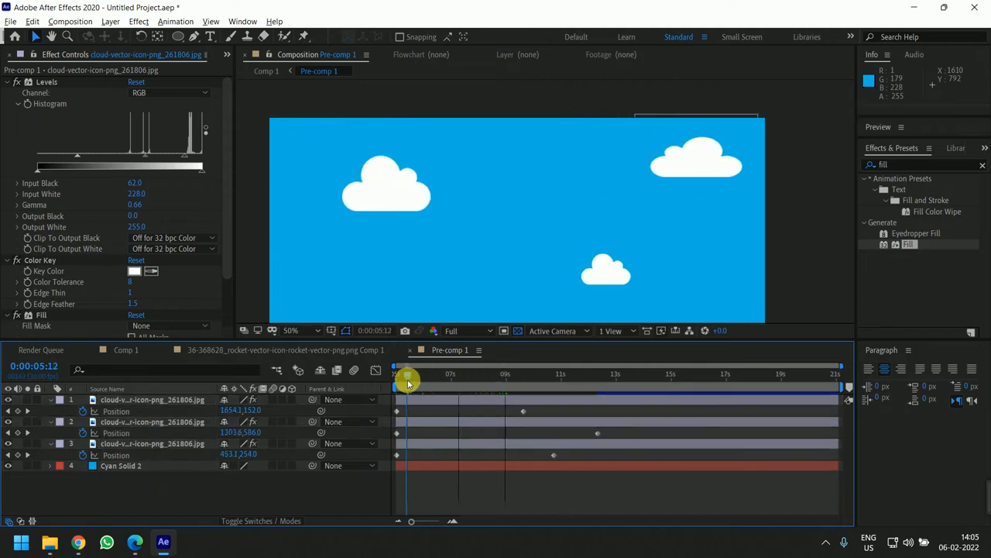
- Respace the clouds' end keyframes to just past 9 s for layer 1, 13 s for layer 2 and 11 s for layer 3
{"action": "left_click_drag", "start_coordinate": [523, 411], "coordinate": [510, 411]}
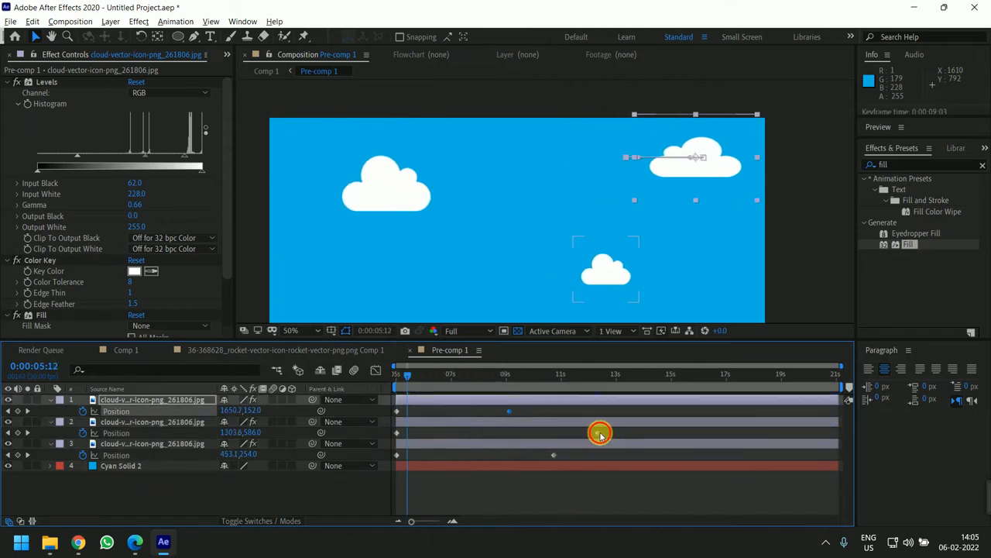
{"action": "left_click_drag", "start_coordinate": [601, 433], "coordinate": [614, 432]}
{"action": "left_click_drag", "start_coordinate": [553, 455], "coordinate": [557, 454]}
{"action": "left_click_drag", "start_coordinate": [673, 497], "coordinate": [516, 411]}
{"action": "left_click", "coordinate": [516, 480]}
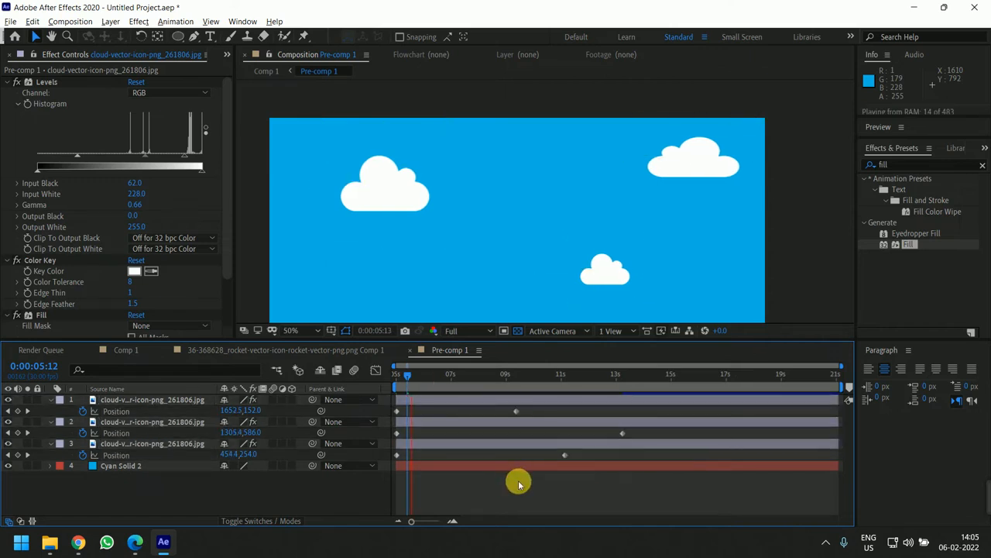
- Hide the Cyan Solid 2 layer in Pre-comp 1 and return to Comp 1
{"action": "left_click", "coordinate": [8, 466]}
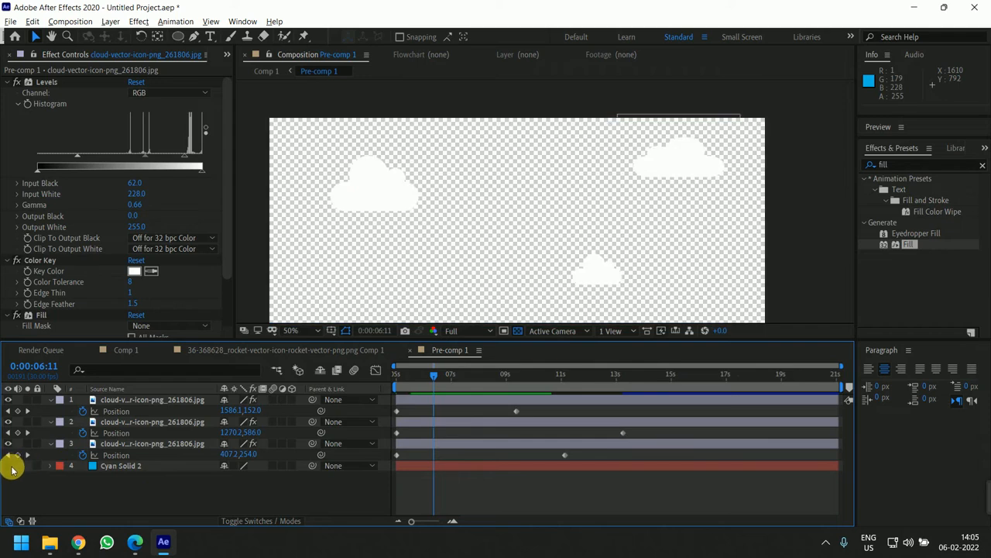
{"action": "left_click", "coordinate": [457, 469]}
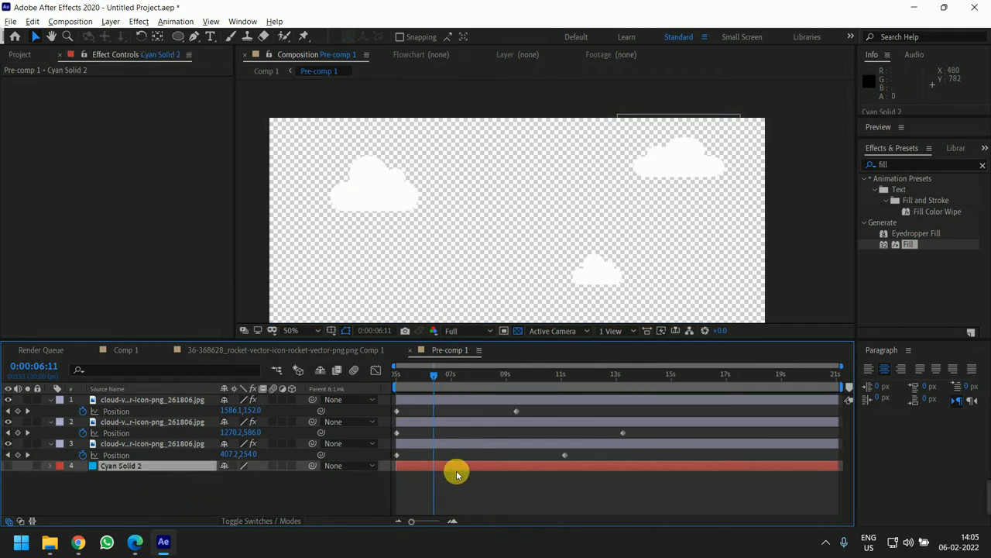
{"action": "left_click", "coordinate": [233, 349]}
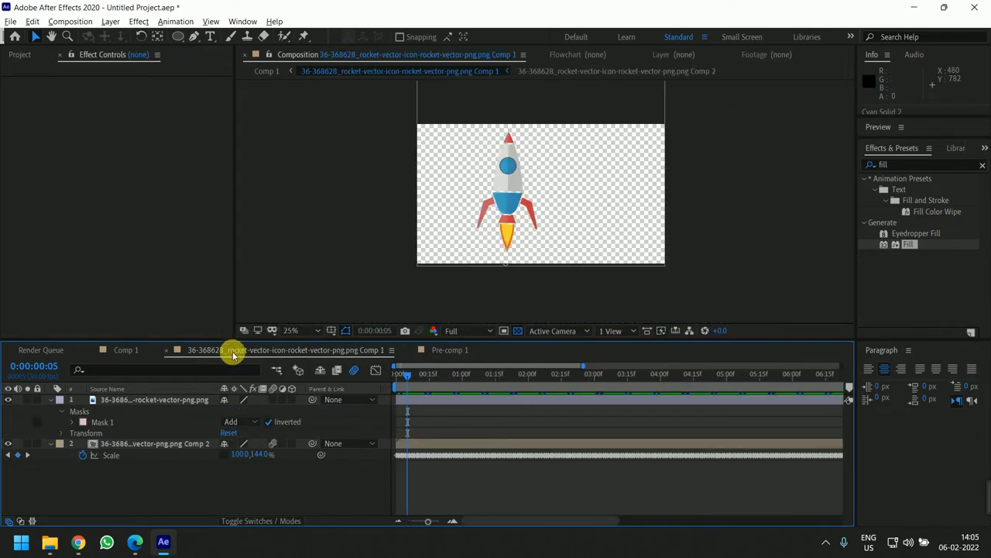
{"action": "left_click", "coordinate": [123, 350]}
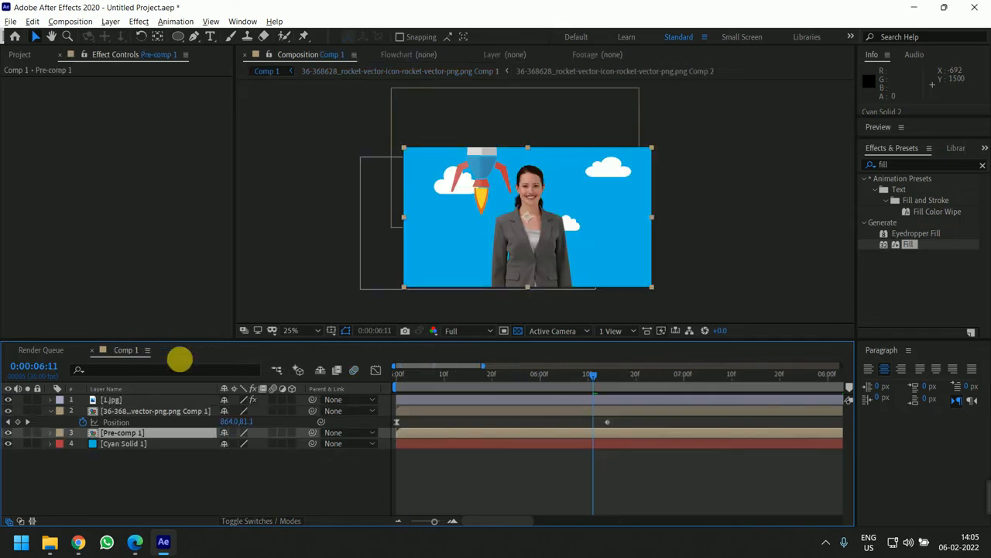
- Preview Comp 1 from 0:00:05:00 and scrub to 0:00:05:16 to check the rocket against the drifting clouds
{"action": "left_click", "coordinate": [403, 375]}
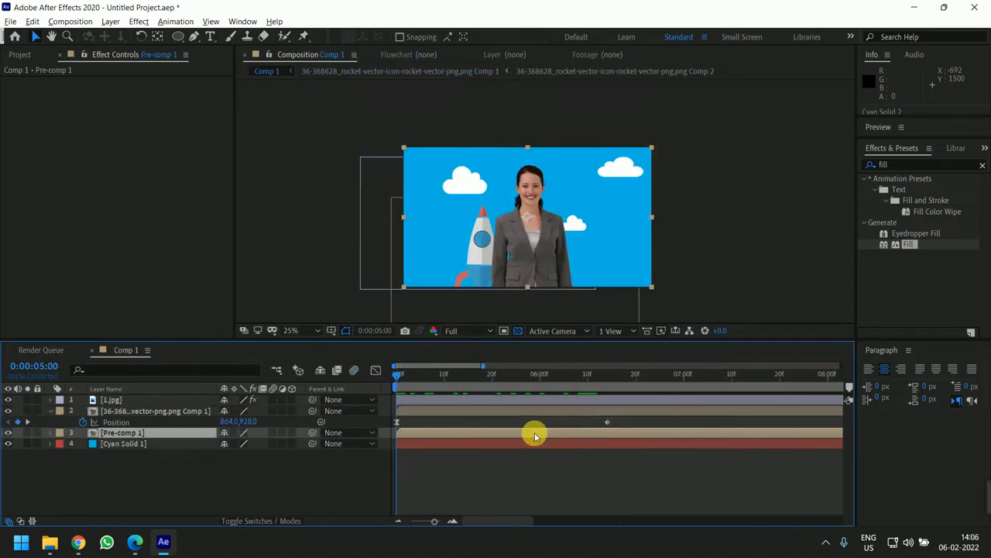
{"action": "key", "text": "space"}
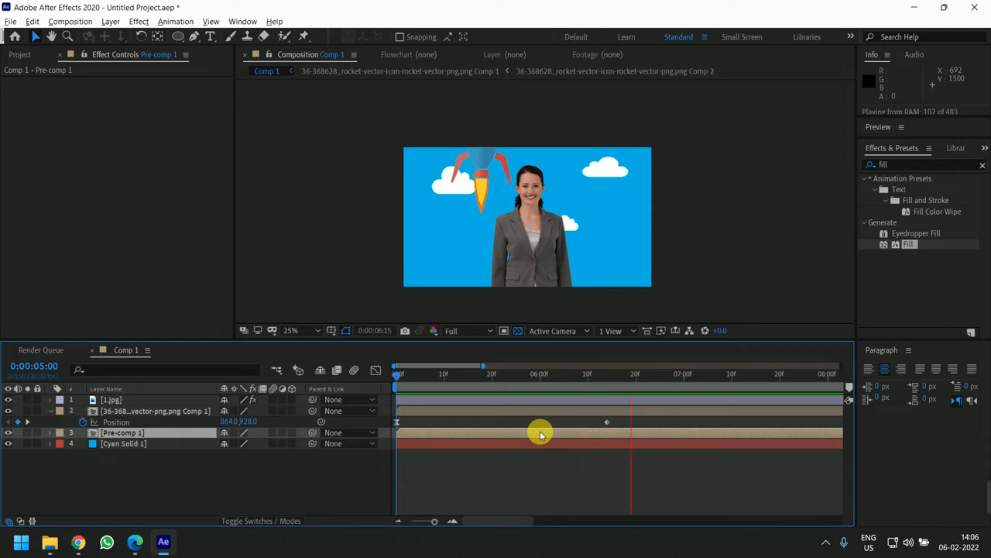
{"action": "left_click", "coordinate": [542, 405]}
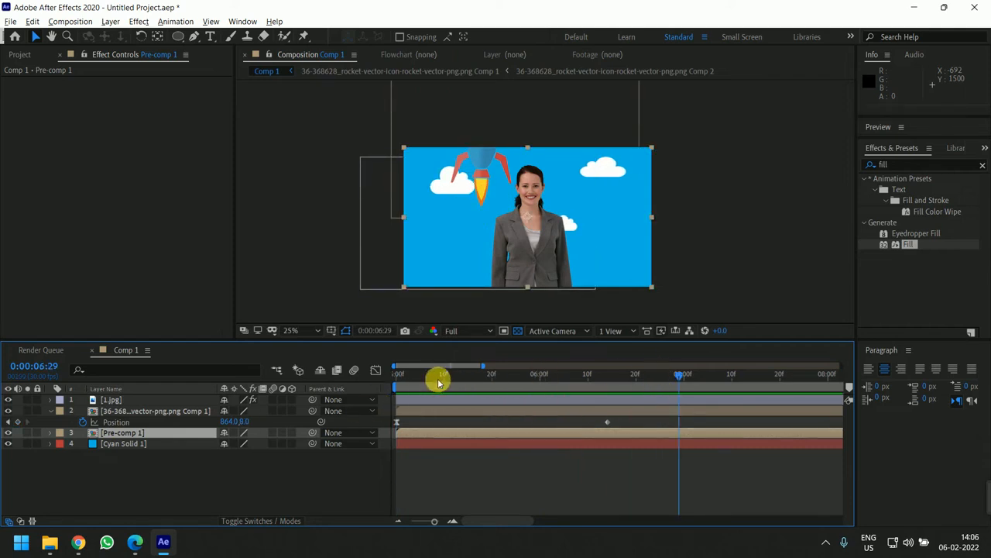
{"action": "left_click", "coordinate": [394, 385]}
{"action": "left_click_drag", "start_coordinate": [392, 391], "coordinate": [473, 397]}
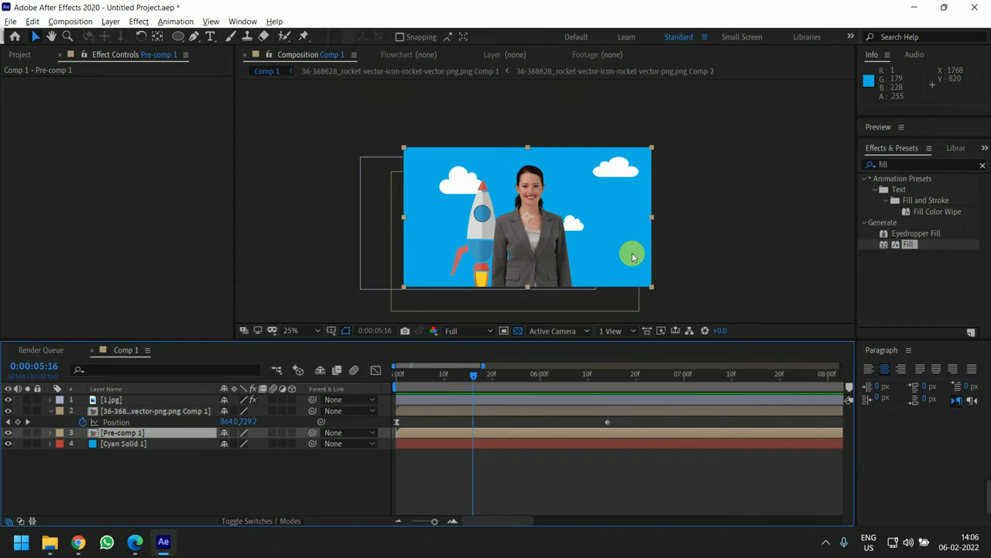
- Switch to Chrome to view the YouTube rocket lift-off reference video, and return to After Effects
{"action": "mouse_move", "coordinate": [78, 541]}
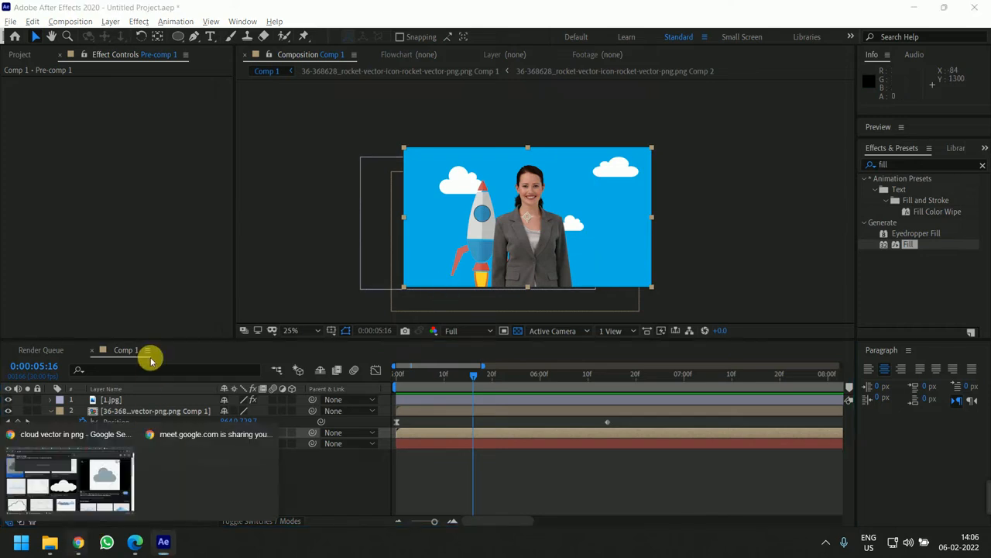
{"action": "left_click", "coordinate": [108, 478]}
{"action": "left_click", "coordinate": [99, 11]}
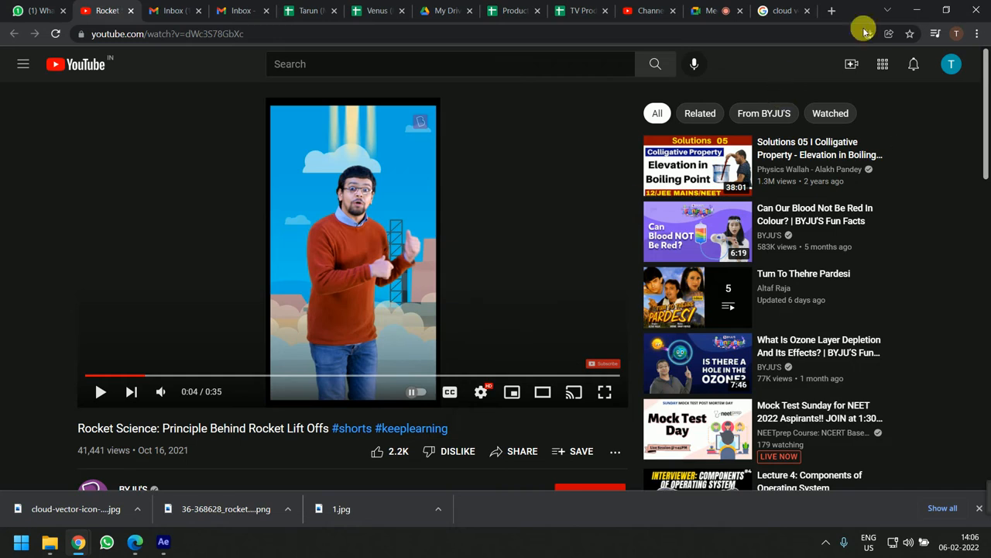
{"action": "left_click", "coordinate": [917, 10]}
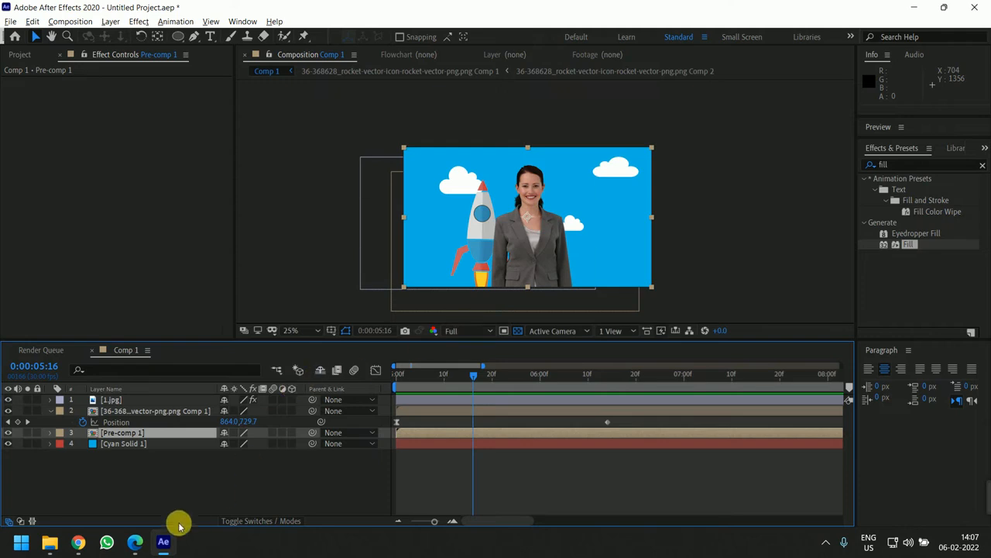
- Switch back to Chrome, open WhatsApp Web and dismiss the downloads bar
{"action": "left_click", "coordinate": [331, 492]}
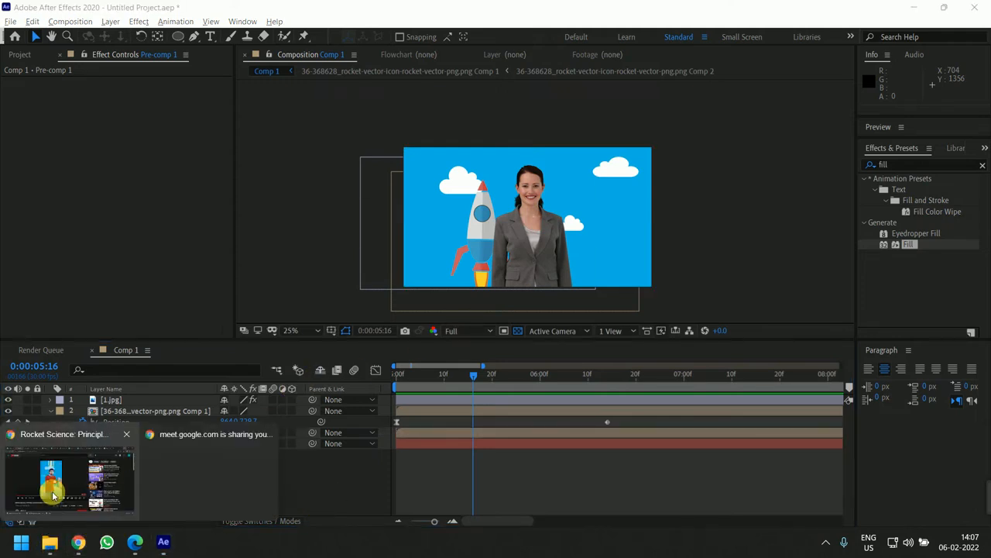
{"action": "left_click", "coordinate": [69, 504]}
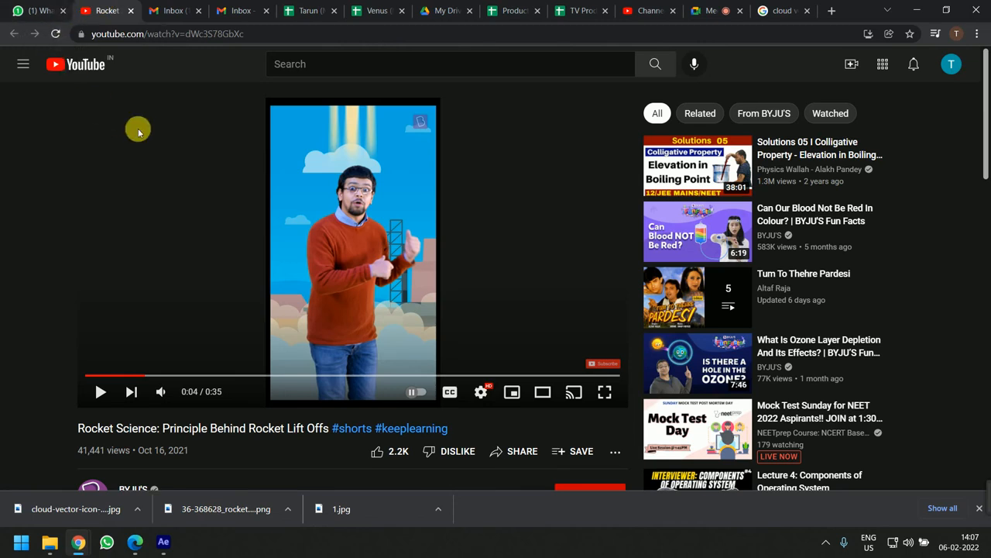
{"action": "left_click", "coordinate": [17, 9]}
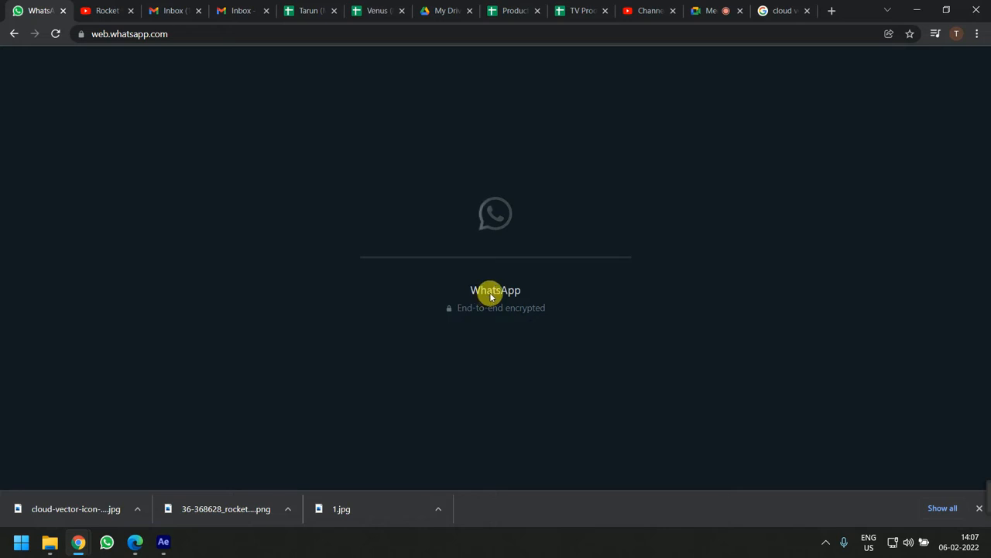
{"action": "left_click", "coordinate": [979, 508]}
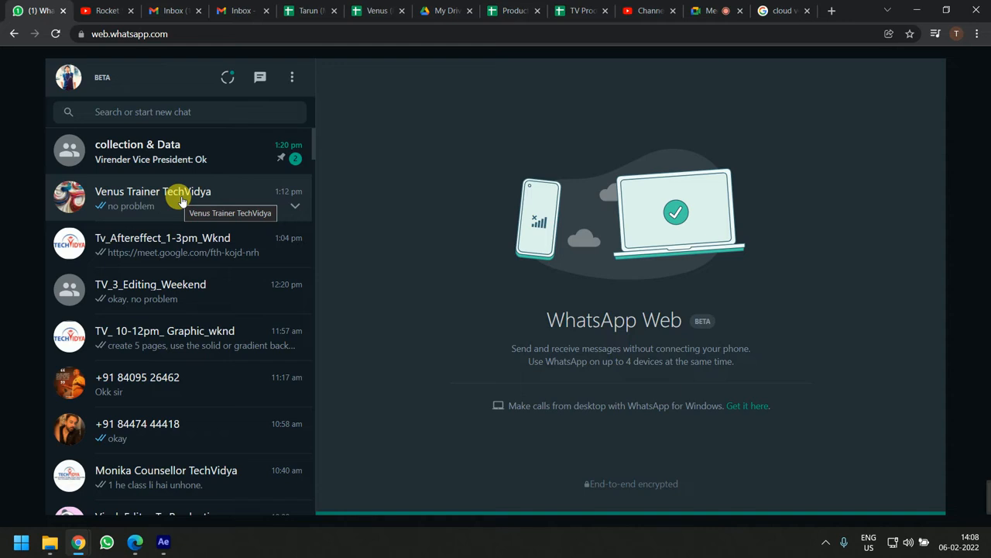
- Open the info of the Tv_Aftereffect_1-3pm_Wknd group and go to the chat of the participant listed below the Venus trainer
{"action": "left_click", "coordinate": [193, 246]}
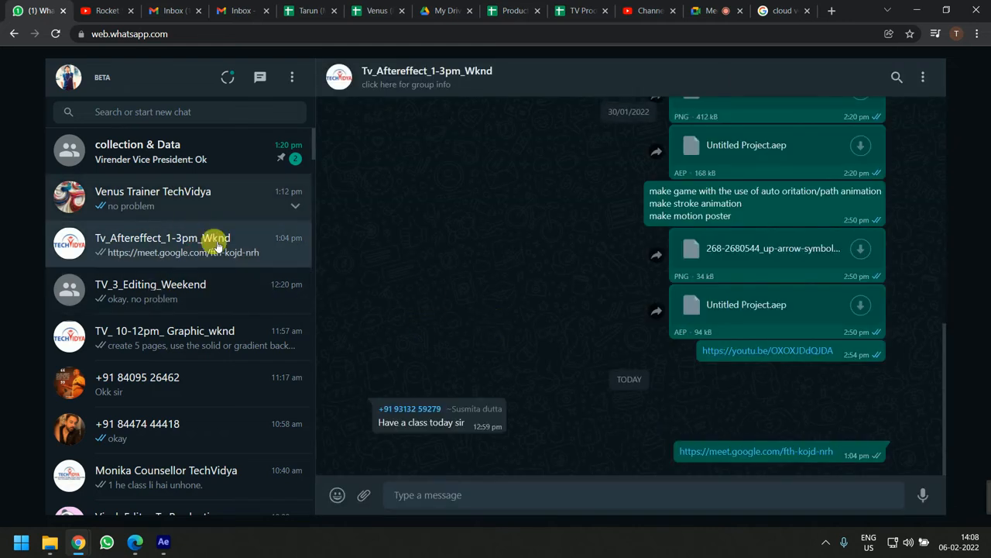
{"action": "left_click", "coordinate": [491, 89]}
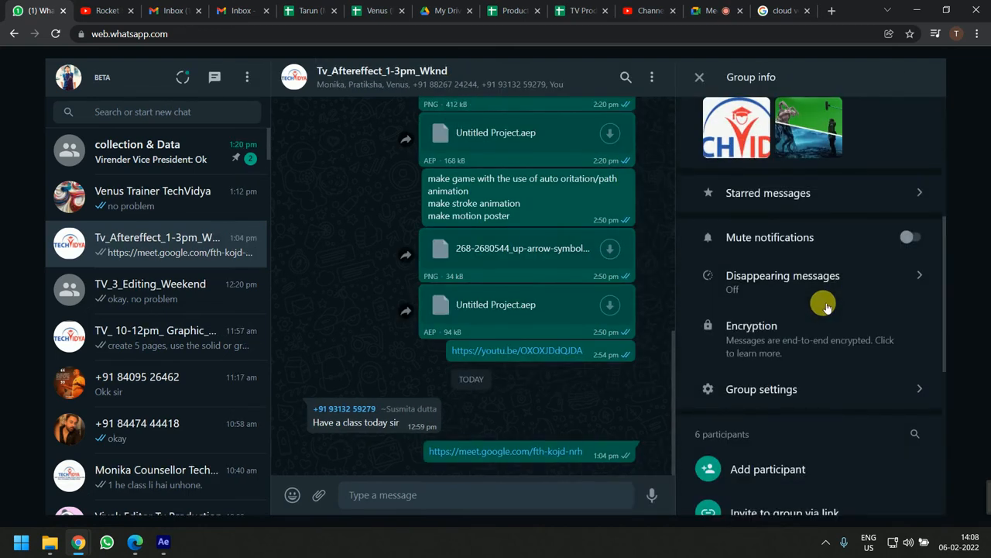
{"action": "scroll", "coordinate": [826, 308], "scroll_direction": "down", "scroll_amount": 5}
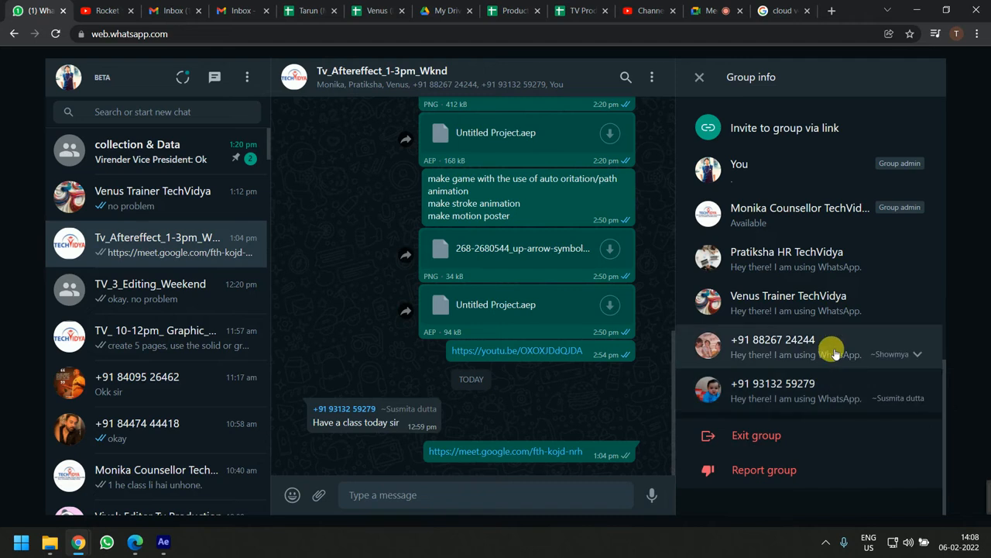
{"action": "left_click", "coordinate": [810, 348]}
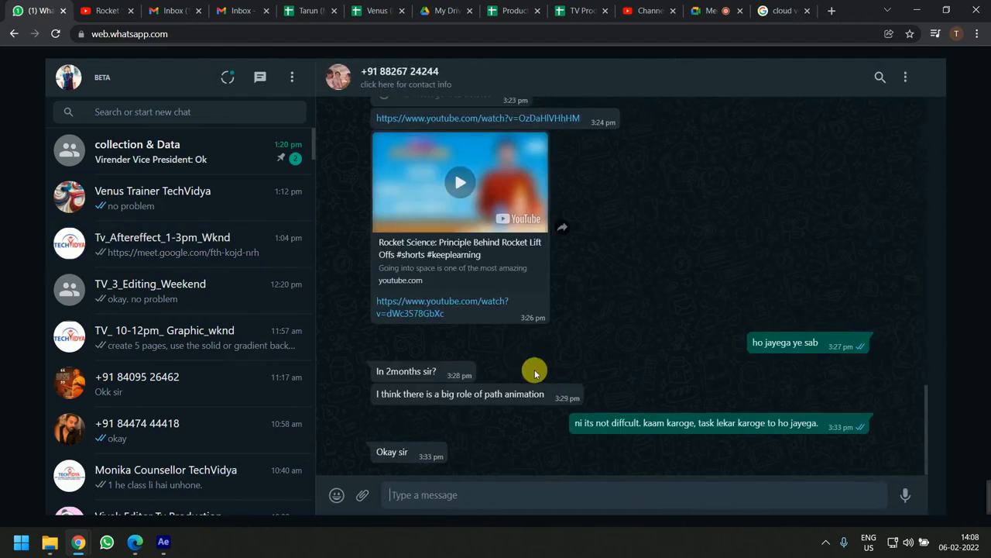
- Find the YouTube links shared in the chat and open the one sent between the 3-D glasses and rocket science videos
{"action": "scroll", "coordinate": [588, 337], "scroll_direction": "up", "scroll_amount": 2}
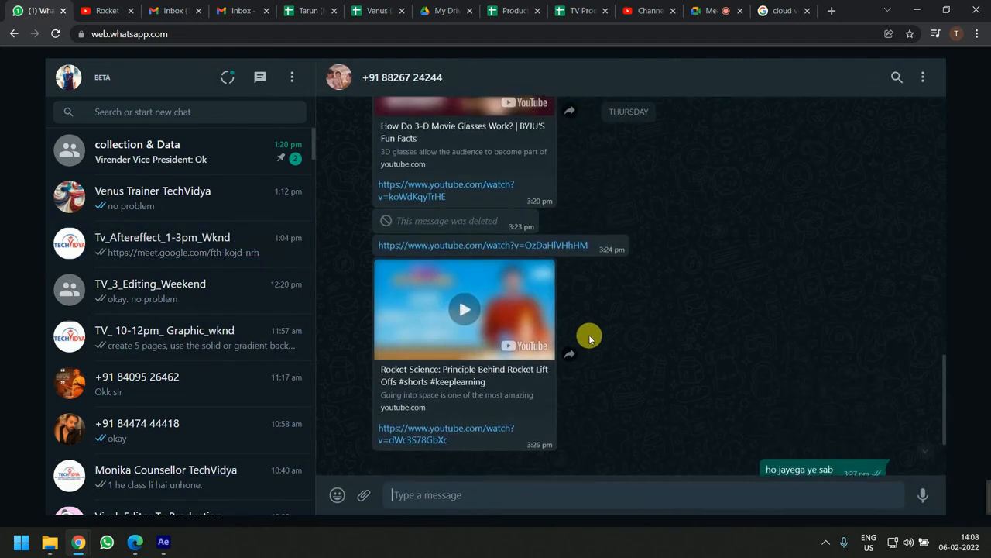
{"action": "scroll", "coordinate": [589, 337], "scroll_direction": "up", "scroll_amount": 2}
{"action": "left_click", "coordinate": [474, 318]}
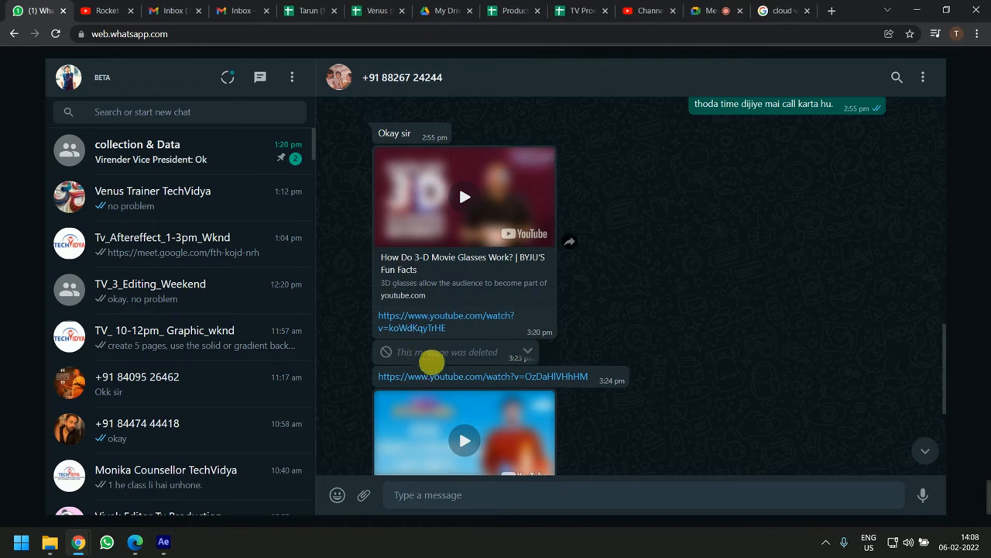
{"action": "left_click", "coordinate": [435, 375]}
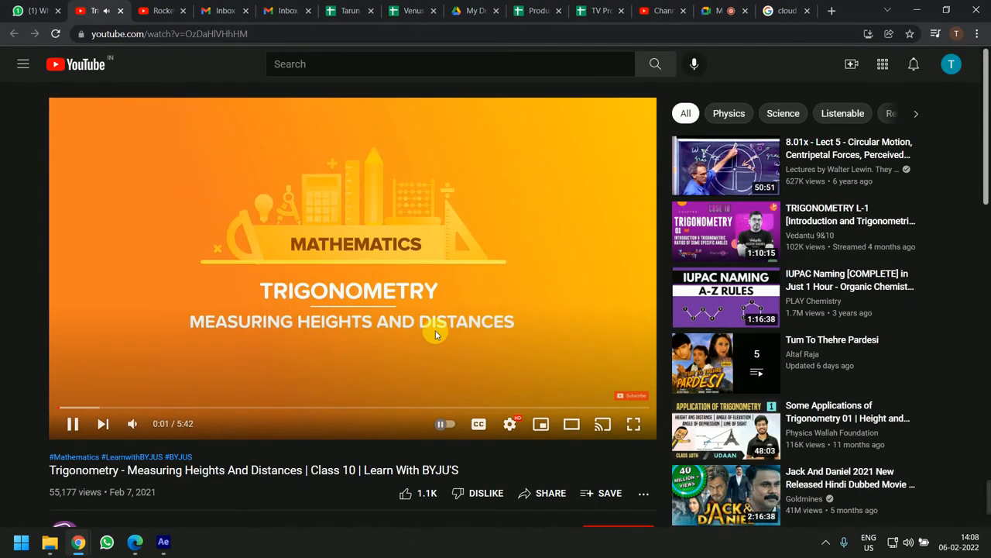
- Restart the trigonometry video, watch the mountain scene with trees on a green field, and pause at 0:16
{"action": "left_click", "coordinate": [436, 333]}
{"action": "left_click", "coordinate": [51, 406]}
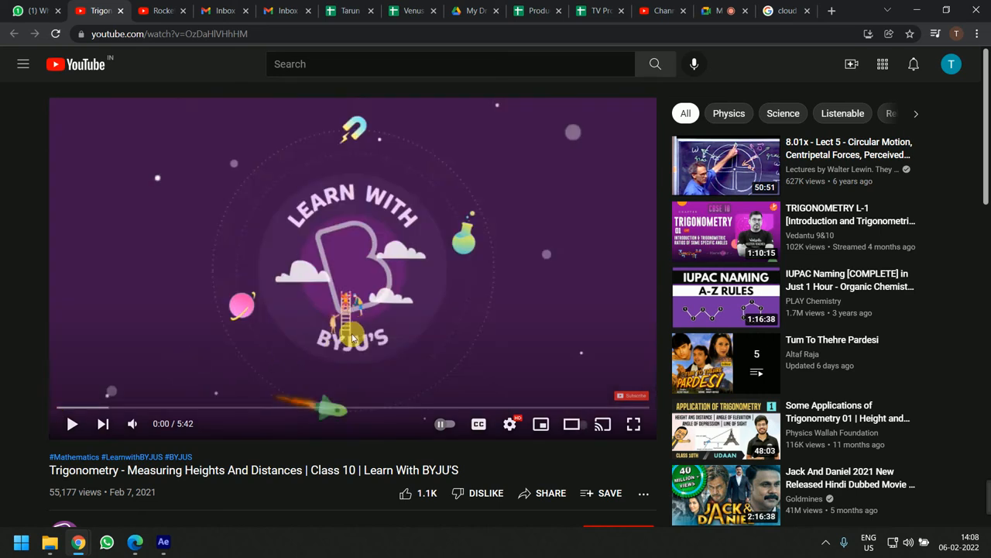
{"action": "left_click", "coordinate": [487, 316]}
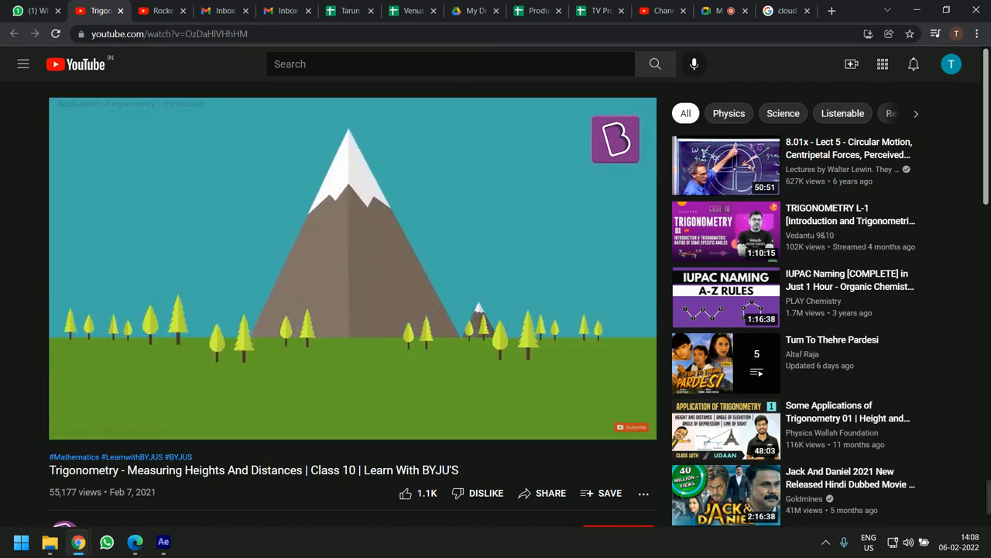
{"action": "left_click", "coordinate": [465, 398]}
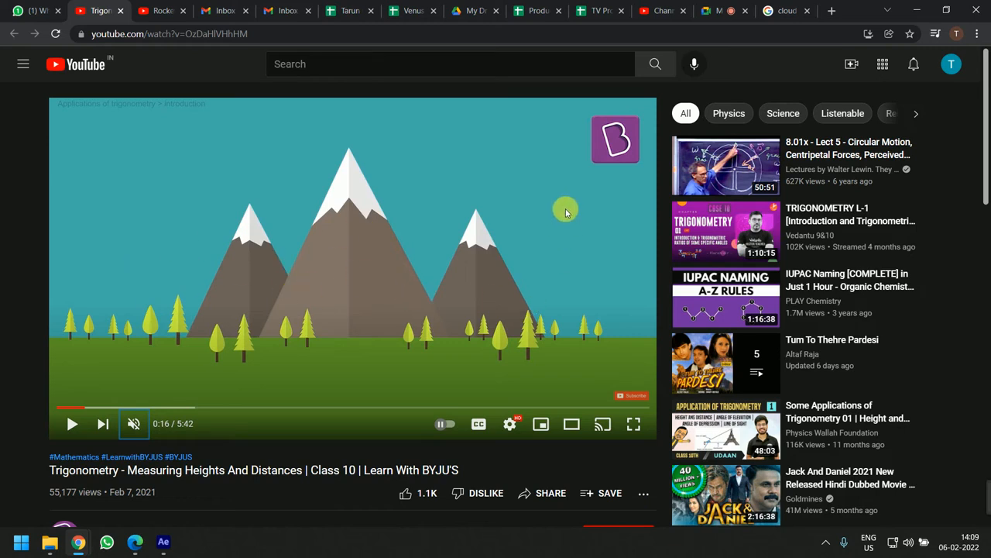
- Switch to the Google Images results and search for "hill vector png"
{"action": "left_click", "coordinate": [787, 10]}
{"action": "left_click", "coordinate": [487, 69]}
{"action": "left_click", "coordinate": [296, 74]}
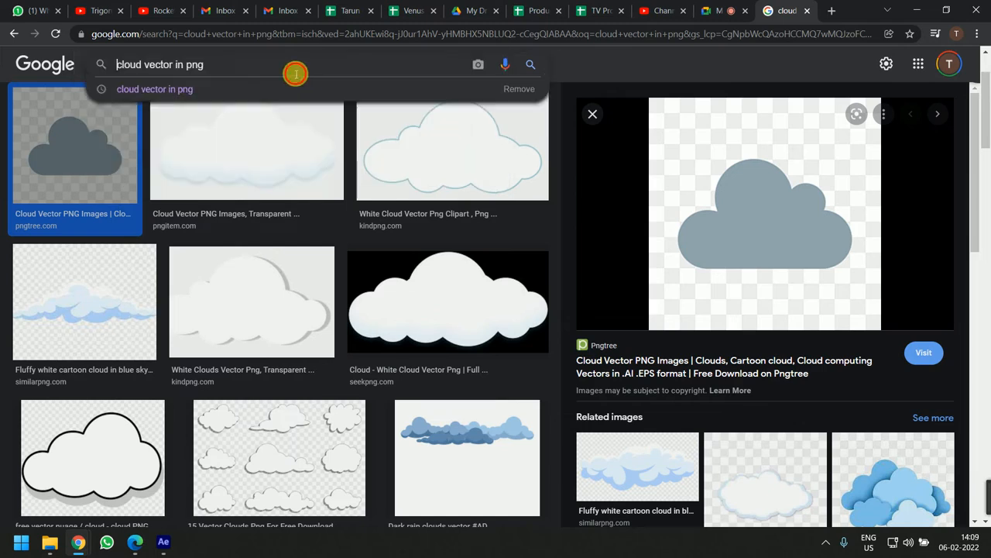
{"action": "left_click_drag", "start_coordinate": [296, 74], "coordinate": [0, 89]}
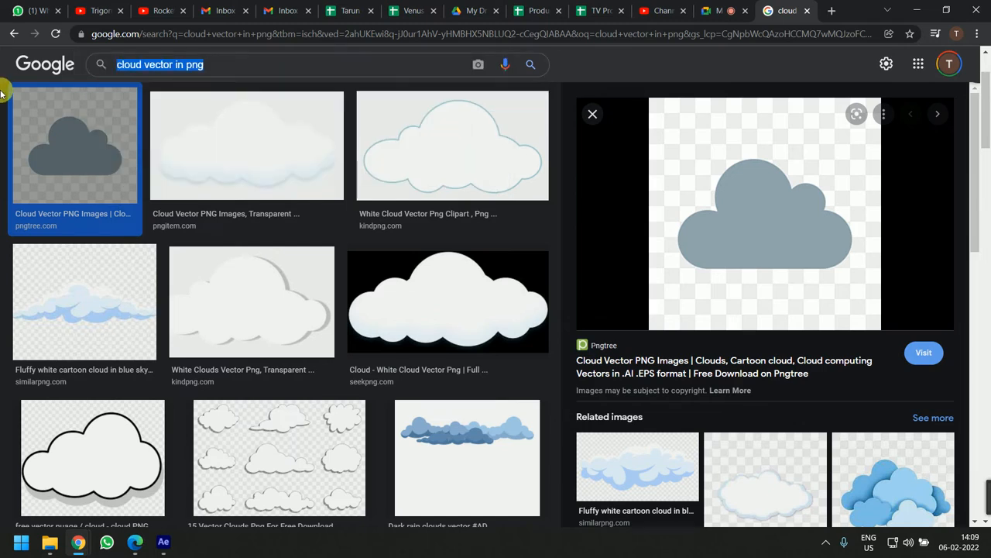
{"action": "type", "text": "hill p"}
{"action": "key", "text": "BackSpace"}
{"action": "type", "text": "vecgo"}
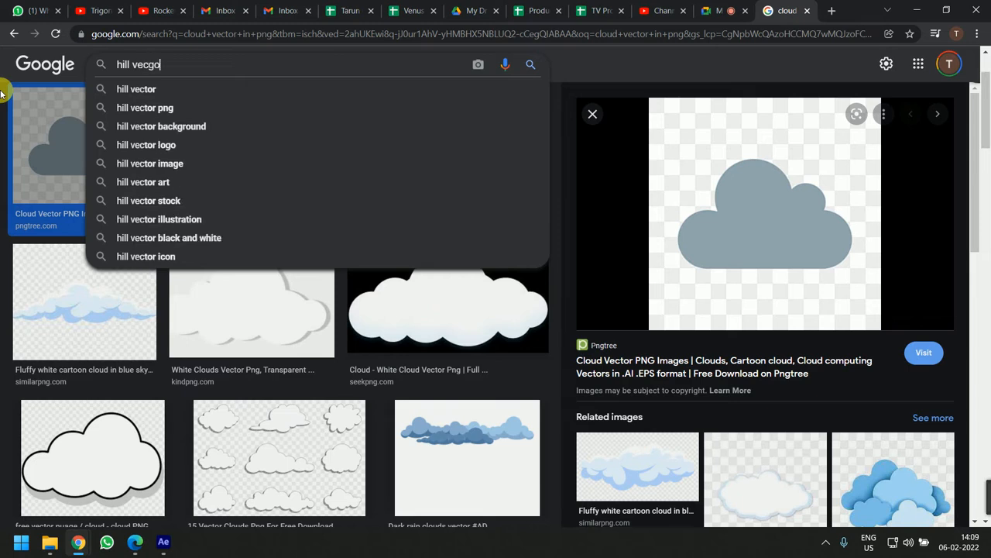
{"action": "key", "text": "BackSpace"}
{"action": "key", "text": "BackSpace"}
{"action": "type", "text": "tor png"}
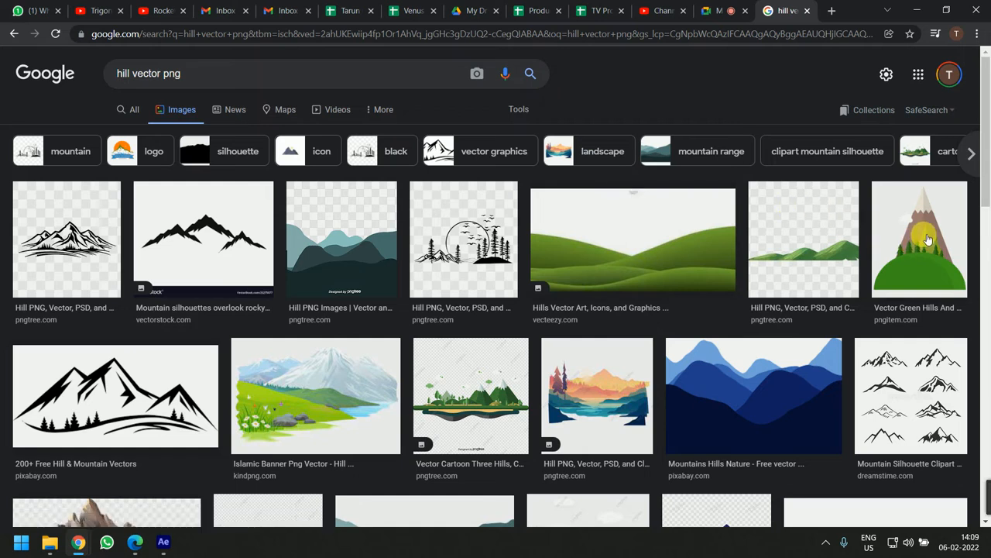
- Browse the hill vector results, preview the PNGitem picture of green hills and a mountain, and check its related images
{"action": "scroll", "coordinate": [550, 367], "scroll_direction": "down", "scroll_amount": 4}
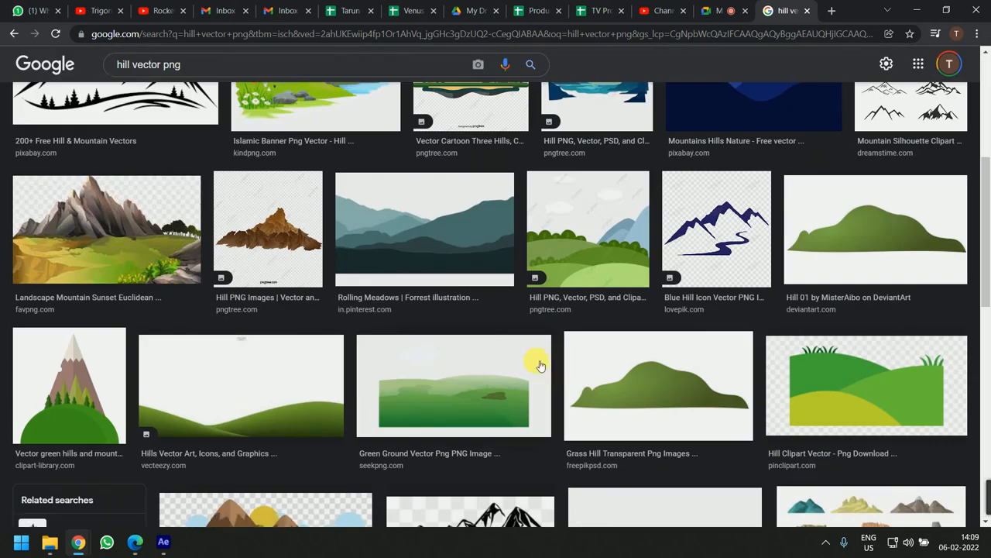
{"action": "scroll", "coordinate": [558, 360], "scroll_direction": "down", "scroll_amount": 8}
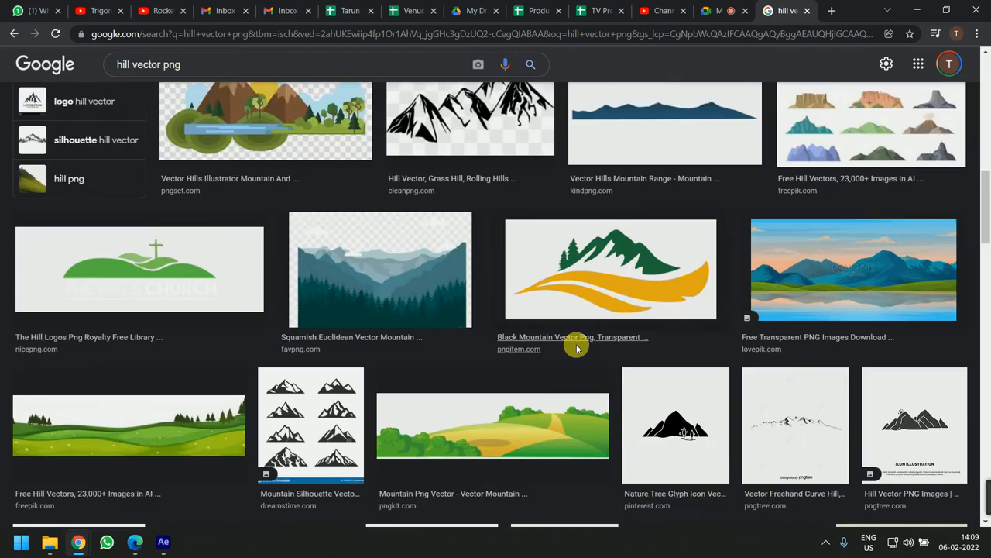
{"action": "scroll", "coordinate": [543, 364], "scroll_direction": "down", "scroll_amount": 3}
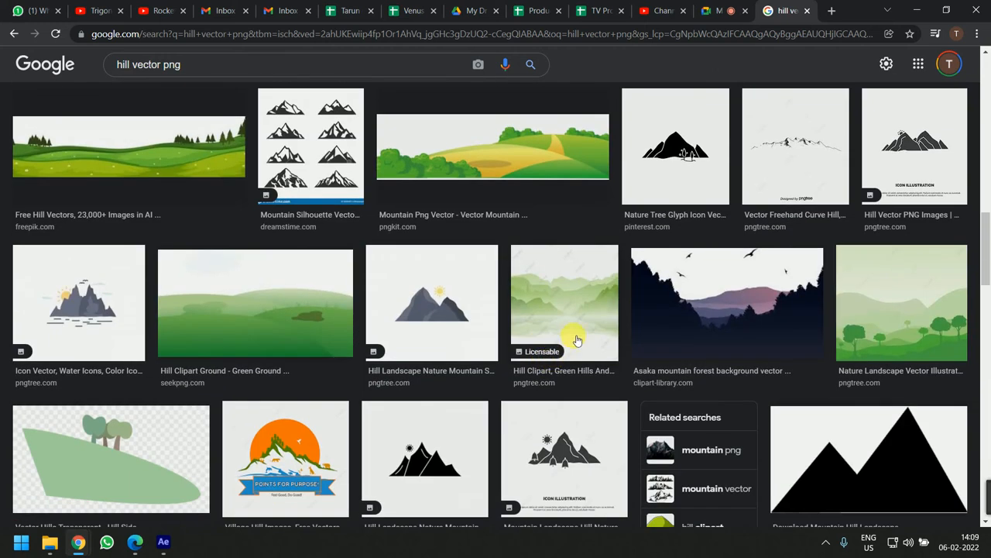
{"action": "scroll", "coordinate": [587, 356], "scroll_direction": "down", "scroll_amount": 3}
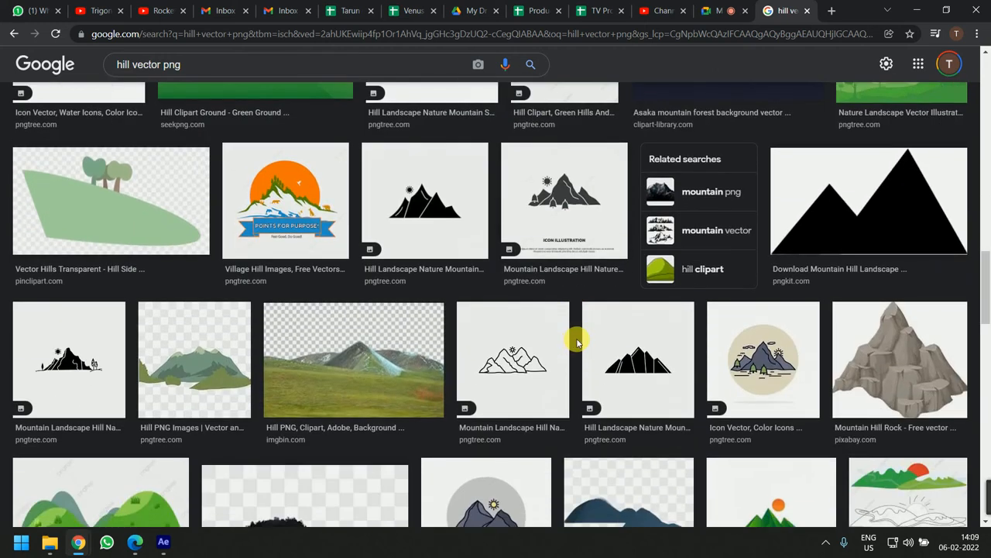
{"action": "scroll", "coordinate": [577, 337], "scroll_direction": "down", "scroll_amount": 7}
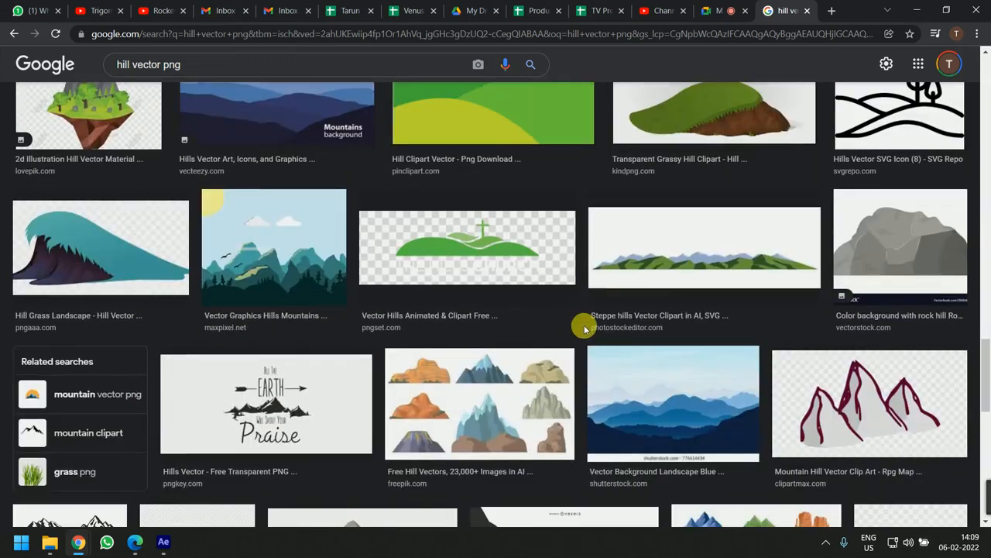
{"action": "scroll", "coordinate": [559, 342], "scroll_direction": "up", "scroll_amount": 15}
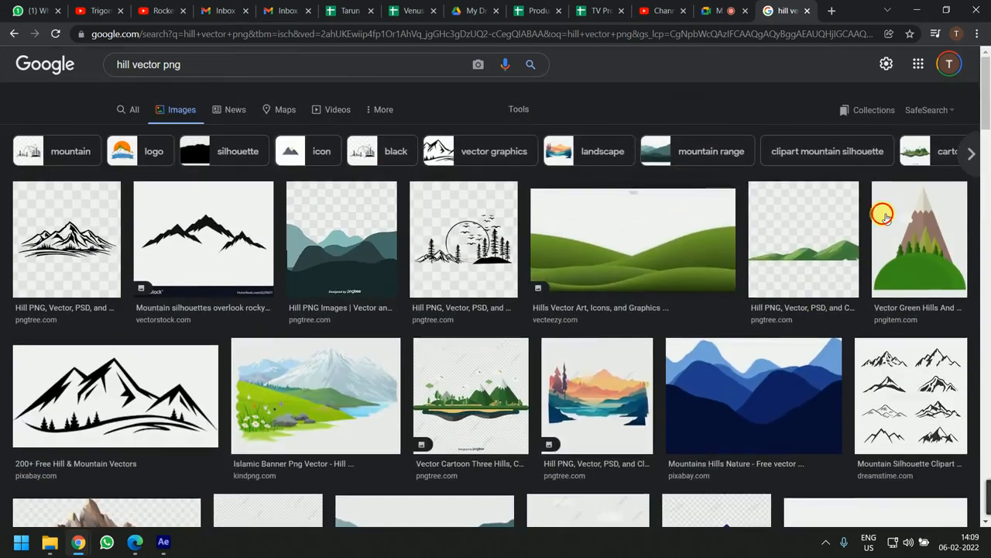
{"action": "left_click", "coordinate": [884, 215]}
{"action": "scroll", "coordinate": [799, 379], "scroll_direction": "down", "scroll_amount": 3}
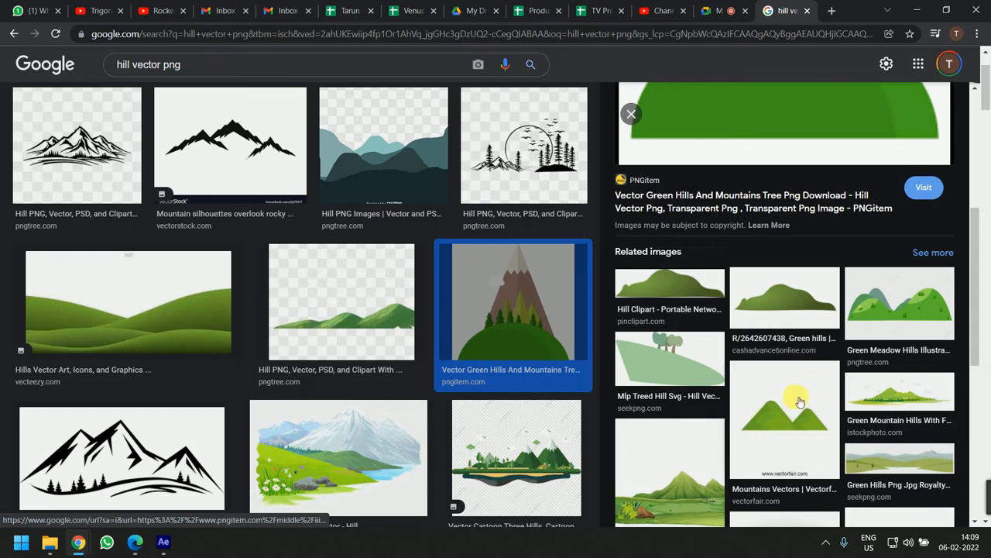
{"action": "scroll", "coordinate": [801, 402], "scroll_direction": "down", "scroll_amount": 8}
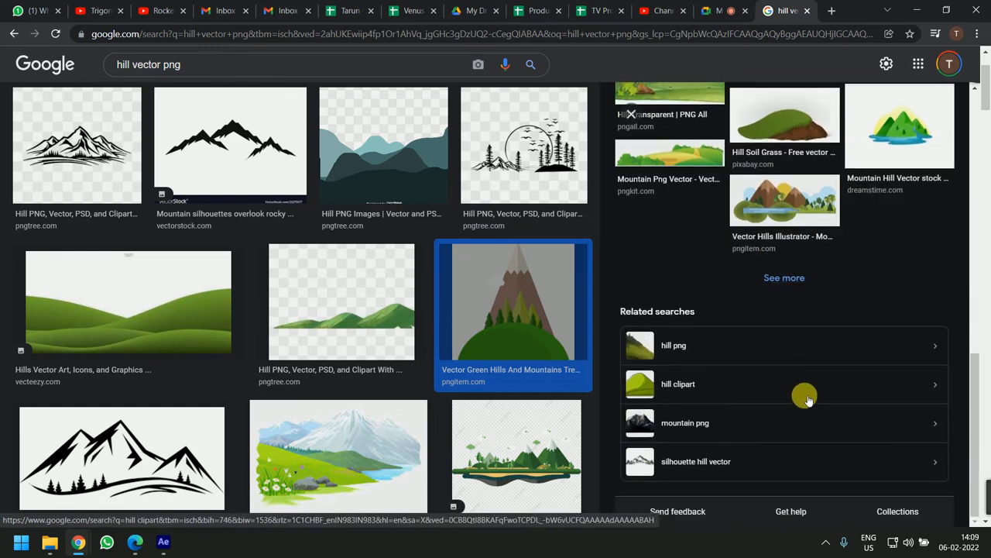
{"action": "scroll", "coordinate": [807, 398], "scroll_direction": "up", "scroll_amount": 10}
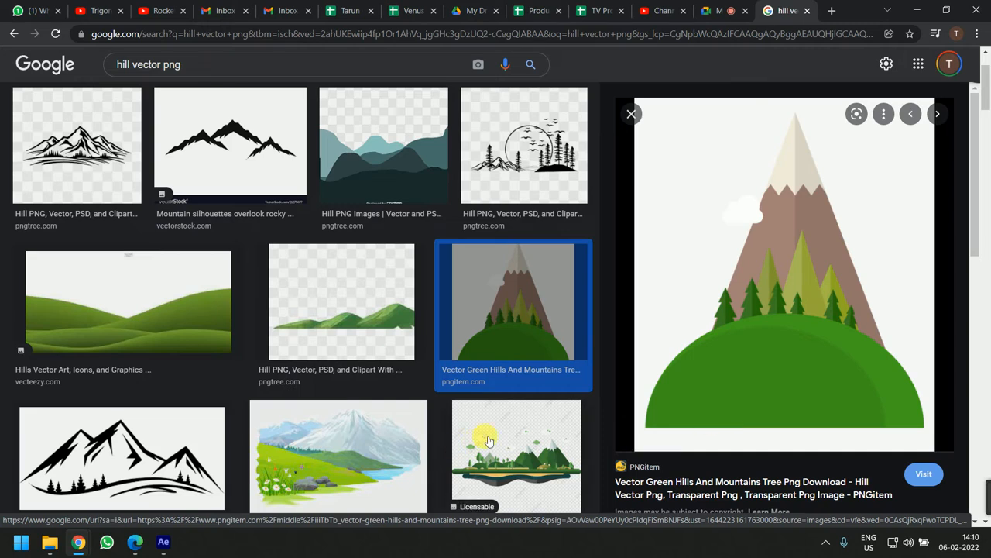
- Look further through the related images and results, and preview the Clipart Library version of the green hill and mountain
{"action": "scroll", "coordinate": [698, 348], "scroll_direction": "down", "scroll_amount": 4}
{"action": "scroll", "coordinate": [759, 364], "scroll_direction": "down", "scroll_amount": 5}
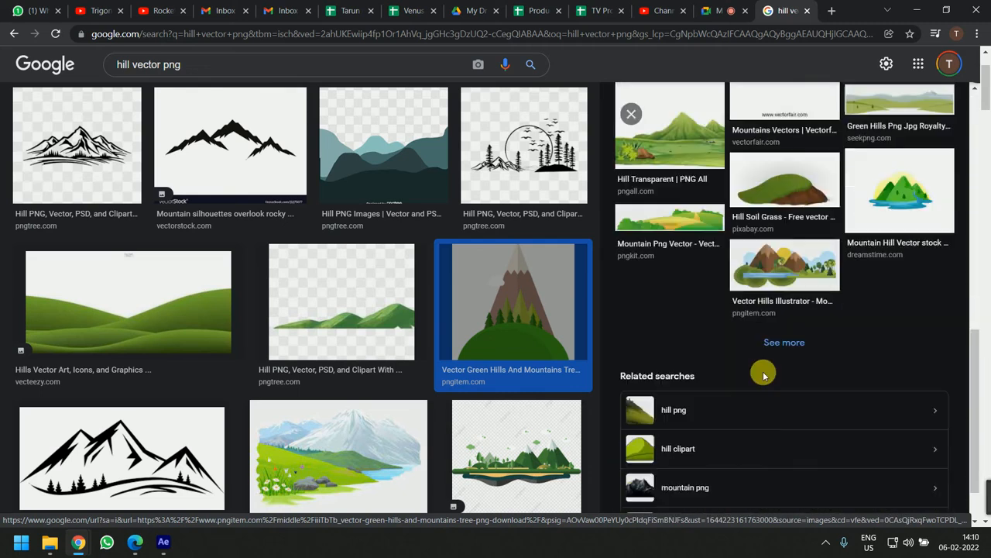
{"action": "scroll", "coordinate": [463, 394], "scroll_direction": "down", "scroll_amount": 5}
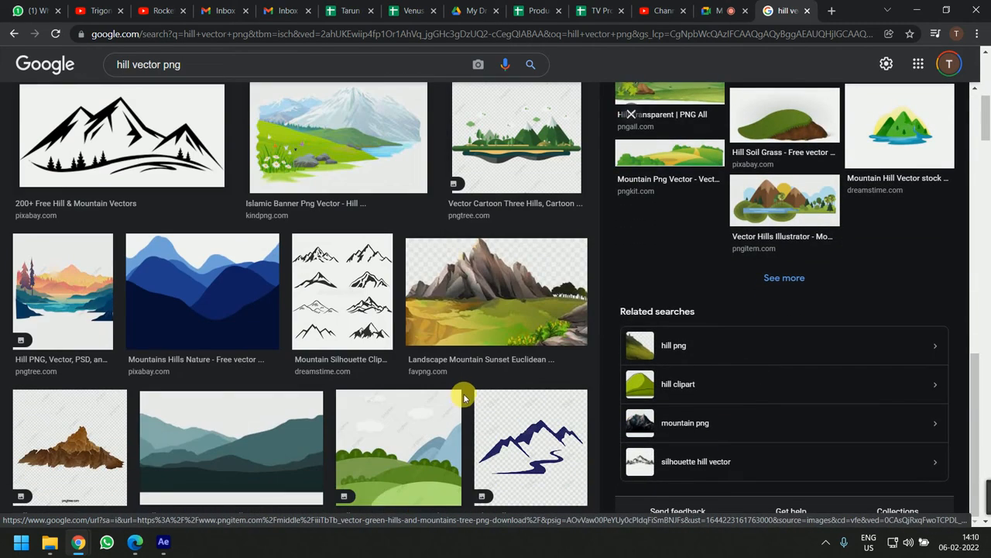
{"action": "scroll", "coordinate": [466, 390], "scroll_direction": "down", "scroll_amount": 5}
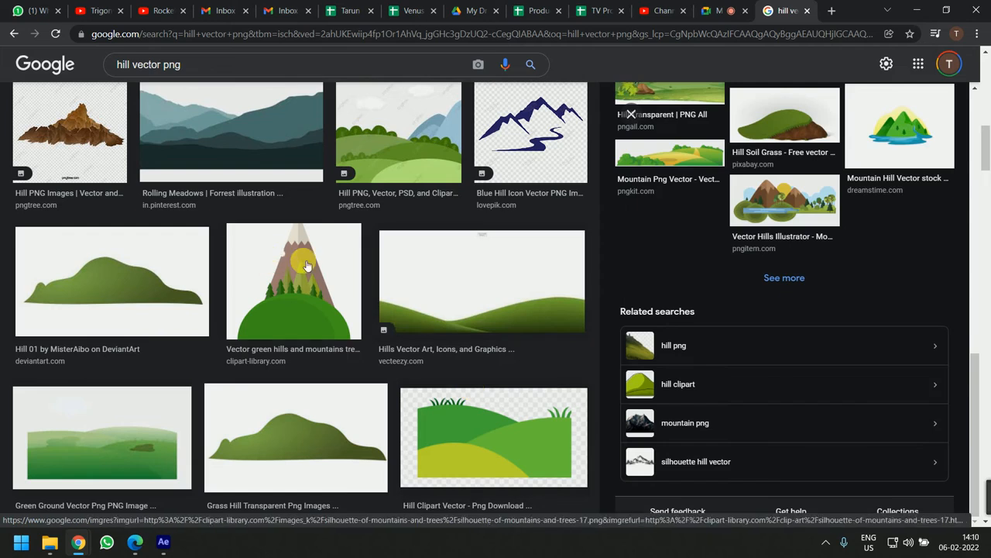
{"action": "left_click", "coordinate": [277, 261]}
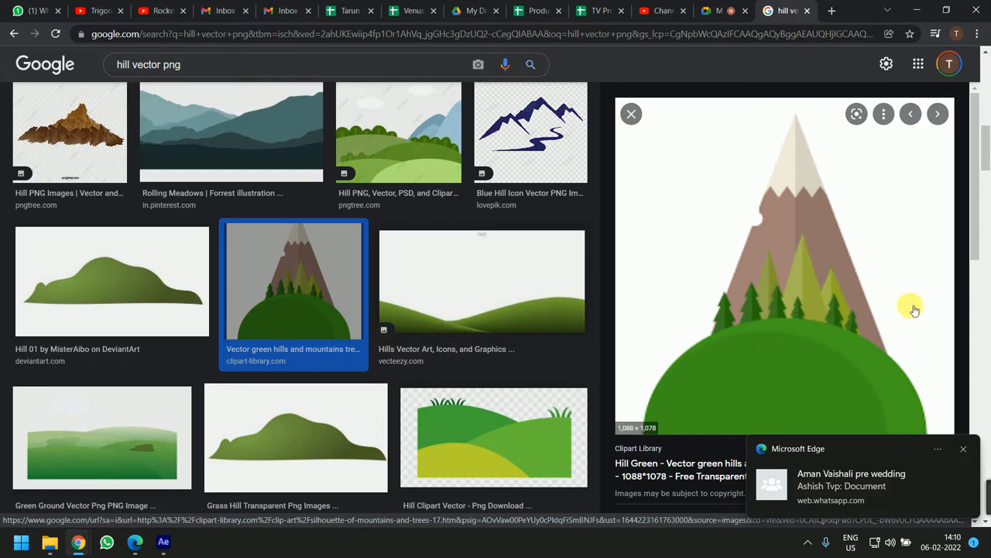
{"action": "scroll", "coordinate": [349, 318], "scroll_direction": "down", "scroll_amount": 6}
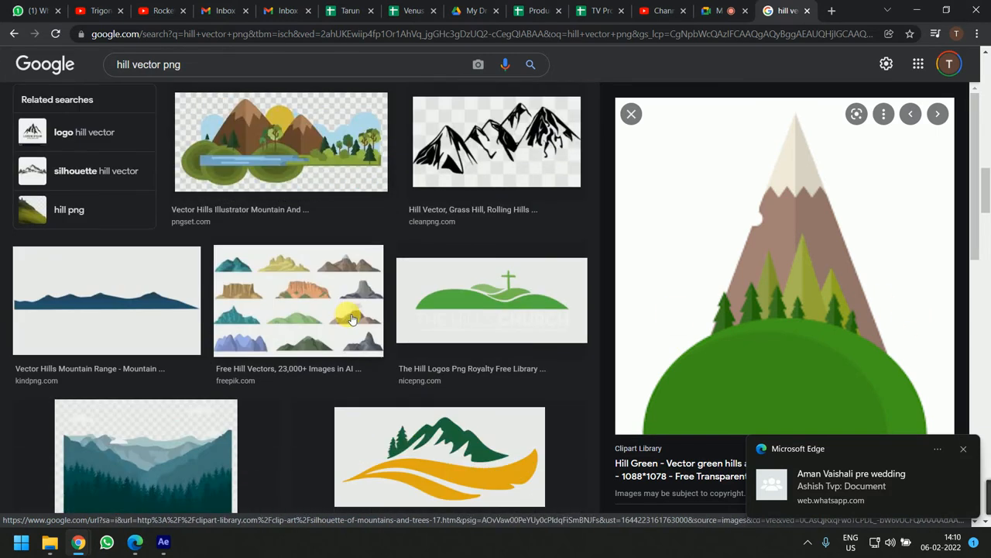
- Open the mountain image's Clipart Library page, try to open the image there, and return from the pop-up tab to the page
{"action": "left_click", "coordinate": [757, 299]}
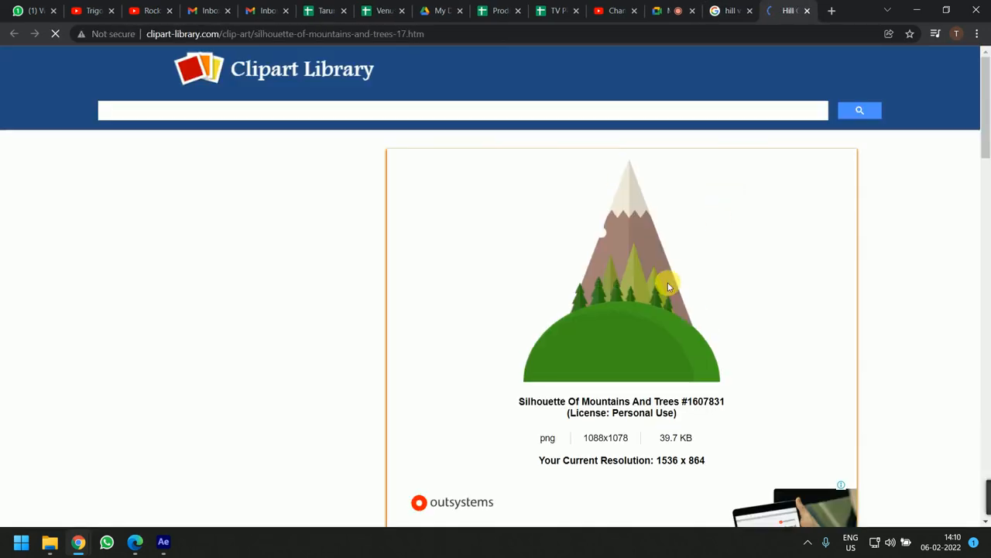
{"action": "scroll", "coordinate": [653, 299], "scroll_direction": "down", "scroll_amount": 4}
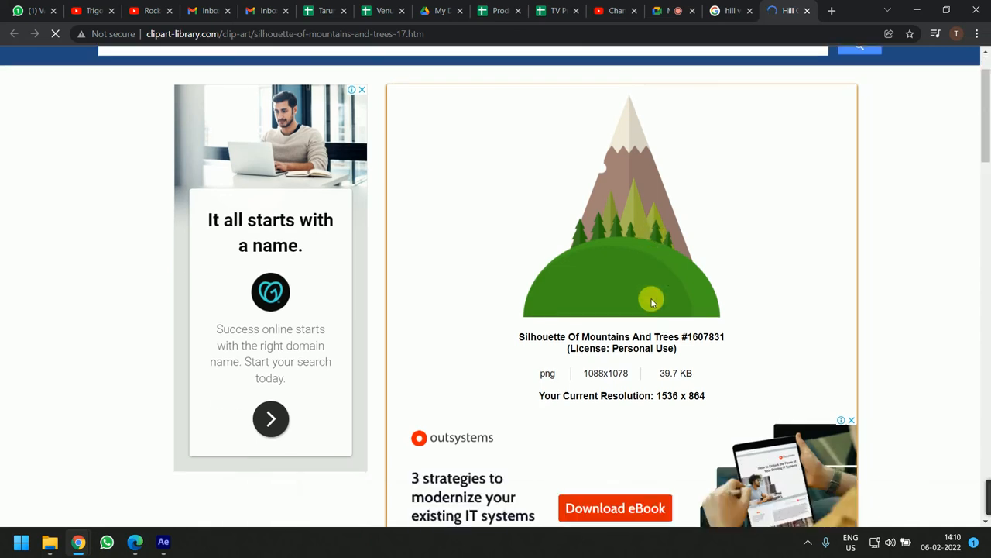
{"action": "scroll", "coordinate": [653, 294], "scroll_direction": "up", "scroll_amount": 4}
{"action": "left_click", "coordinate": [643, 288]}
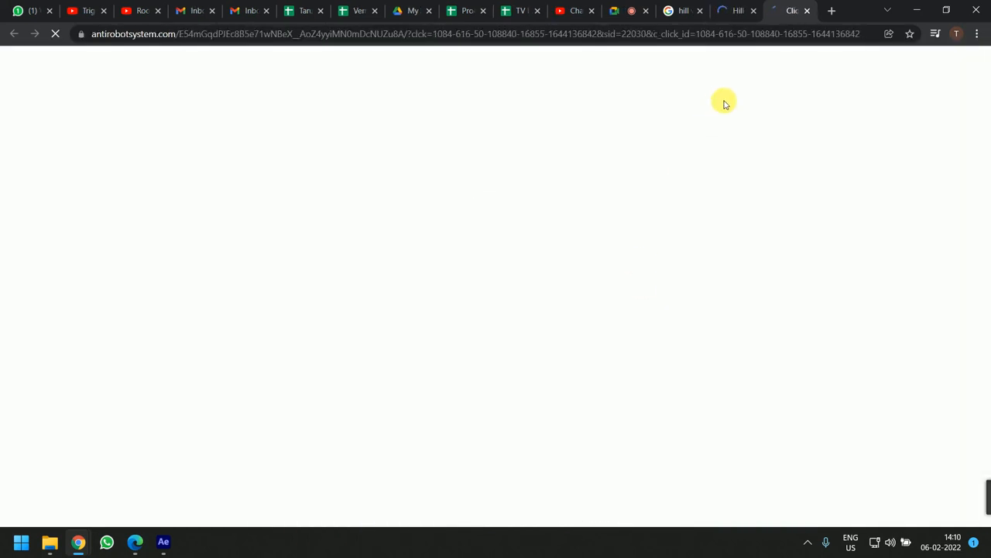
{"action": "left_click", "coordinate": [746, 7]}
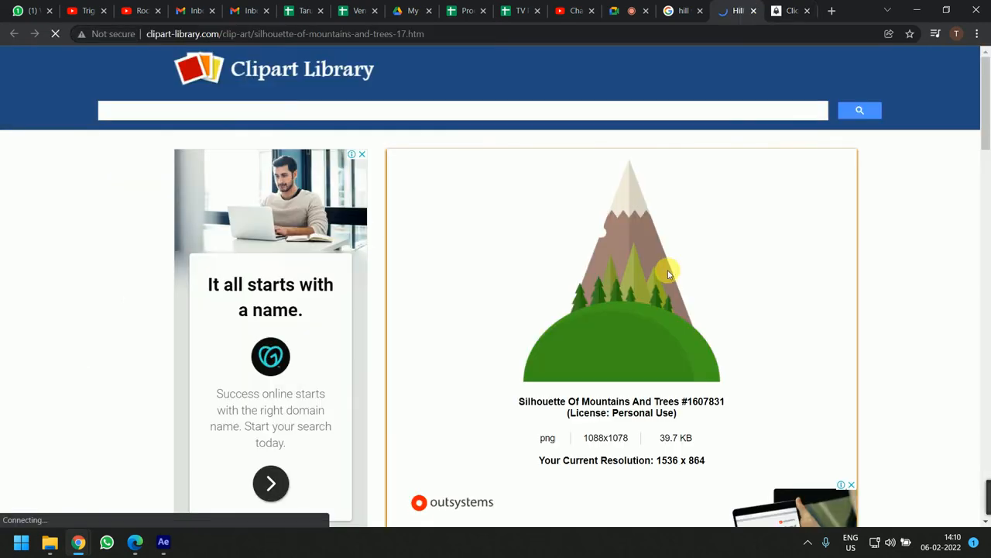
{"action": "scroll", "coordinate": [664, 268], "scroll_direction": "down", "scroll_amount": 3}
{"action": "scroll", "coordinate": [666, 265], "scroll_direction": "up", "scroll_amount": 3}
- Go back to the Google Images results for hill vectors and review the first ones again
{"action": "left_click", "coordinate": [685, 10]}
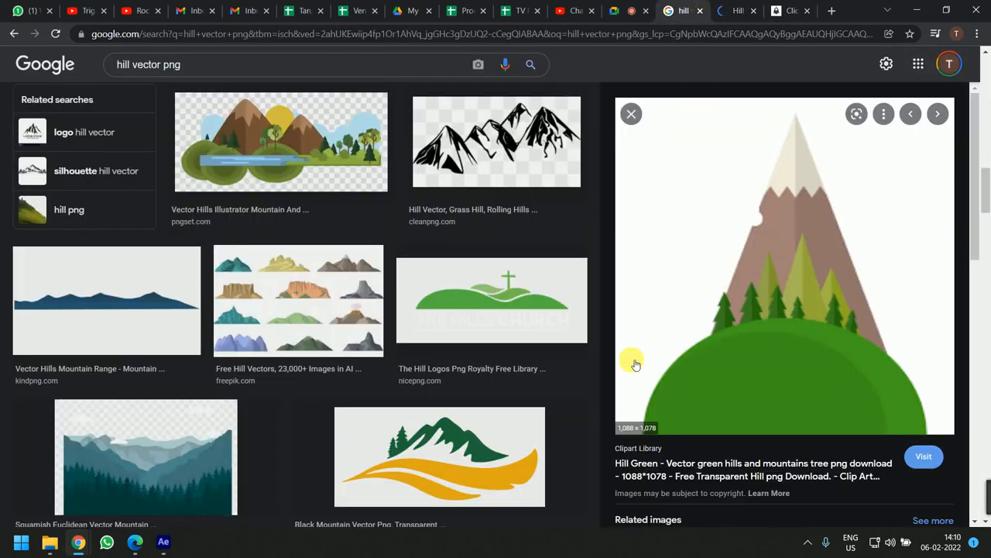
{"action": "scroll", "coordinate": [592, 373], "scroll_direction": "up", "scroll_amount": 10}
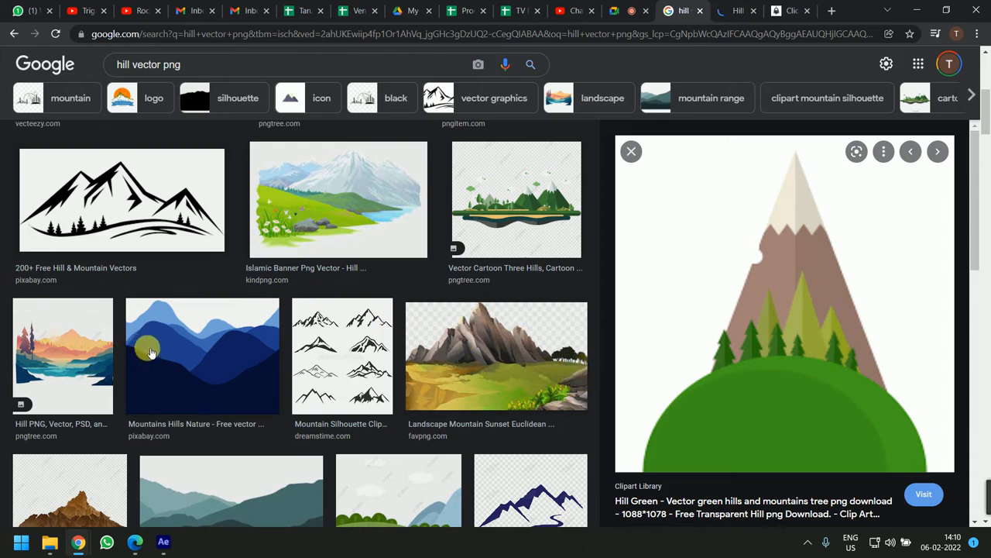
{"action": "scroll", "coordinate": [457, 267], "scroll_direction": "up", "scroll_amount": 4}
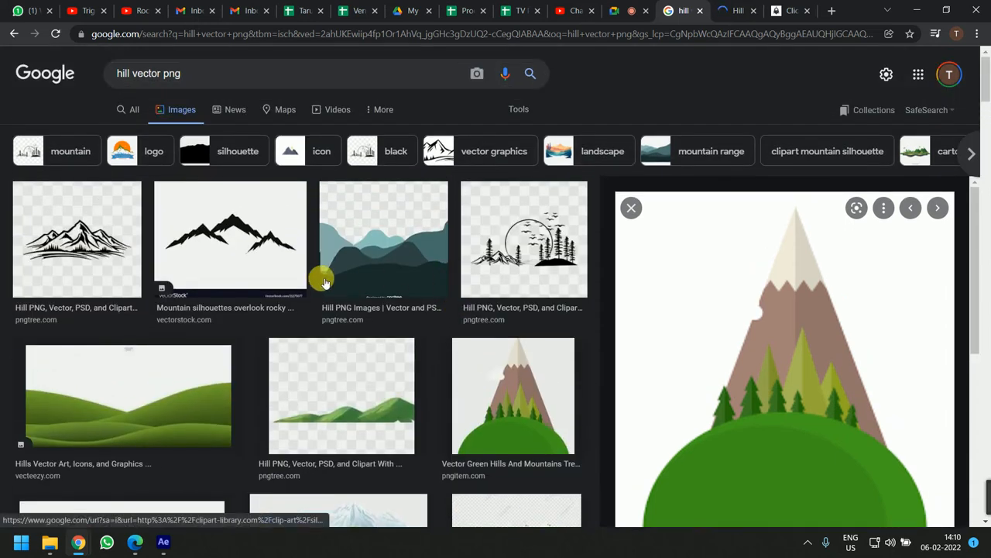
- Preview the PNGitem picture of green hills and a mountain and look through its related images and further hill results
{"action": "left_click", "coordinate": [507, 395]}
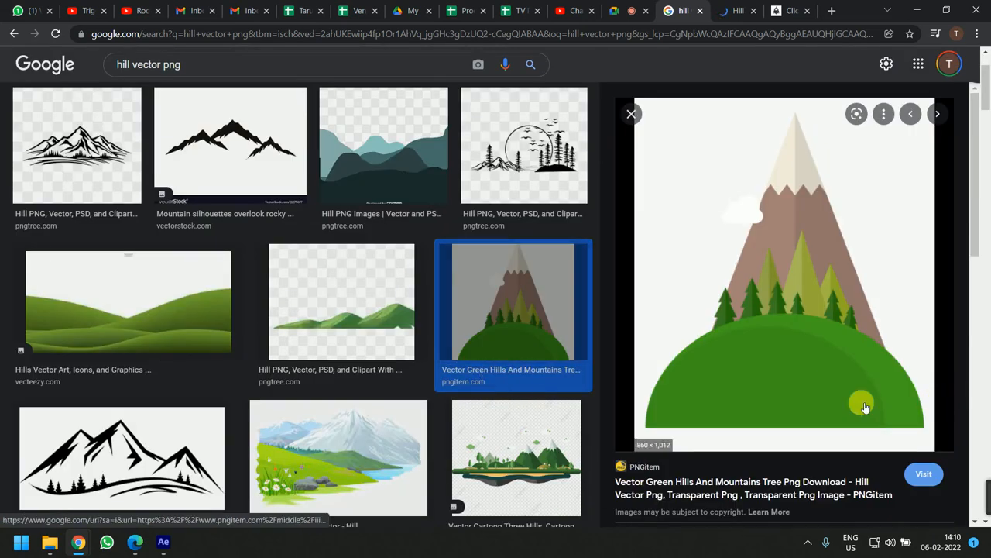
{"action": "scroll", "coordinate": [887, 404], "scroll_direction": "down", "scroll_amount": 3}
{"action": "scroll", "coordinate": [848, 436], "scroll_direction": "down", "scroll_amount": 5}
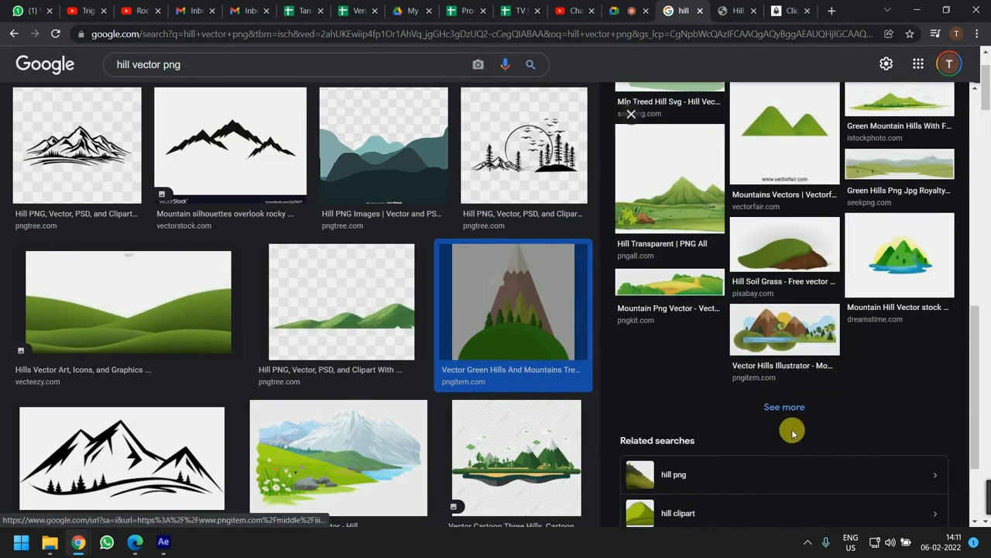
{"action": "scroll", "coordinate": [766, 435], "scroll_direction": "down", "scroll_amount": 2}
{"action": "scroll", "coordinate": [404, 365], "scroll_direction": "down", "scroll_amount": 5}
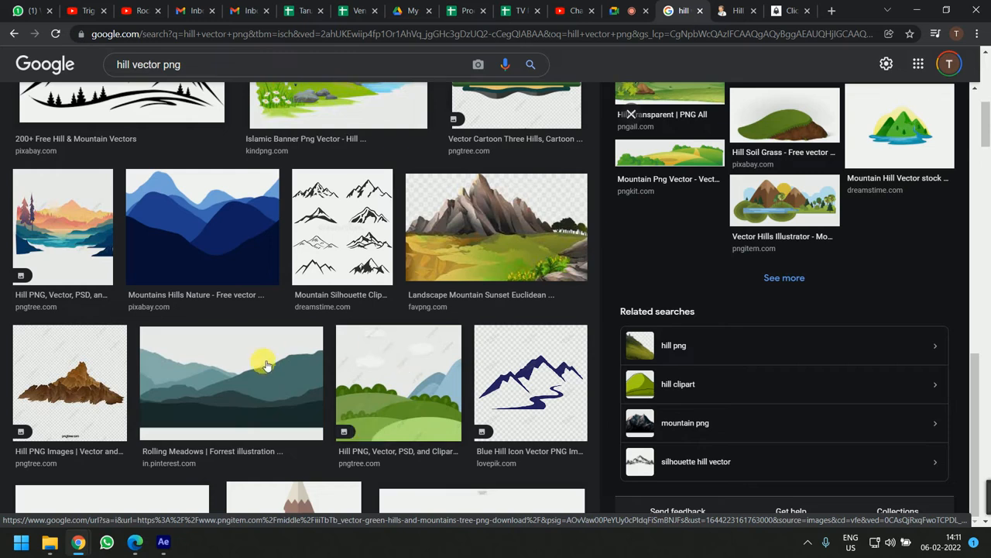
{"action": "scroll", "coordinate": [266, 365], "scroll_direction": "down", "scroll_amount": 3}
- Open the Clipart Library page of the green hill and mountain image and bring up its full-size download, dismissing the ad
{"action": "left_click", "coordinate": [306, 293]}
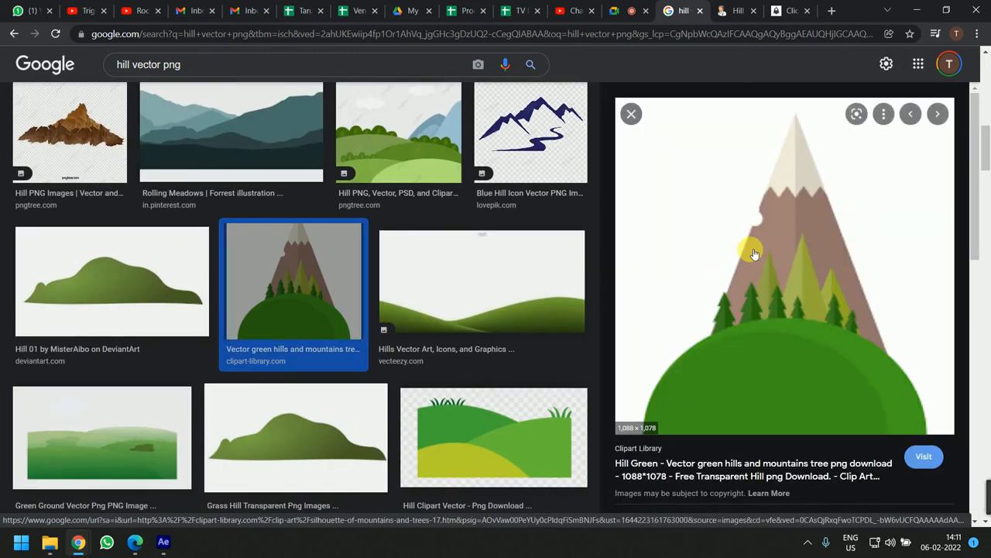
{"action": "left_click", "coordinate": [778, 240]}
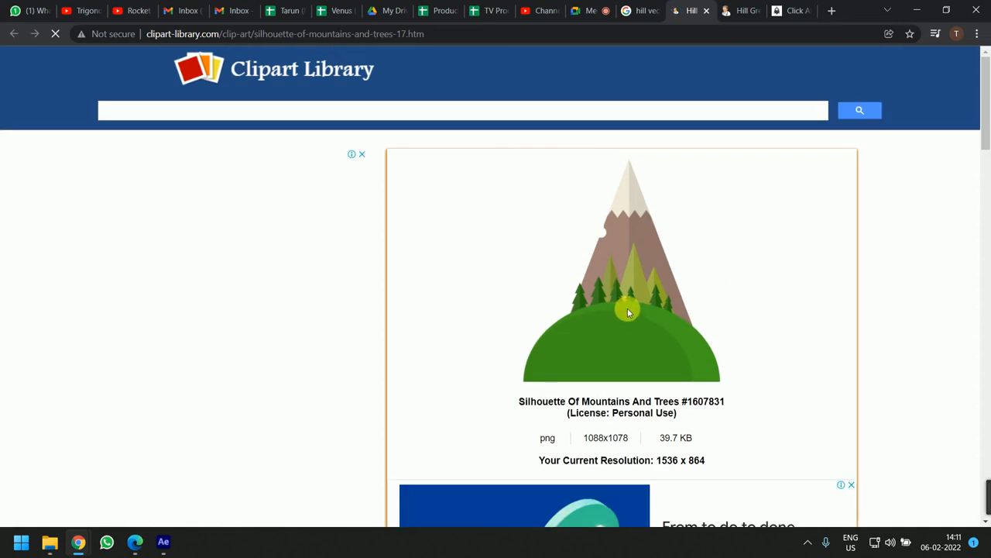
{"action": "scroll", "coordinate": [628, 310], "scroll_direction": "down", "scroll_amount": 5}
{"action": "scroll", "coordinate": [628, 309], "scroll_direction": "down", "scroll_amount": 5}
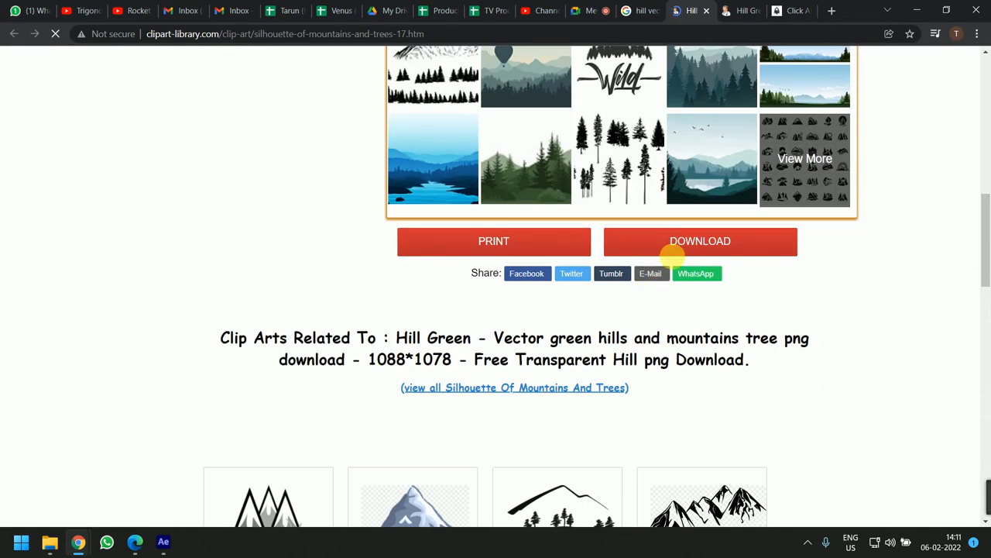
{"action": "left_click", "coordinate": [681, 243]}
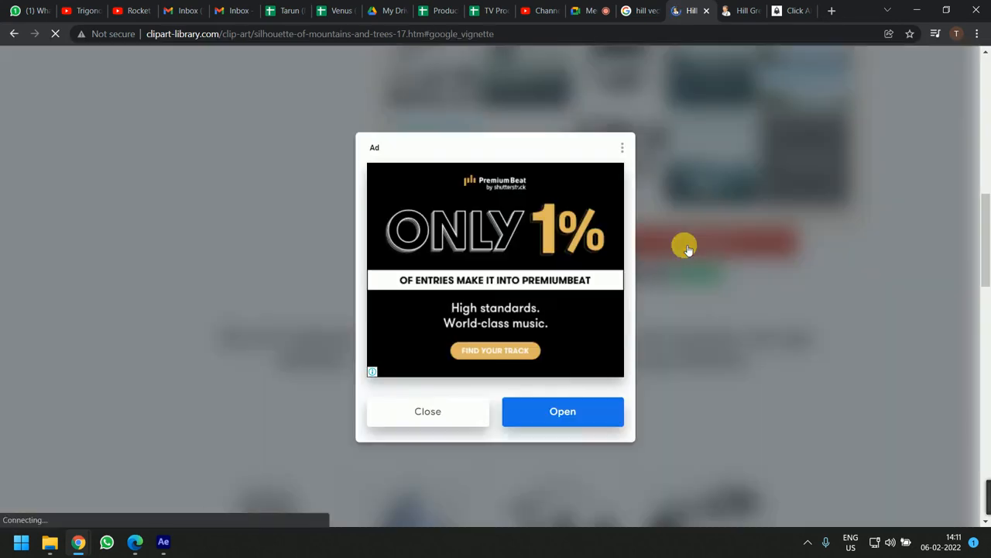
{"action": "left_click", "coordinate": [457, 418]}
{"action": "right_click", "coordinate": [529, 249]}
{"action": "left_click", "coordinate": [519, 245]}
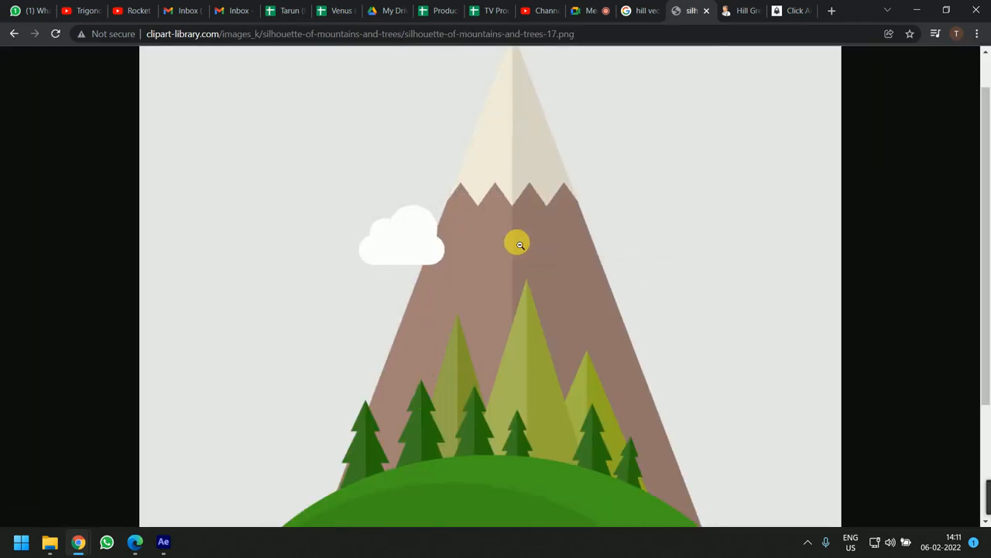
- Save the full-size mountain image to the Desktop as the PNG silhouette-of-mountains-and-trees-17
{"action": "right_click", "coordinate": [519, 245]}
{"action": "left_click", "coordinate": [584, 280]}
{"action": "right_click", "coordinate": [560, 272]}
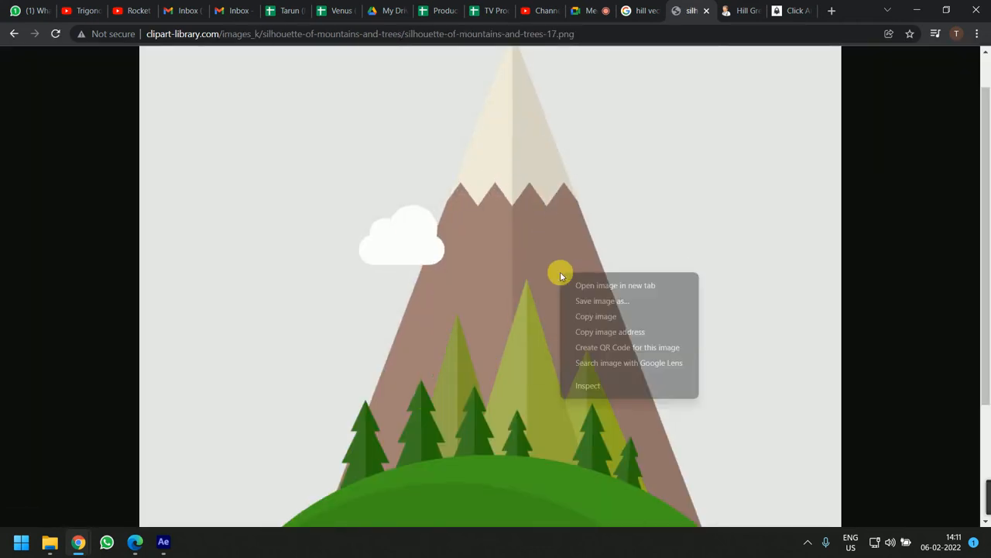
{"action": "left_click", "coordinate": [589, 301]}
{"action": "left_click", "coordinate": [116, 224]}
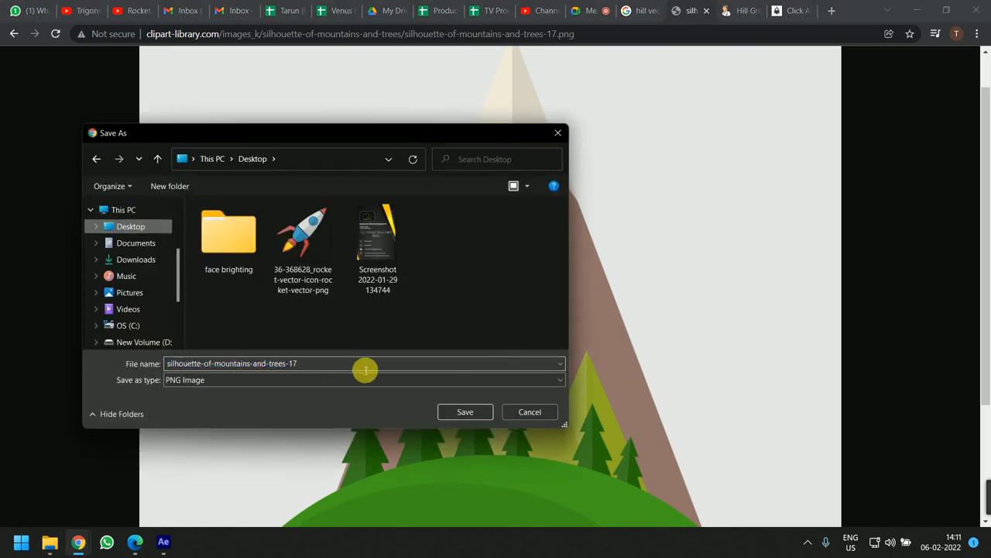
{"action": "left_click", "coordinate": [453, 411]}
- Open the saved mountain PNG from the desktop, check its background in the photo viewer, and close it
{"action": "key", "text": "super+d"}
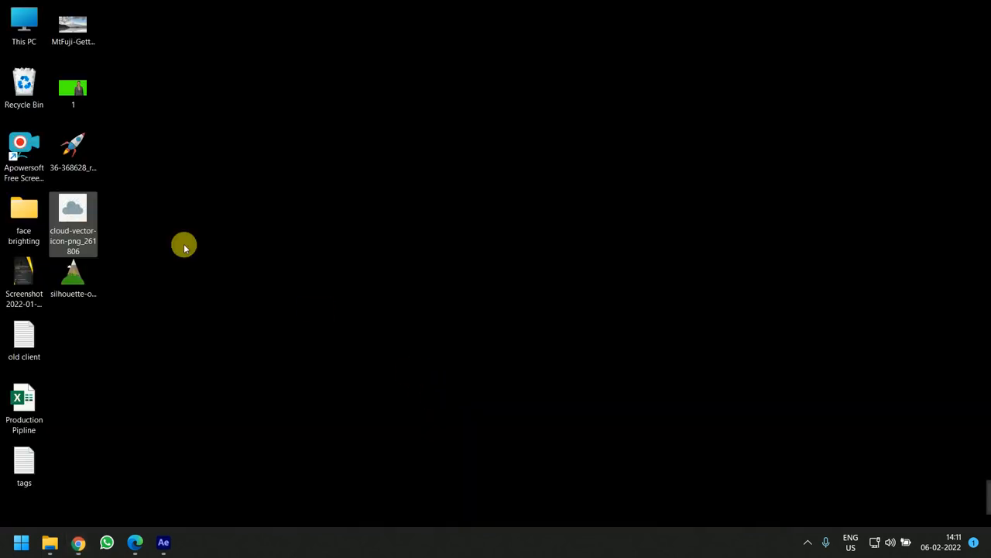
{"action": "left_click", "coordinate": [75, 275]}
{"action": "double_click", "coordinate": [76, 273]}
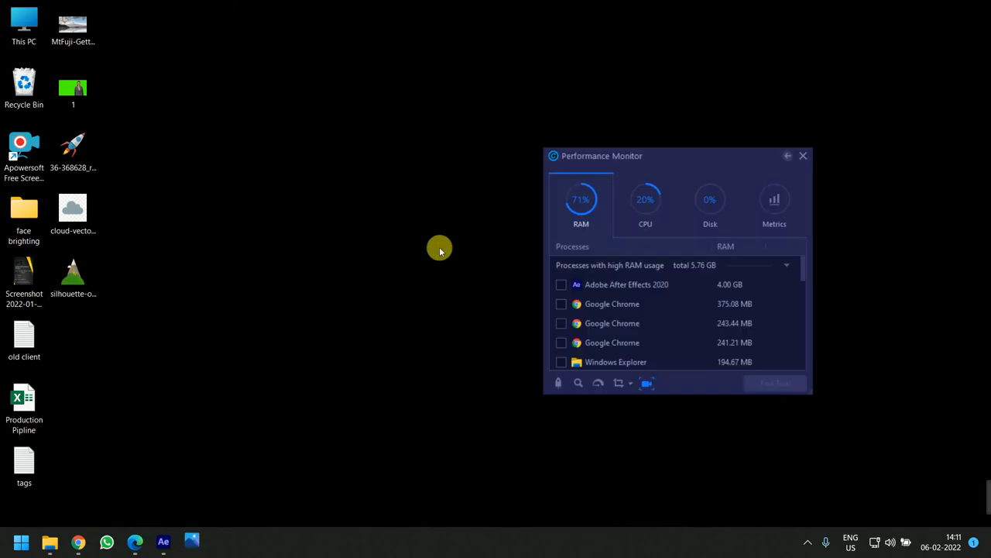
{"action": "scroll", "coordinate": [485, 245], "scroll_direction": "up", "scroll_amount": 3}
{"action": "scroll", "coordinate": [484, 245], "scroll_direction": "down", "scroll_amount": 3}
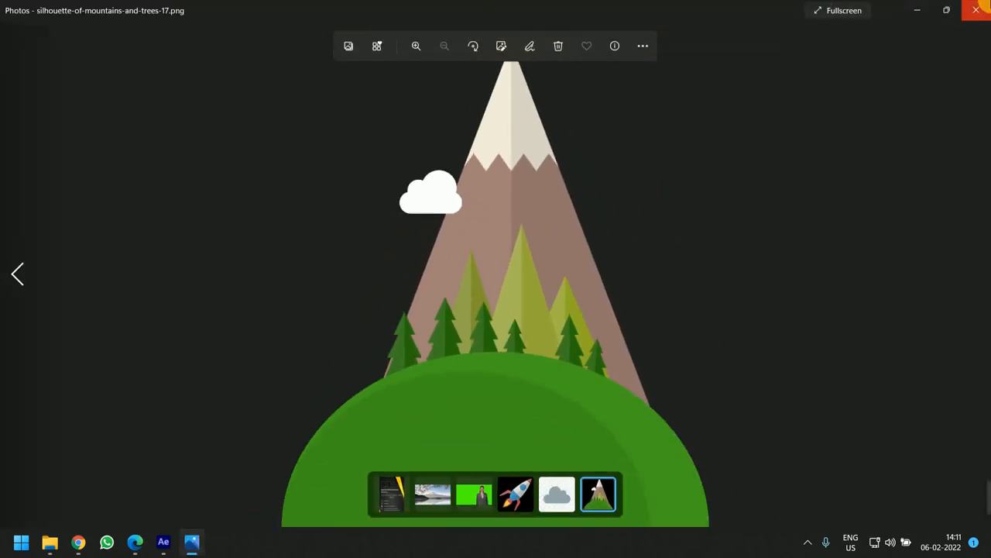
{"action": "left_click", "coordinate": [976, 10]}
- Import silhouette-of-mountains-and-trees-17.png from the desktop into the After Effects project
{"action": "left_click_drag", "start_coordinate": [93, 269], "coordinate": [154, 305]}
{"action": "key", "text": "alt+Tab"}
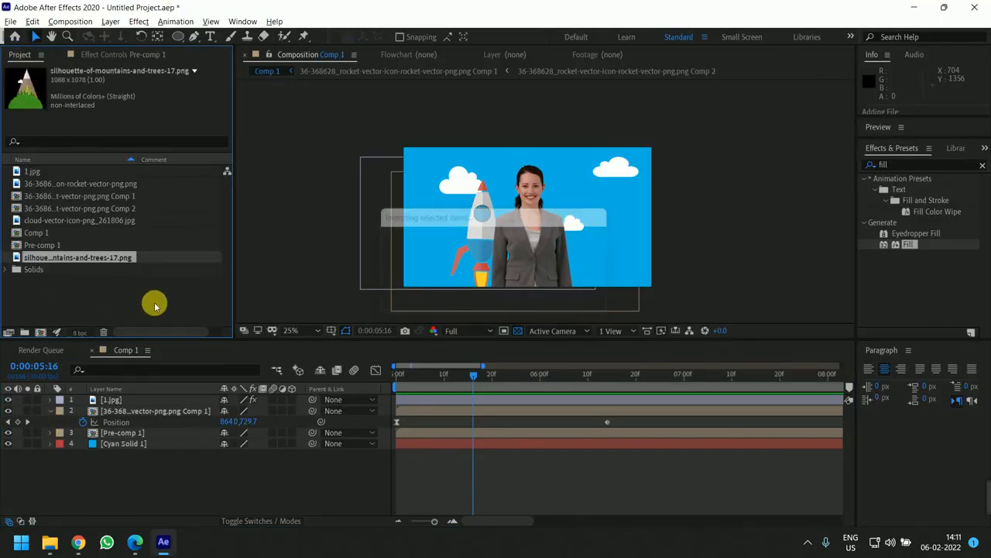
{"action": "right_click", "coordinate": [105, 306]}
{"action": "mouse_move", "coordinate": [132, 366]}
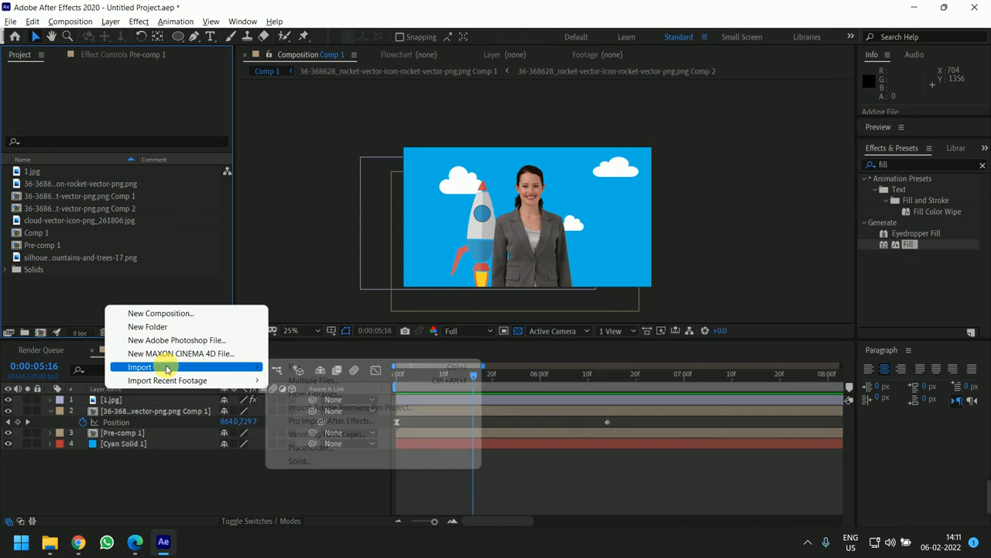
{"action": "left_click", "coordinate": [80, 294]}
{"action": "right_click", "coordinate": [117, 305]}
{"action": "left_click", "coordinate": [68, 299]}
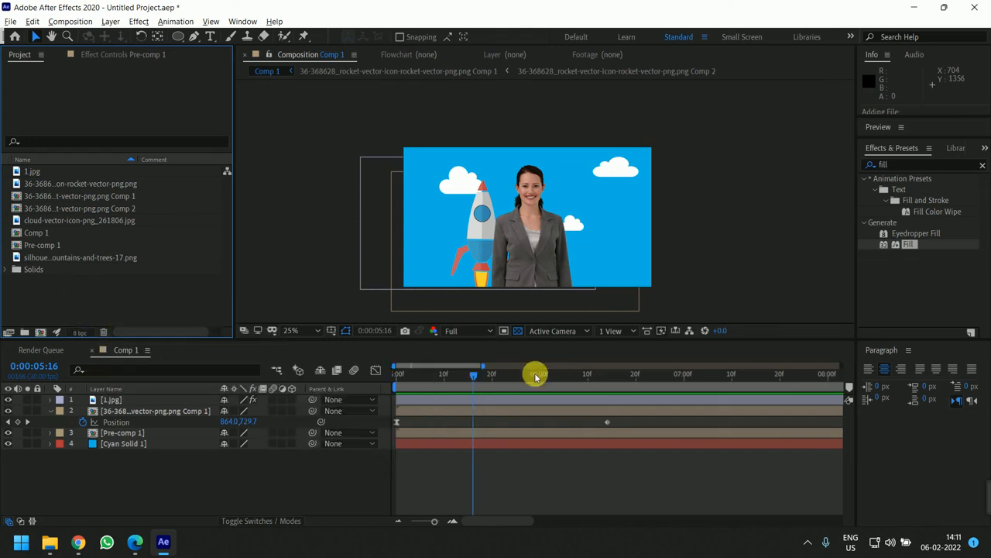
{"action": "left_click", "coordinate": [535, 375]}
{"action": "right_click", "coordinate": [141, 290]}
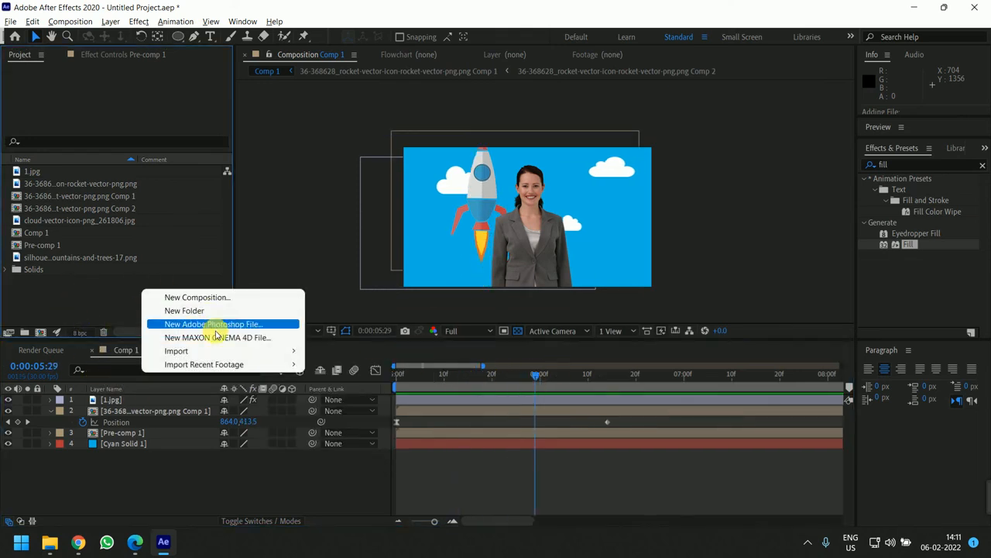
{"action": "mouse_move", "coordinate": [233, 350]}
{"action": "left_click", "coordinate": [346, 348]}
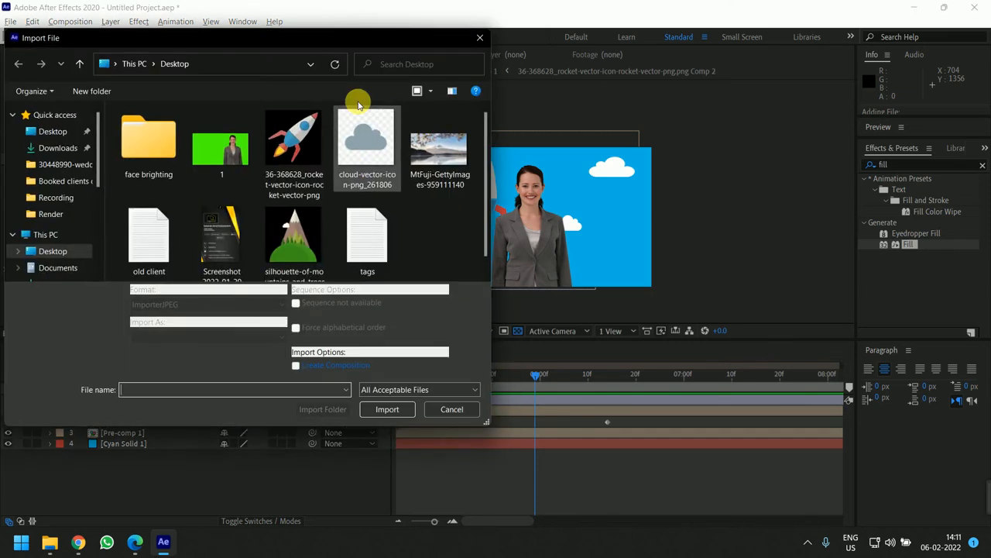
{"action": "double_click", "coordinate": [295, 143]}
- Create a new 1920 × 1080, 30 fps composition with start timecode 0:00:01:00 and add silhouette-of-mountains-and-trees-17.png to it
{"action": "right_click", "coordinate": [150, 300]}
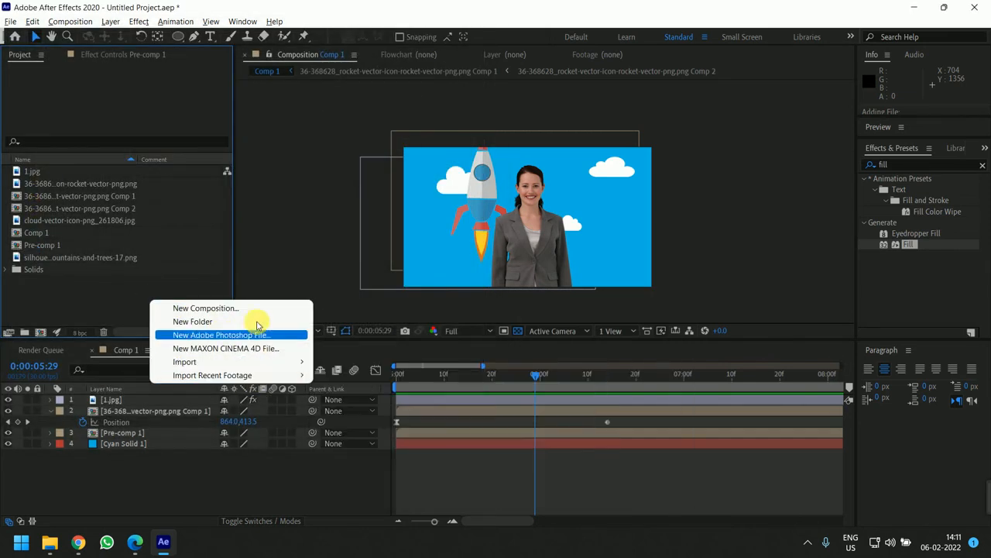
{"action": "left_click", "coordinate": [261, 308]}
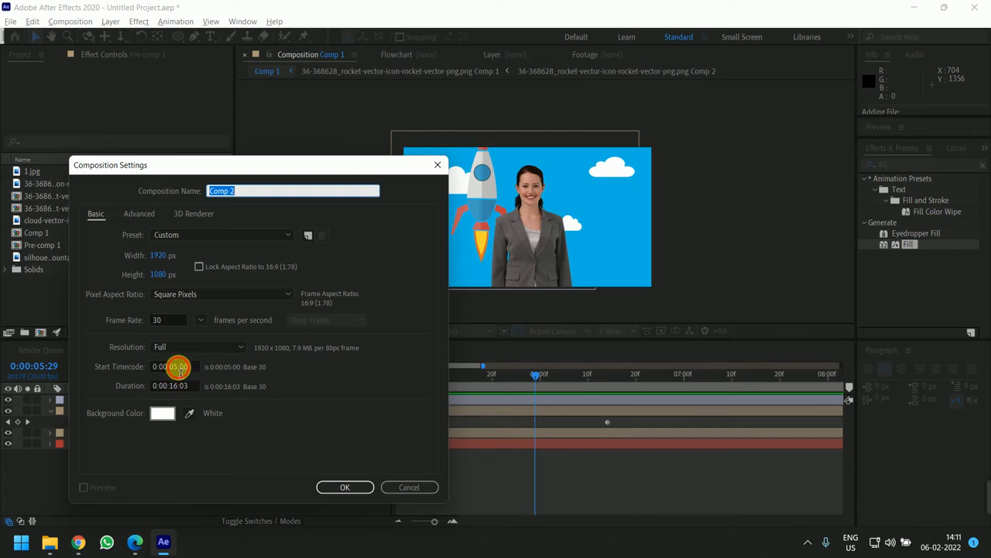
{"action": "left_click", "coordinate": [180, 367]}
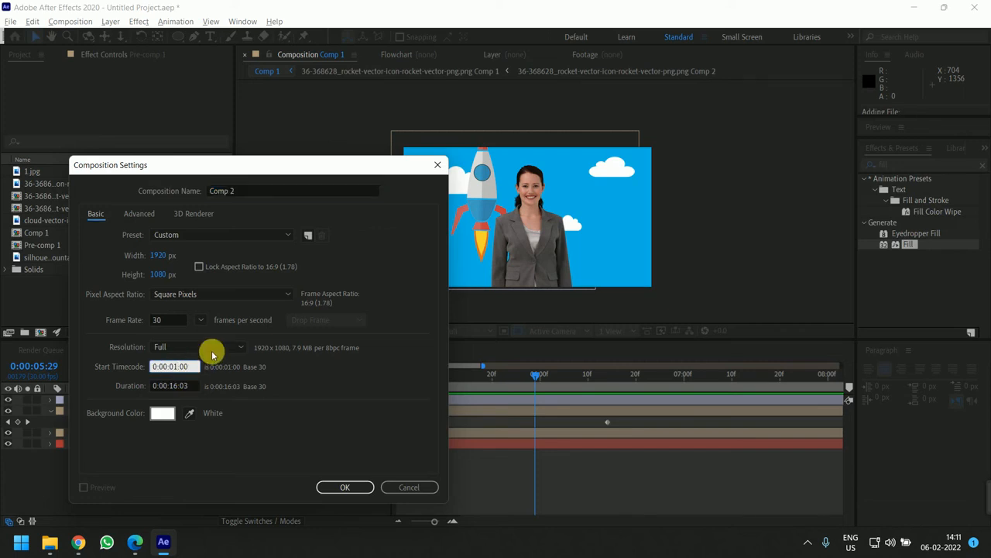
{"action": "left_click", "coordinate": [354, 487]}
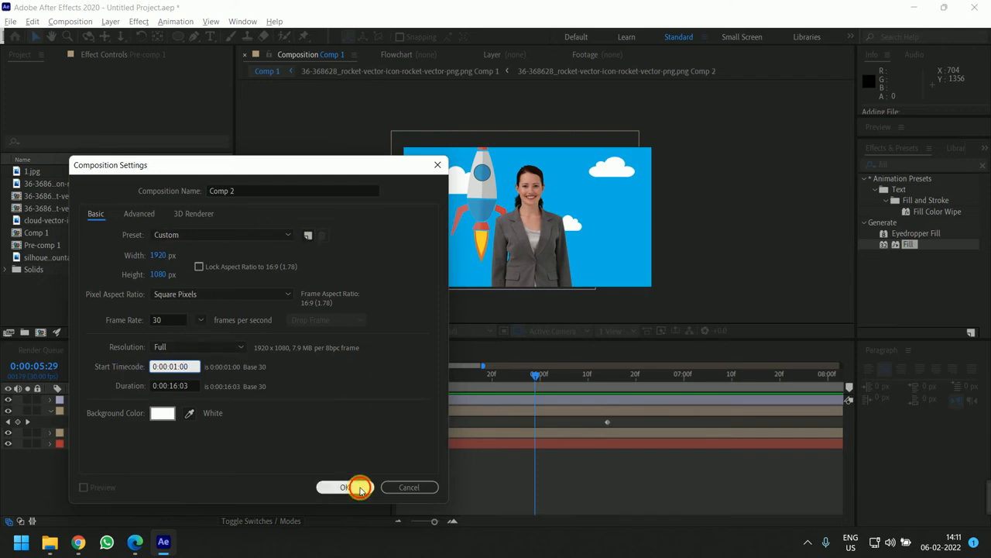
{"action": "left_click", "coordinate": [54, 269]}
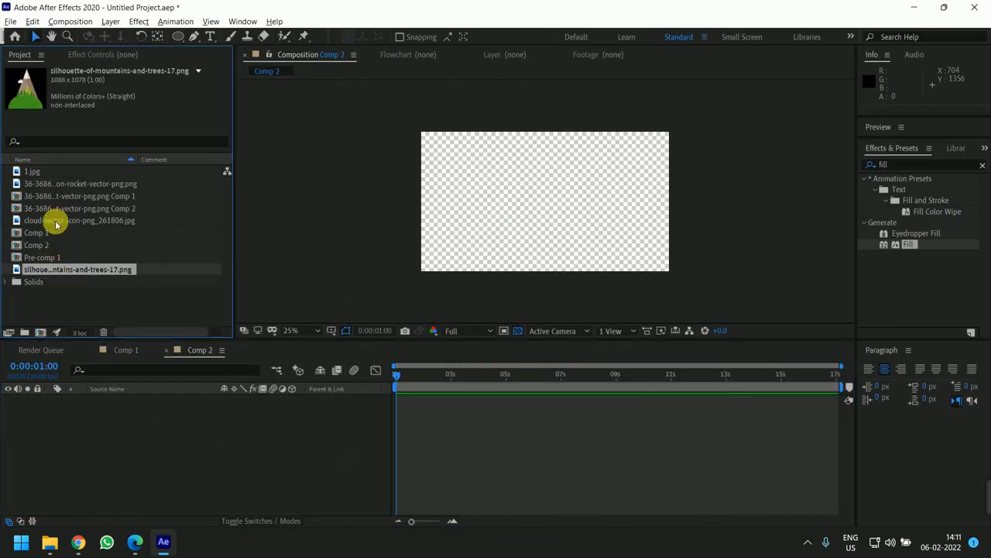
{"action": "left_click_drag", "start_coordinate": [62, 270], "coordinate": [200, 436]}
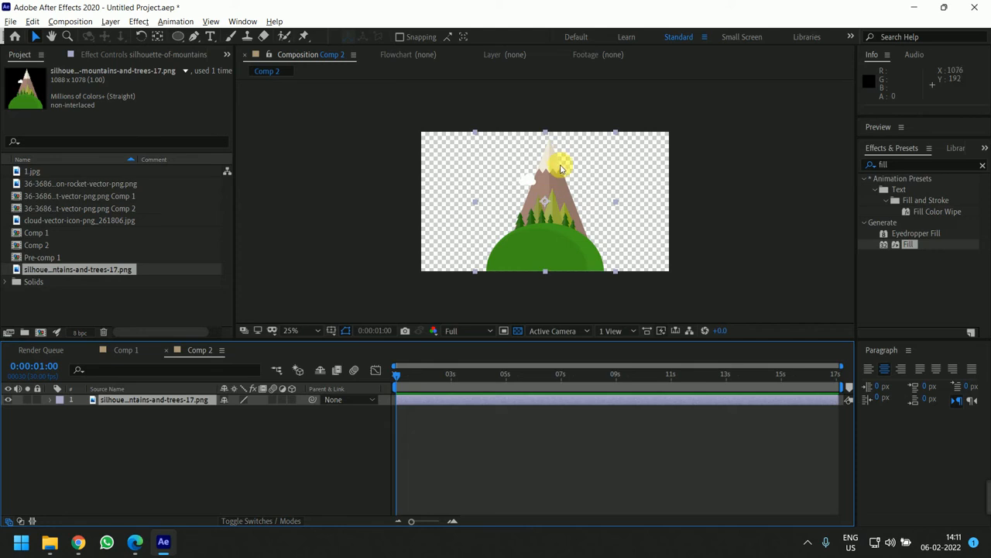
- Switch to the trigonometry video in Chrome, play the mountain and tree scene from 0:12, and pause it at 0:14
{"action": "mouse_move", "coordinate": [78, 541]}
{"action": "left_click", "coordinate": [116, 456]}
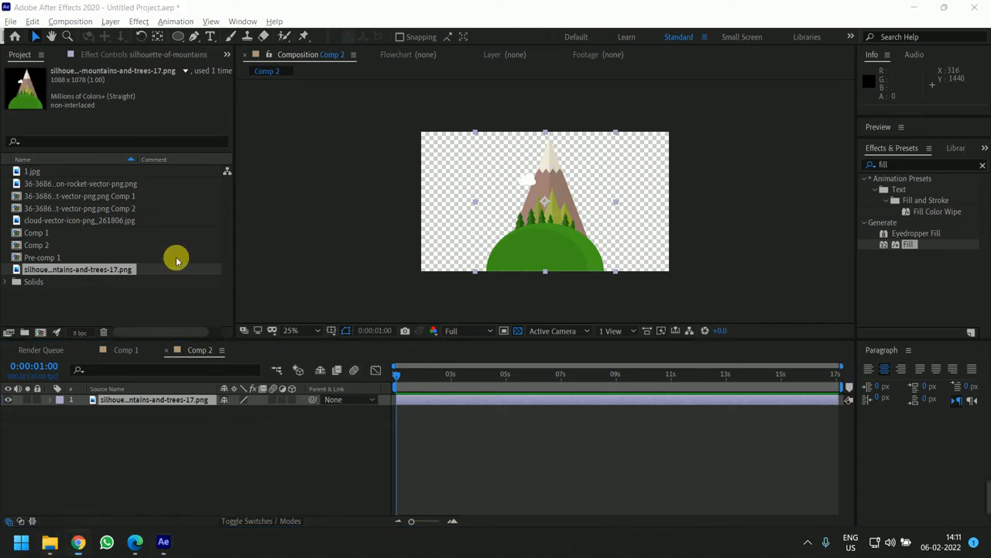
{"action": "left_click", "coordinate": [93, 6]}
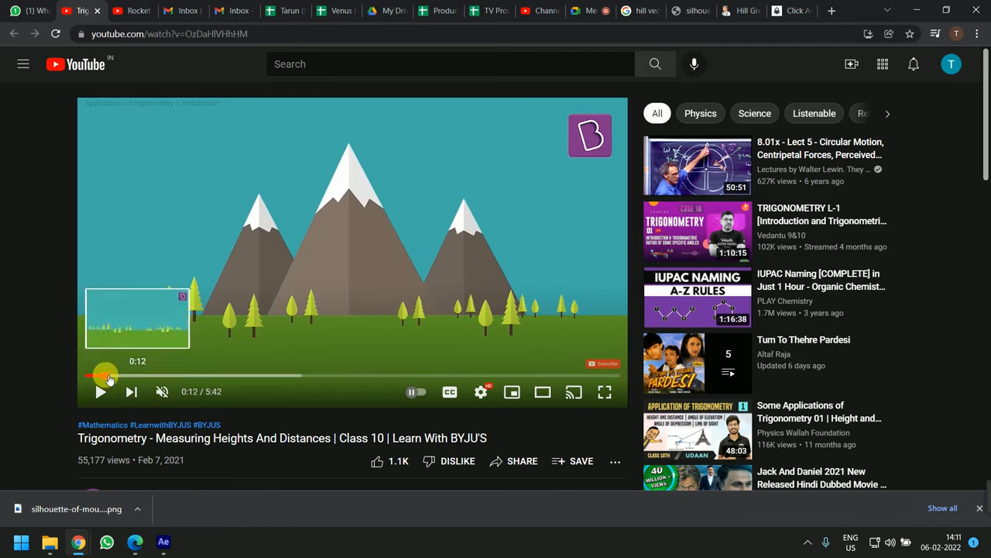
{"action": "left_click", "coordinate": [415, 177]}
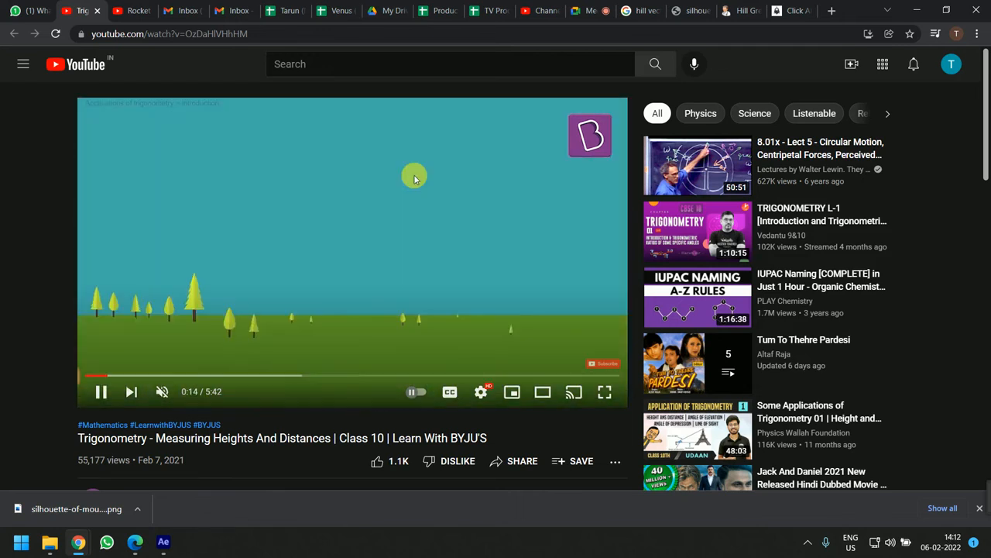
{"action": "left_click", "coordinate": [414, 175]}
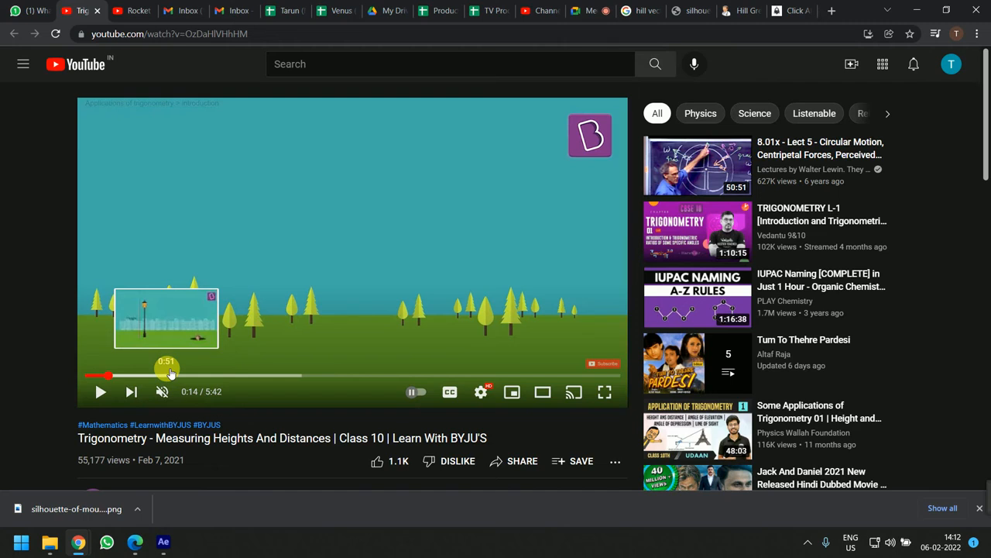
- Switch to After Effects, place its window beside the video, and add a 1920 × 1080 solid in the teal sampled from the video's sky
{"action": "left_click", "coordinate": [163, 542]}
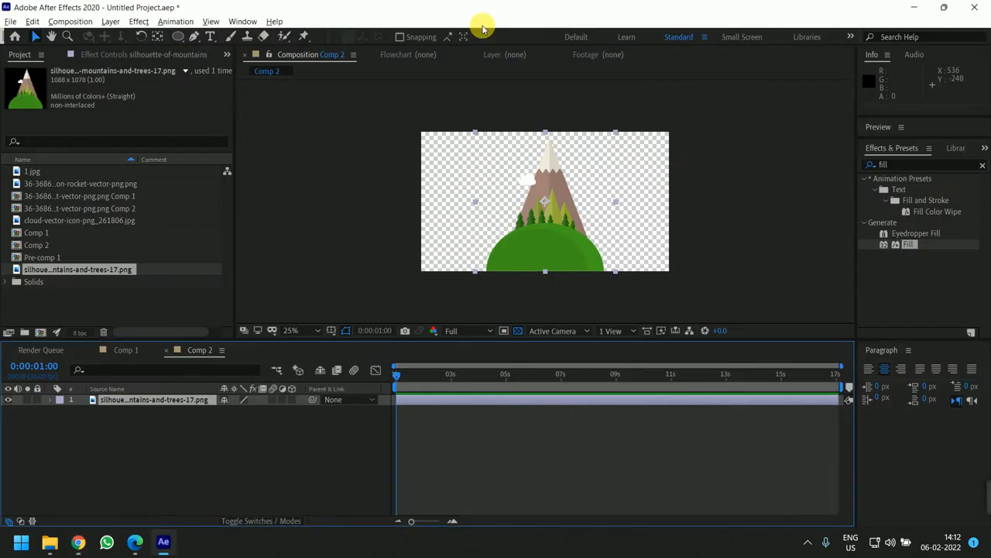
{"action": "left_click_drag", "start_coordinate": [565, 27], "coordinate": [715, 22]}
{"action": "right_click", "coordinate": [356, 449]}
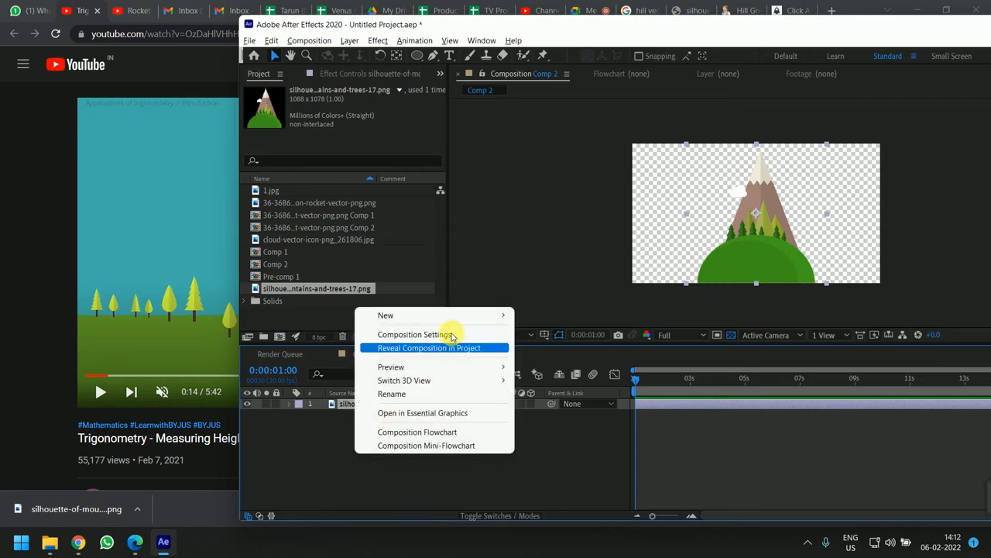
{"action": "mouse_move", "coordinate": [468, 322]}
{"action": "left_click", "coordinate": [546, 348]}
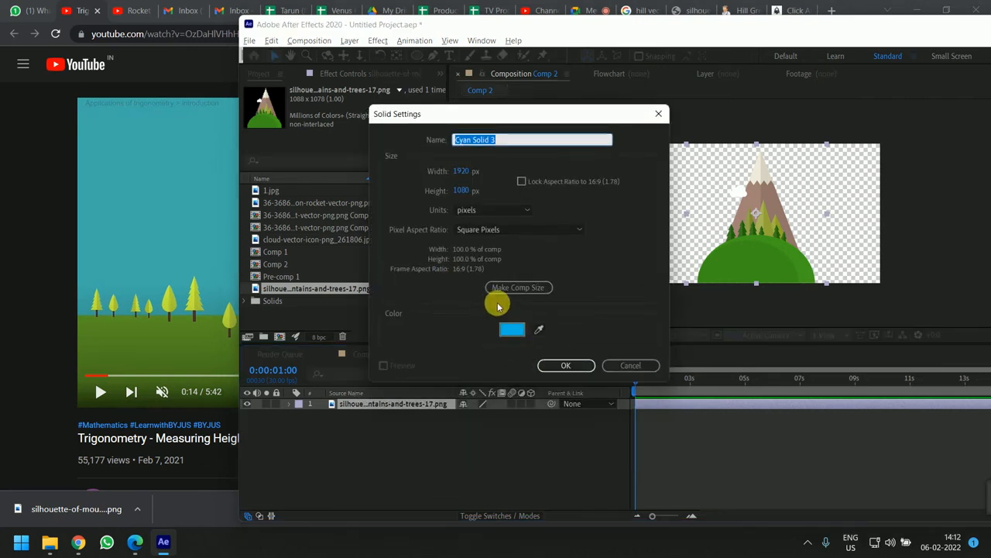
{"action": "left_click", "coordinate": [539, 329]}
{"action": "left_click", "coordinate": [288, 224]}
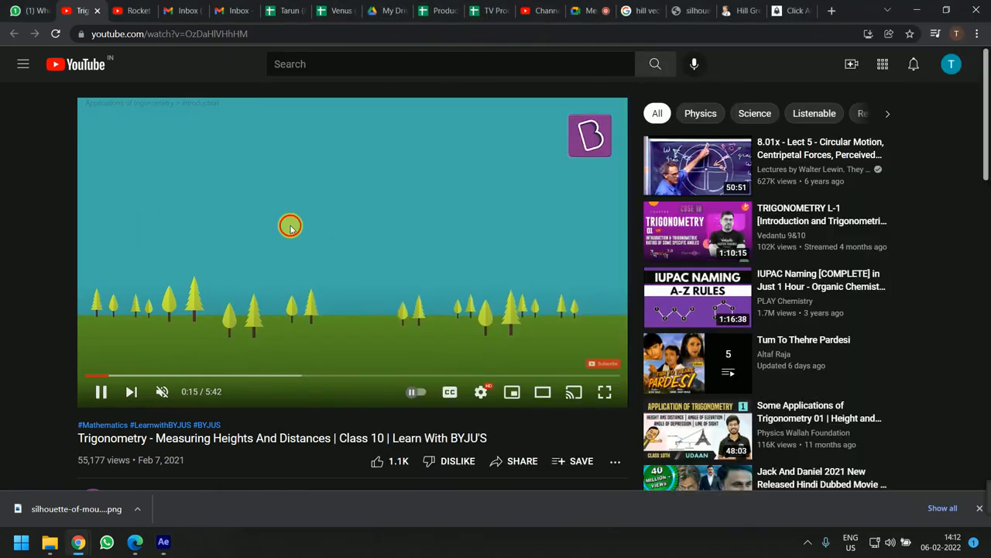
{"action": "left_click", "coordinate": [540, 329]}
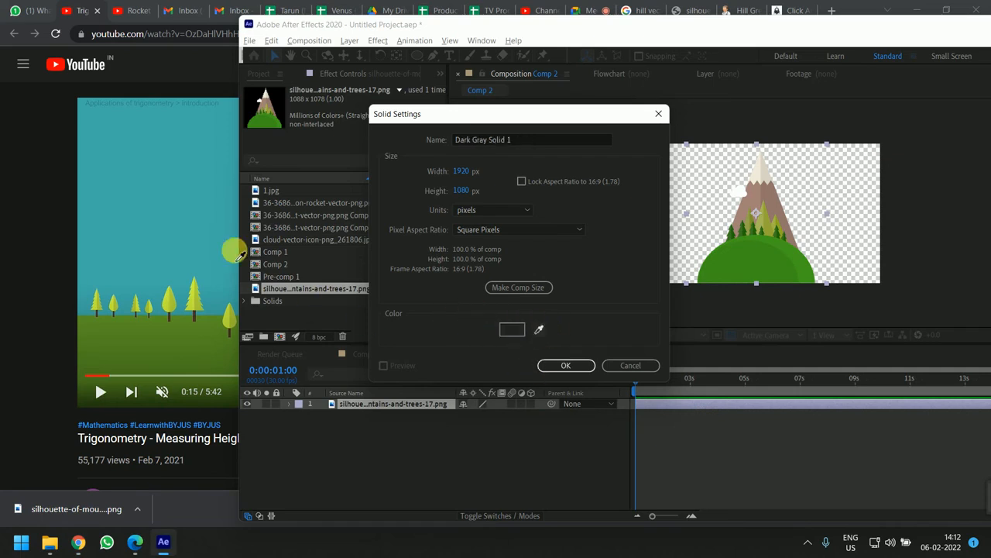
{"action": "left_click", "coordinate": [188, 217]}
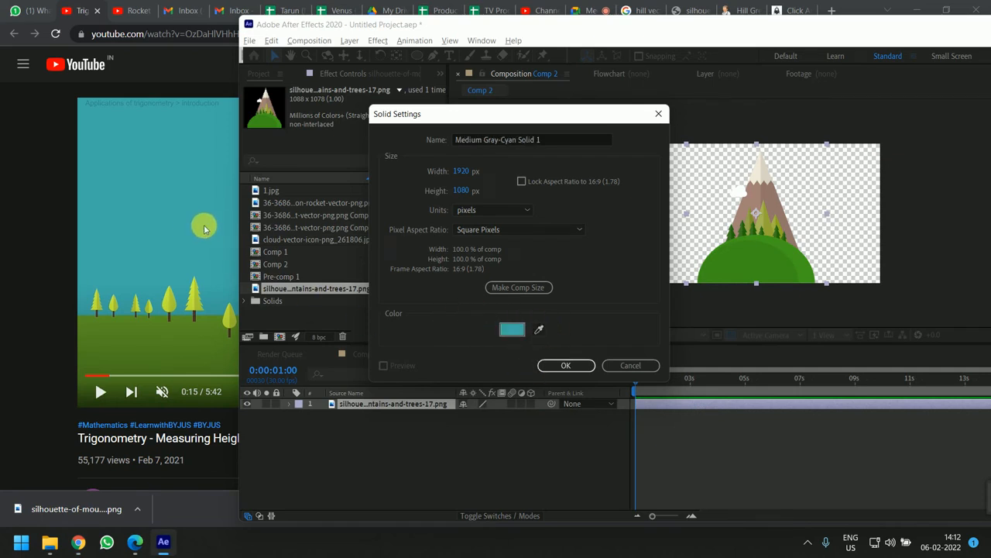
{"action": "left_click", "coordinate": [573, 365]}
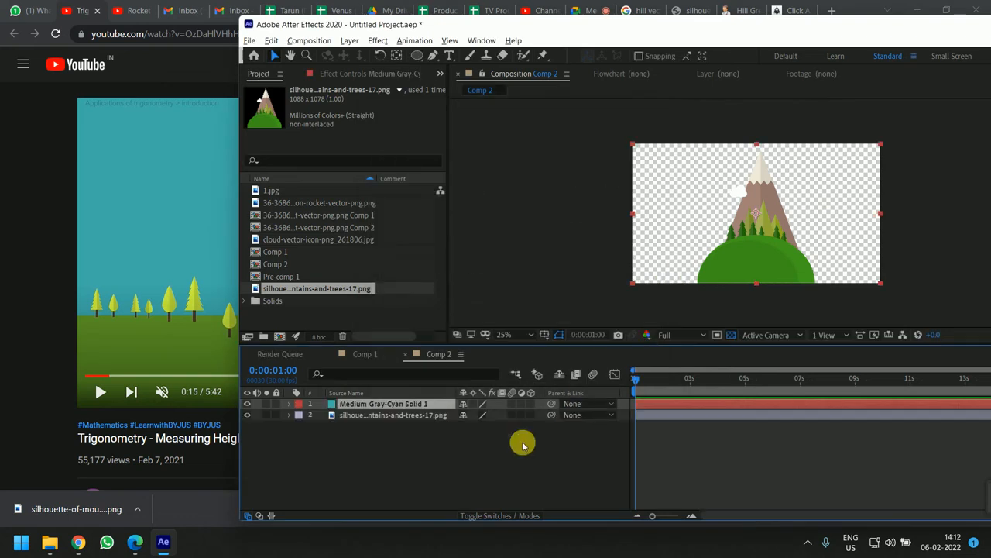
- Add a 1920 × 1080 solid in the green sampled from the grass in the reference video
{"action": "right_click", "coordinate": [386, 466]}
{"action": "mouse_move", "coordinate": [481, 327]}
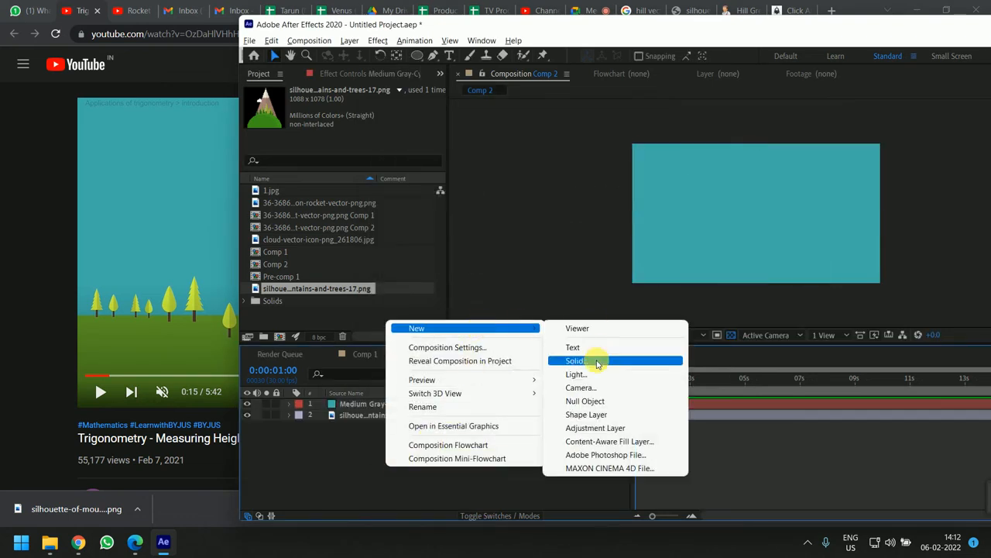
{"action": "left_click", "coordinate": [643, 360]}
{"action": "left_click", "coordinate": [539, 330]}
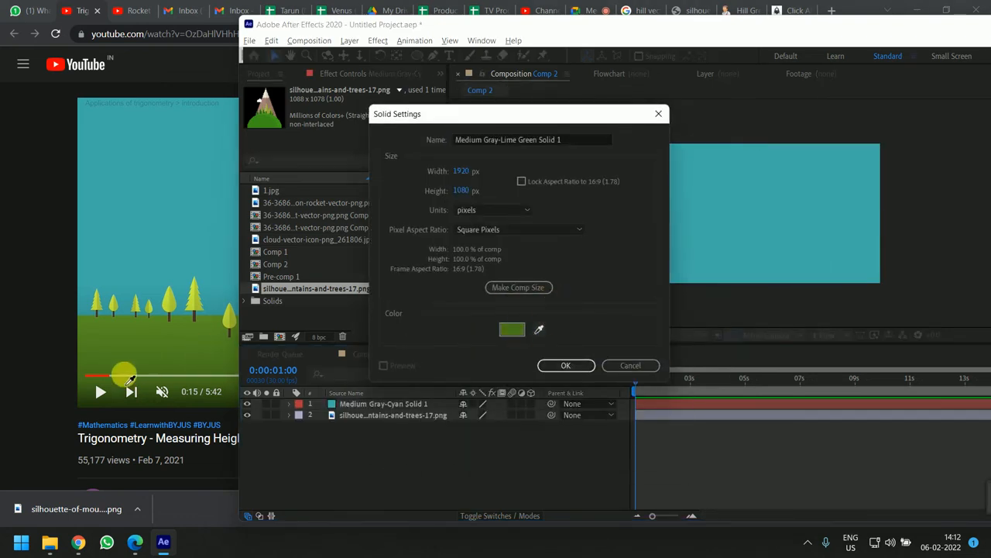
{"action": "left_click", "coordinate": [151, 334]}
{"action": "left_click", "coordinate": [567, 365]}
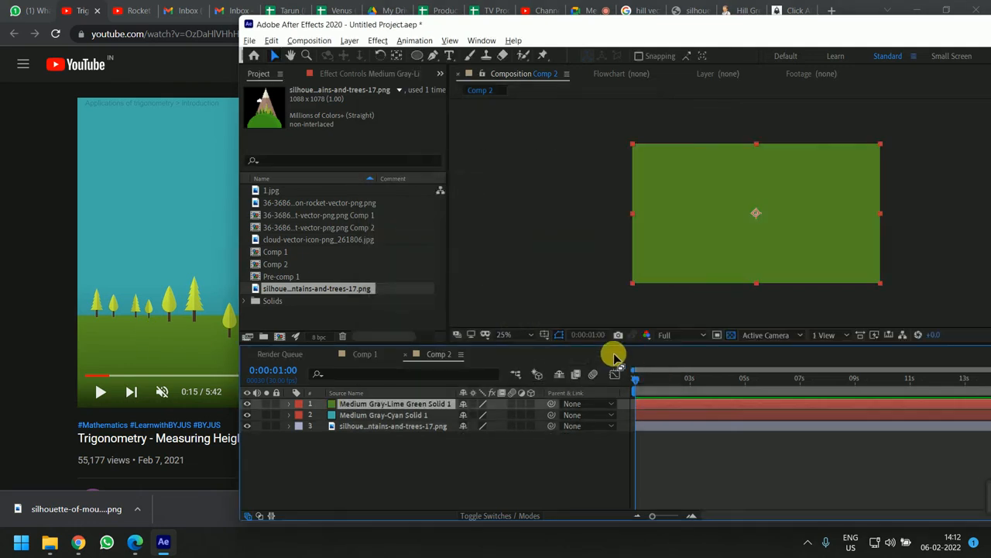
- Maximize the window, mask the green solid with a rectangle across the lower part of the frame, and move the mountain layer to the top
{"action": "double_click", "coordinate": [919, 33]}
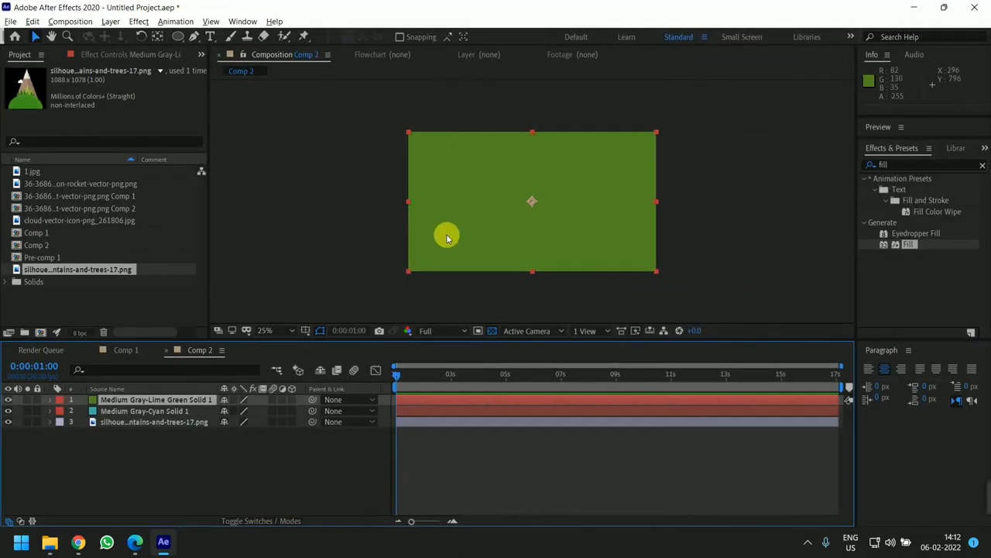
{"action": "mouse_move", "coordinate": [177, 37]}
{"action": "left_mouse_down"}
{"action": "mouse_move", "coordinate": [203, 47]}
{"action": "mouse_move", "coordinate": [215, 35]}
{"action": "left_mouse_up"}
{"action": "mouse_move", "coordinate": [400, 273]}
{"action": "left_mouse_down"}
{"action": "mouse_move", "coordinate": [770, 221]}
{"action": "mouse_move", "coordinate": [674, 220]}
{"action": "left_mouse_up"}
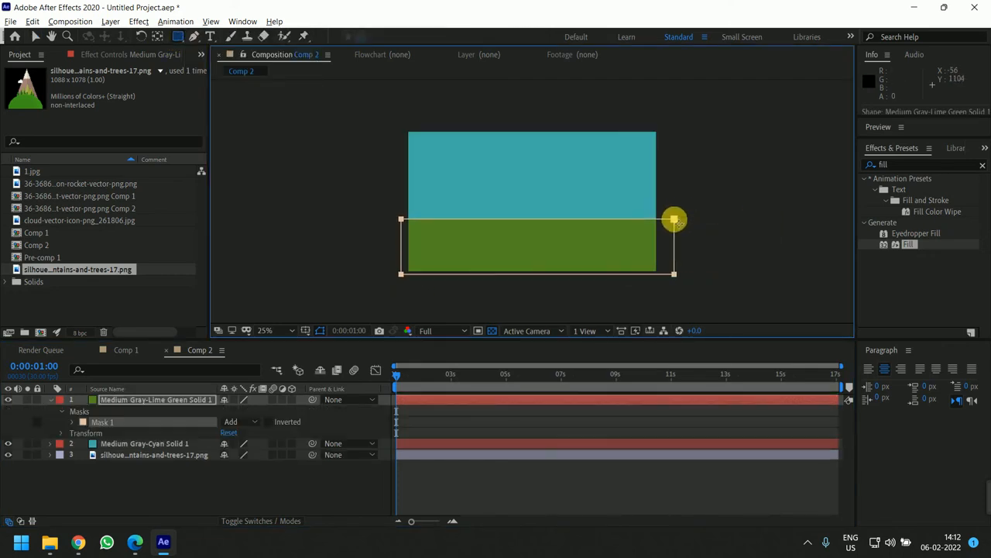
{"action": "left_click", "coordinate": [35, 36]}
{"action": "left_click", "coordinate": [410, 241]}
{"action": "left_click", "coordinate": [323, 275]}
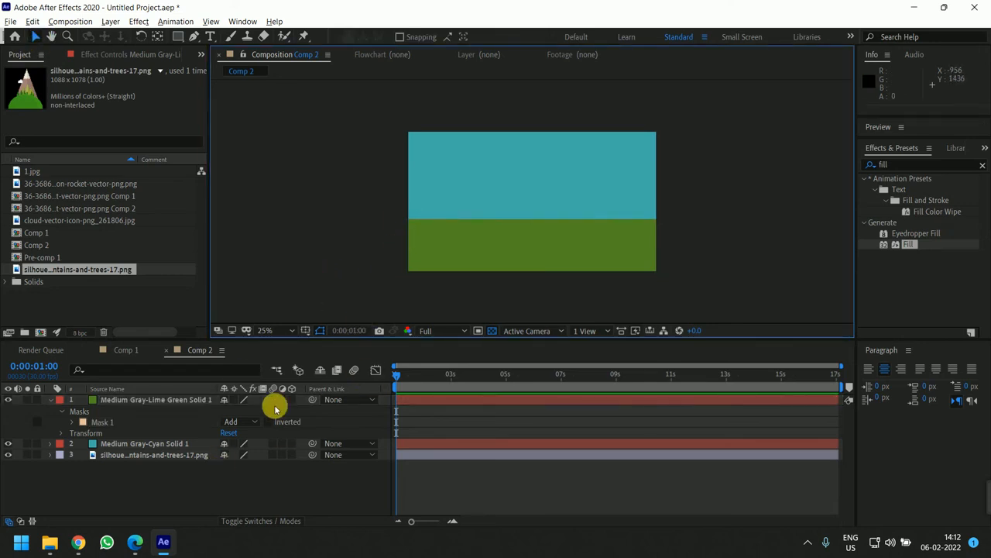
{"action": "left_click", "coordinate": [167, 456]}
{"action": "left_click_drag", "start_coordinate": [112, 455], "coordinate": [220, 400]}
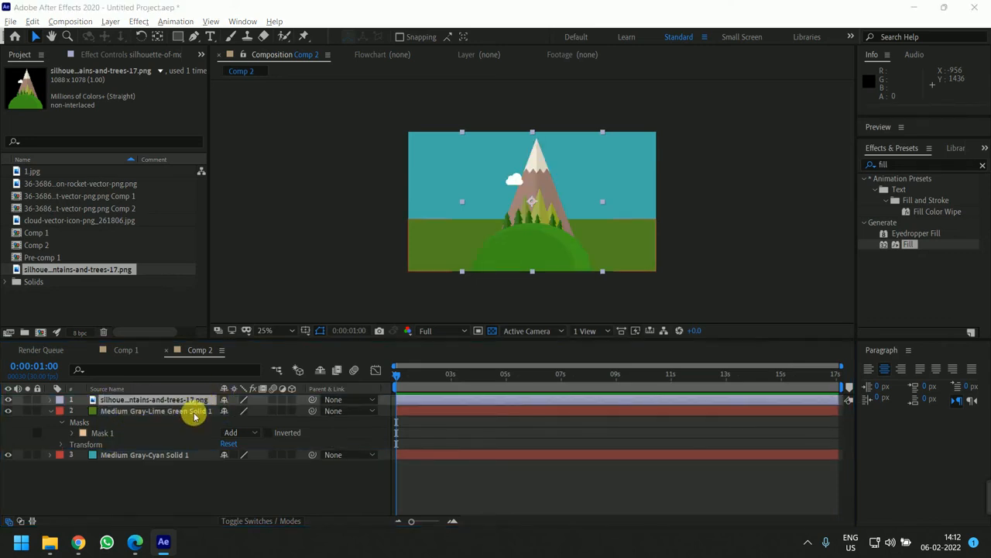
- Switch to the trigonometry video in Chrome and study how the mountains, clouds and flag appear from 0:11, pausing at 0:19
{"action": "key", "text": "alt+Tab"}
{"action": "left_click", "coordinate": [372, 274]}
{"action": "key", "text": "Left"}
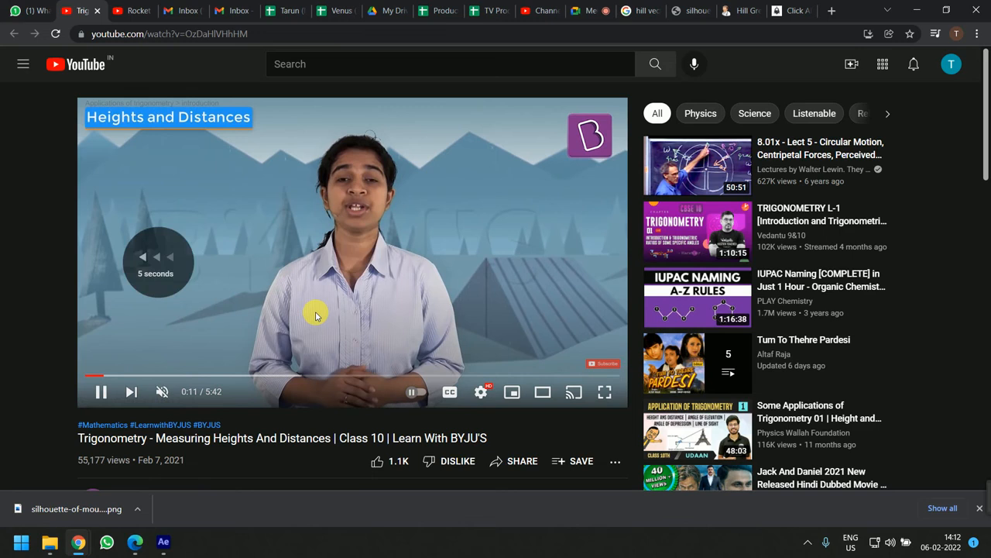
{"action": "key", "text": "space"}
{"action": "key", "text": "space"}
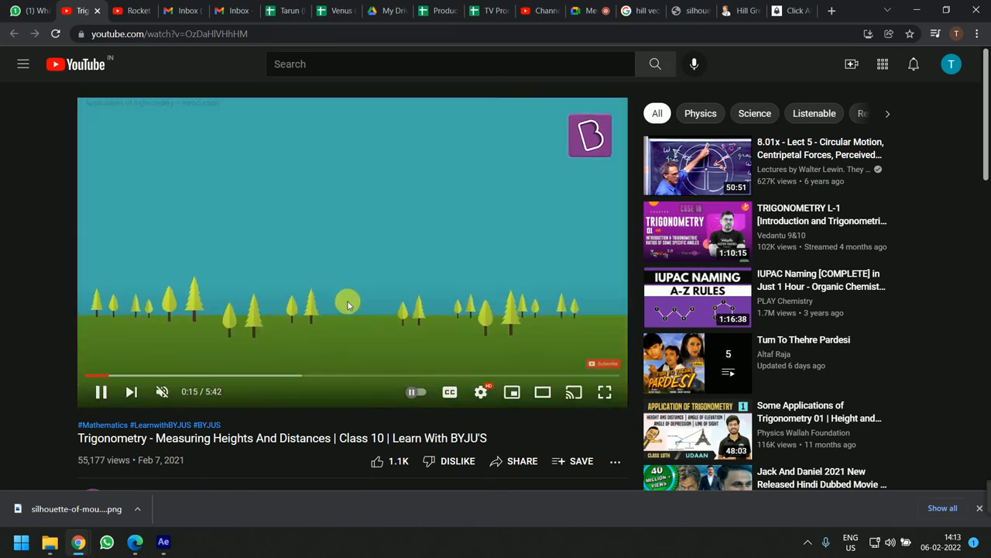
{"action": "left_click", "coordinate": [561, 309]}
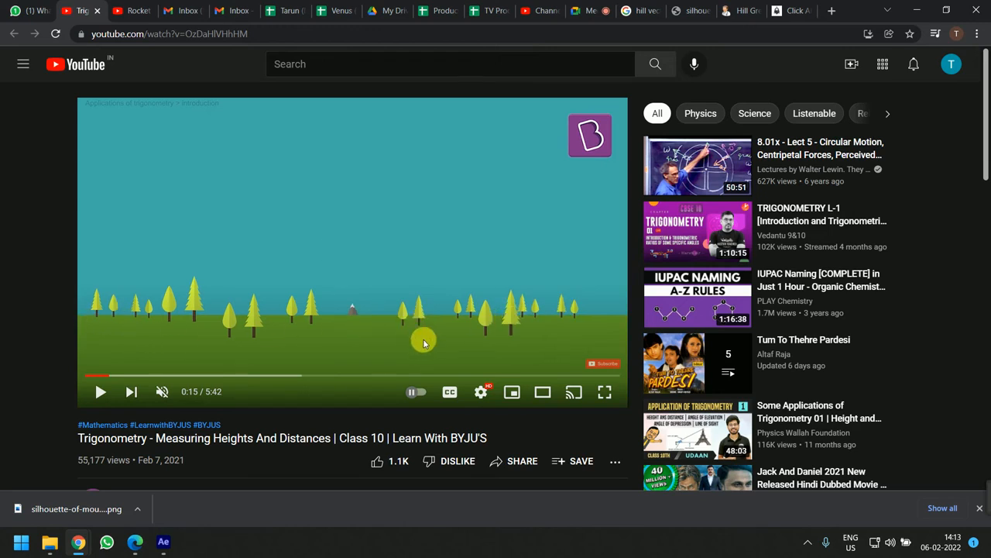
{"action": "left_click", "coordinate": [340, 290]}
{"action": "left_click", "coordinate": [402, 261]}
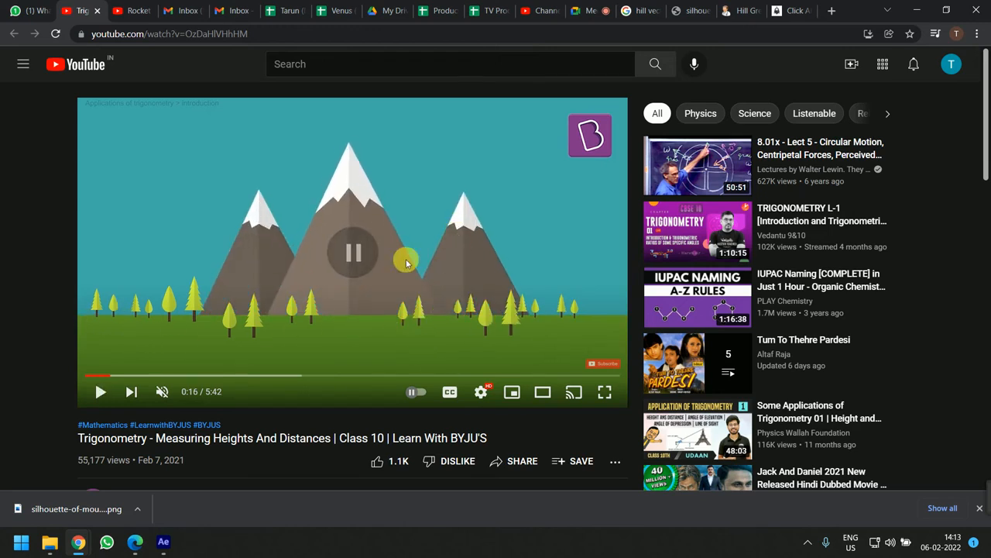
{"action": "left_click", "coordinate": [364, 293]}
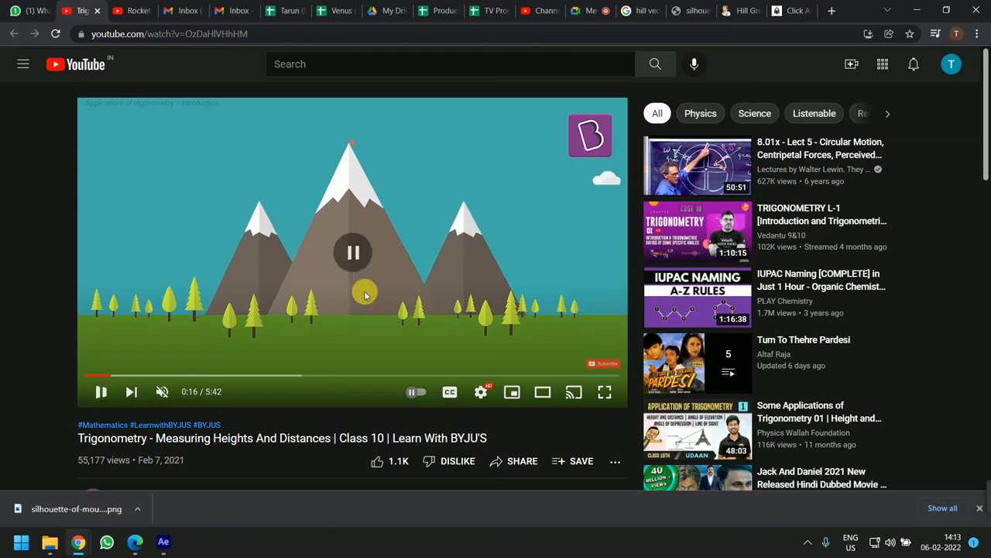
{"action": "left_click", "coordinate": [365, 290]}
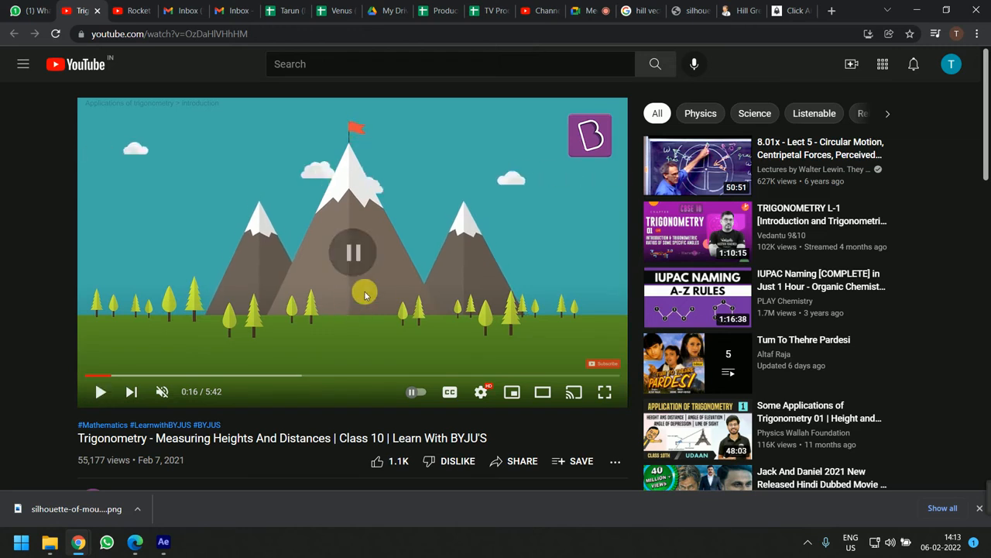
{"action": "left_click", "coordinate": [369, 123]}
{"action": "left_click", "coordinate": [364, 131]}
{"action": "left_click", "coordinate": [367, 136]}
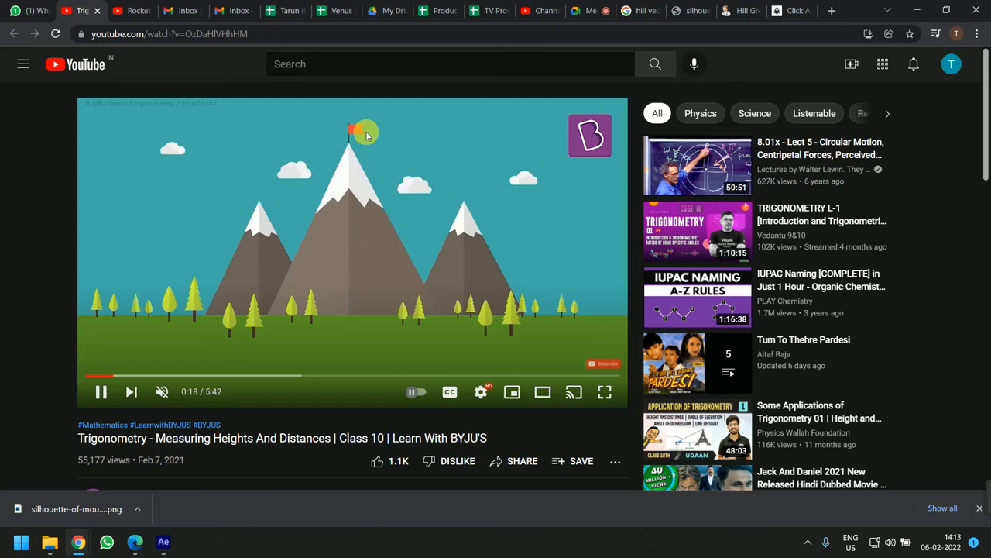
{"action": "left_click", "coordinate": [362, 261]}
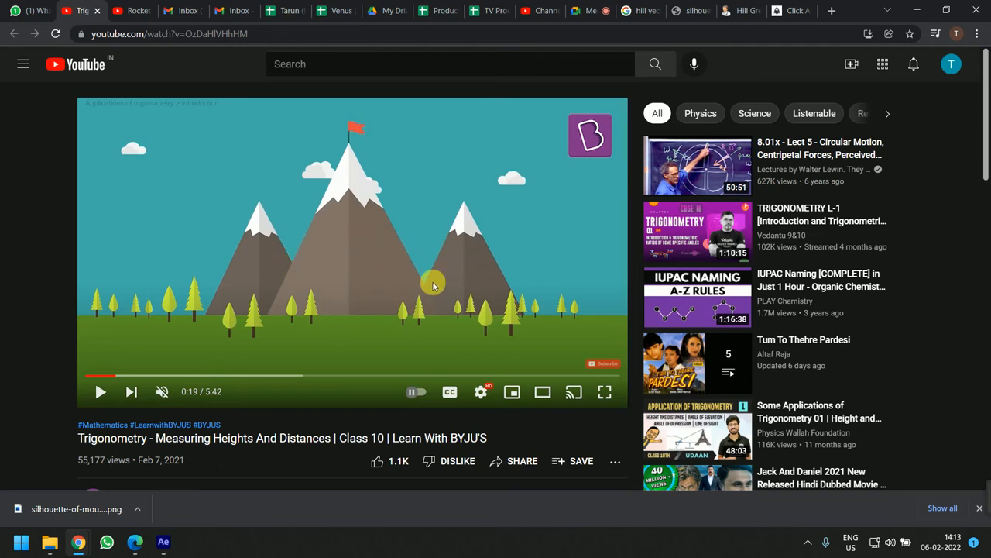
- Switch to After Effects, scale the mountain image down to about two-thirds, and raise it so its hill overlaps the horizon
{"action": "key", "text": "alt+Tab"}
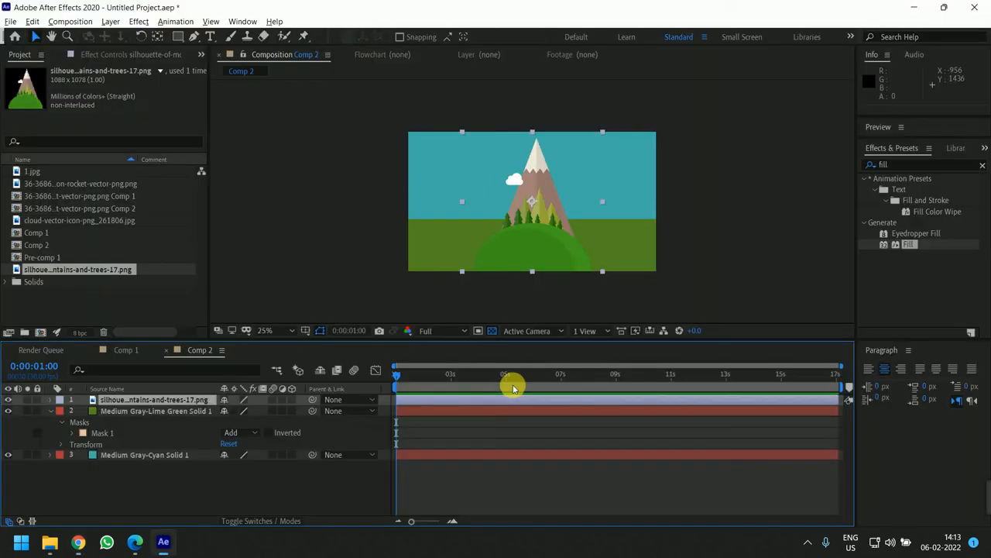
{"action": "key", "text": "period"}
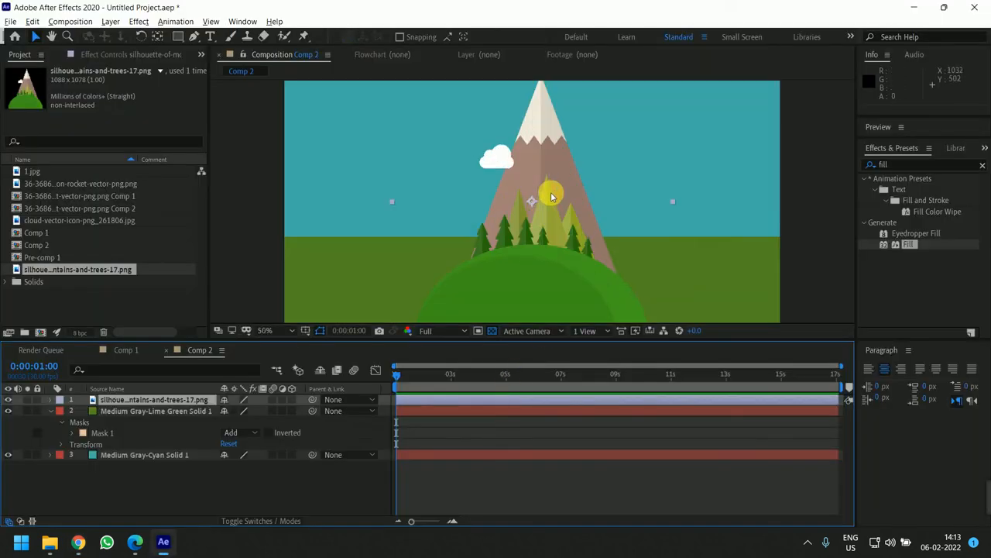
{"action": "scroll", "coordinate": [552, 200], "scroll_direction": "down", "scroll_amount": 2}
{"action": "mouse_move", "coordinate": [543, 220]}
{"action": "left_mouse_down"}
{"action": "mouse_move", "coordinate": [531, 157]}
{"action": "mouse_move", "coordinate": [539, 215]}
{"action": "left_mouse_up"}
{"action": "left_click_drag", "start_coordinate": [599, 127], "coordinate": [577, 152]}
{"action": "left_click_drag", "start_coordinate": [527, 232], "coordinate": [525, 222]}
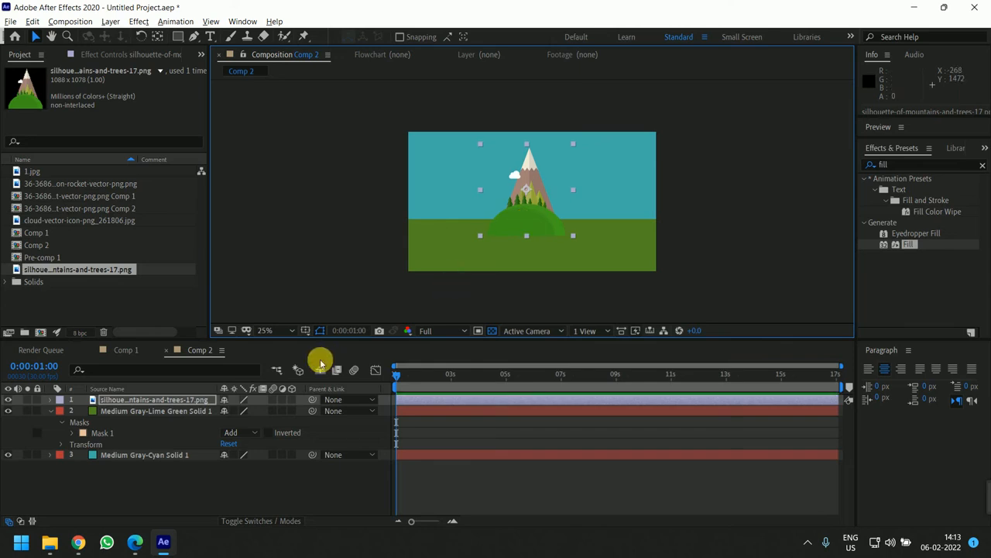
- Duplicate the mountain layer, place the copy to the right of the original, and scale it down to about three-quarters
{"action": "key", "text": "ctrl+d"}
{"action": "left_click_drag", "start_coordinate": [525, 215], "coordinate": [573, 233]}
{"action": "mouse_move", "coordinate": [622, 157]}
{"action": "left_mouse_down"}
{"action": "mouse_move", "coordinate": [629, 164]}
{"action": "mouse_move", "coordinate": [611, 171]}
{"action": "left_mouse_up"}
{"action": "left_click_drag", "start_coordinate": [575, 238], "coordinate": [574, 222]}
{"action": "key", "text": "ctrl+z"}
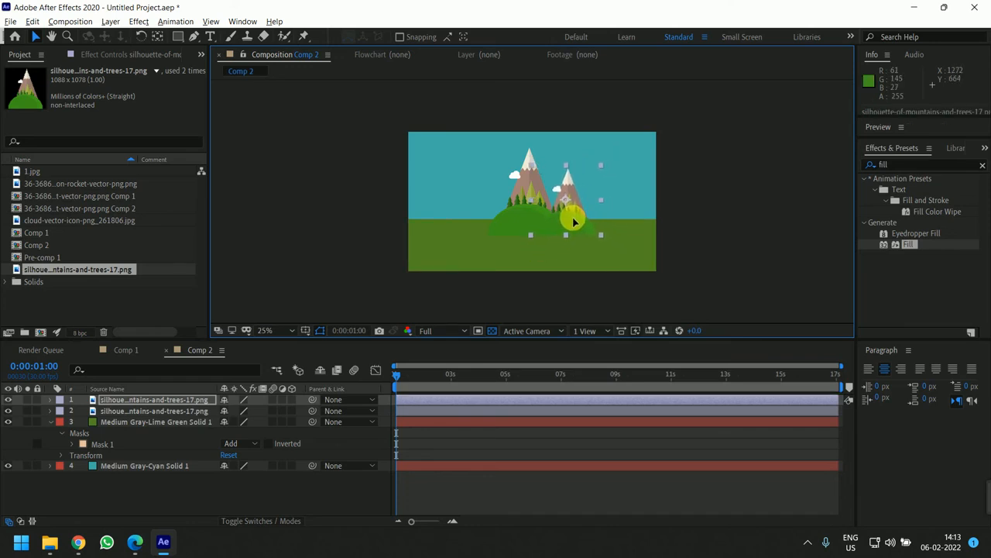
- Duplicate the smaller mountain to the left of the central one and move all three mountain layers below the green solid
{"action": "key", "text": "ctrl+d"}
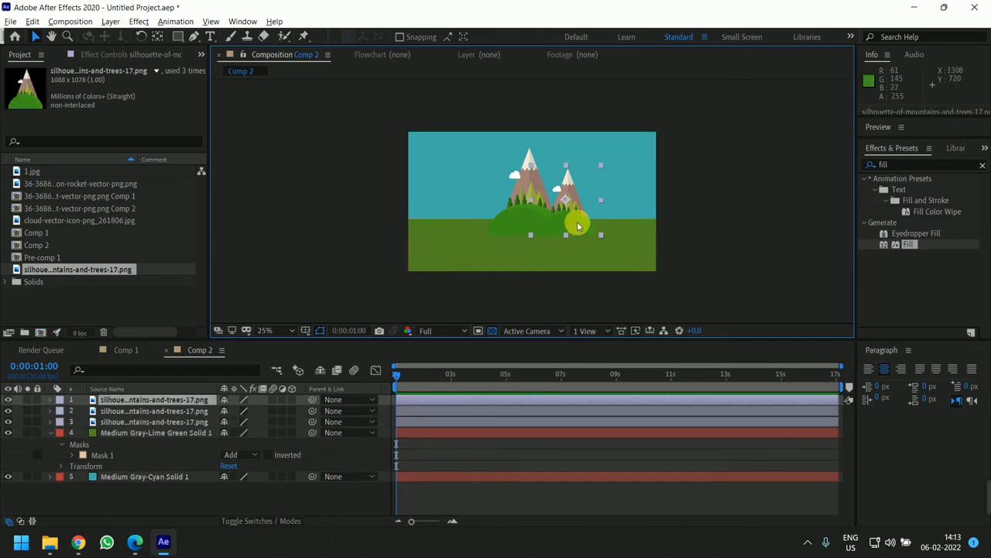
{"action": "left_click_drag", "start_coordinate": [578, 221], "coordinate": [496, 225]}
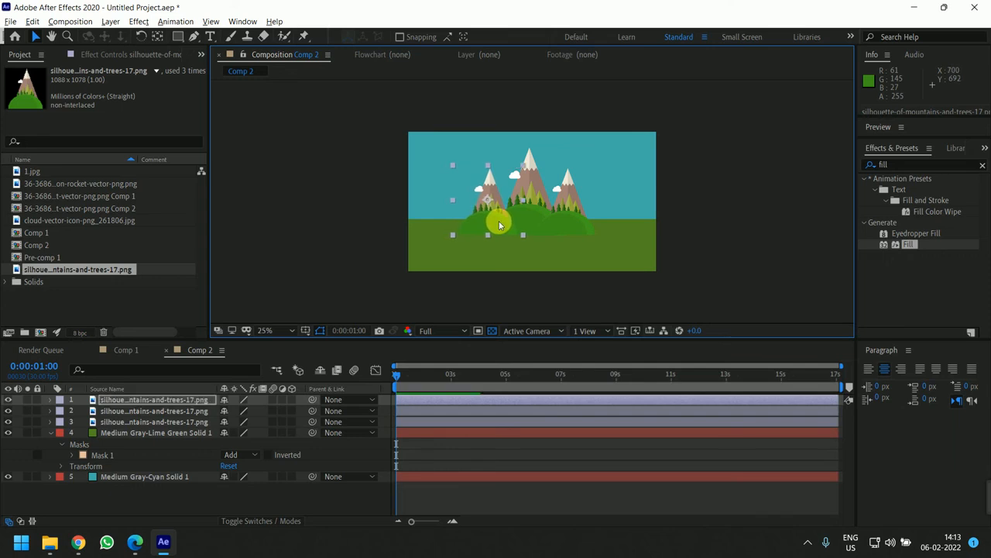
{"action": "left_click", "coordinate": [149, 423], "text": "shift"}
{"action": "left_click_drag", "start_coordinate": [172, 425], "coordinate": [268, 475]}
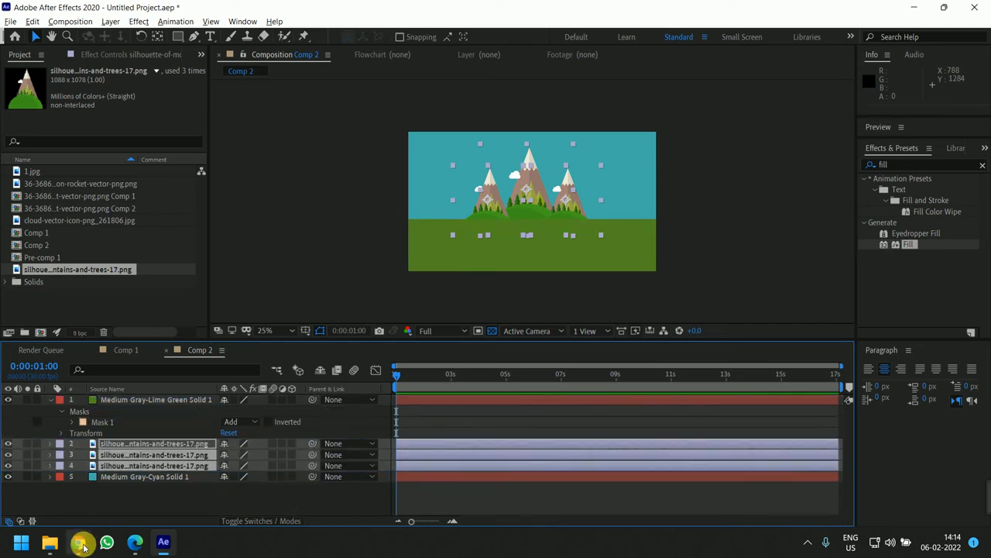
- Switch to the Google Meet call in Chrome and toggle the microphone
{"action": "mouse_move", "coordinate": [78, 542]}
{"action": "left_click", "coordinate": [106, 490]}
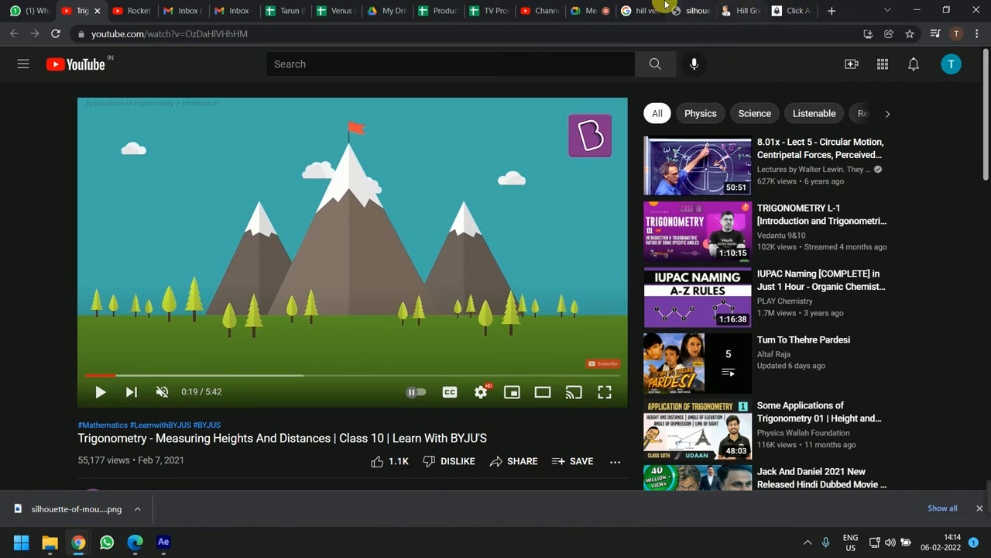
{"action": "left_click", "coordinate": [585, 6]}
{"action": "left_click", "coordinate": [402, 465]}
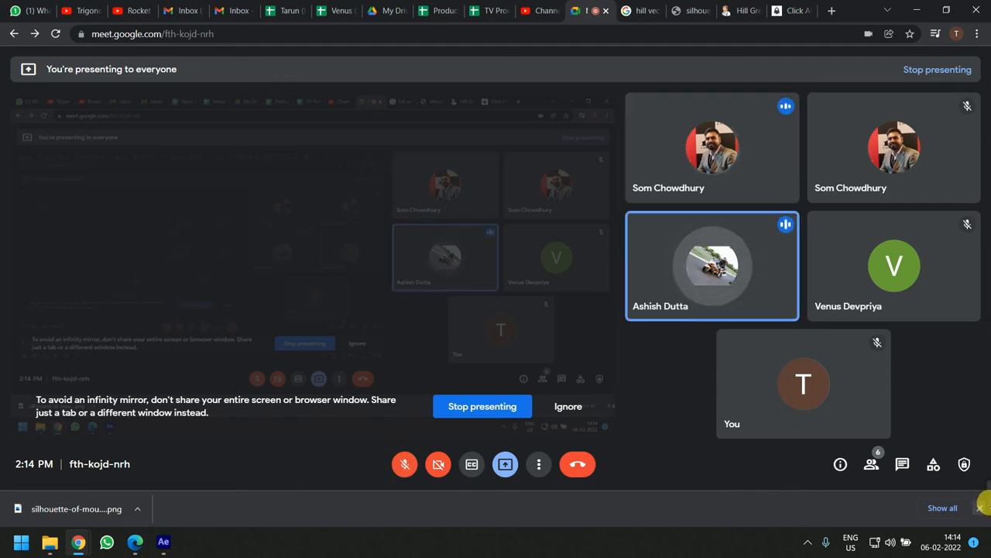
{"action": "left_click", "coordinate": [989, 502]}
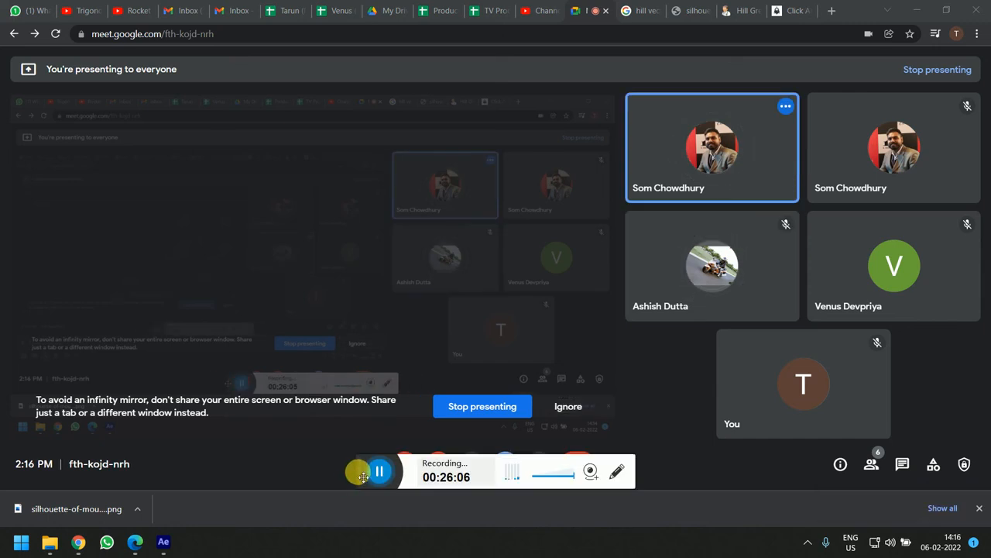
{"action": "left_click_drag", "start_coordinate": [359, 471], "coordinate": [984, 502]}
{"action": "left_click", "coordinate": [404, 464]}
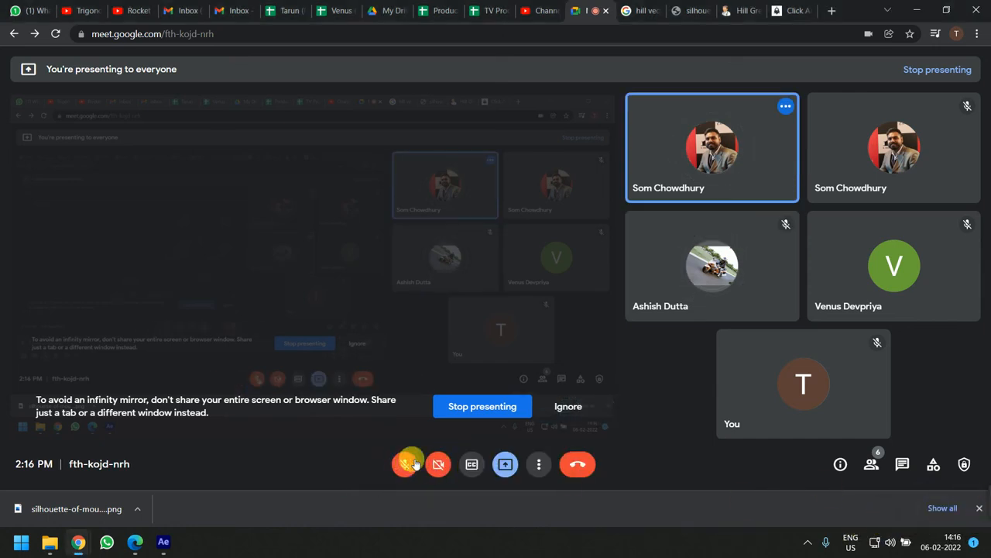
- Switch to After Effects and add Position keyframes to the three mountain layers at 0:00:02:29
{"action": "left_click", "coordinate": [164, 541]}
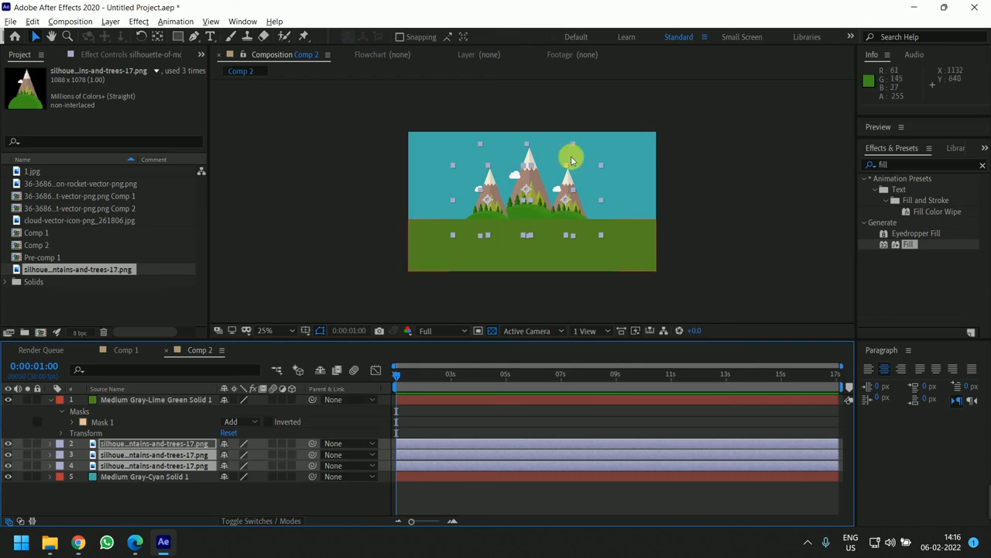
{"action": "left_click", "coordinate": [714, 203]}
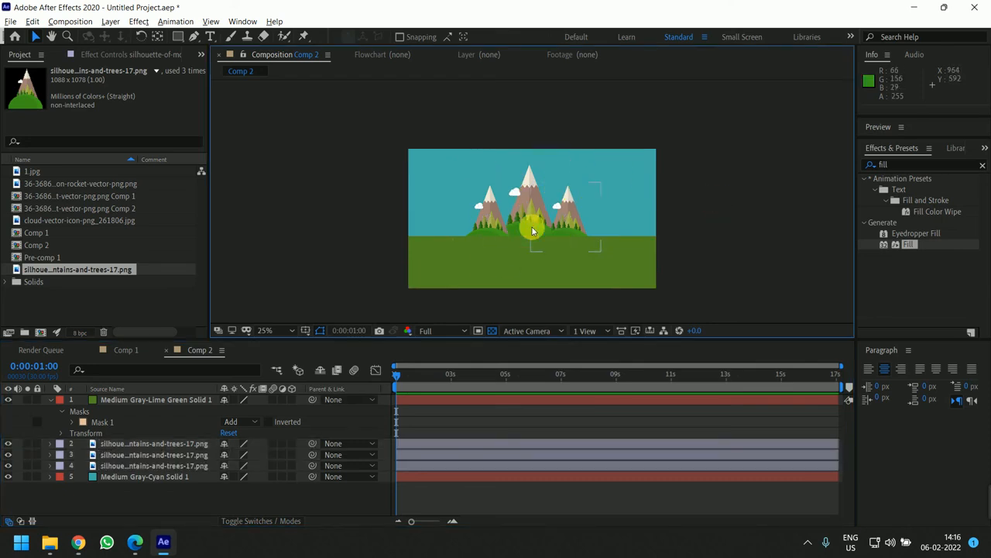
{"action": "scroll", "coordinate": [533, 228], "scroll_direction": "up", "scroll_amount": 2}
{"action": "left_click_drag", "start_coordinate": [537, 243], "coordinate": [529, 200]}
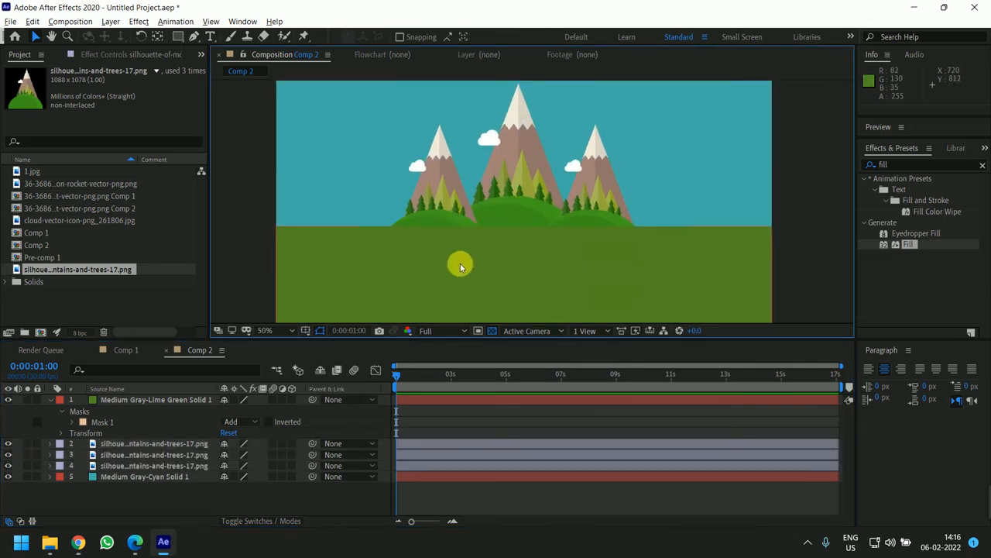
{"action": "left_click_drag", "start_coordinate": [397, 375], "coordinate": [445, 376]}
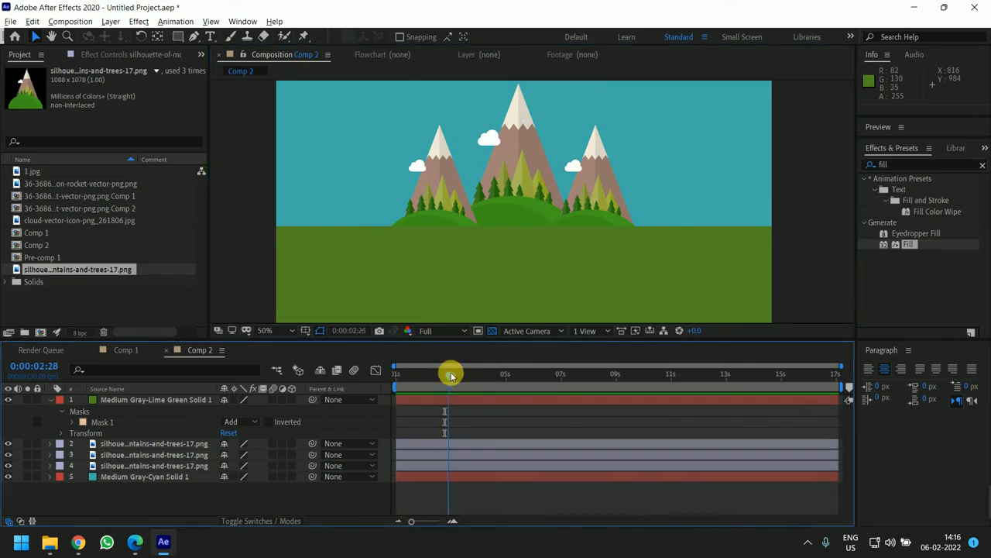
{"action": "left_click", "coordinate": [450, 375]}
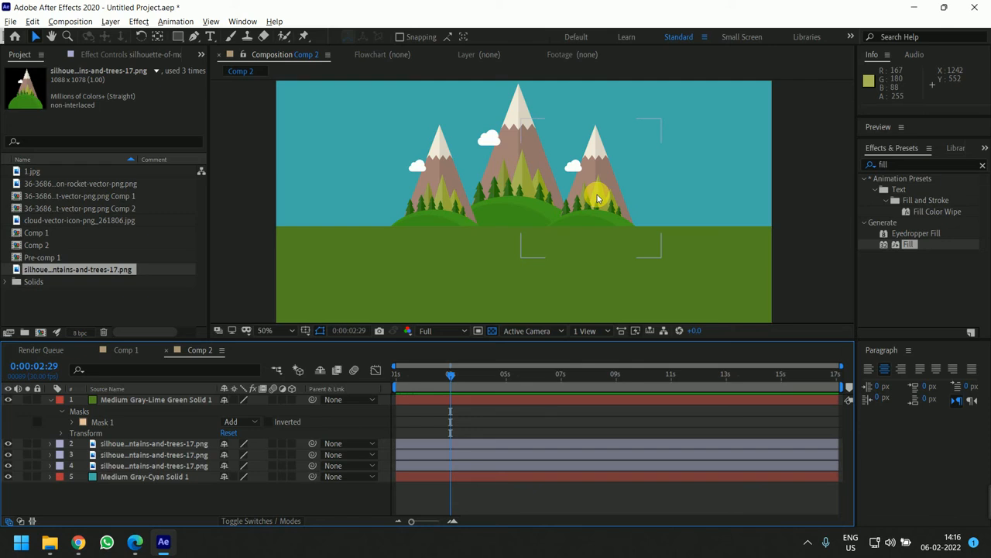
{"action": "left_click", "coordinate": [447, 445]}
{"action": "left_click", "coordinate": [450, 465], "text": "shift"}
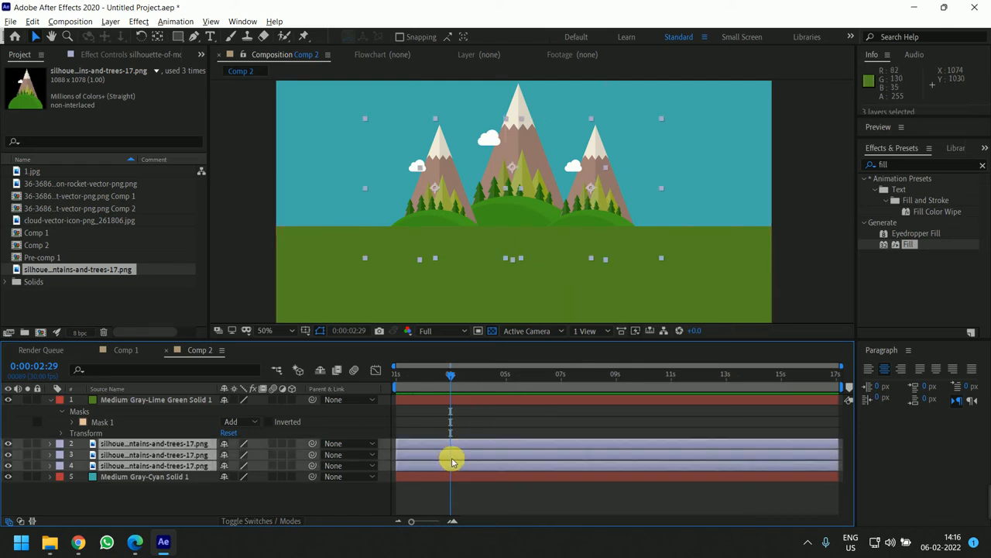
{"action": "key", "text": "p"}
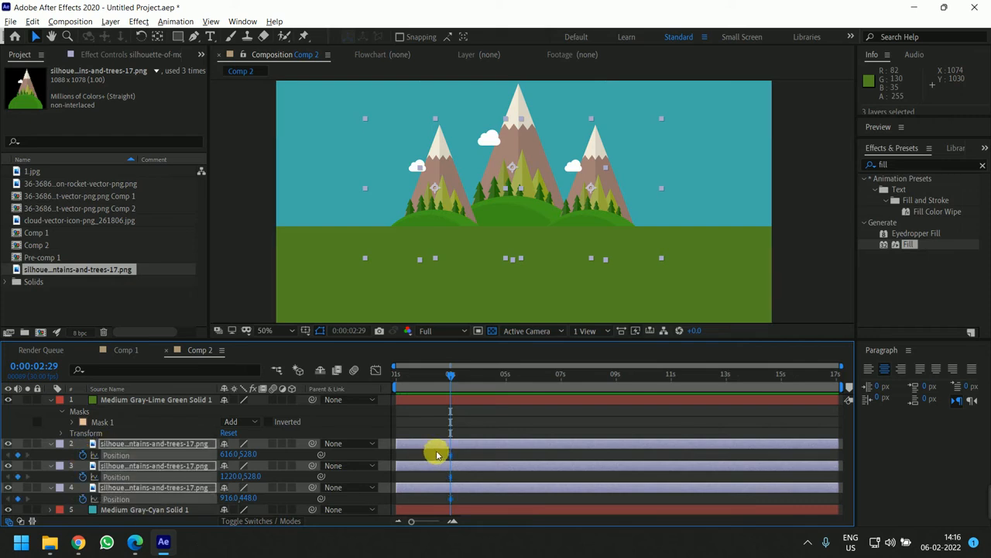
- At 0:00:02:02, lower all three mountain layers behind the green ground, to Y positions 1108, 1108 and 1028
{"action": "left_click_drag", "start_coordinate": [450, 377], "coordinate": [446, 377]}
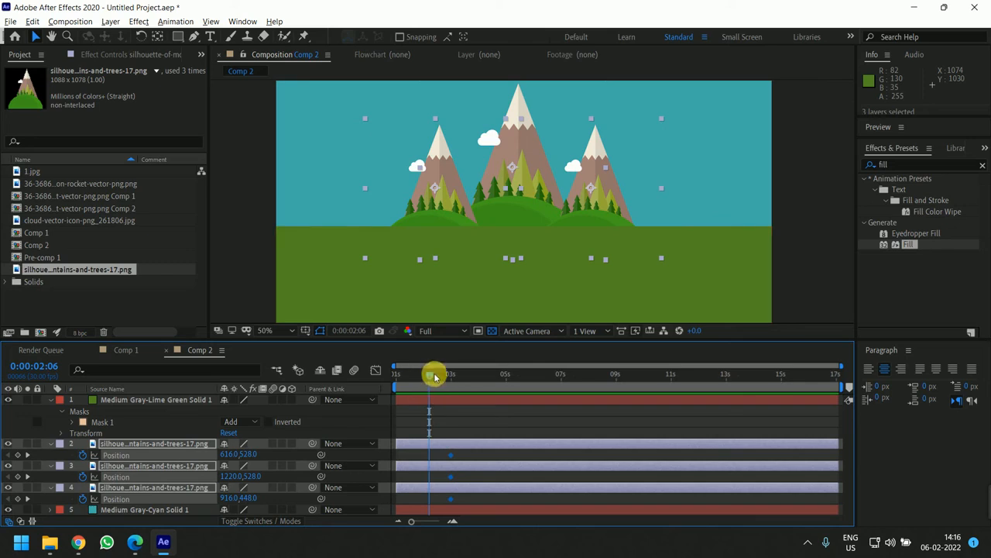
{"action": "left_click_drag", "start_coordinate": [430, 376], "coordinate": [425, 379]}
{"action": "left_click", "coordinate": [447, 448]}
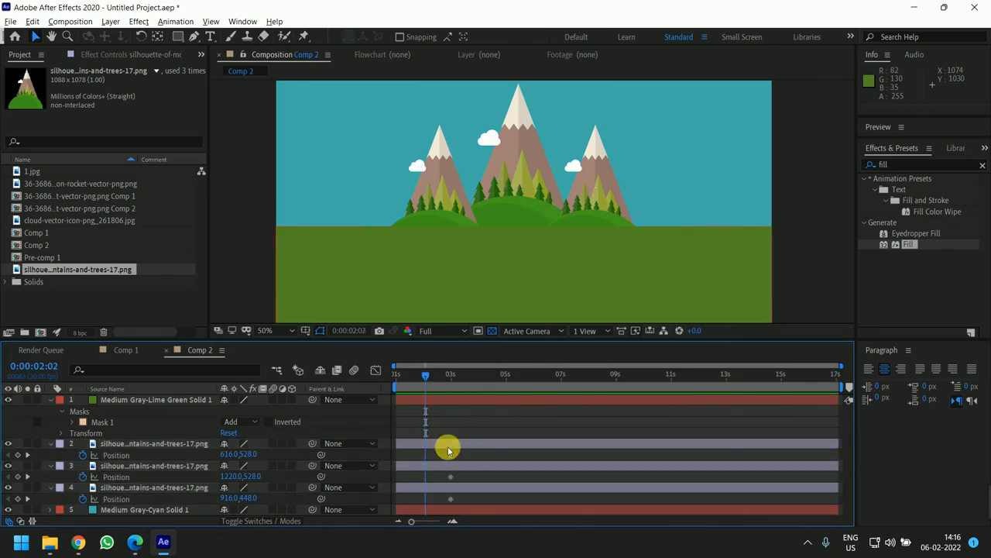
{"action": "left_click", "coordinate": [430, 494]}
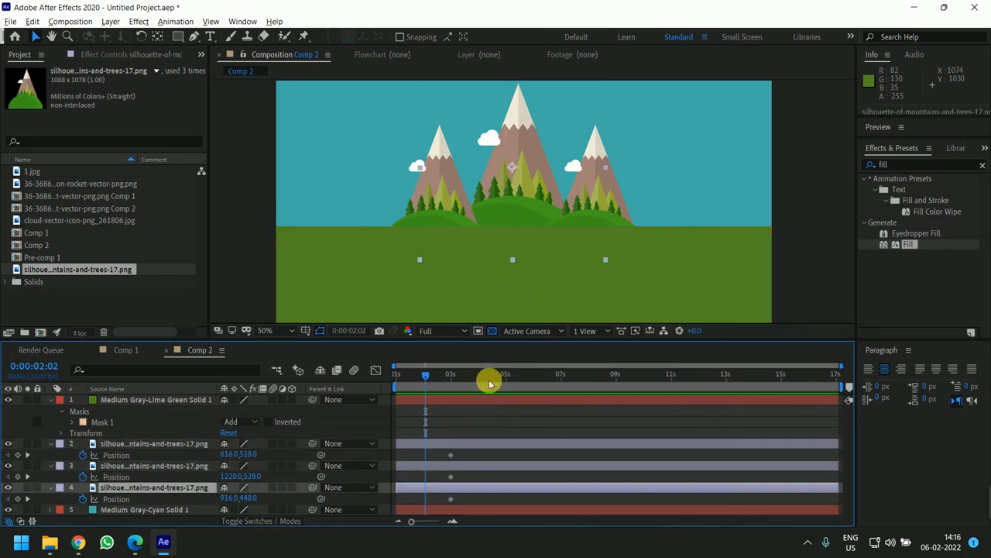
{"action": "left_click", "coordinate": [450, 445], "text": "shift"}
{"action": "key", "text": "shift+Down"}
{"action": "key", "text": "shift+Down"}
{"action": "key", "text": "shift+Down"}
{"action": "key", "text": "shift+Down"}
{"action": "key", "text": "shift+Down"}
{"action": "key", "text": "shift+Down"}
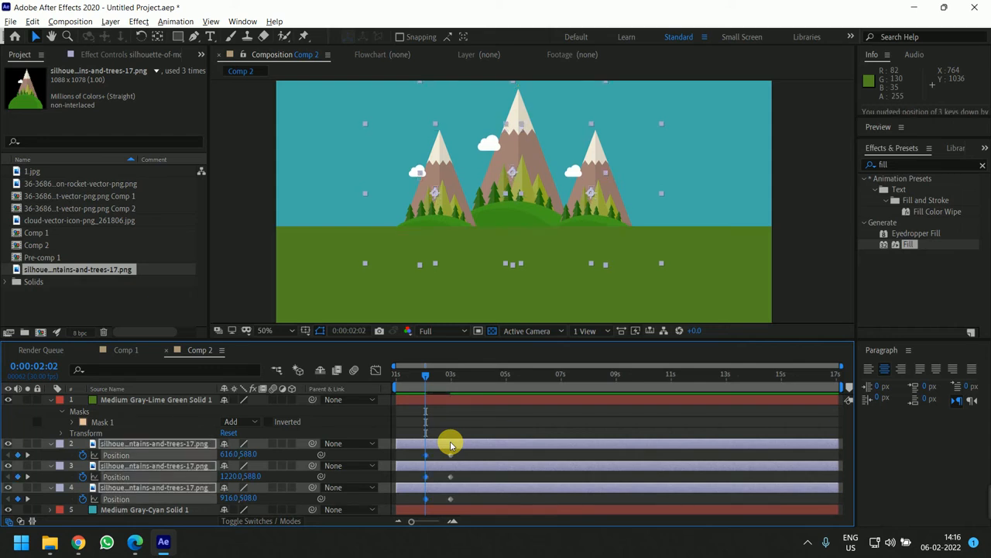
{"action": "key", "text": "shift+Down"}
{"action": "key", "text": "shift+Down"}
{"action": "key", "text": "shift+Down"}
{"action": "key", "text": "shift+Down"}
{"action": "key", "text": "shift+Down"}
{"action": "key", "text": "shift+Down"}
{"action": "key", "text": "shift+Down"}
{"action": "key", "text": "shift+Down"}
{"action": "key", "text": "shift+Down"}
{"action": "key", "text": "shift+Down"}
{"action": "key", "text": "shift+Down"}
{"action": "key", "text": "shift+Down"}
{"action": "key", "text": "shift+Down"}
{"action": "key", "text": "shift+Down"}
{"action": "key", "text": "shift+Down"}
{"action": "key", "text": "shift+Down"}
{"action": "key", "text": "shift+Down"}
{"action": "key", "text": "shift+Down"}
{"action": "key", "text": "shift+Down"}
{"action": "key", "text": "shift+Down"}
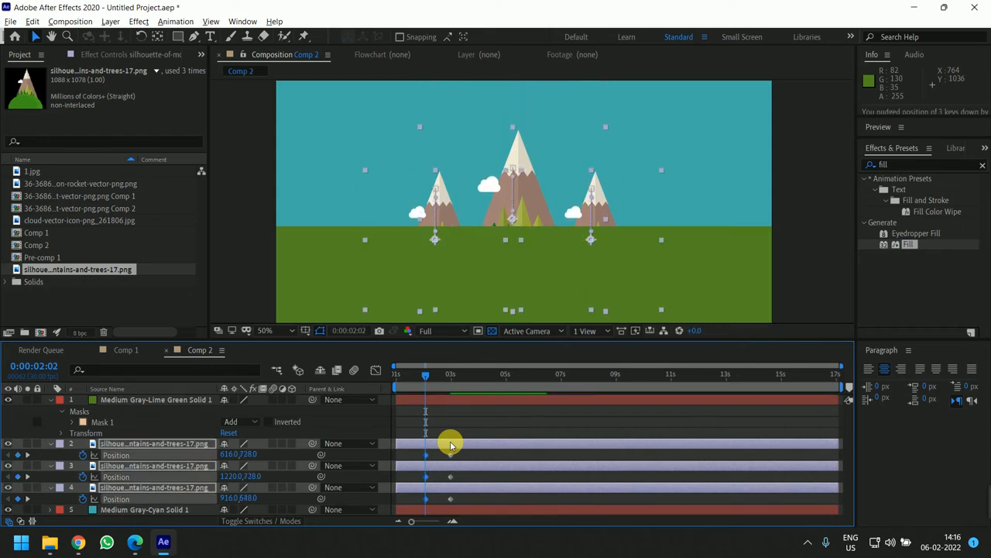
{"action": "key", "text": "shift+Down"}
{"action": "key", "text": "shift+Down"}
{"action": "key", "text": "shift+Down"}
{"action": "key", "text": "shift+Down"}
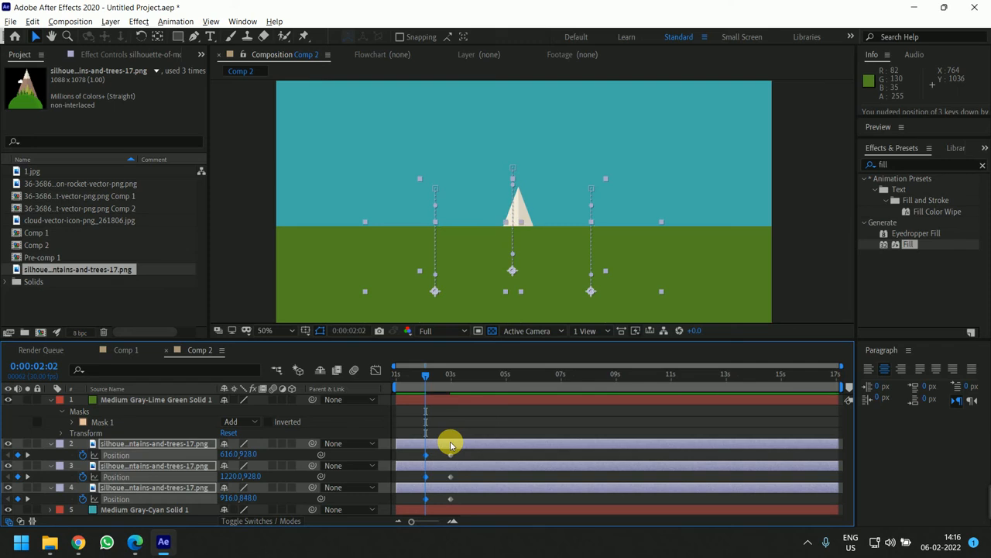
{"action": "key", "text": "shift+Down"}
{"action": "key", "text": "shift+Down"}
{"action": "key", "text": "shift+Down"}
{"action": "key", "text": "shift+Down"}
{"action": "key", "text": "shift+Down"}
{"action": "key", "text": "shift+Down"}
{"action": "key", "text": "shift+Down"}
{"action": "key", "text": "shift+Down"}
{"action": "key", "text": "shift+Down"}
{"action": "key", "text": "shift+Down"}
{"action": "key", "text": "shift+Down"}
{"action": "key", "text": "shift+Down"}
{"action": "key", "text": "shift+Down"}
{"action": "key", "text": "shift+Down"}
{"action": "key", "text": "shift+Down"}
{"action": "key", "text": "shift+Down"}
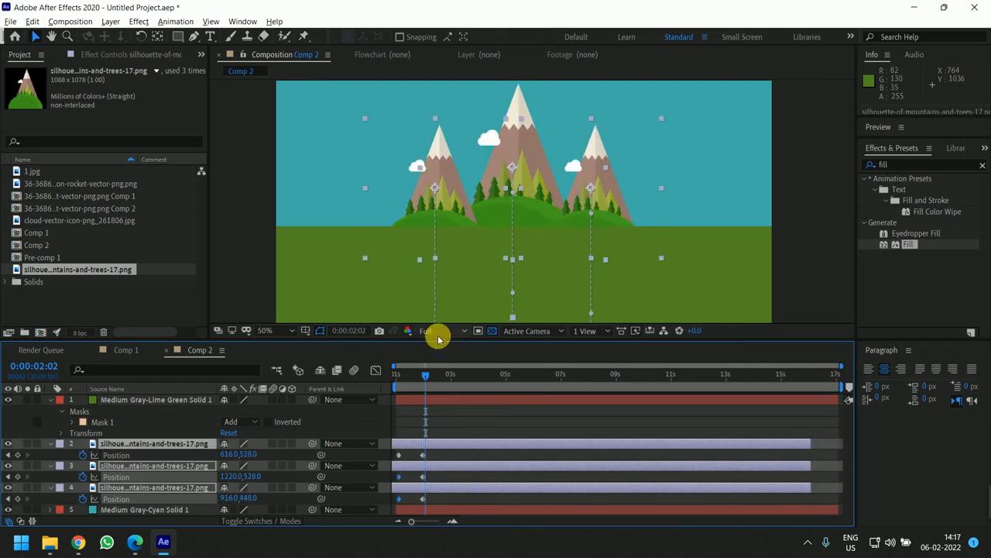
- Undo the accidental shift of the three mountain layers and their keyframes to an earlier time
{"action": "left_click", "coordinate": [471, 419]}
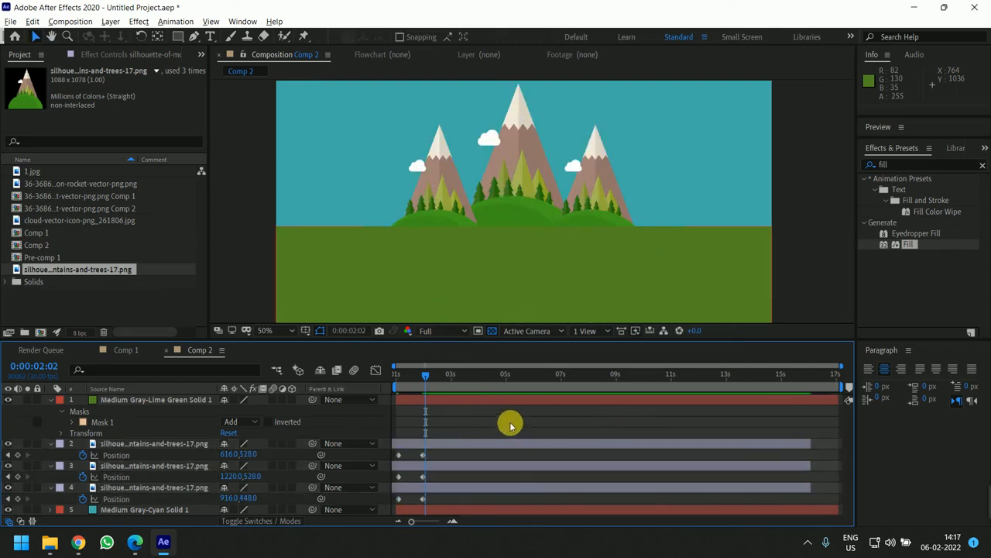
{"action": "key", "text": "ctrl+z"}
{"action": "key", "text": "ctrl+z"}
{"action": "key", "text": "ctrl+z"}
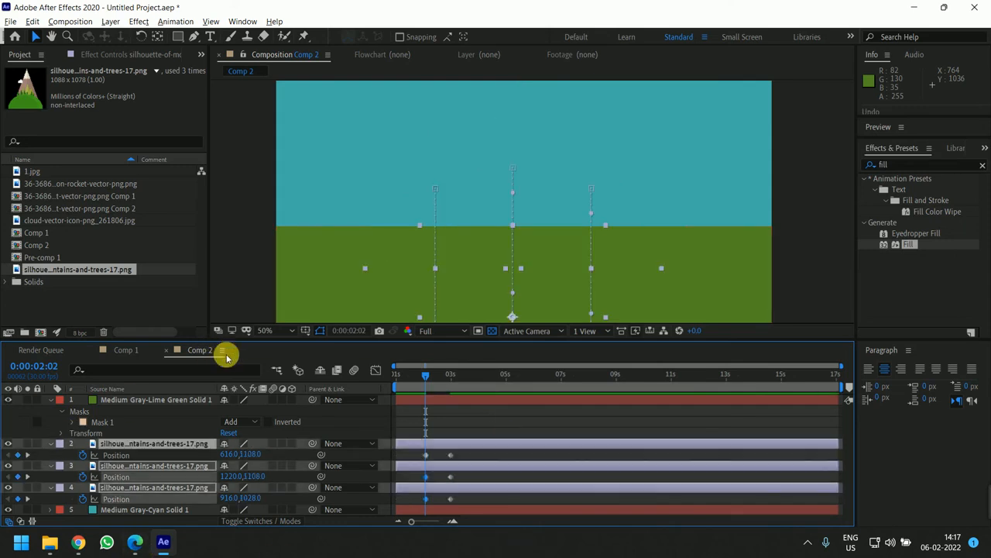
- At 0:00:02:19, raise all three mountain layers to Y positions 522.8, 522.8 and 442.8 to add middle Position keyframes
{"action": "left_click_drag", "start_coordinate": [423, 375], "coordinate": [466, 380]}
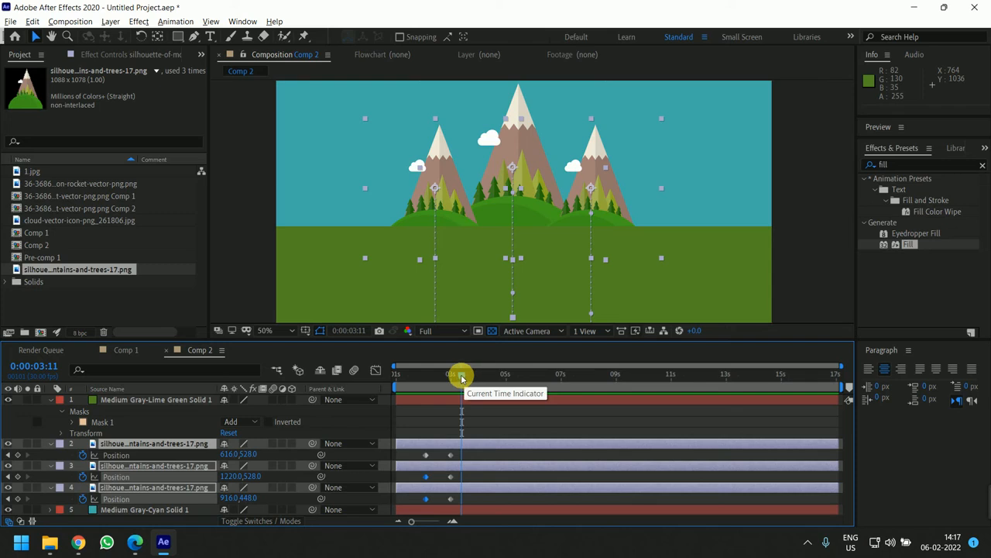
{"action": "left_click_drag", "start_coordinate": [460, 378], "coordinate": [442, 376]}
{"action": "left_click", "coordinate": [465, 459]}
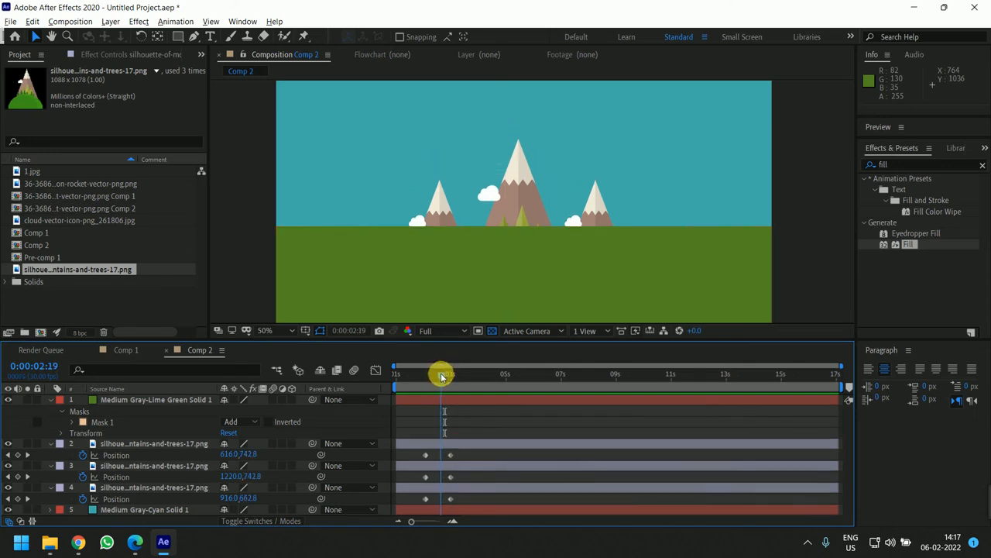
{"action": "left_click", "coordinate": [454, 443]}
{"action": "left_click", "coordinate": [454, 488], "text": "shift"}
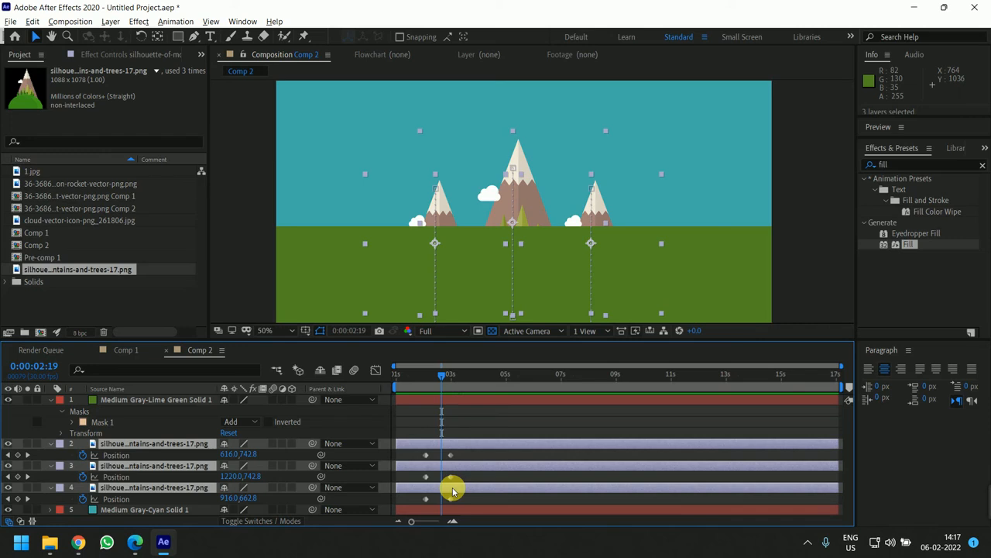
{"action": "key", "text": "shift+Up"}
{"action": "key", "text": "shift+Up"}
{"action": "key", "text": "shift+Up"}
{"action": "key", "text": "shift+Up"}
{"action": "key", "text": "shift+Up"}
{"action": "key", "text": "shift+Up"}
{"action": "key", "text": "shift+Up"}
{"action": "key", "text": "shift+Up"}
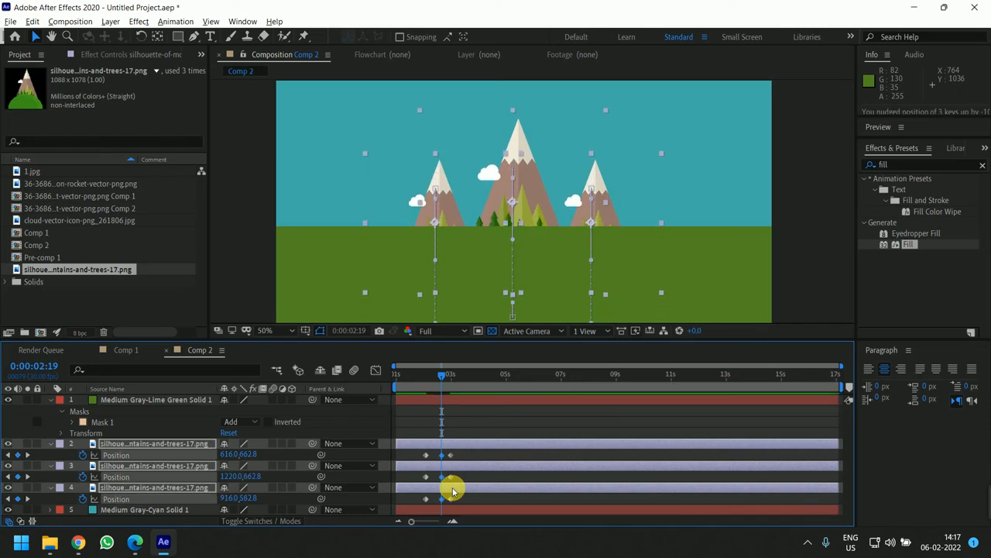
{"action": "key", "text": "shift+Up"}
{"action": "key", "text": "shift+Up"}
{"action": "key", "text": "shift+Up"}
{"action": "key", "text": "shift+Up"}
{"action": "key", "text": "shift+Up"}
{"action": "key", "text": "shift+Up"}
{"action": "key", "text": "shift+Up"}
{"action": "key", "text": "shift+Up"}
{"action": "key", "text": "shift+Up"}
{"action": "key", "text": "shift+Up"}
{"action": "key", "text": "shift+Up"}
{"action": "key", "text": "shift+Up"}
{"action": "key", "text": "shift+Up"}
{"action": "key", "text": "shift+Up"}
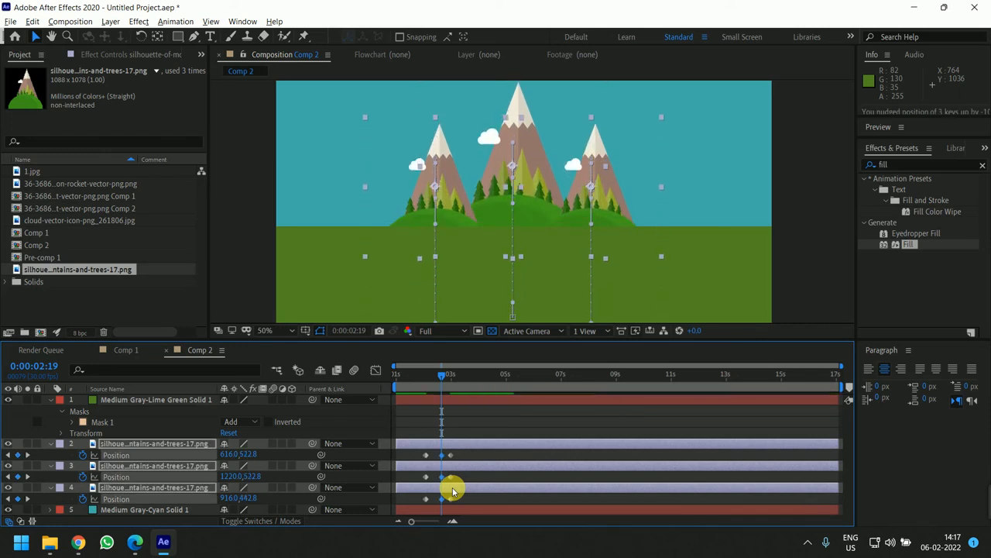
- Preview the rise and raise the mountains further at 0:00:02:19, to Y positions 462.8, 462.8 and 382.8
{"action": "key", "text": "space"}
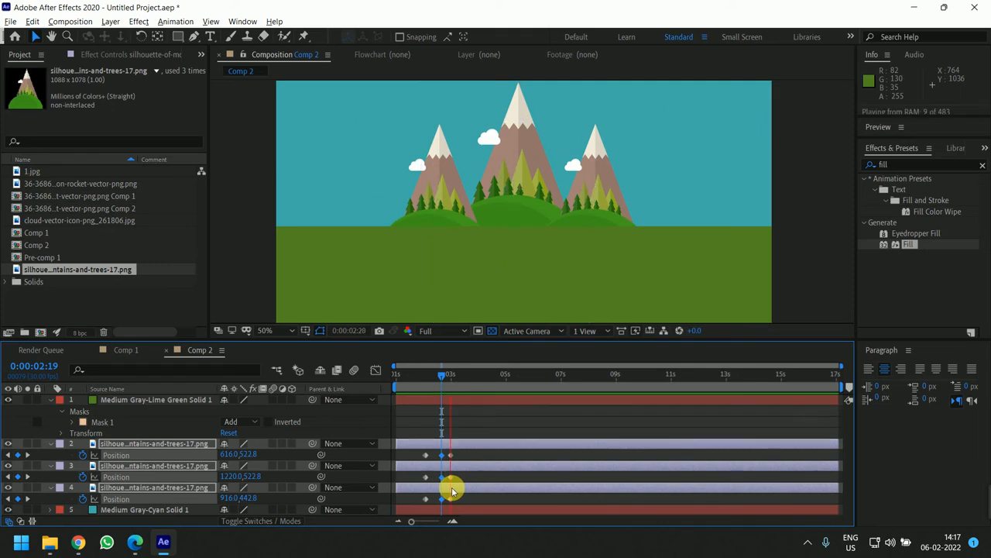
{"action": "key", "text": "space"}
{"action": "left_click_drag", "start_coordinate": [466, 373], "coordinate": [443, 380]}
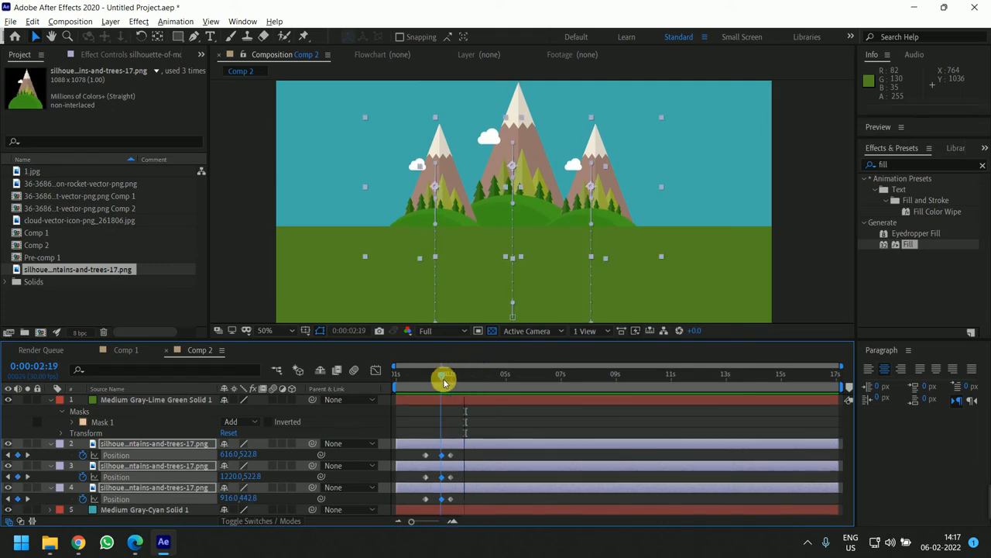
{"action": "key", "text": "shift+Up"}
{"action": "key", "text": "shift+Up"}
{"action": "key", "text": "shift+Up"}
{"action": "key", "text": "shift+Up"}
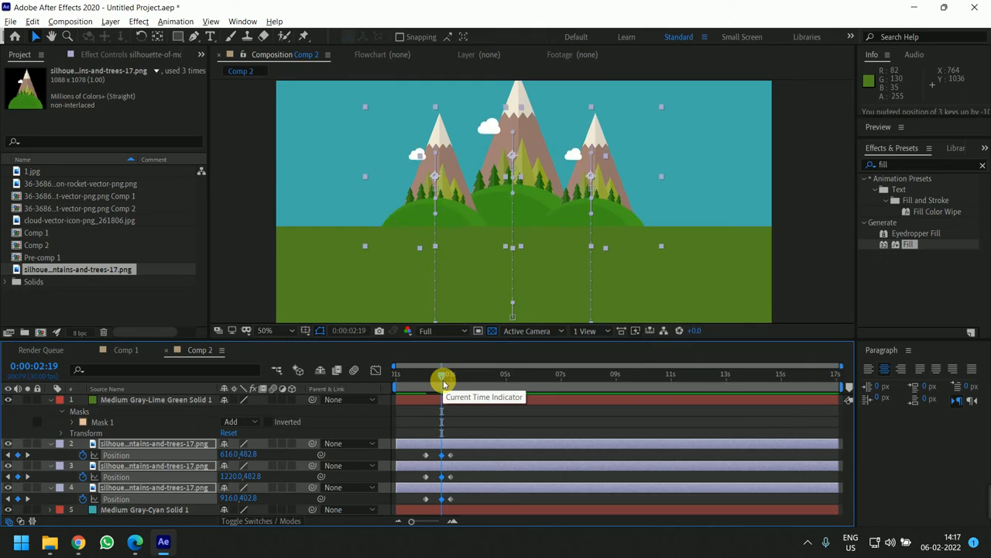
{"action": "left_click_drag", "start_coordinate": [704, 161], "coordinate": [710, 231]}
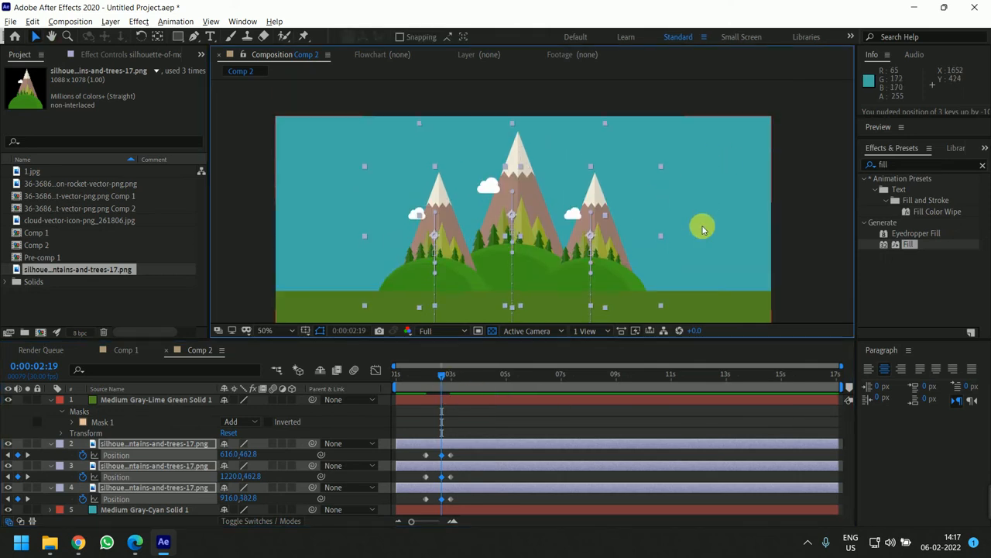
- Play back the mountains' overshoot animation from 0:00:01:25
{"action": "key", "text": "space"}
{"action": "left_click_drag", "start_coordinate": [454, 373], "coordinate": [416, 377]}
{"action": "key", "text": "space"}
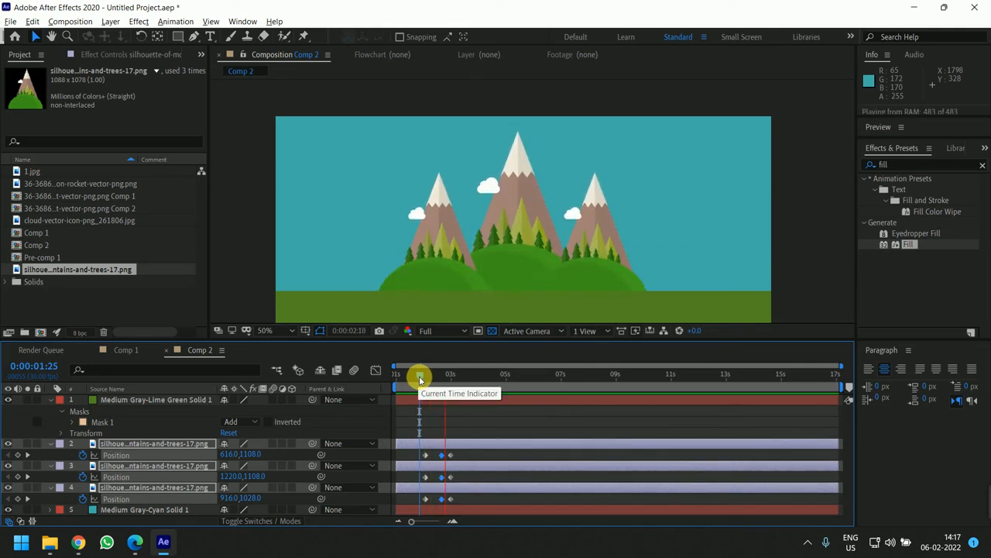
{"action": "key", "text": "space"}
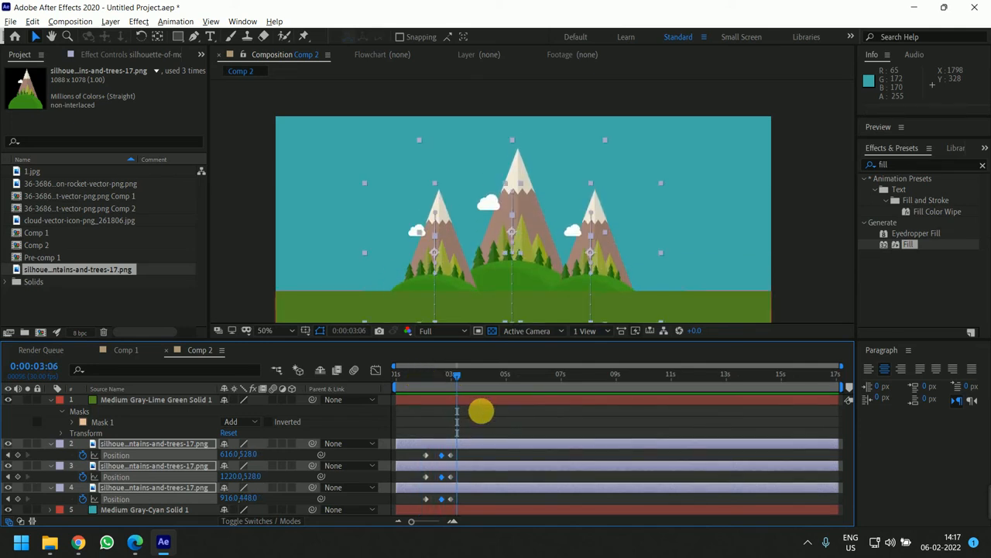
- Move the mountains' middle Position keyframes slightly earlier and their last Position keyframes to 0:00:02:27
{"action": "key", "text": "equal"}
{"action": "scroll", "coordinate": [497, 422], "scroll_direction": "left", "scroll_amount": 2}
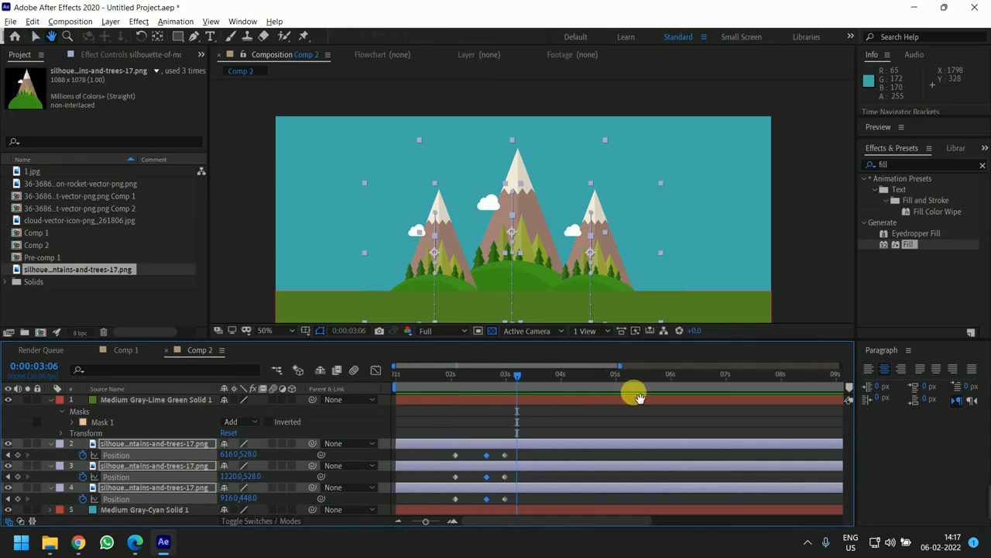
{"action": "left_click", "coordinate": [486, 455], "text": "shift"}
{"action": "left_click_drag", "start_coordinate": [486, 499], "coordinate": [483, 500]}
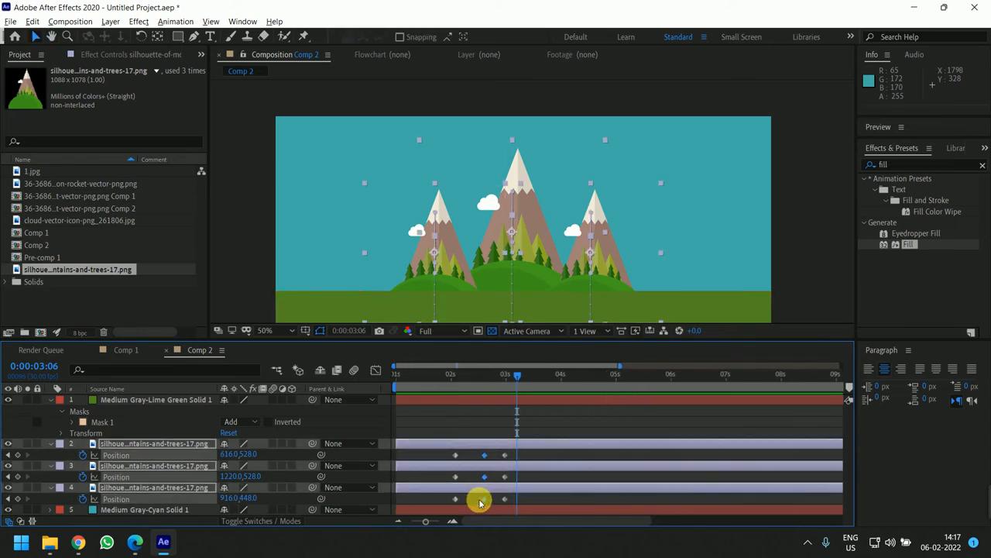
{"action": "left_click_drag", "start_coordinate": [541, 449], "coordinate": [503, 504]}
{"action": "left_click_drag", "start_coordinate": [506, 499], "coordinate": [501, 500]}
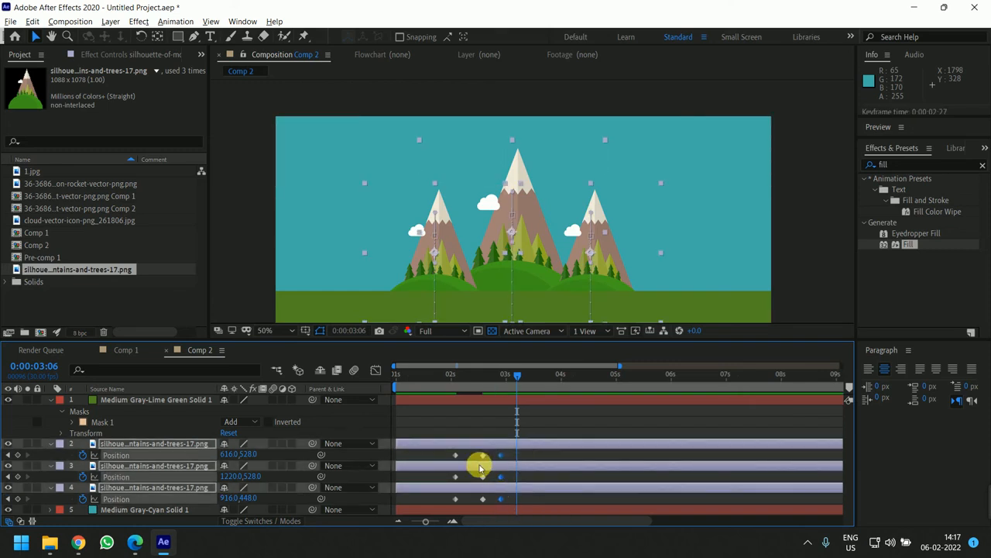
- Move the mountains' middle Position keyframes to 0:00:02:16, and try Easy Ease on them in a preview before undoing it
{"action": "mouse_move", "coordinate": [493, 451]}
{"action": "left_mouse_down"}
{"action": "mouse_move", "coordinate": [476, 506]}
{"action": "mouse_move", "coordinate": [488, 455]}
{"action": "mouse_move", "coordinate": [480, 458]}
{"action": "left_mouse_up"}
{"action": "left_click", "coordinate": [480, 504]}
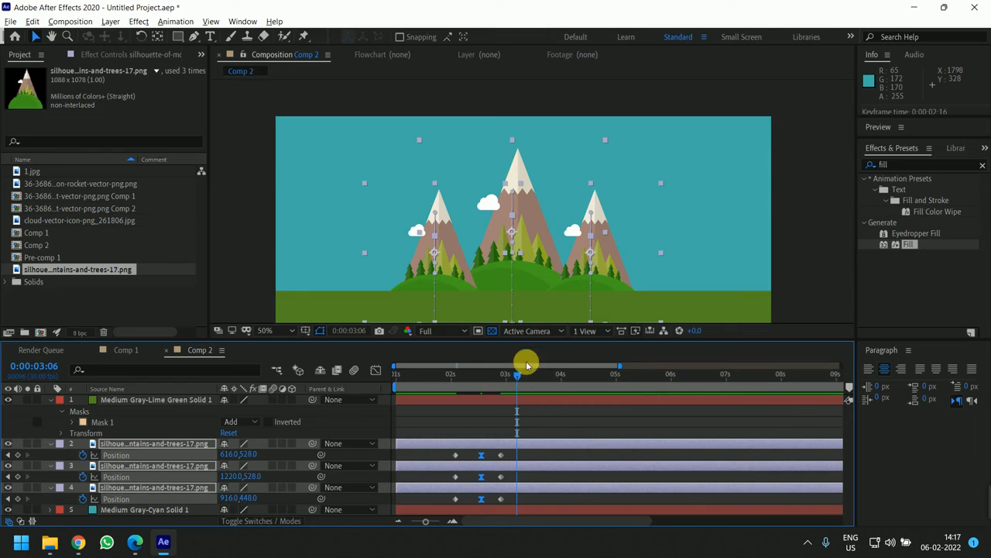
{"action": "left_click_drag", "start_coordinate": [519, 375], "coordinate": [445, 403]}
{"action": "left_click", "coordinate": [488, 422]}
{"action": "key", "text": "space"}
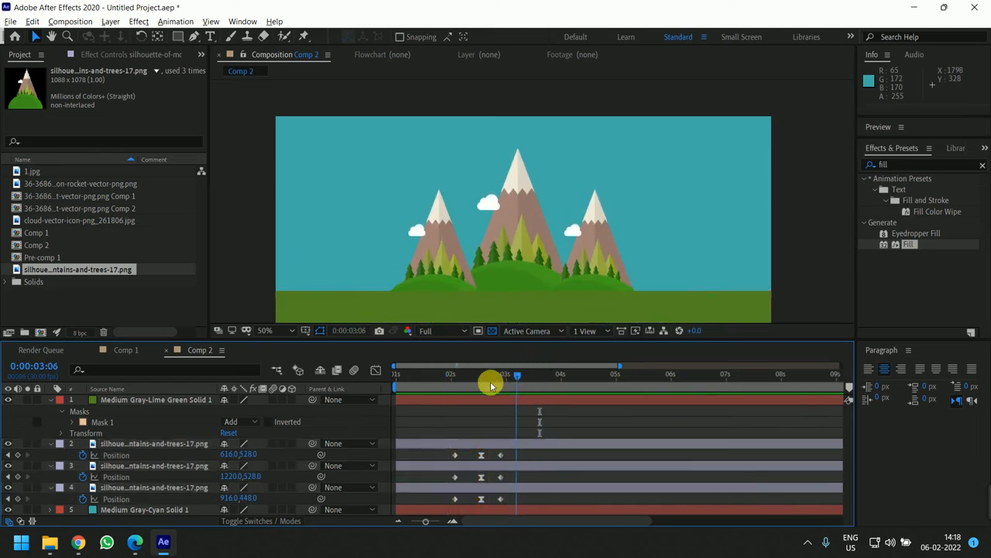
{"action": "left_click", "coordinate": [440, 386]}
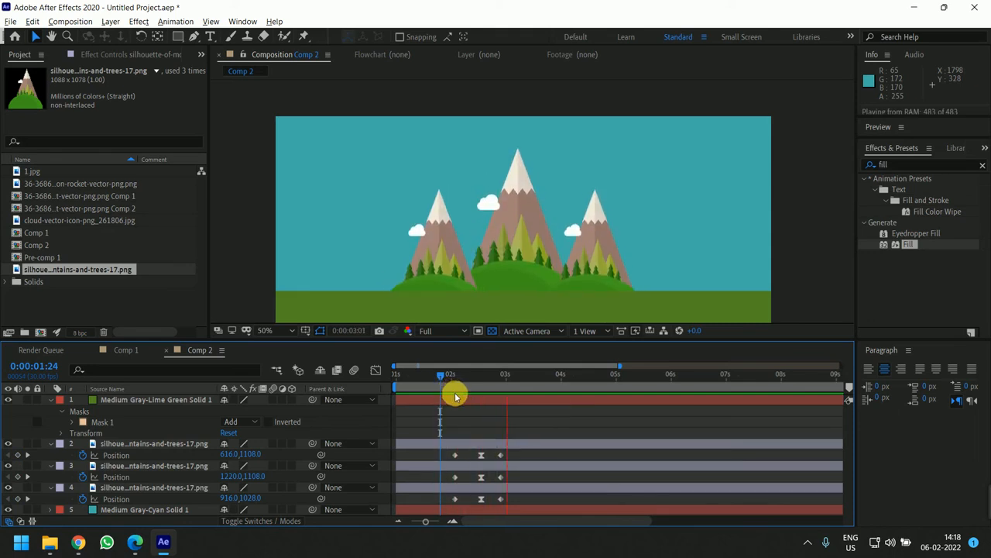
{"action": "key", "text": "ctrl+z"}
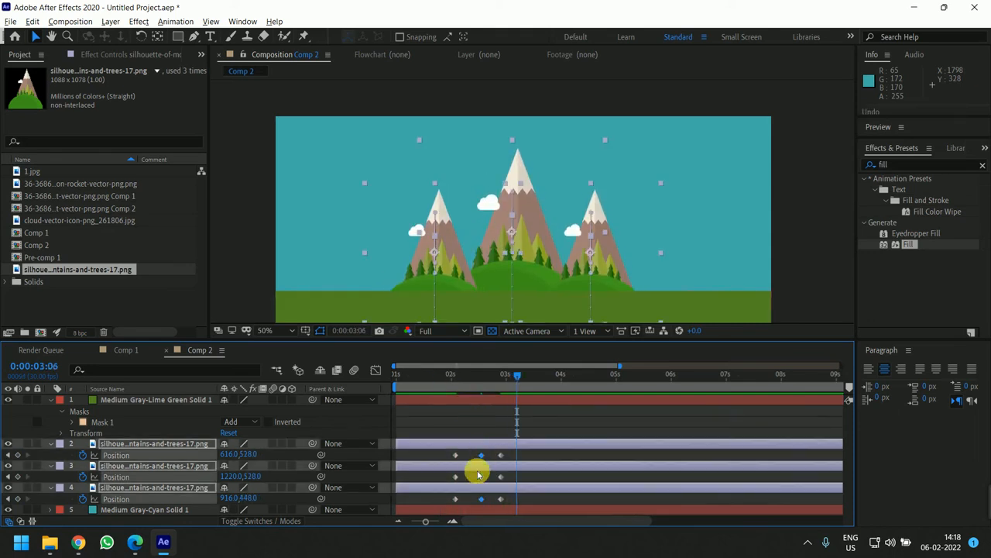
- Apply Easy Ease to the last Position keyframes of the three mountain layers and preview the rise
{"action": "left_click_drag", "start_coordinate": [514, 448], "coordinate": [498, 510]}
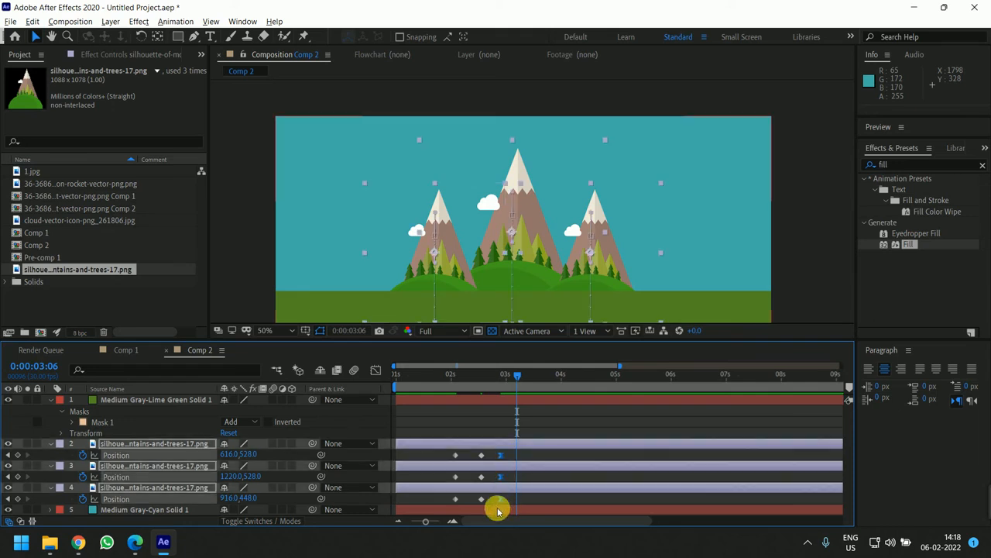
{"action": "left_click", "coordinate": [450, 375]}
{"action": "key", "text": "space"}
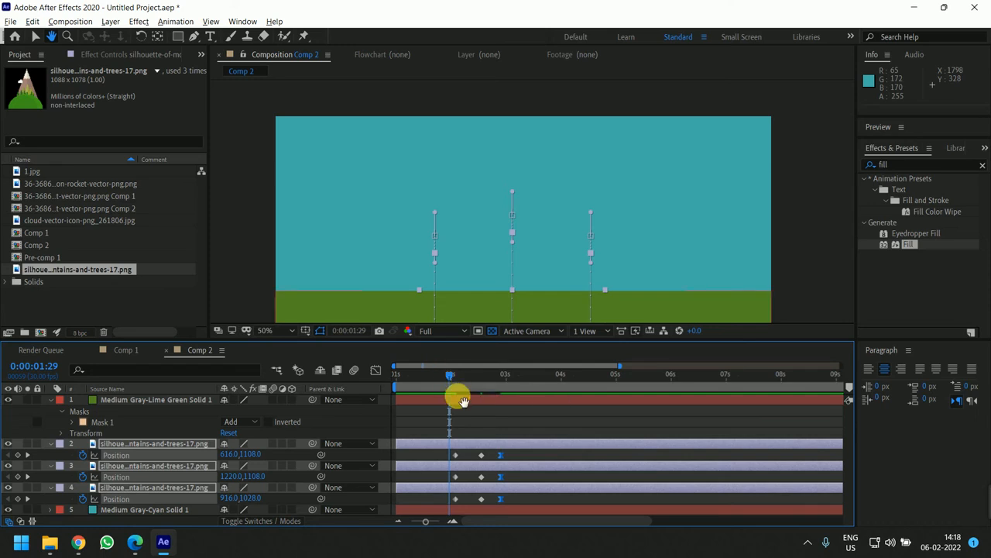
{"action": "key", "text": "space"}
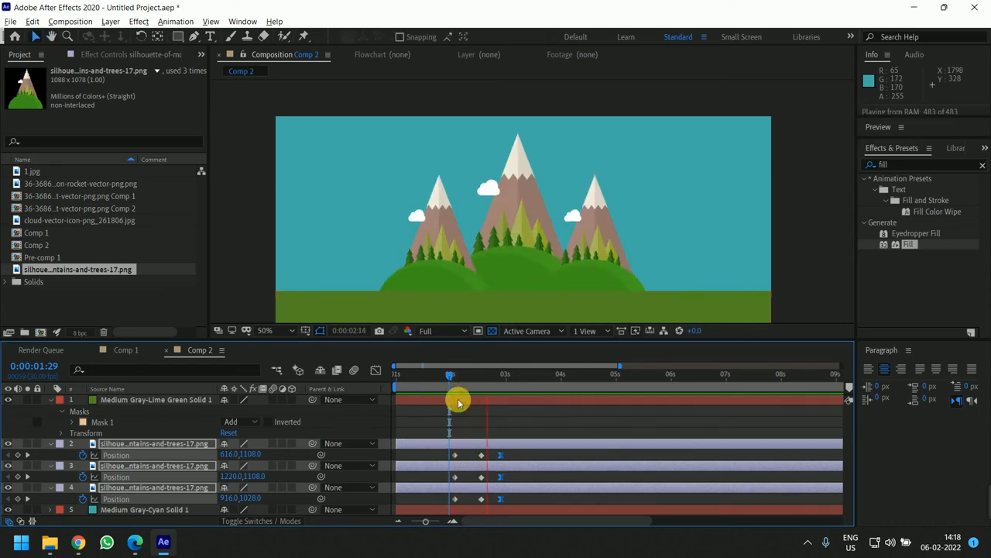
{"action": "left_click", "coordinate": [442, 377]}
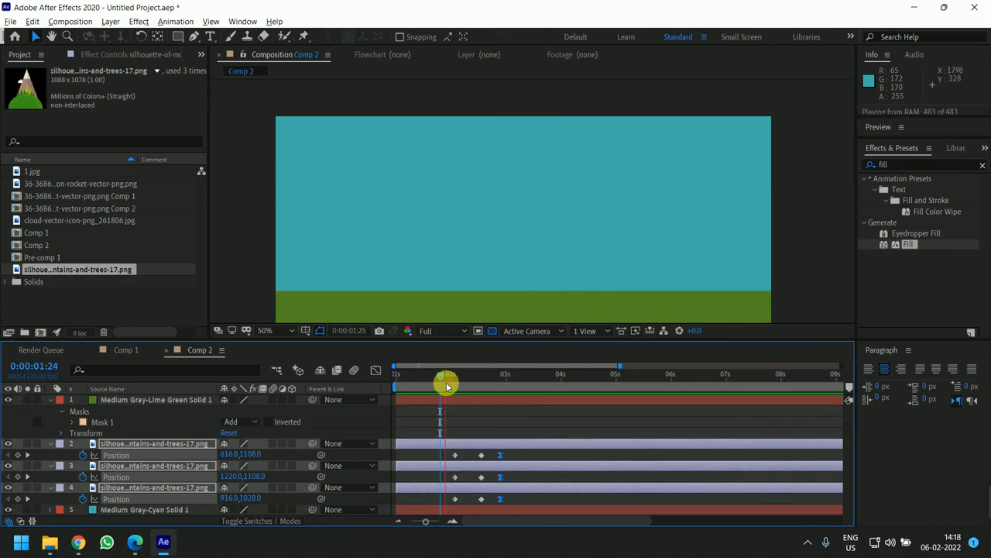
{"action": "key", "text": "space"}
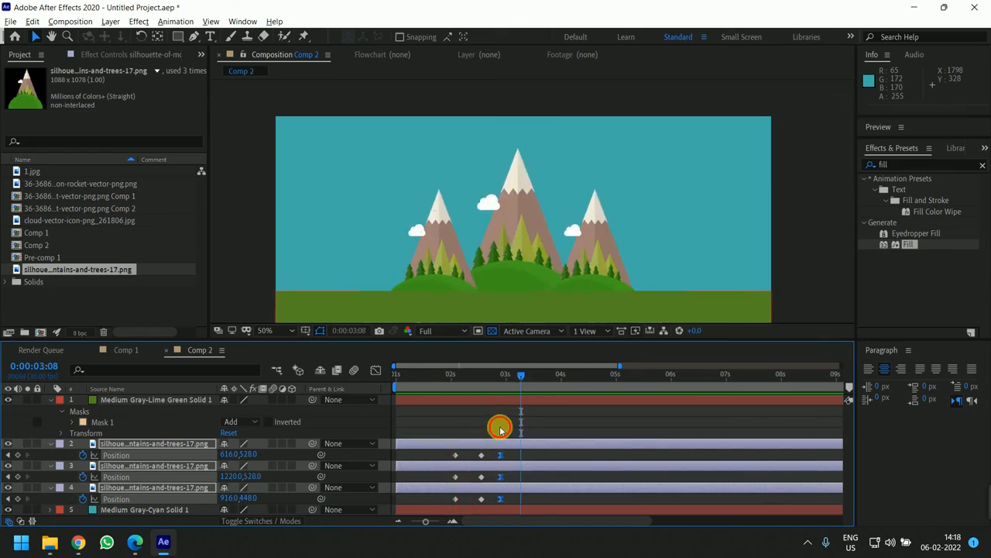
- Move the mountains' last Position keyframes slightly earlier and the first ones to 0:00:02:04, and preview the tightened timing
{"action": "left_click", "coordinate": [514, 458]}
{"action": "left_click_drag", "start_coordinate": [511, 503], "coordinate": [454, 500]}
{"action": "left_click", "coordinate": [497, 505]}
{"action": "left_click", "coordinate": [450, 378]}
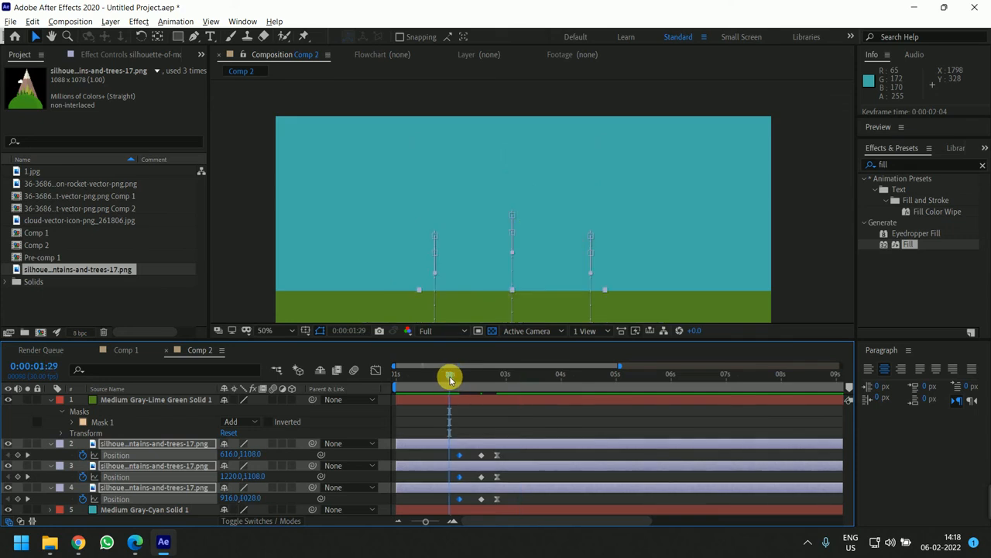
{"action": "key", "text": "space"}
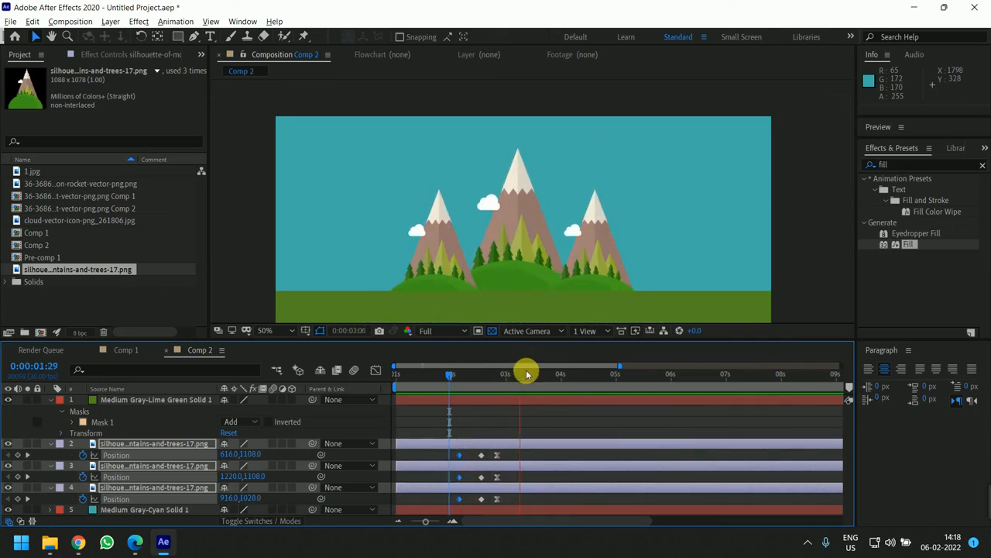
{"action": "left_click", "coordinate": [454, 378]}
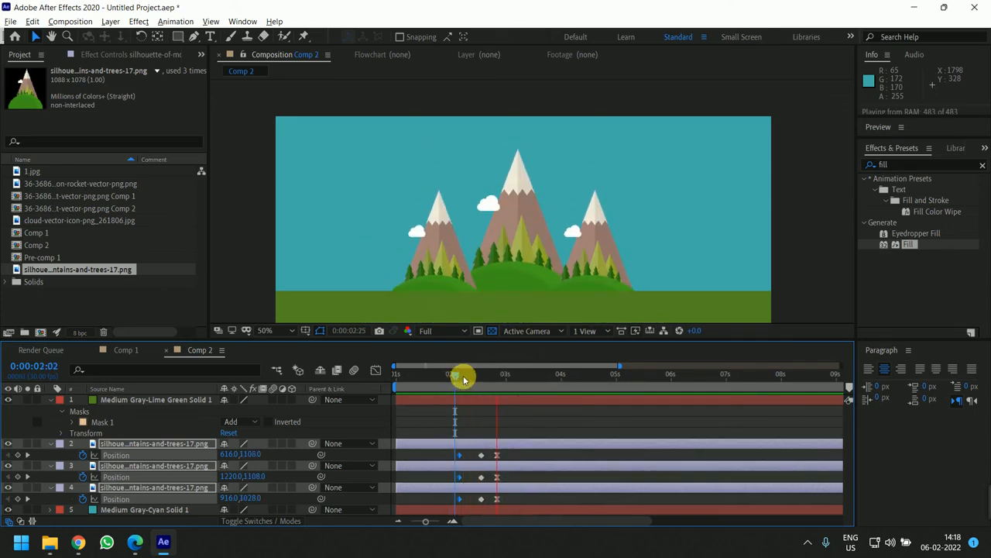
- Switch to Chrome and replay the mountain rise in the trigonometry video from about 0:14 to 0:16, then return to After Effects
{"action": "key", "text": "space"}
{"action": "key", "text": "alt+Tab"}
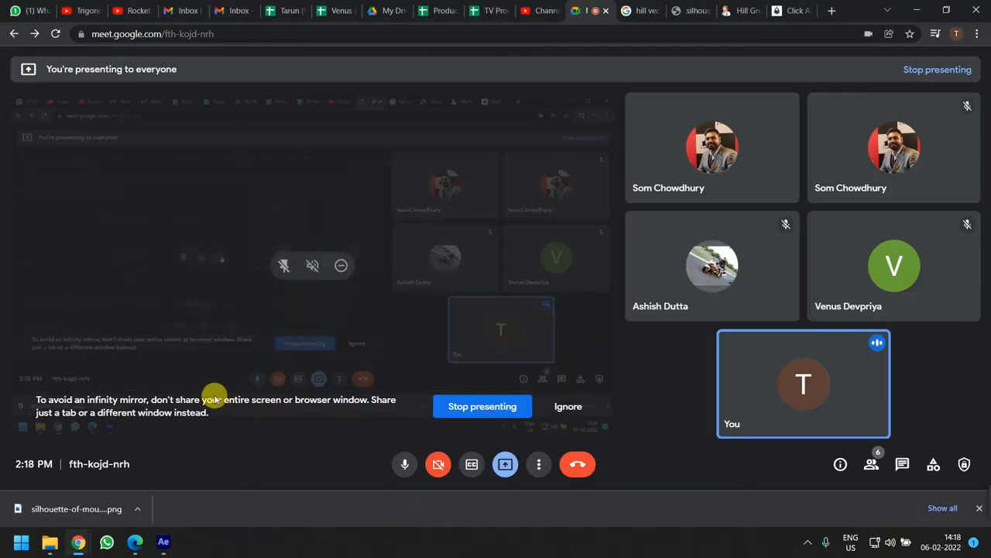
{"action": "left_click", "coordinate": [78, 9]}
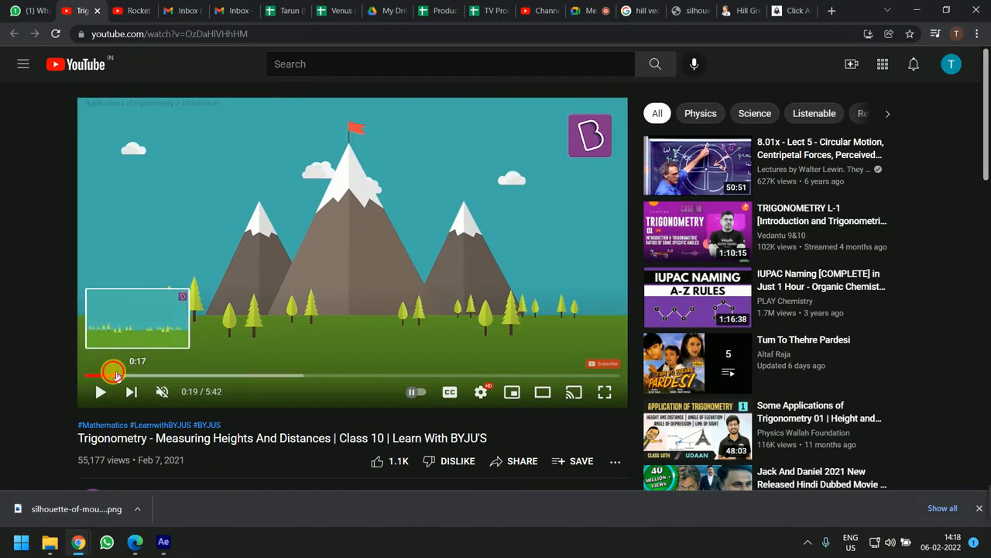
{"action": "key", "text": "Left"}
{"action": "key", "text": "space"}
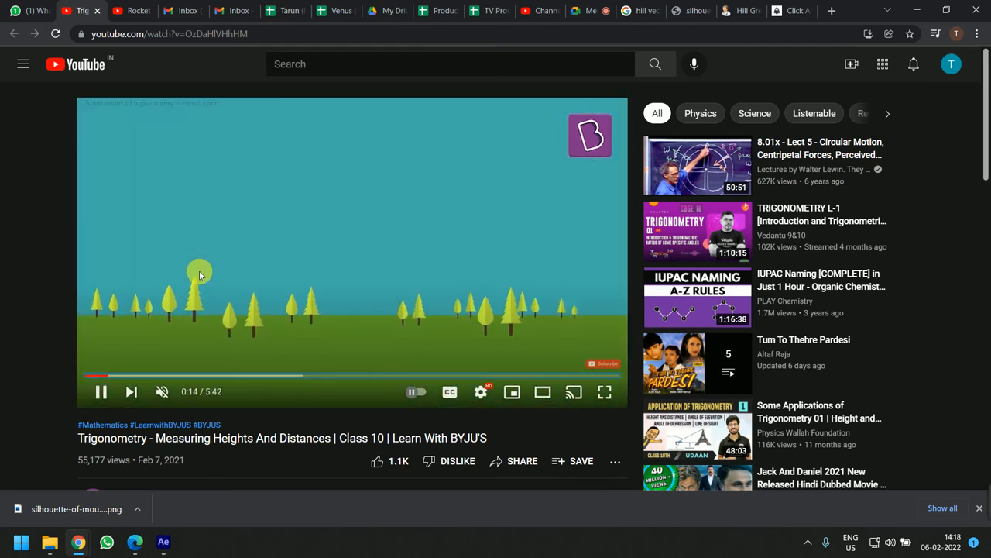
{"action": "left_click", "coordinate": [199, 270]}
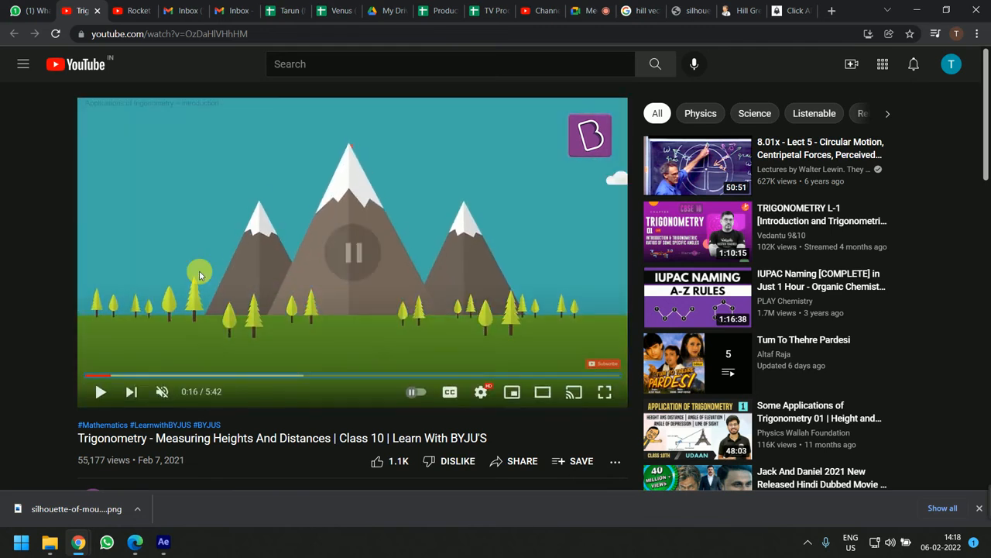
{"action": "key", "text": "alt+Tab"}
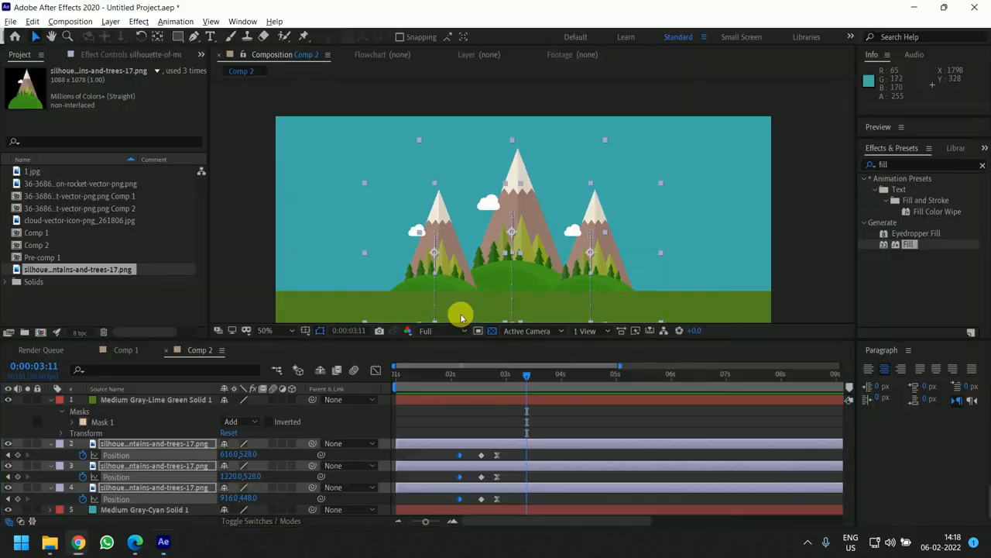
- Lower the three mountains' middle Position keyframes at 0:00:02:16 by 40 px to reduce the overshoot, and preview the rise
{"action": "left_click", "coordinate": [506, 405]}
{"action": "mouse_move", "coordinate": [491, 383]}
{"action": "left_mouse_down"}
{"action": "mouse_move", "coordinate": [482, 385]}
{"action": "mouse_move", "coordinate": [496, 393]}
{"action": "mouse_move", "coordinate": [482, 395]}
{"action": "left_mouse_up"}
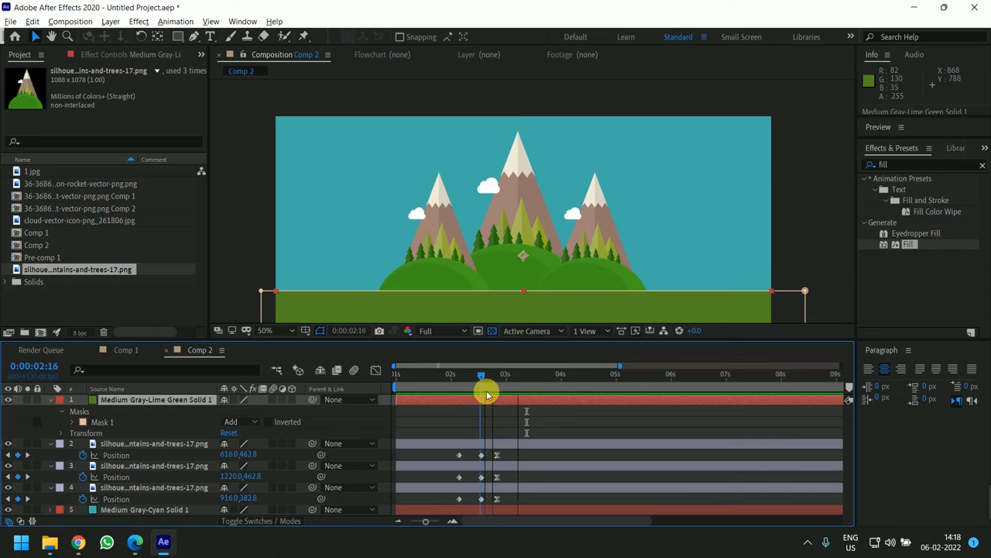
{"action": "left_click", "coordinate": [506, 443]}
{"action": "left_click", "coordinate": [514, 486], "text": "shift"}
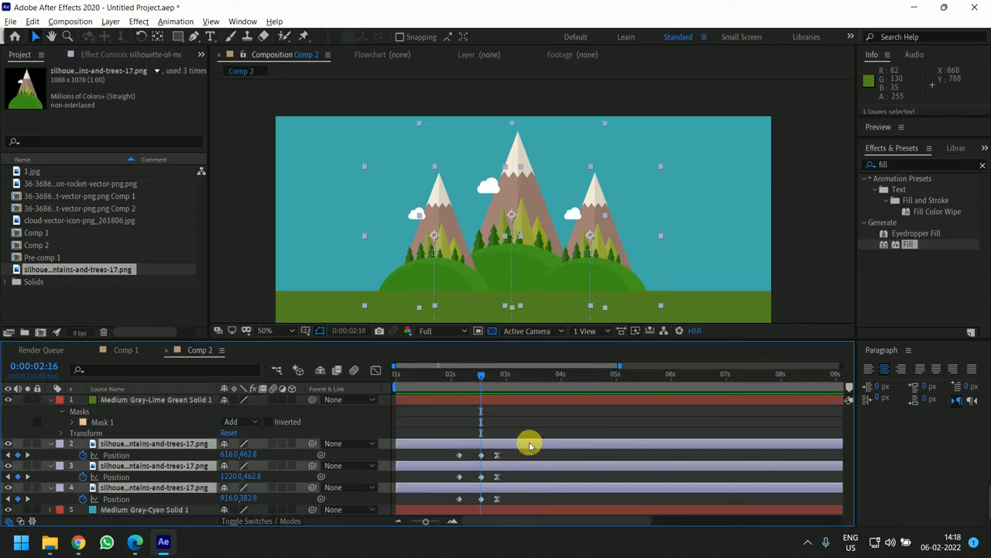
{"action": "key", "text": "equal"}
{"action": "scroll", "coordinate": [616, 406], "scroll_direction": "left", "scroll_amount": 3}
{"action": "mouse_move", "coordinate": [569, 375]}
{"action": "left_mouse_down"}
{"action": "mouse_move", "coordinate": [578, 379]}
{"action": "mouse_move", "coordinate": [566, 380]}
{"action": "left_mouse_up"}
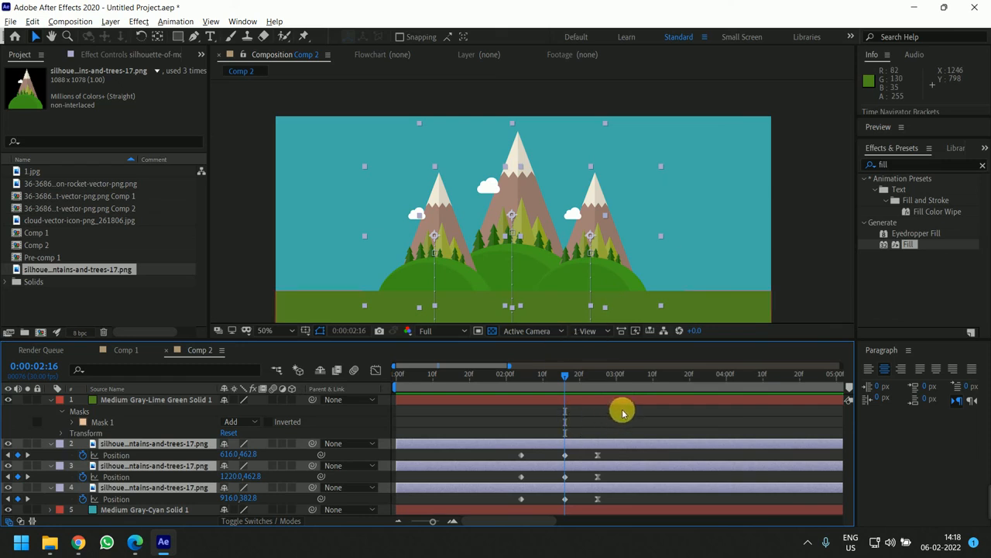
{"action": "left_click_drag", "start_coordinate": [610, 405], "coordinate": [542, 379]}
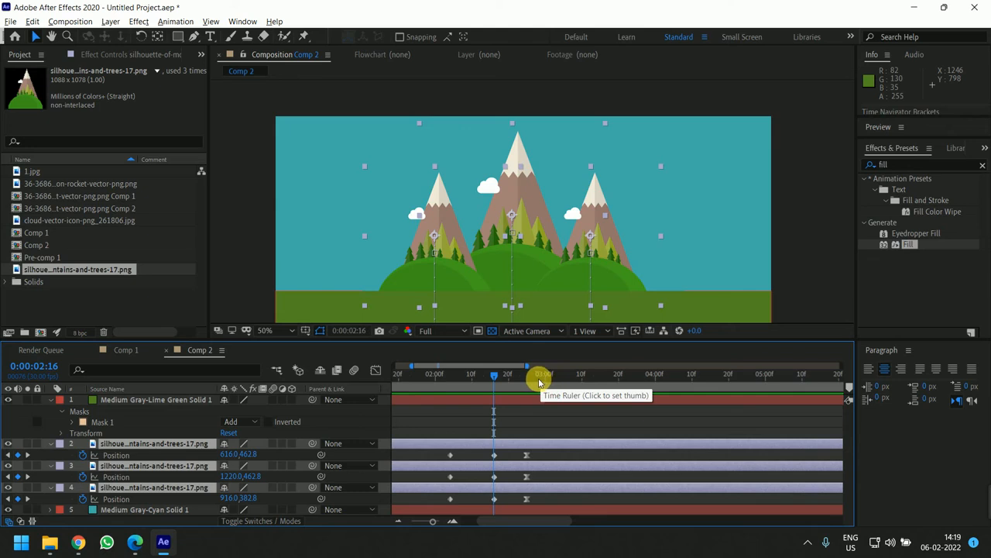
{"action": "key", "text": "shift+Down"}
{"action": "key", "text": "shift+Down"}
{"action": "key", "text": "shift+Down"}
{"action": "key", "text": "shift+Down"}
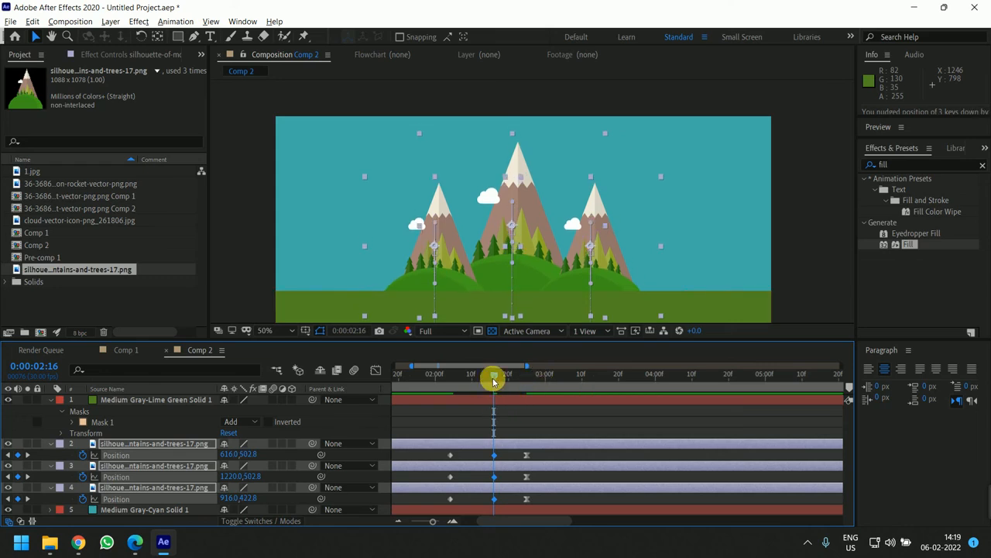
{"action": "left_click", "coordinate": [501, 378]}
{"action": "left_click_drag", "start_coordinate": [508, 382], "coordinate": [432, 395]}
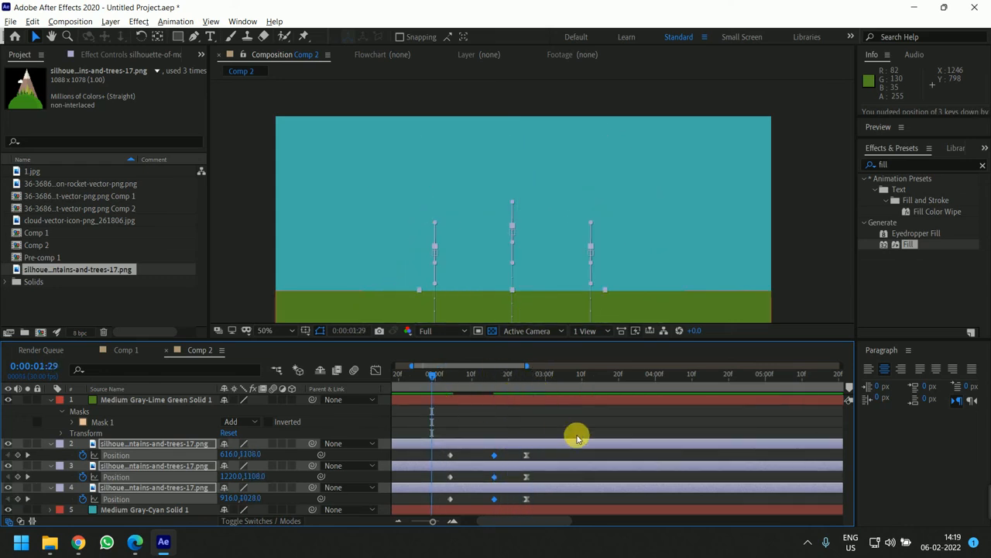
{"action": "key", "text": "space"}
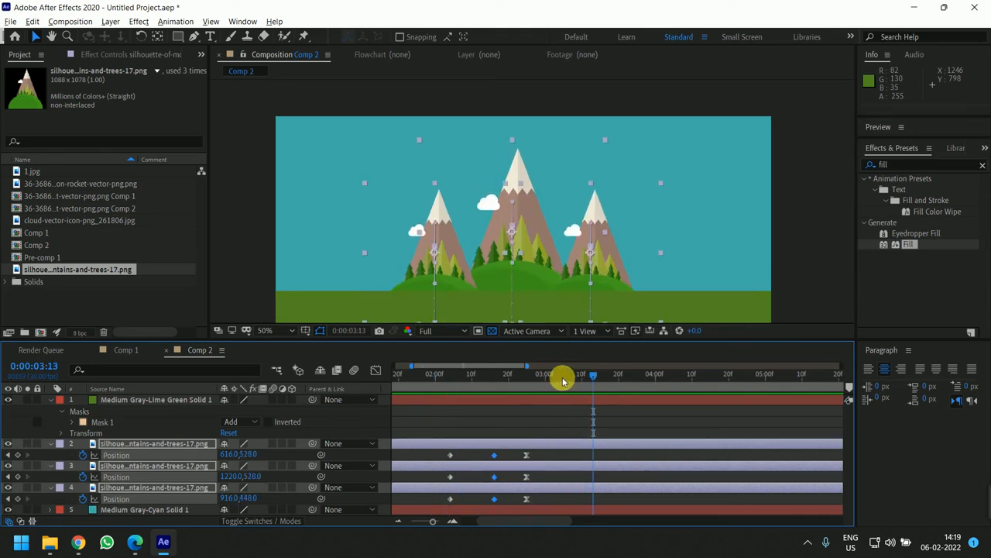
- Move the three mountains' middle Position keyframes to 0:00:02:14, and preview and scrub through the rise
{"action": "left_click_drag", "start_coordinate": [553, 378], "coordinate": [504, 397]}
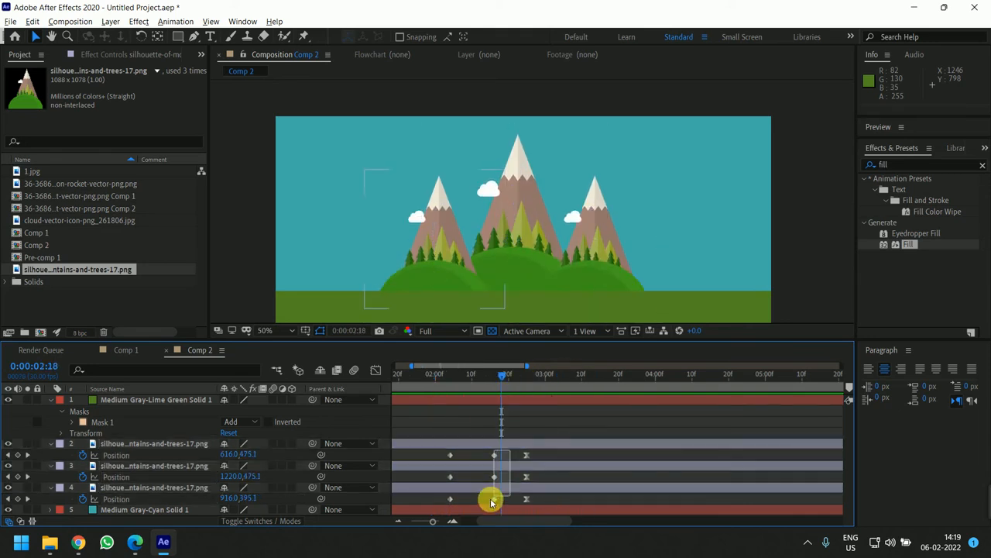
{"action": "left_click_drag", "start_coordinate": [492, 501], "coordinate": [487, 501]}
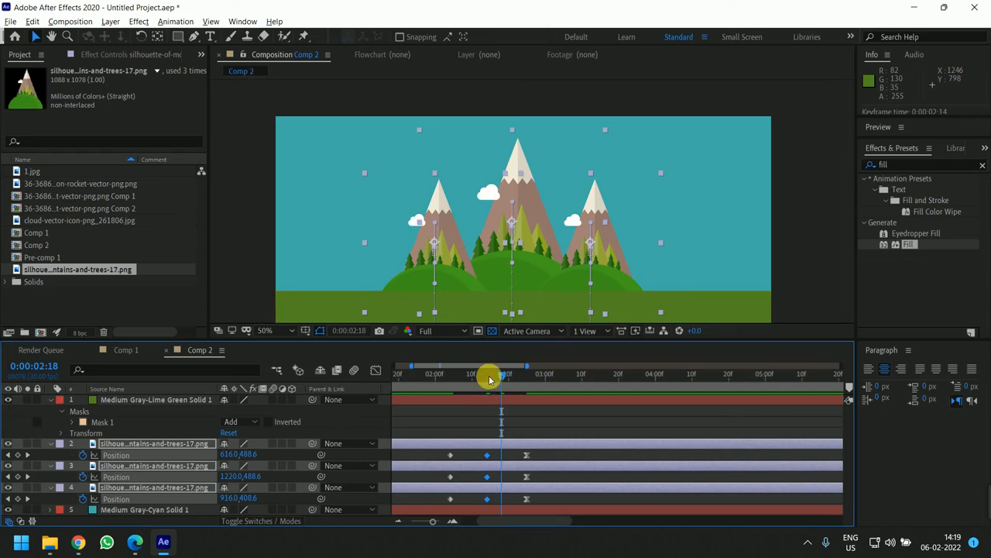
{"action": "left_click", "coordinate": [483, 426]}
{"action": "key", "text": "space"}
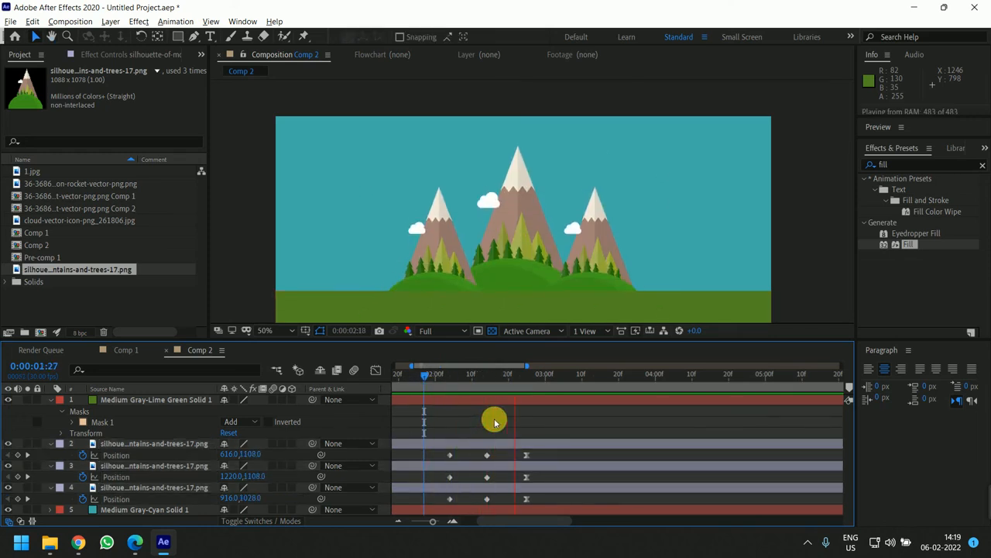
{"action": "key", "text": "space"}
{"action": "left_click_drag", "start_coordinate": [539, 375], "coordinate": [441, 402]}
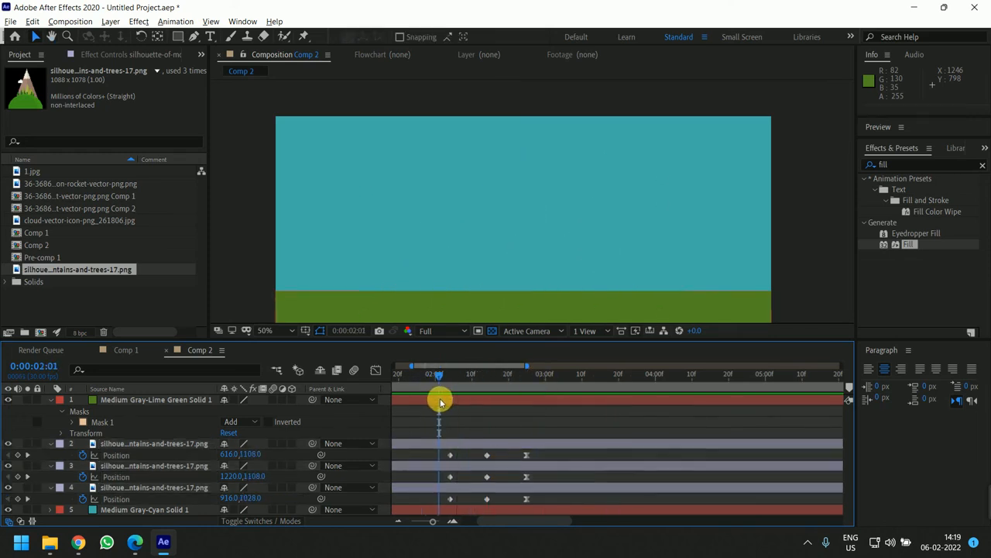
{"action": "key", "text": "space"}
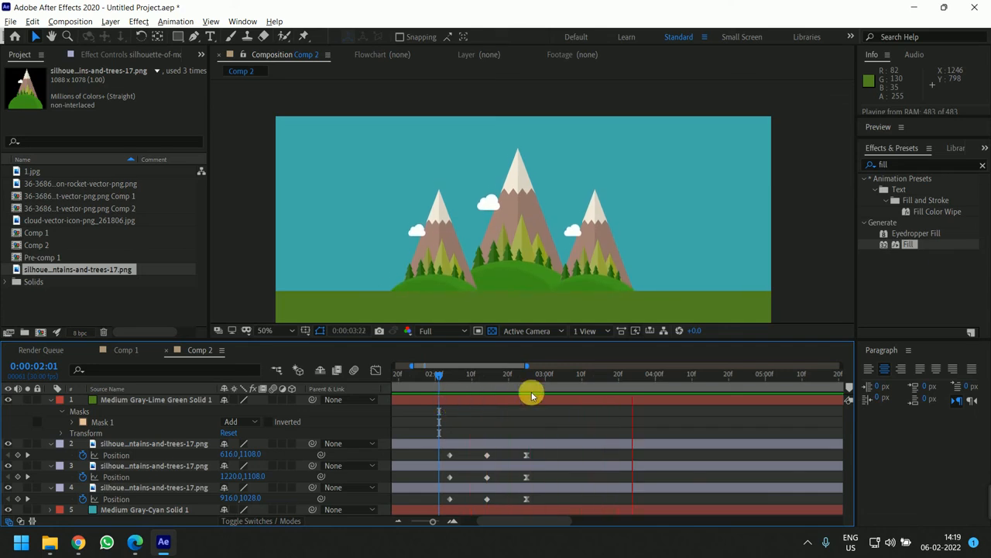
{"action": "left_click_drag", "start_coordinate": [533, 379], "coordinate": [491, 422]}
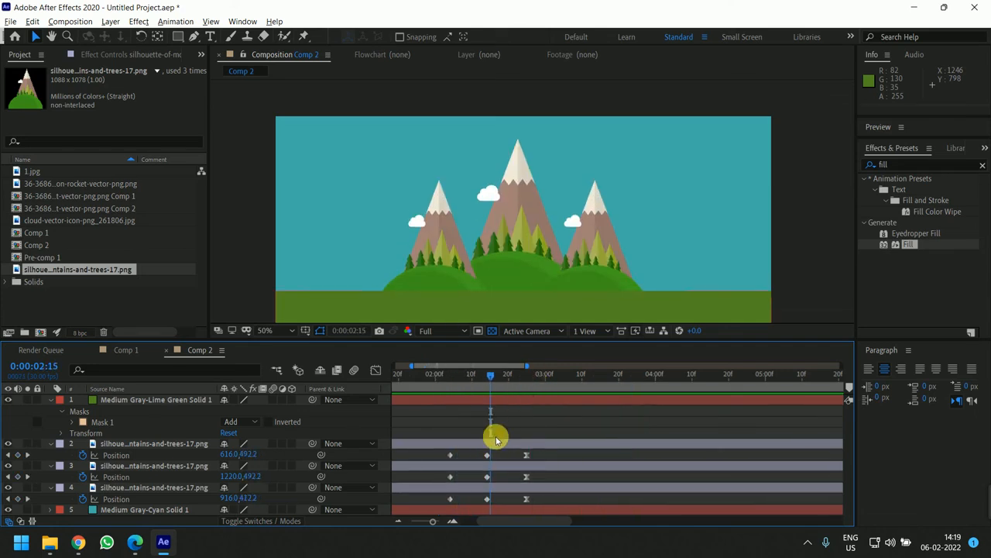
{"action": "left_click", "coordinate": [507, 449]}
{"action": "left_click_drag", "start_coordinate": [496, 372], "coordinate": [476, 377]}
- Identify each mountain's layer and move the central mountain's layer above the other two mountain layers
{"action": "left_click", "coordinate": [411, 443]}
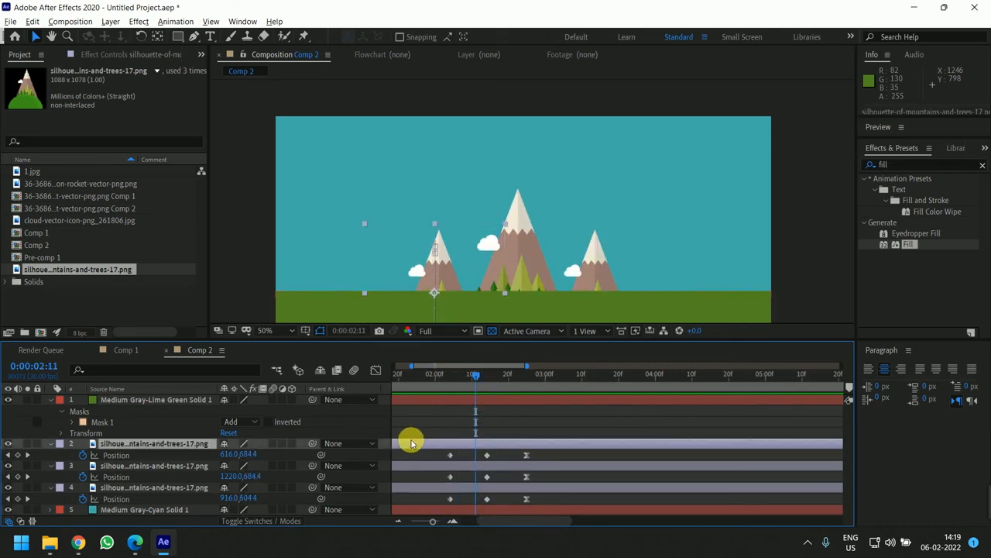
{"action": "left_click", "coordinate": [415, 467]}
{"action": "left_click", "coordinate": [441, 490]}
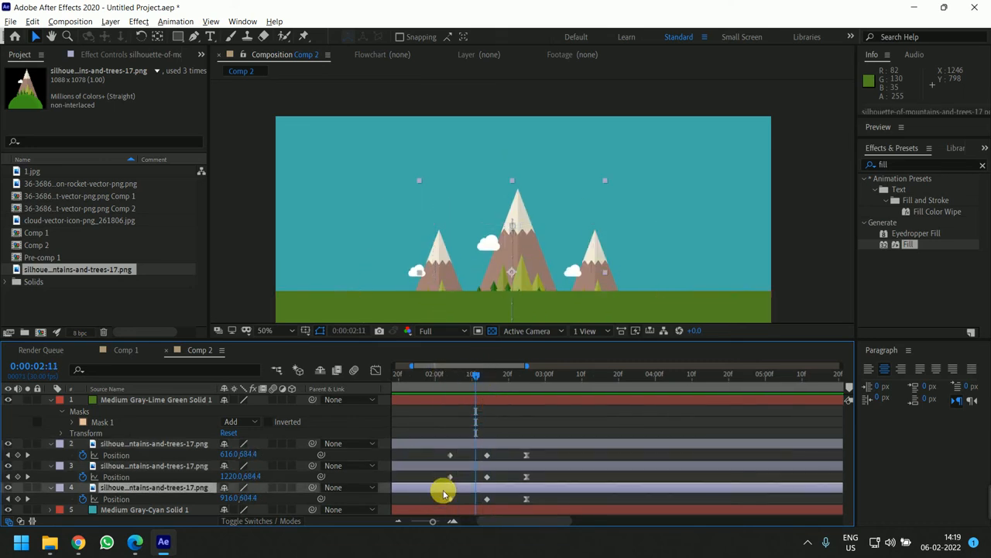
{"action": "left_click_drag", "start_coordinate": [162, 490], "coordinate": [166, 442]}
- Delay the left mountain's layer by about 7 frames and the right mountain's by about 15 frames, and preview the staggered rise
{"action": "left_click", "coordinate": [465, 469]}
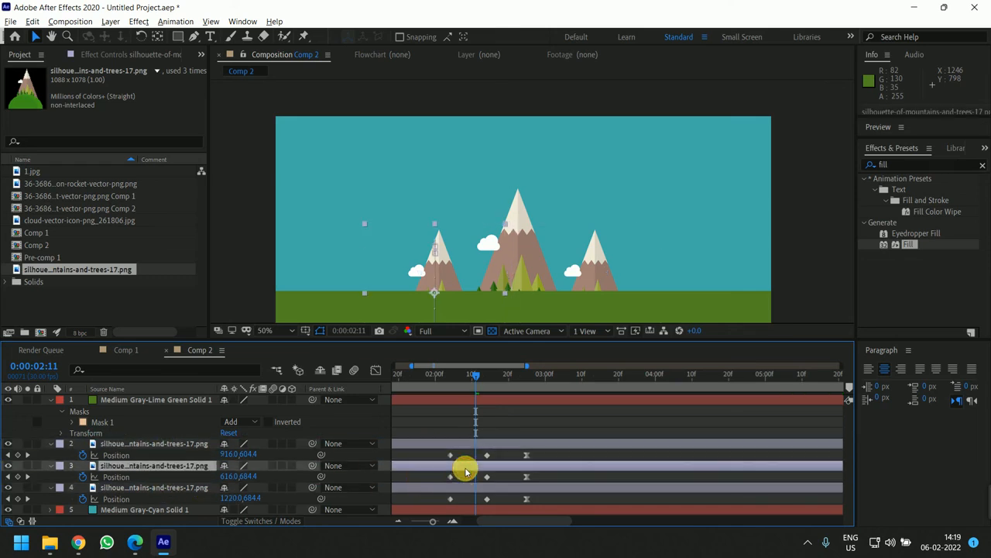
{"action": "left_click_drag", "start_coordinate": [468, 470], "coordinate": [543, 470]}
{"action": "left_click_drag", "start_coordinate": [476, 374], "coordinate": [401, 394]}
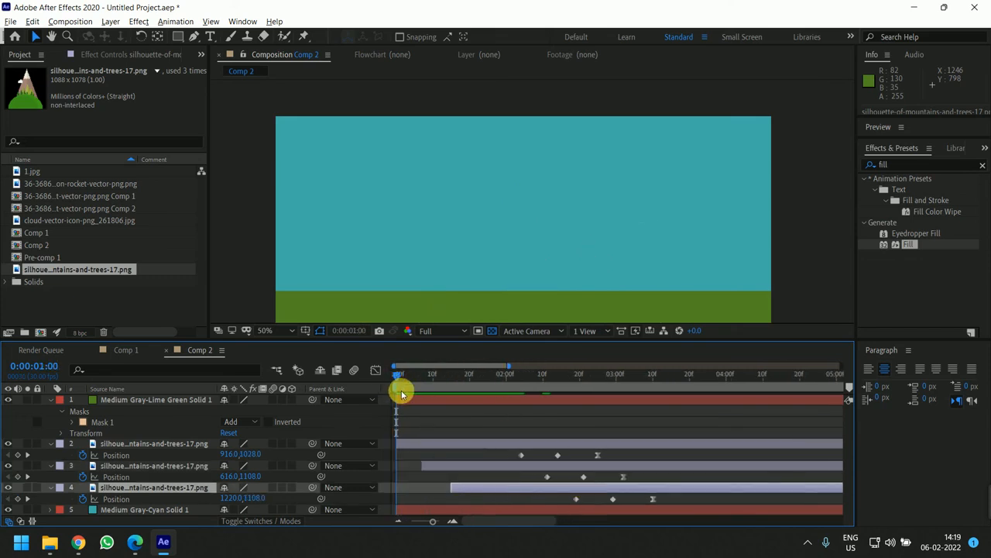
{"action": "key", "text": "space"}
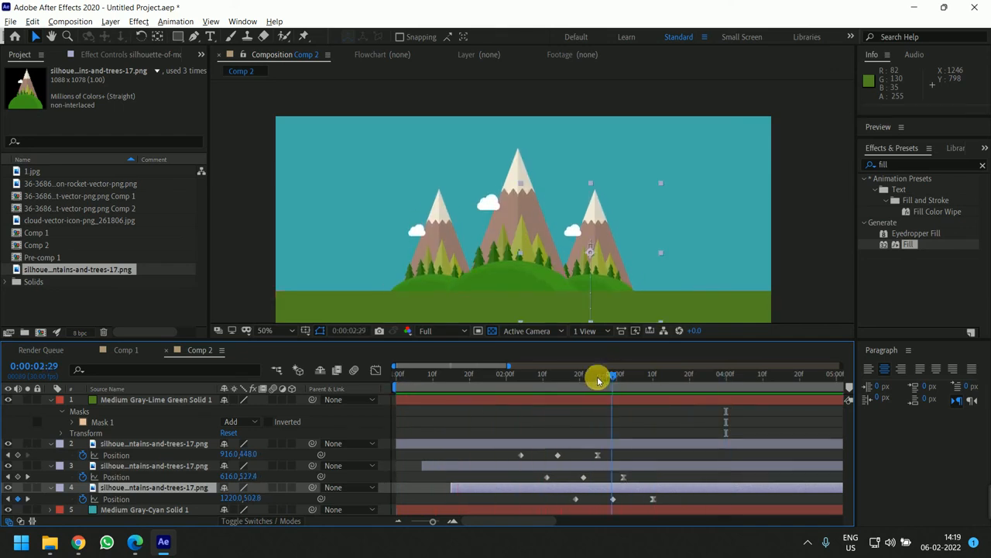
{"action": "left_click_drag", "start_coordinate": [597, 376], "coordinate": [655, 421]}
- Compare the staggered mountain rise with the trigonometry video in Chrome, previewing the whole composition at 25% zoom
{"action": "key", "text": "alt+Tab"}
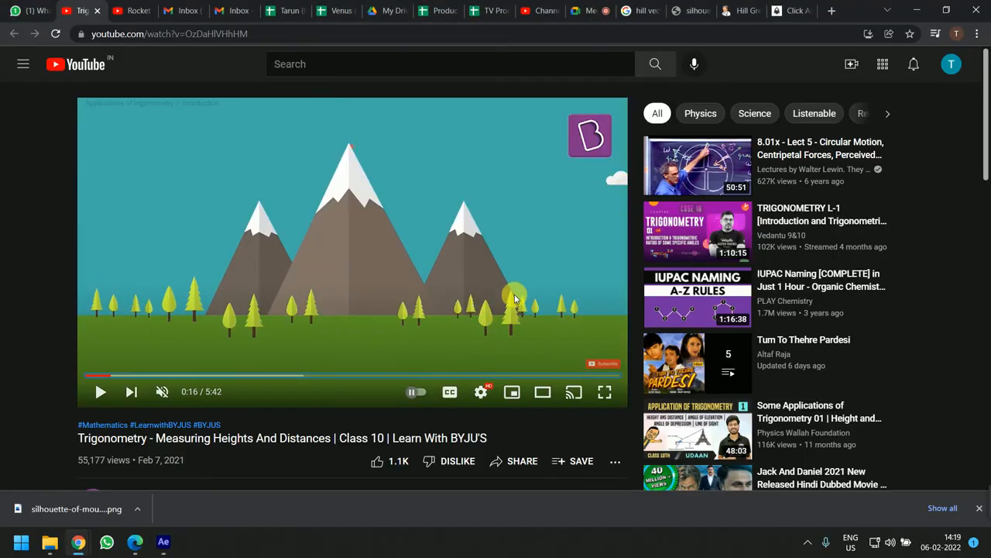
{"action": "key", "text": "alt+Tab"}
{"action": "scroll", "coordinate": [538, 228], "scroll_direction": "down", "scroll_amount": 2}
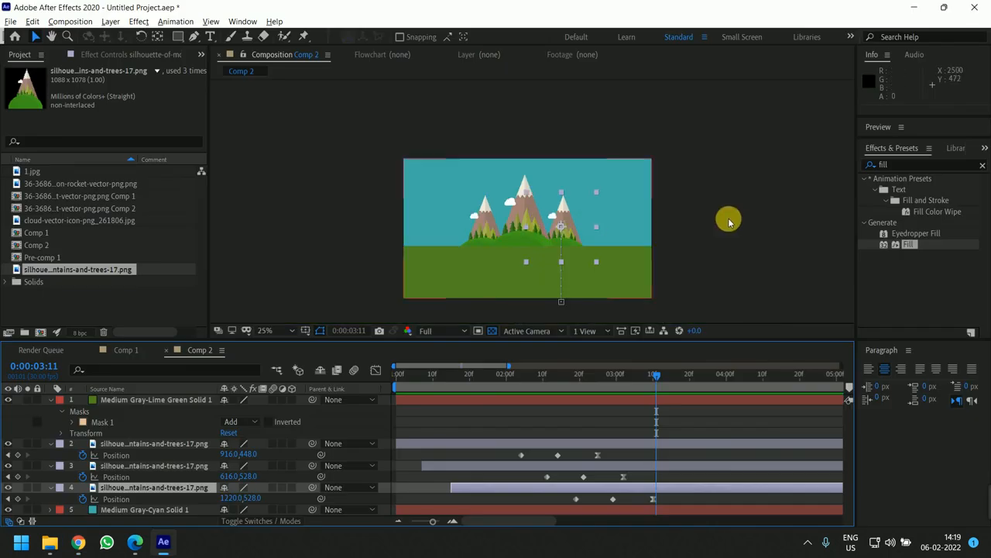
{"action": "left_click_drag", "start_coordinate": [655, 376], "coordinate": [462, 399]}
{"action": "key", "text": "space"}
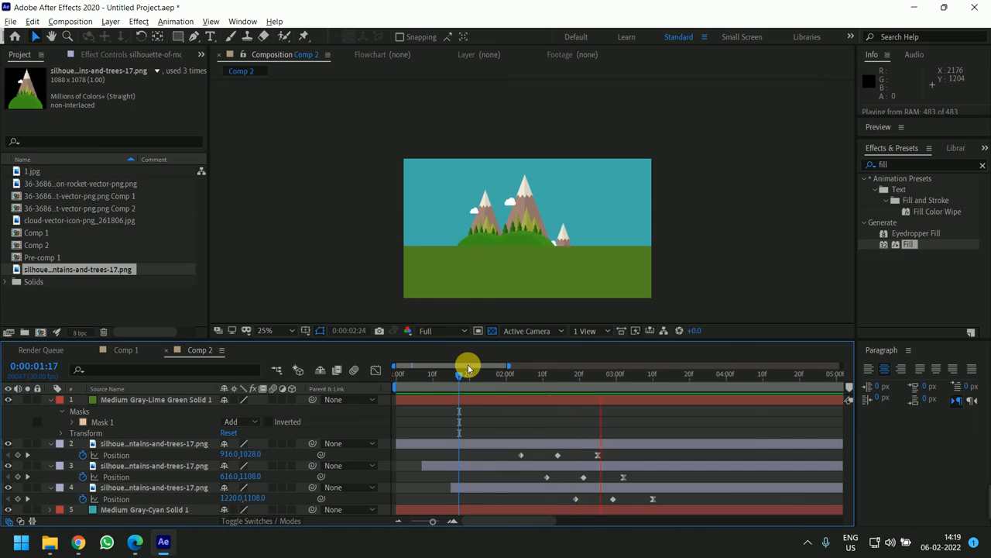
{"action": "key", "text": "space"}
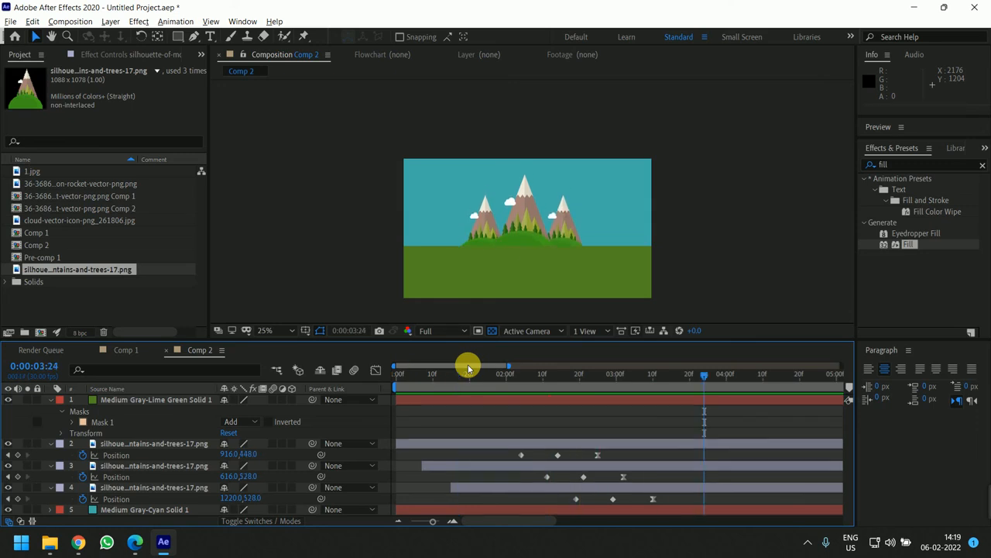
{"action": "key", "text": "alt+Tab"}
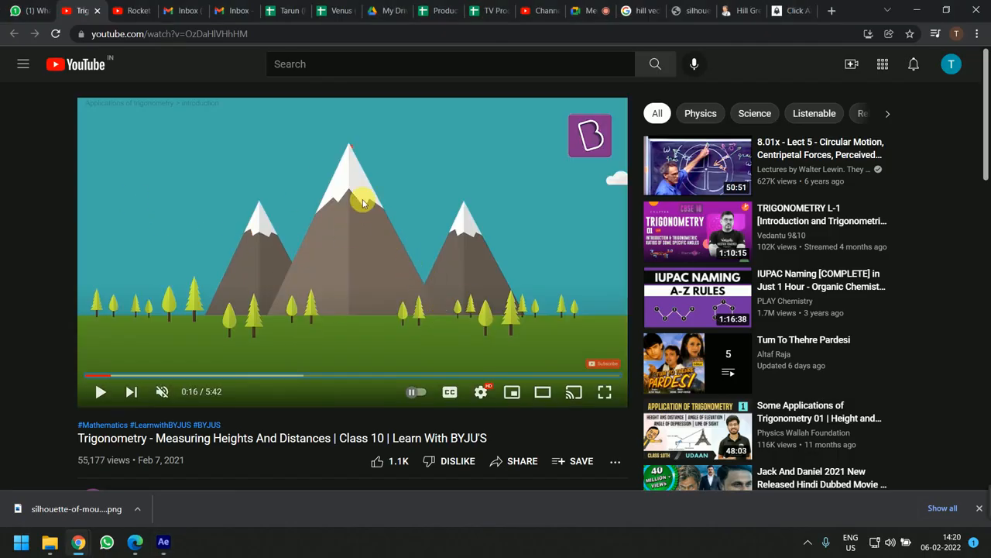
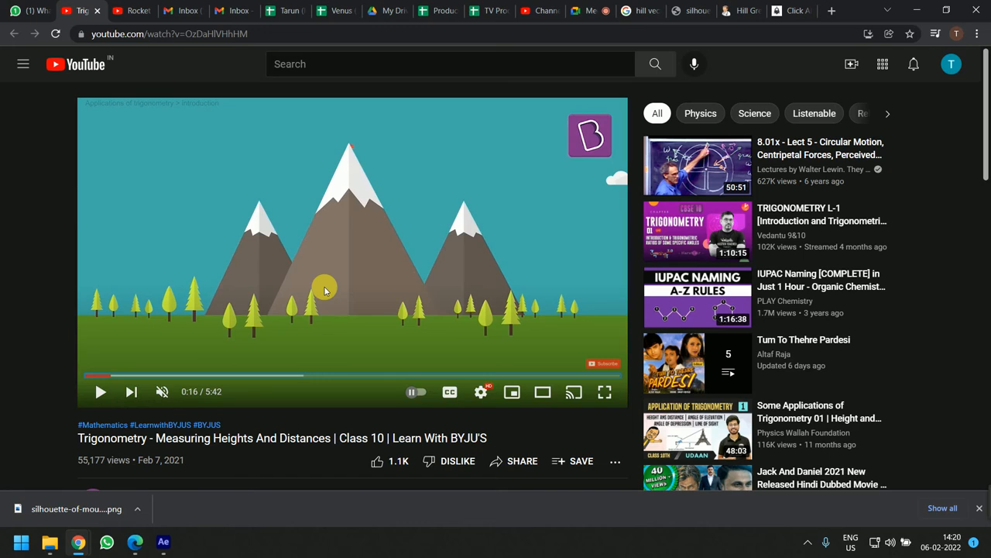
{"action": "key", "text": "alt+Tab"}
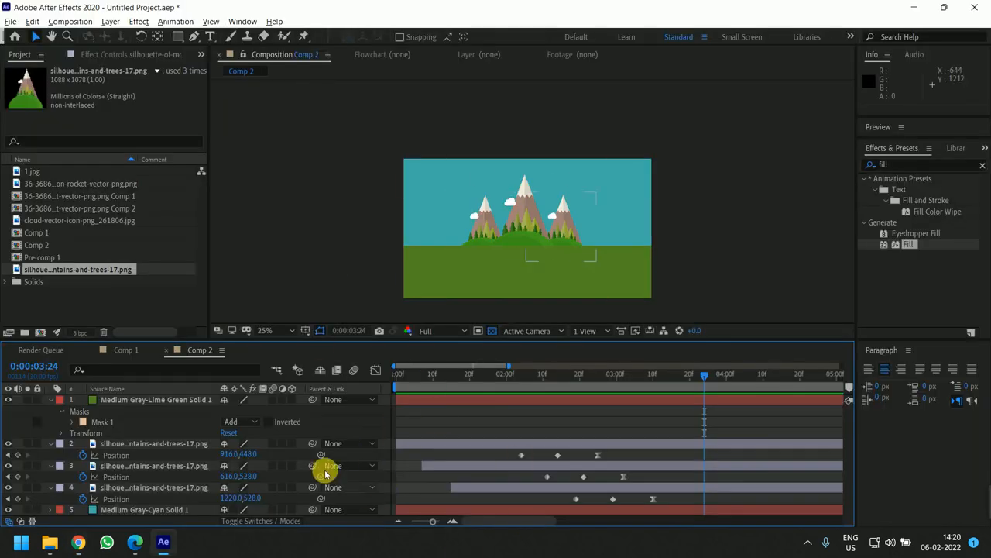
- Expand the Transform properties of the green ground solid layer
{"action": "left_click", "coordinate": [125, 402]}
{"action": "left_click", "coordinate": [51, 399]}
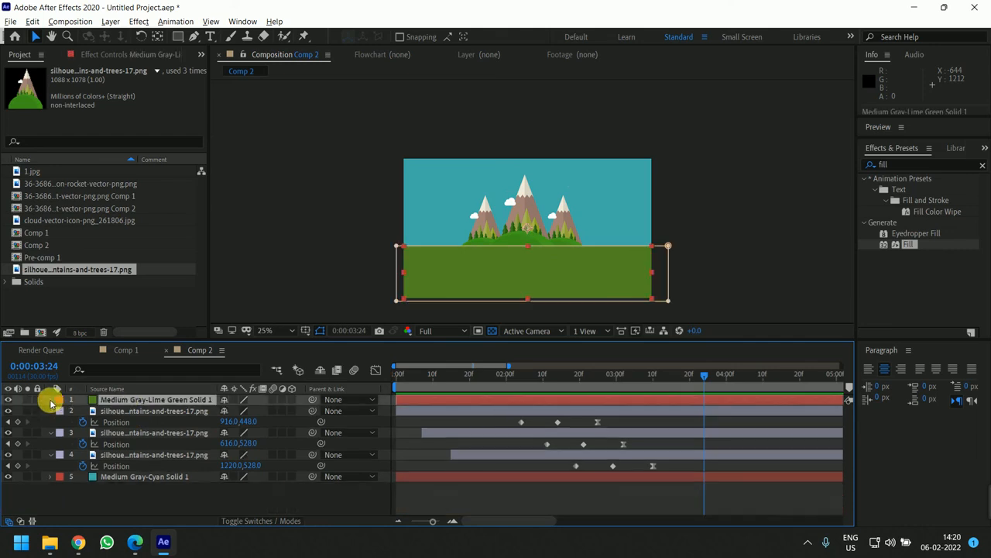
{"action": "left_click", "coordinate": [51, 400]}
{"action": "left_click", "coordinate": [64, 434]}
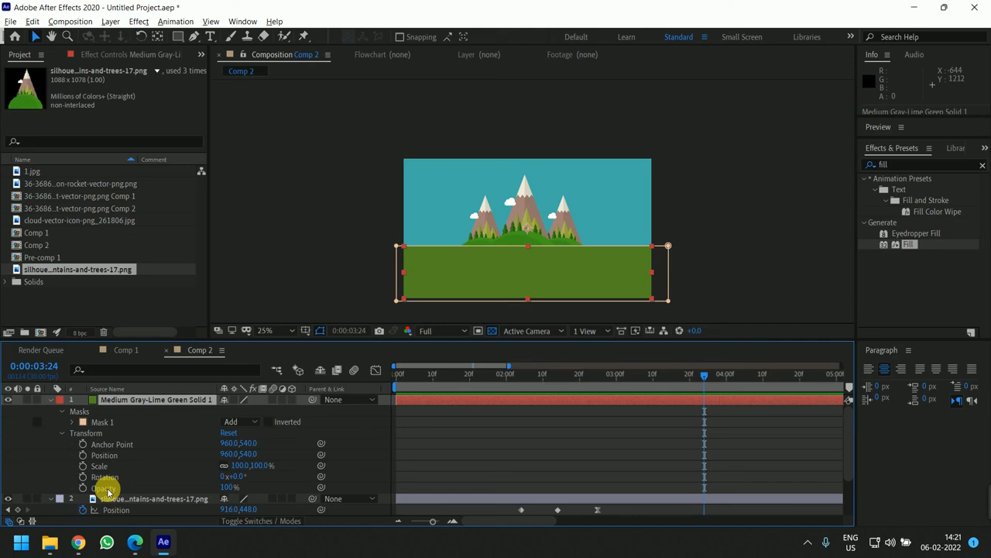
- Preview the mountain scene from 0:00:01:01, then switch to Chrome and play the trigonometry video onward to its street-lamp scene
{"action": "key", "text": "alt+Tab"}
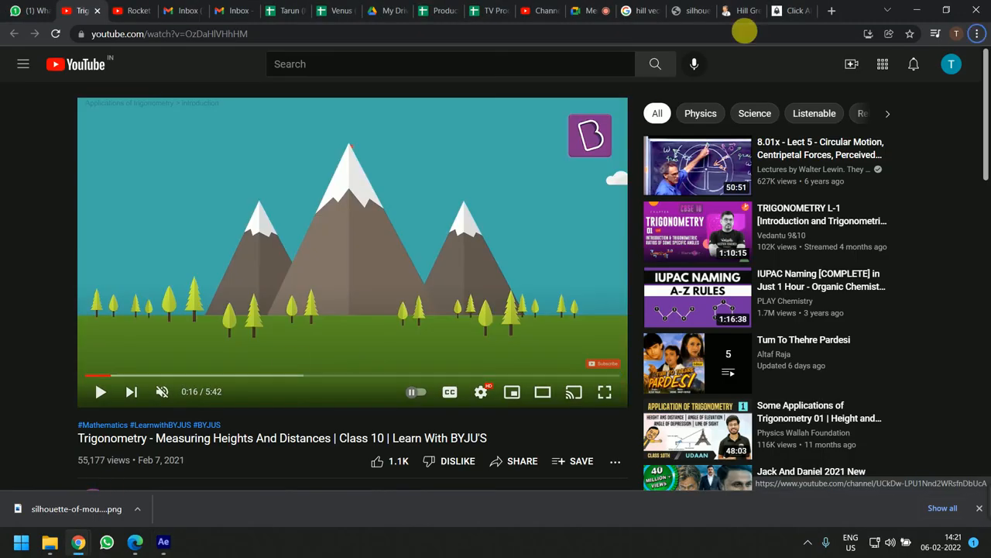
{"action": "key", "text": "alt+Tab"}
{"action": "left_click_drag", "start_coordinate": [535, 392], "coordinate": [398, 382]}
{"action": "key", "text": "space"}
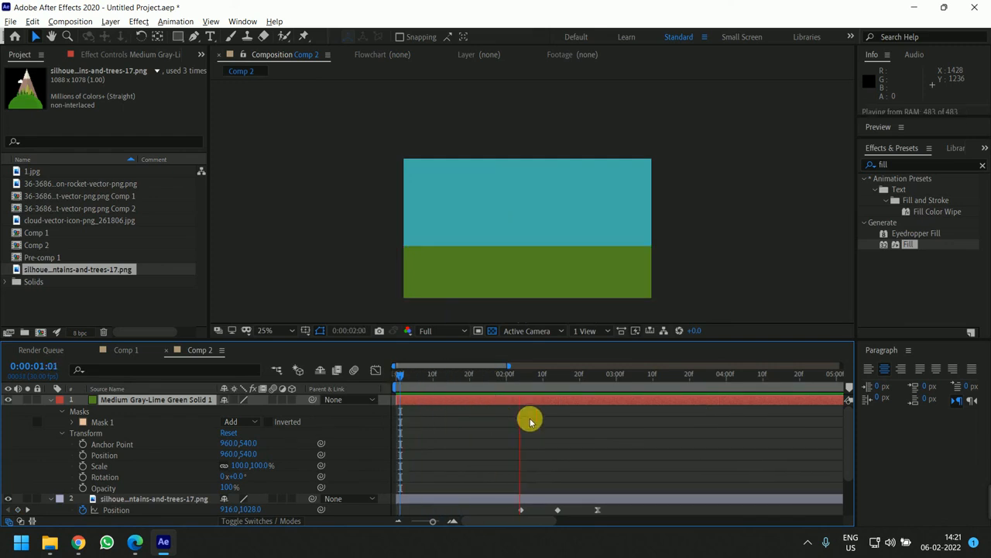
{"action": "key", "text": "alt+Tab"}
{"action": "left_click", "coordinate": [378, 203]}
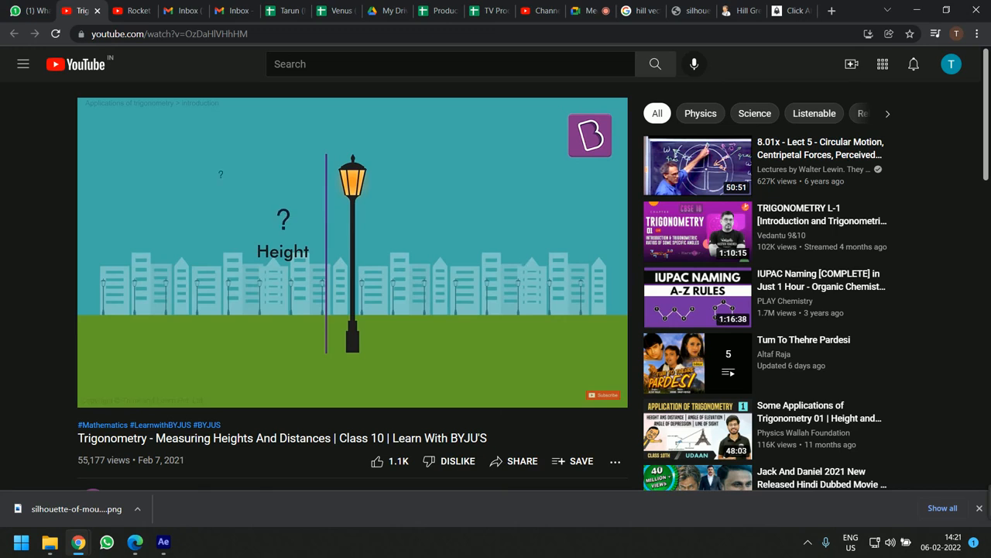
- Replay the trigonometry video from about 0:18 and examine how the mountain scene changes to the street-lamp scene
{"action": "left_click", "coordinate": [377, 200]}
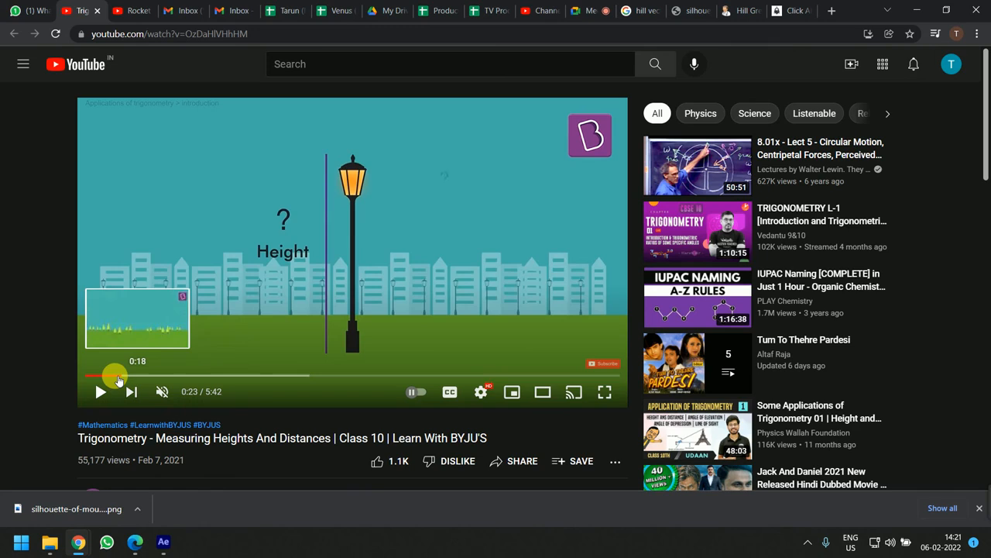
{"action": "left_click", "coordinate": [116, 376]}
{"action": "key", "text": "space"}
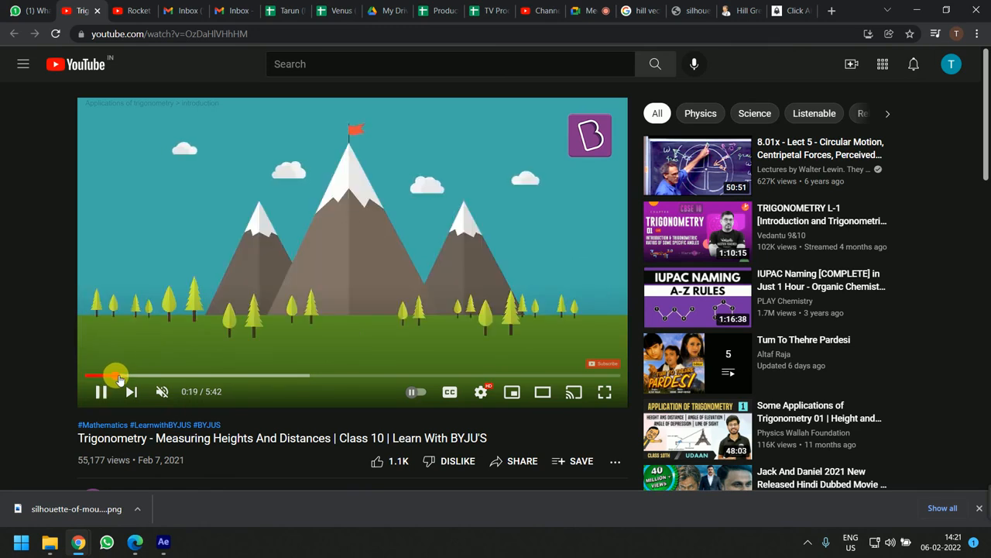
{"action": "key", "text": "space"}
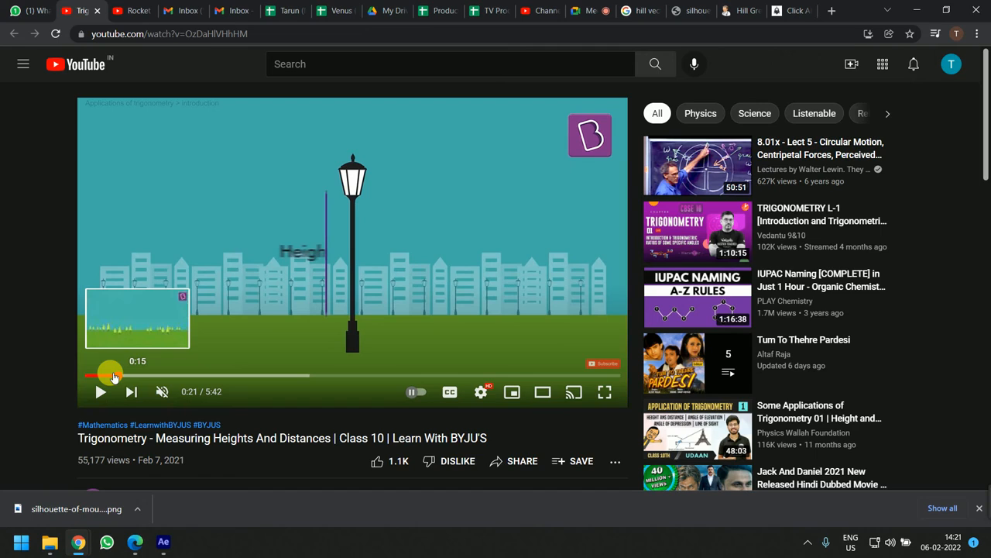
{"action": "left_click", "coordinate": [360, 200]}
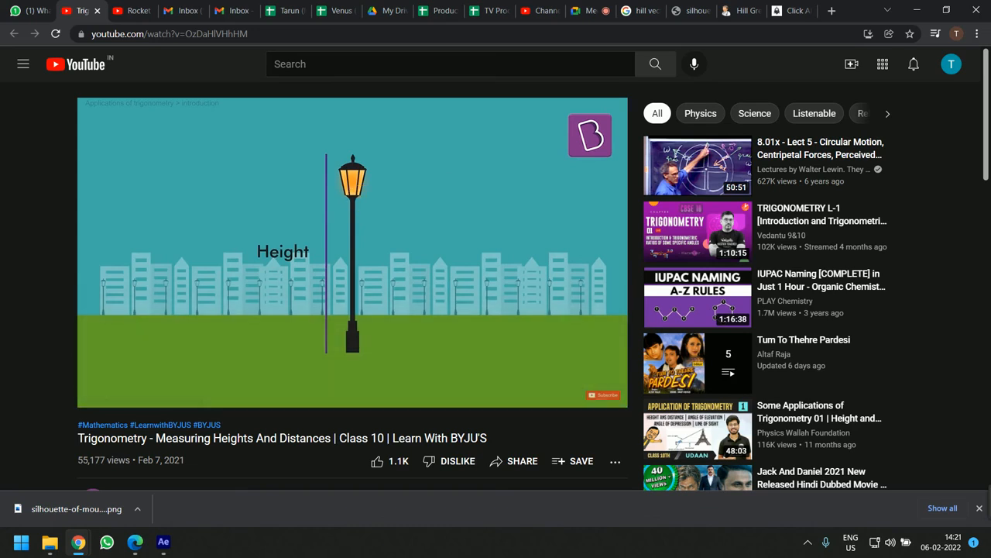
{"action": "left_click", "coordinate": [360, 198]}
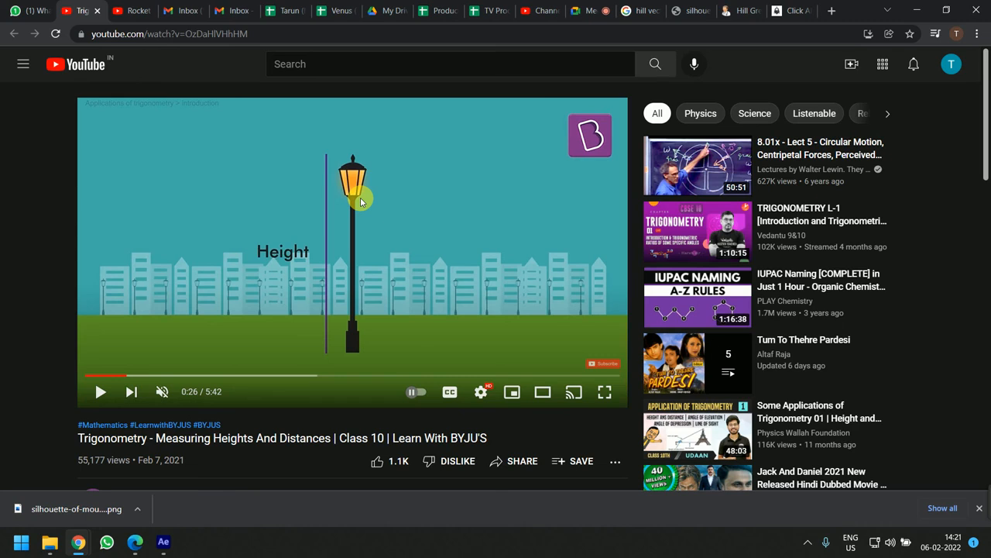
- Switch to After Effects, collapse the green ground layer and create a 1920 x 1080 px purple solid (5D0076) in Comp 2
{"action": "key", "text": "alt+Tab"}
{"action": "left_click", "coordinate": [501, 480]}
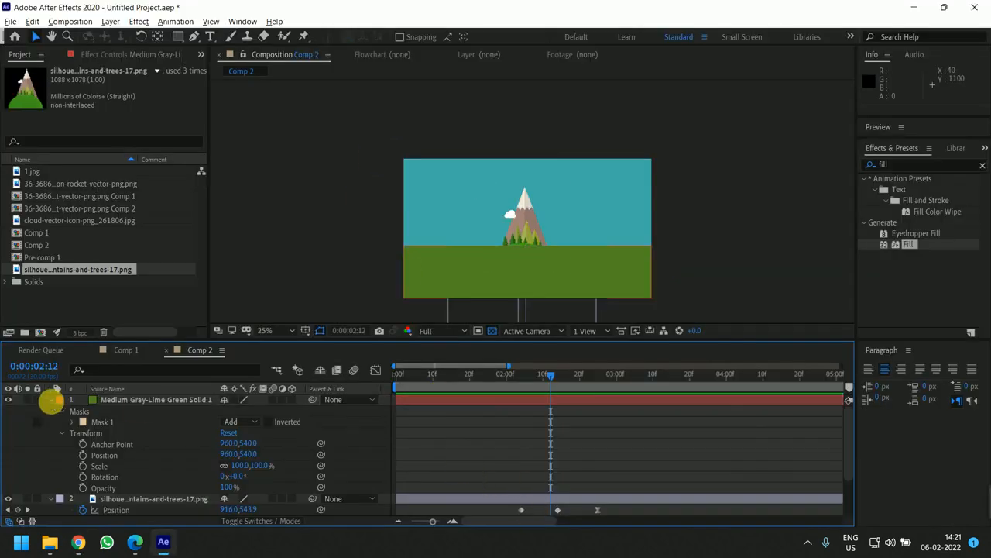
{"action": "left_click", "coordinate": [51, 399]}
{"action": "right_click", "coordinate": [111, 505]}
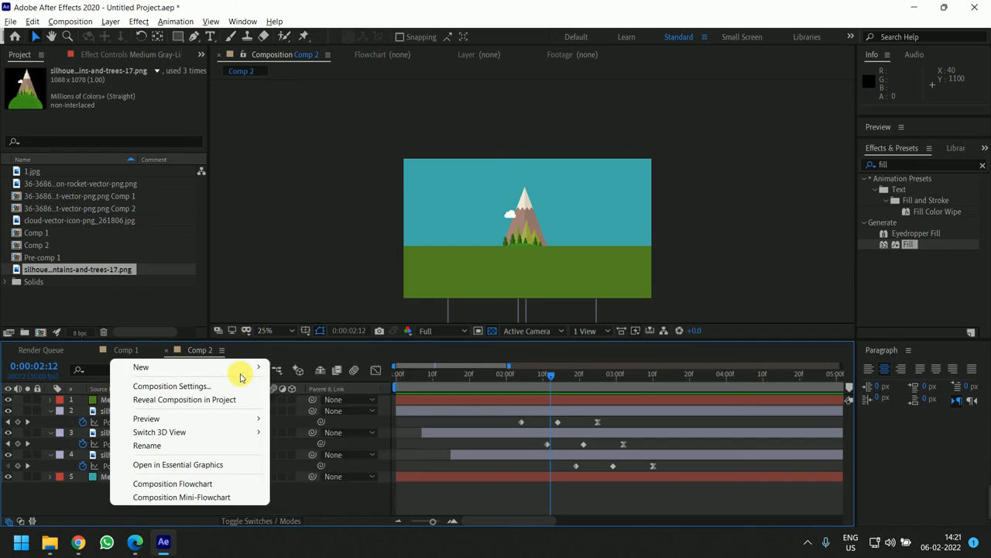
{"action": "mouse_move", "coordinate": [246, 367]}
{"action": "left_click", "coordinate": [321, 399]}
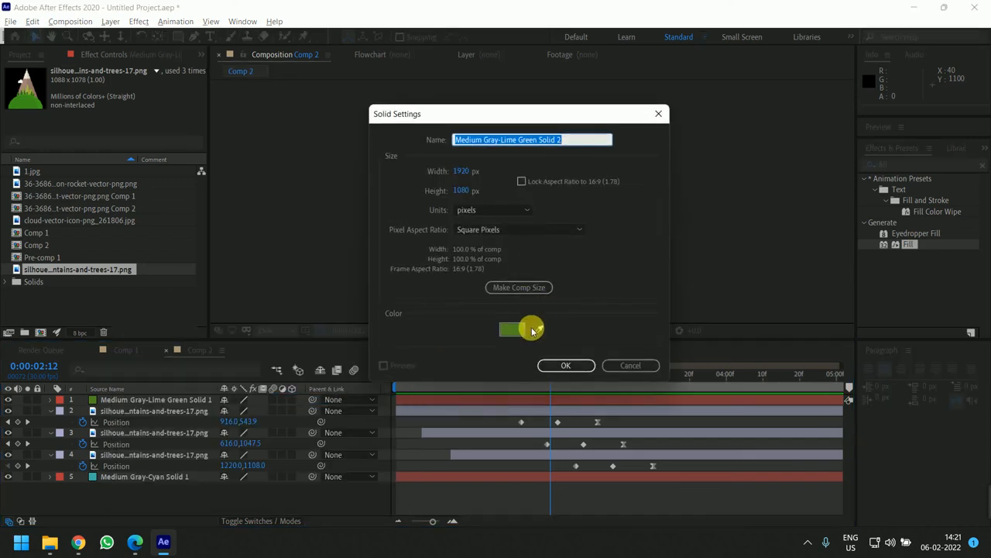
{"action": "left_click", "coordinate": [533, 330]}
{"action": "mouse_move", "coordinate": [522, 292]}
{"action": "left_mouse_down"}
{"action": "mouse_move", "coordinate": [522, 276]}
{"action": "mouse_move", "coordinate": [527, 341]}
{"action": "left_mouse_up"}
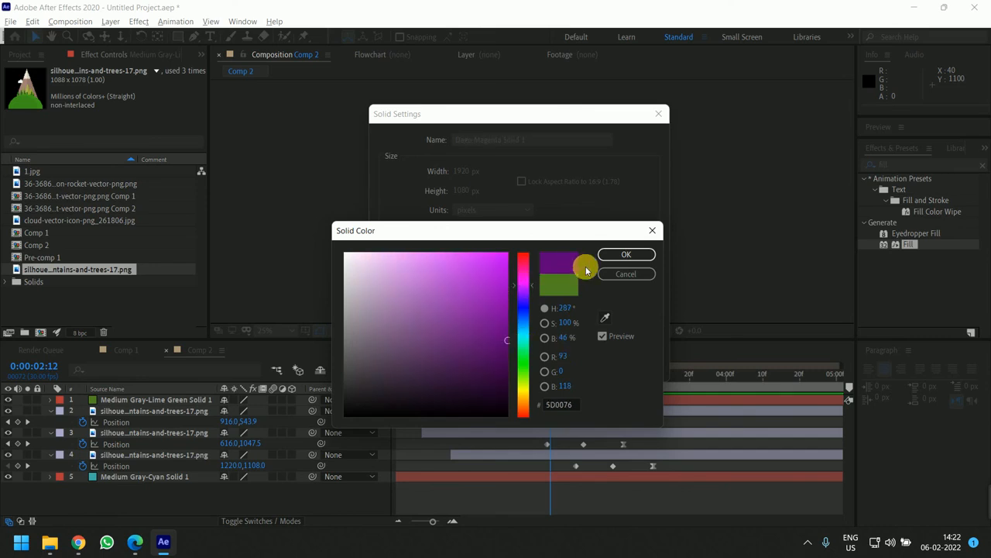
{"action": "left_click", "coordinate": [626, 255]}
{"action": "left_click", "coordinate": [565, 367]}
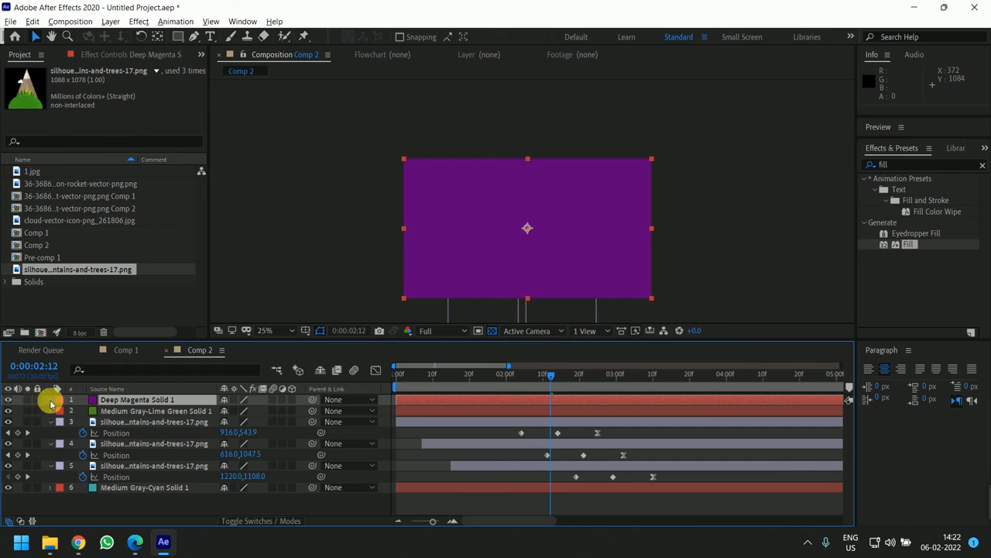
- Keyframe the purple solid's Position at 2880, 540 on 0:00:02:08 and 960, 540 on 0:00:02:12, and preview the slide-in
{"action": "key", "text": "alt+shift+p"}
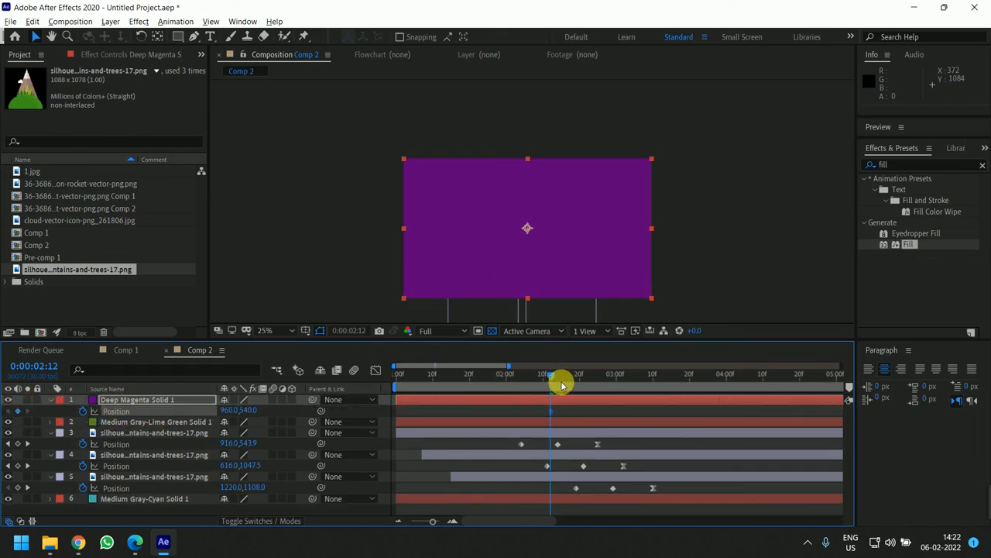
{"action": "left_click_drag", "start_coordinate": [550, 378], "coordinate": [536, 378]}
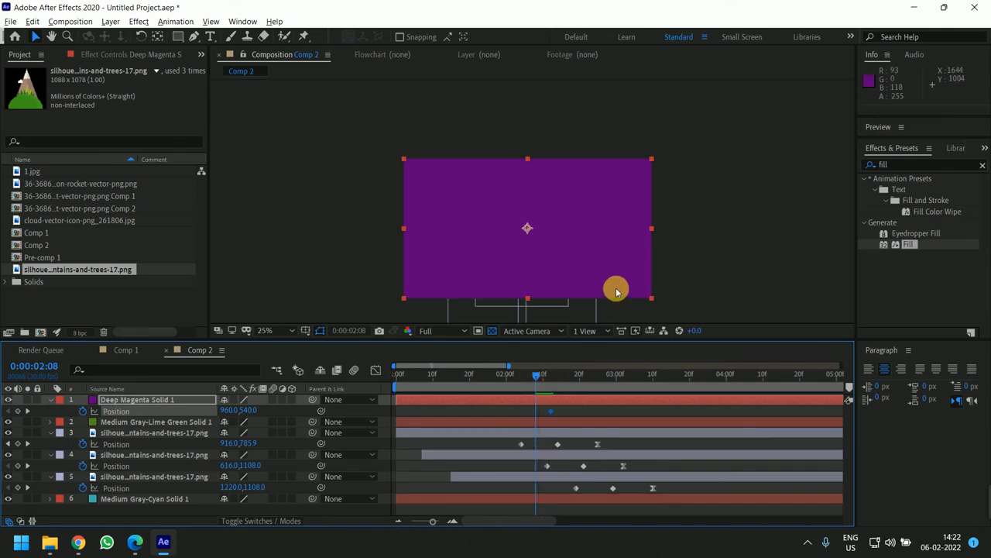
{"action": "key", "text": "shift+Right"}
{"action": "key", "text": "shift+Right"}
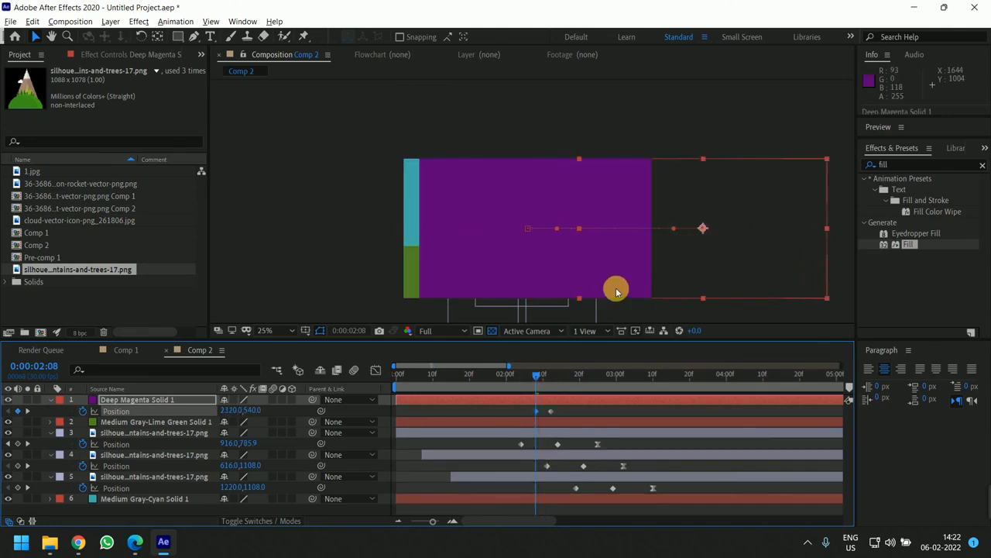
{"action": "key", "text": "shift+Right"}
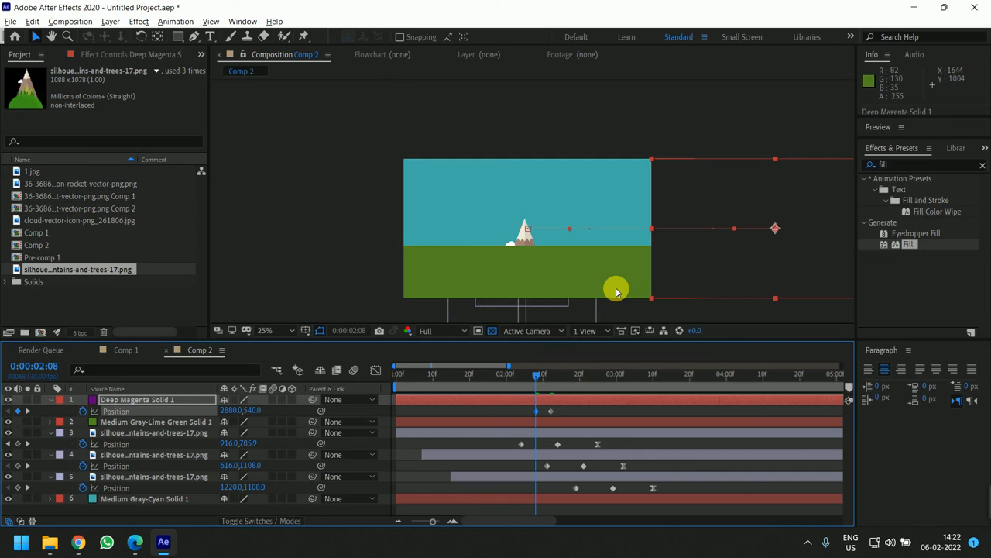
{"action": "key", "text": "space"}
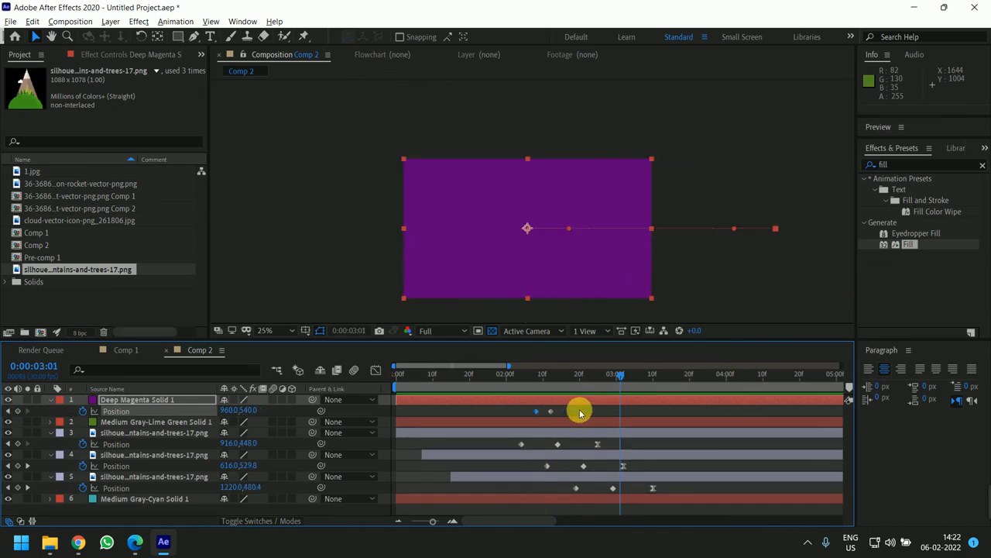
- Slow the purple solid's slide-in by moving its end keyframe to about 0:00:03:09, and preview it
{"action": "left_click_drag", "start_coordinate": [551, 411], "coordinate": [649, 412]}
{"action": "left_click_drag", "start_coordinate": [621, 374], "coordinate": [500, 372]}
{"action": "key", "text": "space"}
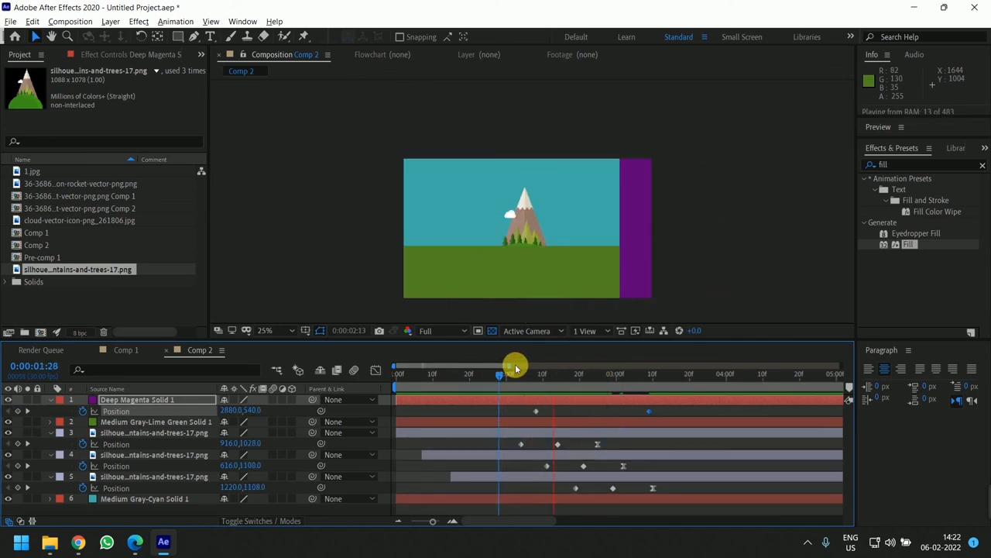
- Delay the purple solid's layer until its slide-in starts at about 0:00:04:09, after all three mountains have risen
{"action": "left_click_drag", "start_coordinate": [622, 399], "coordinate": [772, 413]}
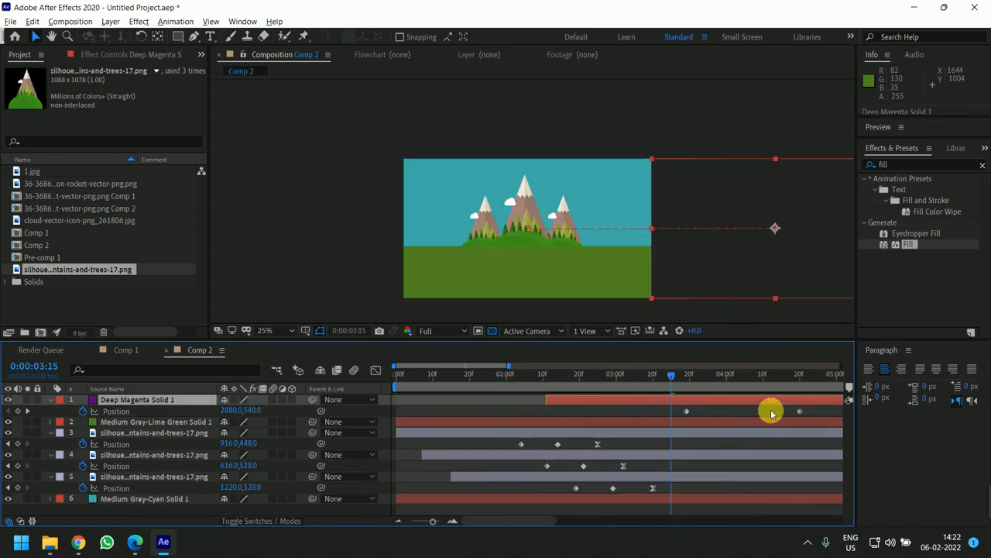
{"action": "left_click_drag", "start_coordinate": [673, 375], "coordinate": [612, 386]}
{"action": "key", "text": "space"}
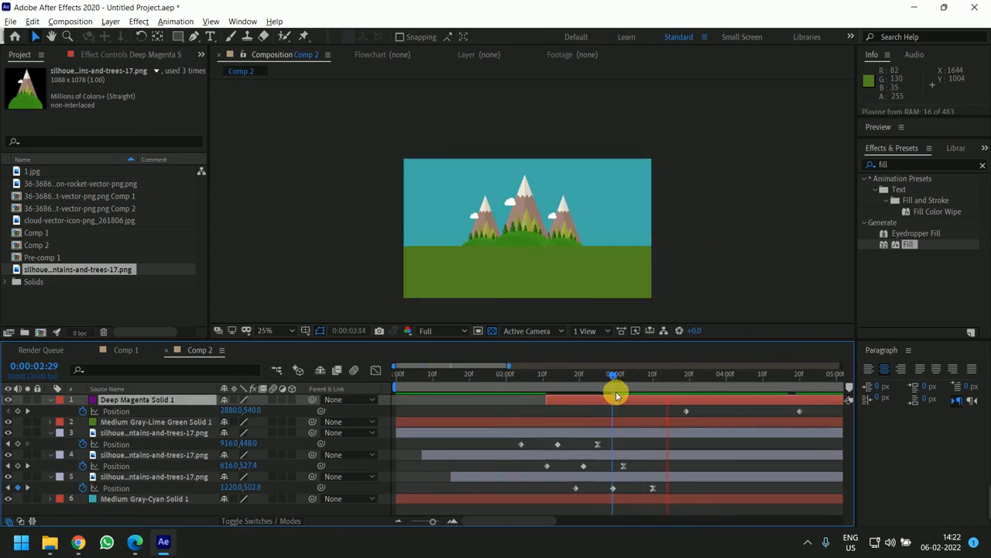
{"action": "key", "text": "space"}
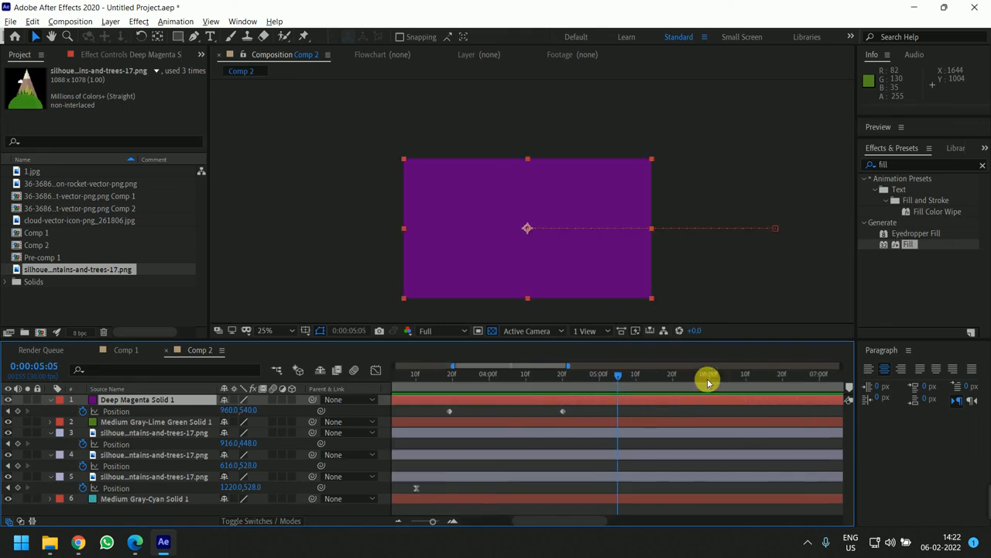
{"action": "key", "text": "minus"}
{"action": "left_click_drag", "start_coordinate": [614, 375], "coordinate": [593, 402]}
- Pre-compose the green ground, three mountain and cyan sky layers as Pre-comp 2, moving all attributes into it
{"action": "left_click", "coordinate": [546, 422]}
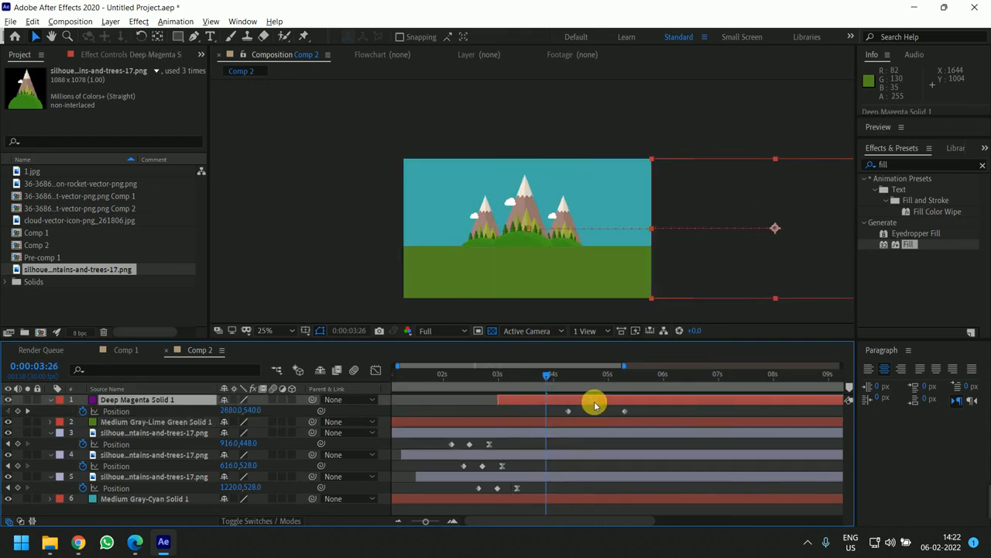
{"action": "left_click", "coordinate": [549, 423]}
{"action": "left_click", "coordinate": [566, 498], "text": "shift"}
{"action": "key", "text": "ctrl+shift+c"}
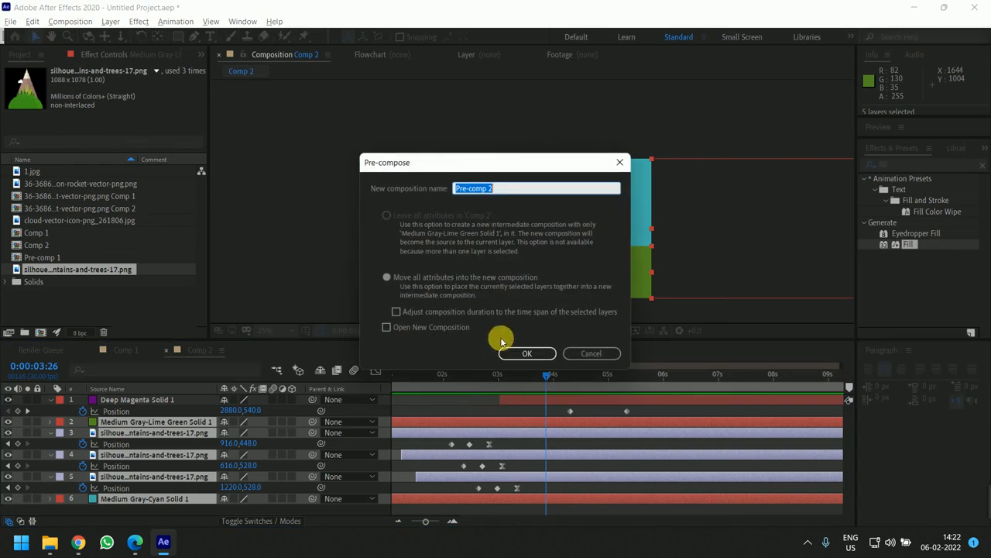
{"action": "left_click", "coordinate": [526, 351]}
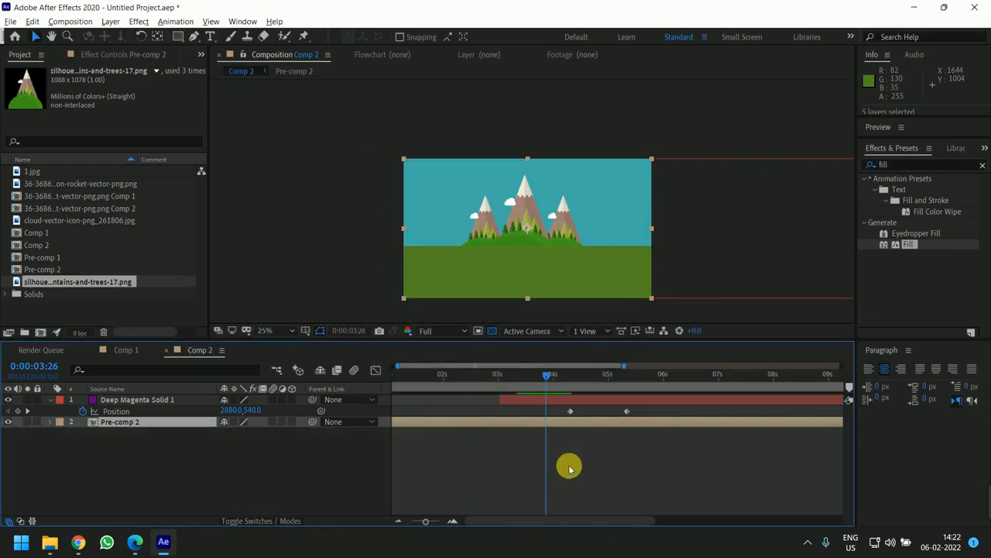
- Set a Position keyframe of 960, 540 on Pre-comp 2 at 0:00:04:09, aligned with the purple solid's first keyframe
{"action": "left_click", "coordinate": [576, 382]}
{"action": "left_click_drag", "start_coordinate": [575, 381], "coordinate": [570, 382]}
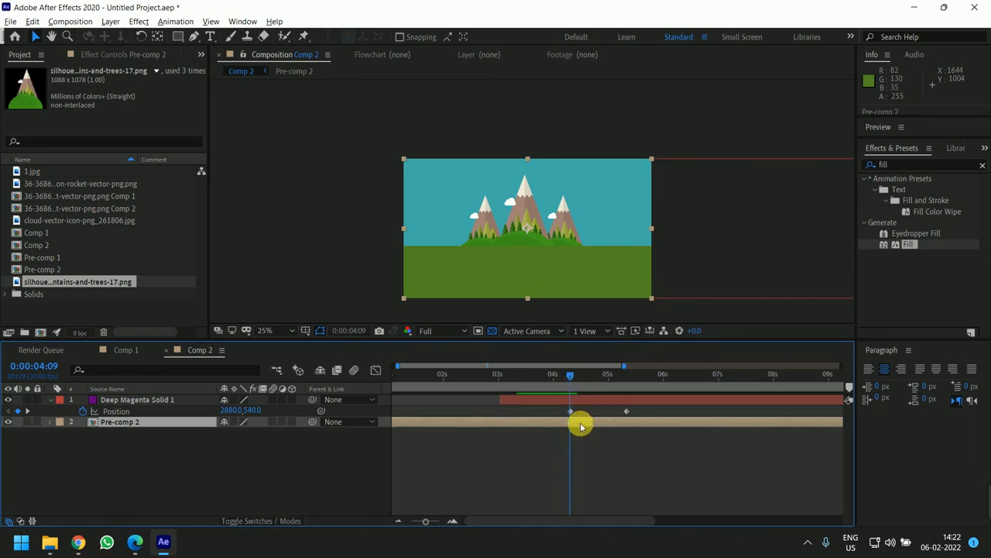
{"action": "key", "text": "p"}
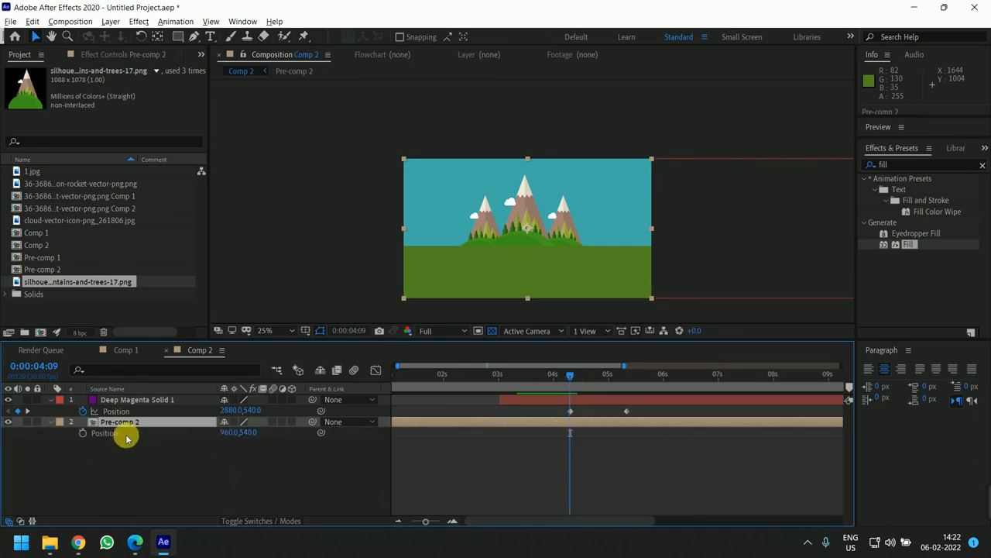
{"action": "left_click", "coordinate": [83, 433]}
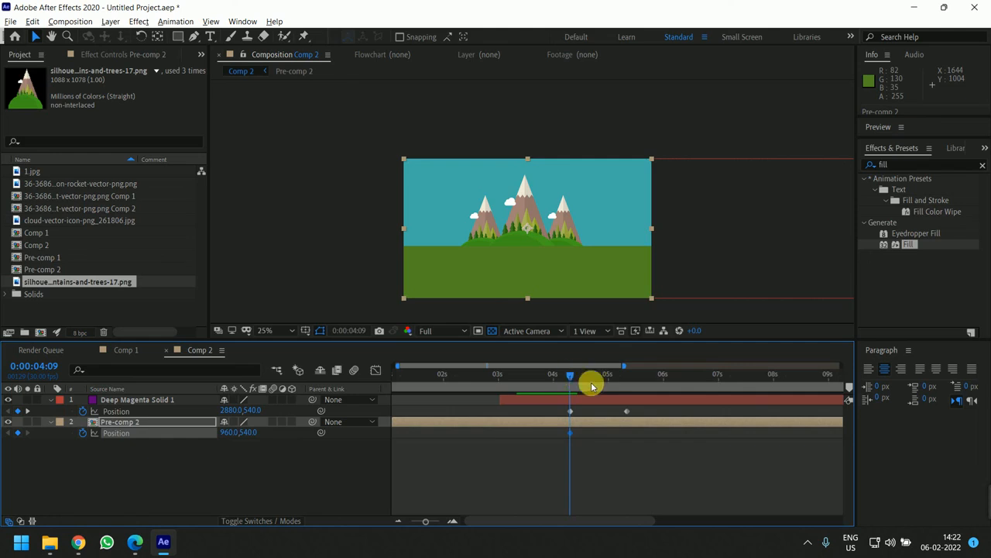
- Move Pre-comp 2 out of frame to Position -960, 540 at 0:00:05:10, in line with the purple solid's end keyframe
{"action": "left_click_drag", "start_coordinate": [591, 384], "coordinate": [629, 393]}
{"action": "key", "text": "shift+Left"}
{"action": "key", "text": "shift+Left"}
{"action": "key", "text": "shift+Left"}
{"action": "key", "text": "shift+Left"}
{"action": "key", "text": "shift+Left"}
{"action": "key", "text": "shift+Left"}
{"action": "key", "text": "shift+Left"}
{"action": "key", "text": "shift+Left"}
{"action": "key", "text": "shift+Left"}
{"action": "key", "text": "shift+Left"}
{"action": "key", "text": "shift+Left"}
{"action": "key", "text": "shift+Left"}
{"action": "key", "text": "shift+Left"}
{"action": "key", "text": "shift+Left"}
{"action": "key", "text": "shift+Left"}
{"action": "key", "text": "shift+Left"}
{"action": "key", "text": "shift+Left"}
{"action": "key", "text": "shift+Left"}
{"action": "key", "text": "shift+Left"}
{"action": "key", "text": "shift+Left"}
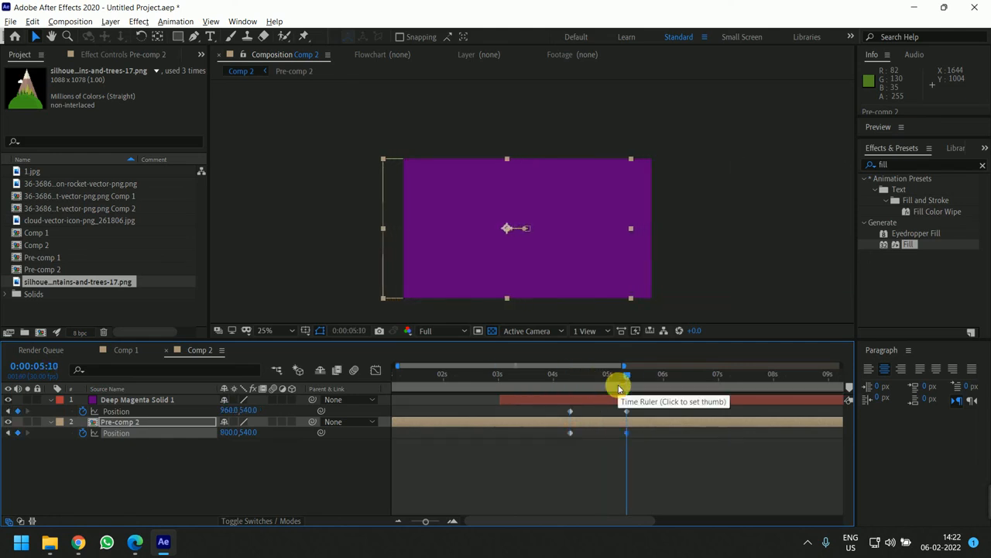
{"action": "key", "text": "shift+Left"}
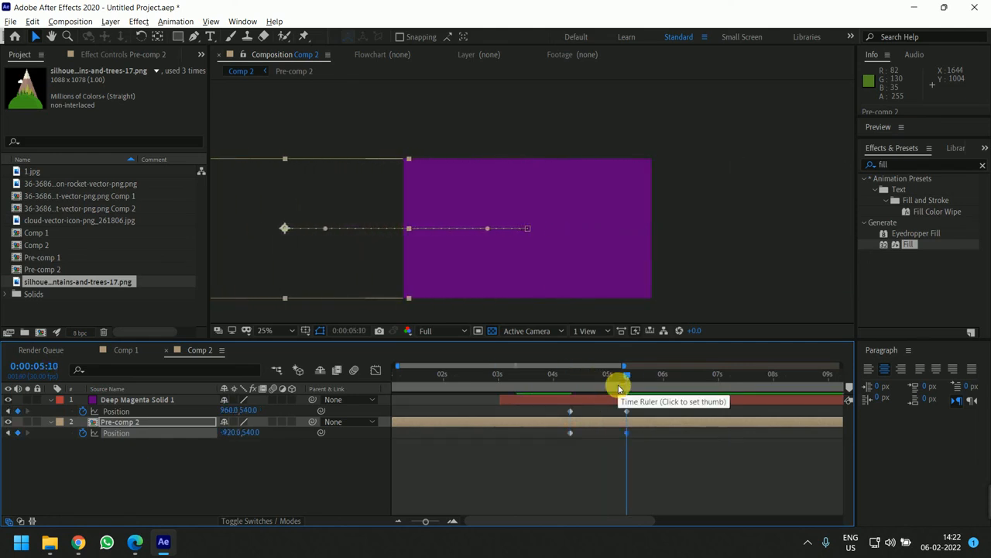
- Preview the push transition from the mountain scene to the purple solid, starting at about 0:00:04:03
{"action": "left_click_drag", "start_coordinate": [628, 376], "coordinate": [560, 391]}
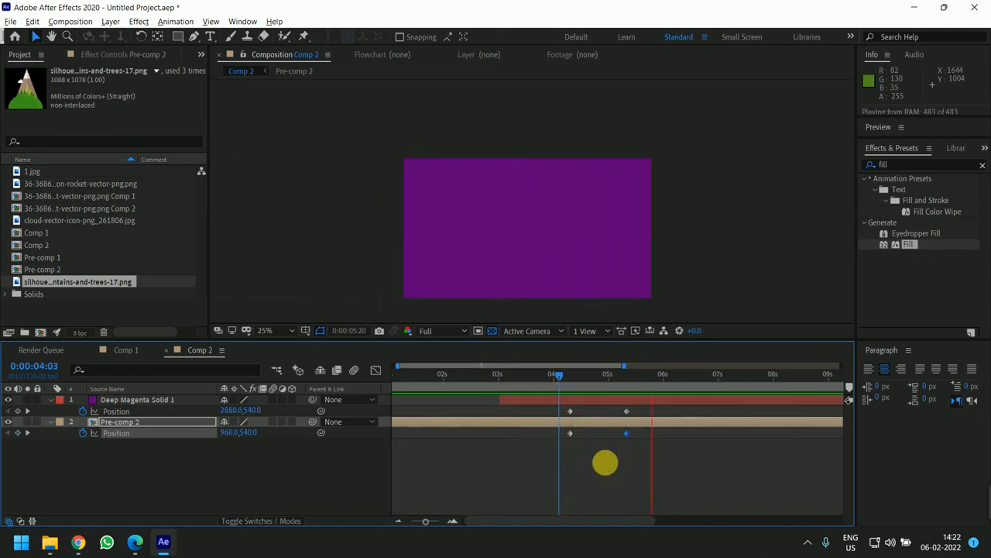
{"action": "key", "text": "space"}
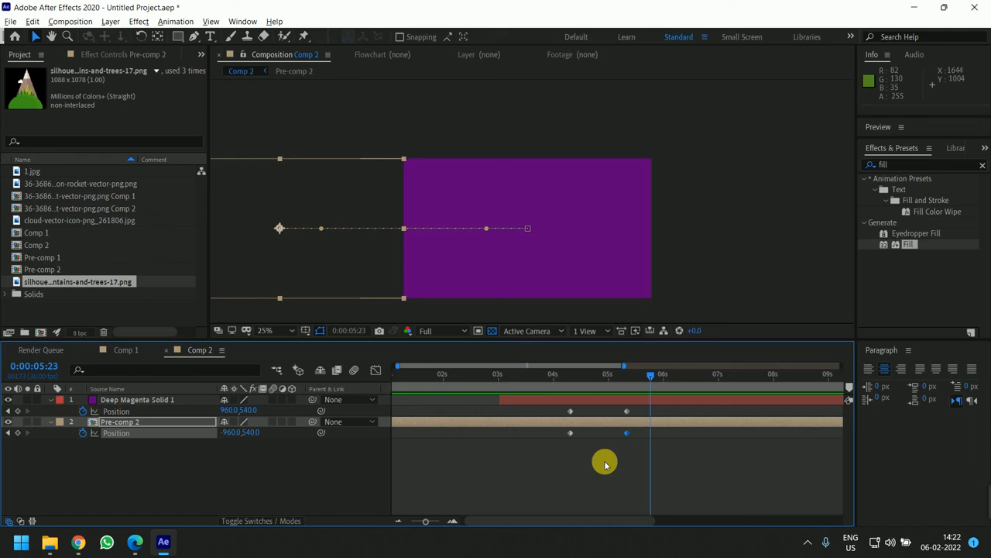
{"action": "left_click_drag", "start_coordinate": [632, 376], "coordinate": [549, 396]}
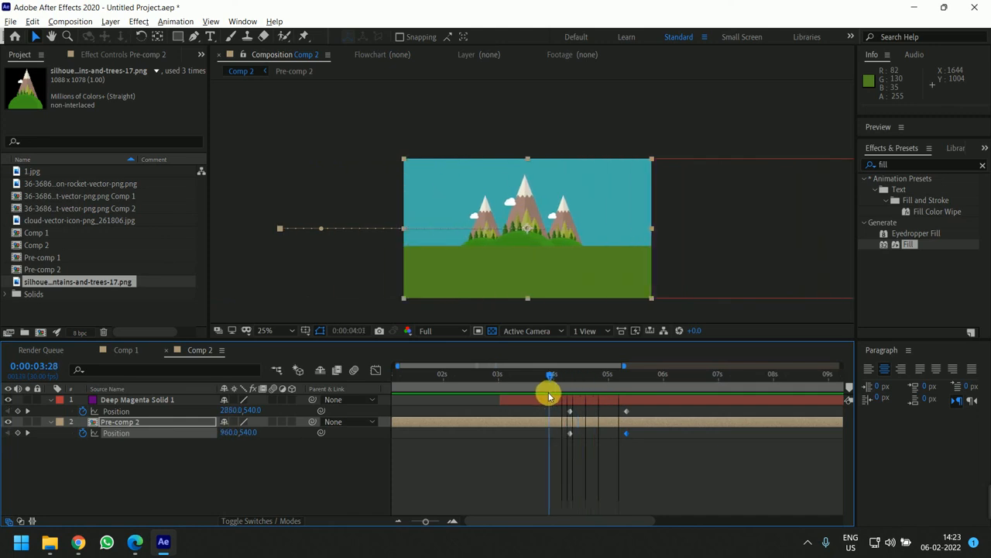
- Open Comp 1, add Comp 2 above all its other layers and move the current time to 0:00:05:17
{"action": "left_click", "coordinate": [121, 349]}
{"action": "left_click_drag", "start_coordinate": [497, 388], "coordinate": [545, 387]}
{"action": "left_click", "coordinate": [178, 349]}
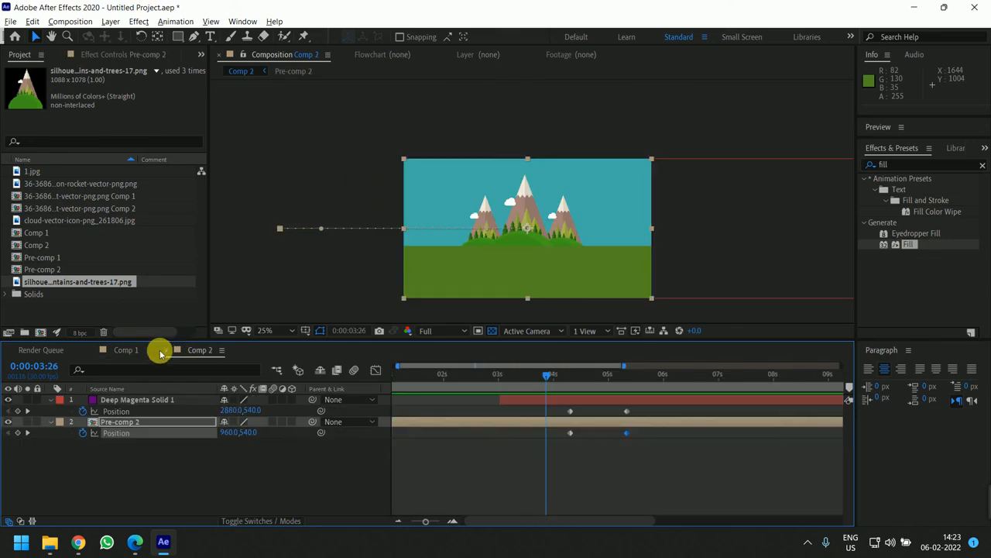
{"action": "left_click", "coordinate": [120, 349]}
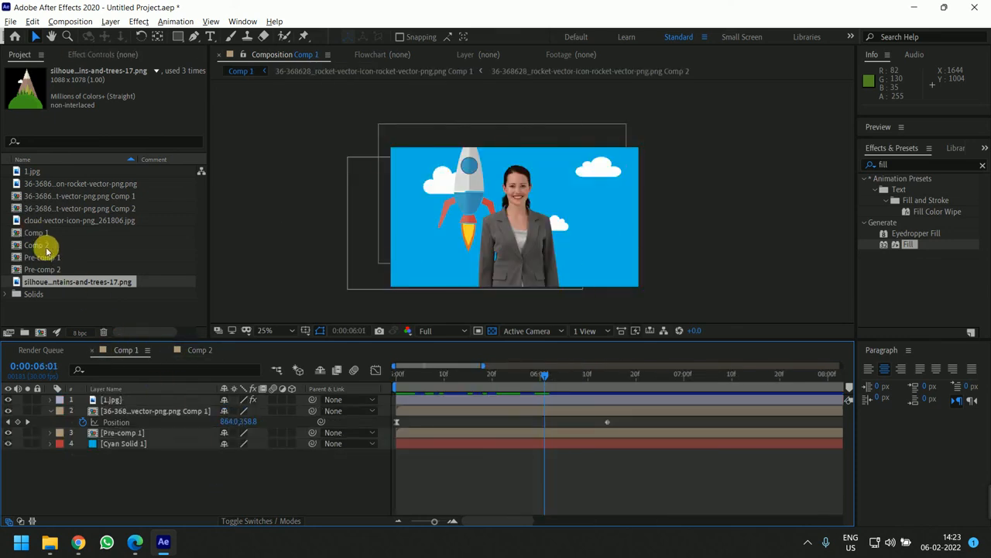
{"action": "left_click_drag", "start_coordinate": [47, 250], "coordinate": [566, 456]}
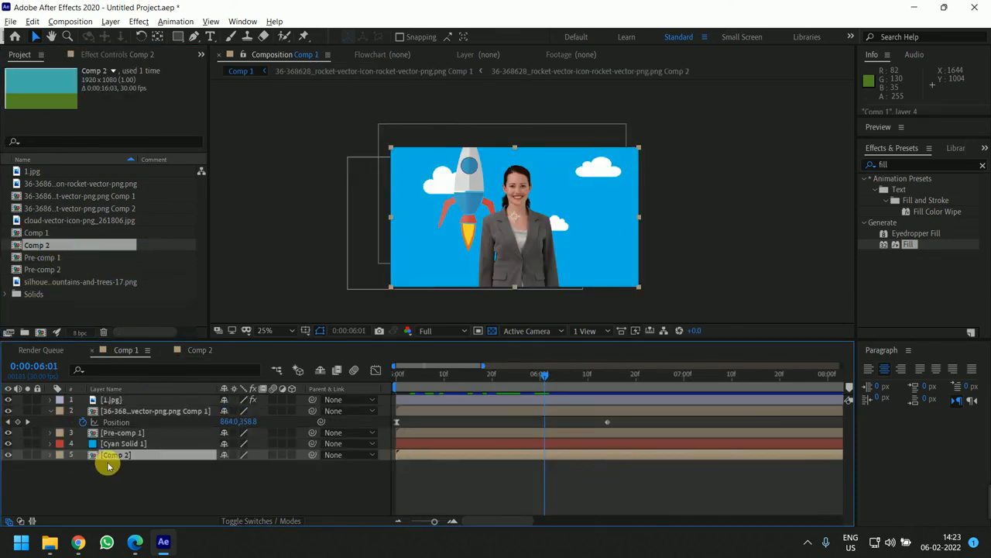
{"action": "left_click_drag", "start_coordinate": [108, 465], "coordinate": [116, 395]}
{"action": "left_click_drag", "start_coordinate": [544, 377], "coordinate": [547, 405]}
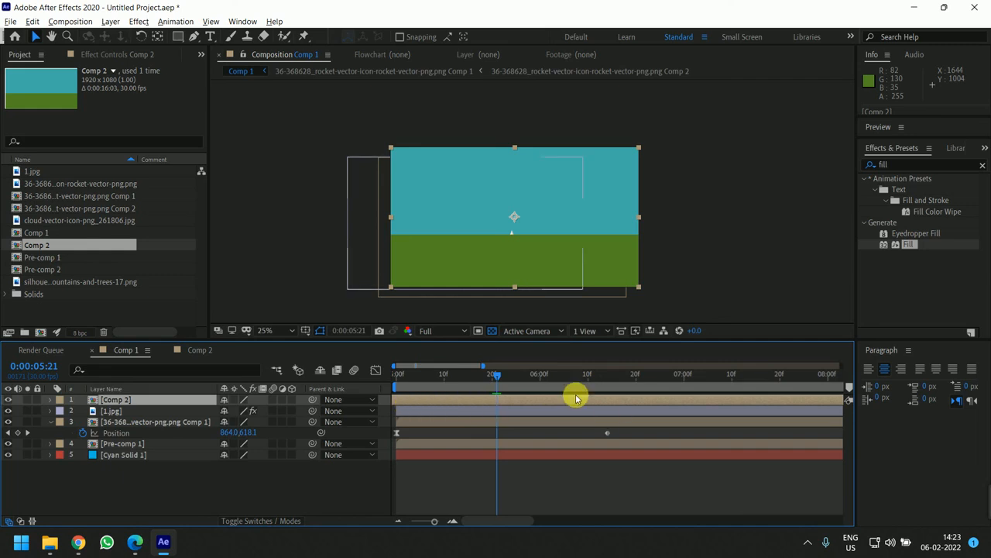
{"action": "left_click_drag", "start_coordinate": [488, 373], "coordinate": [477, 374]}
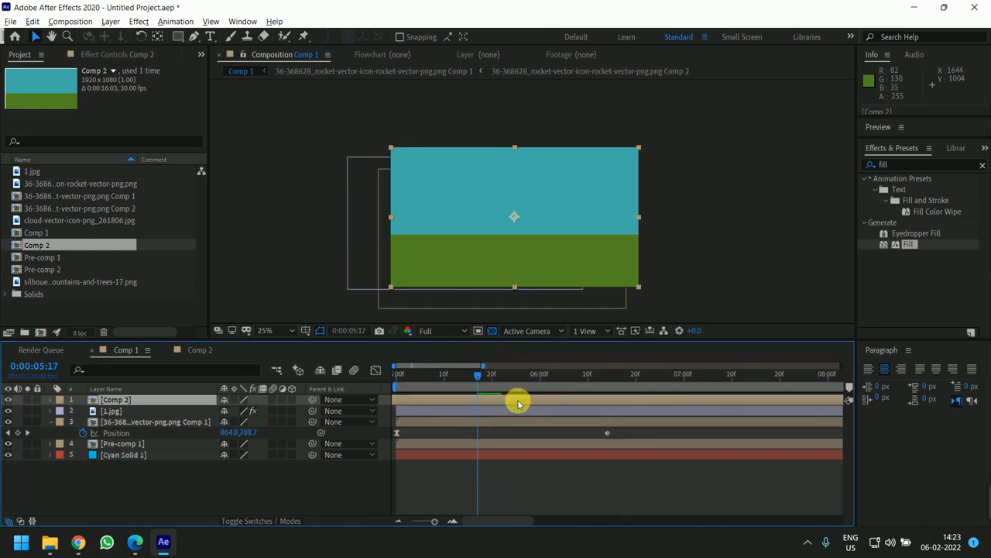
- Cut off the part of the Comp 2 layer before 0:00:05:17 so that it starts at that time
{"action": "key", "text": "ctrl+shift+d"}
{"action": "left_click", "coordinate": [458, 412]}
{"action": "key", "text": "Delete"}
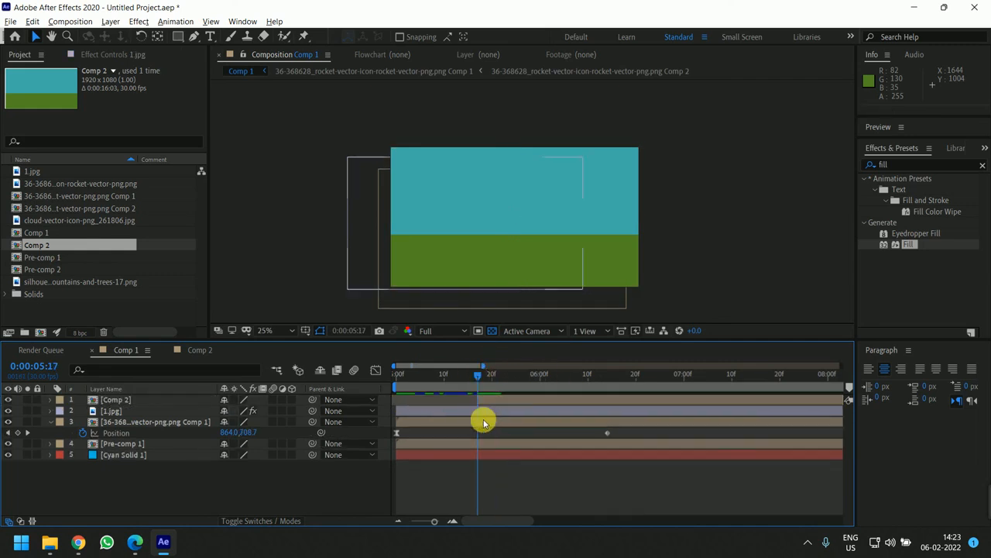
- Pre-compose the four layers below Comp 2, from 1.jpg to Cyan Solid 1, into Pre-comp 3
{"action": "left_click", "coordinate": [496, 410]}
{"action": "left_click", "coordinate": [503, 454], "text": "shift"}
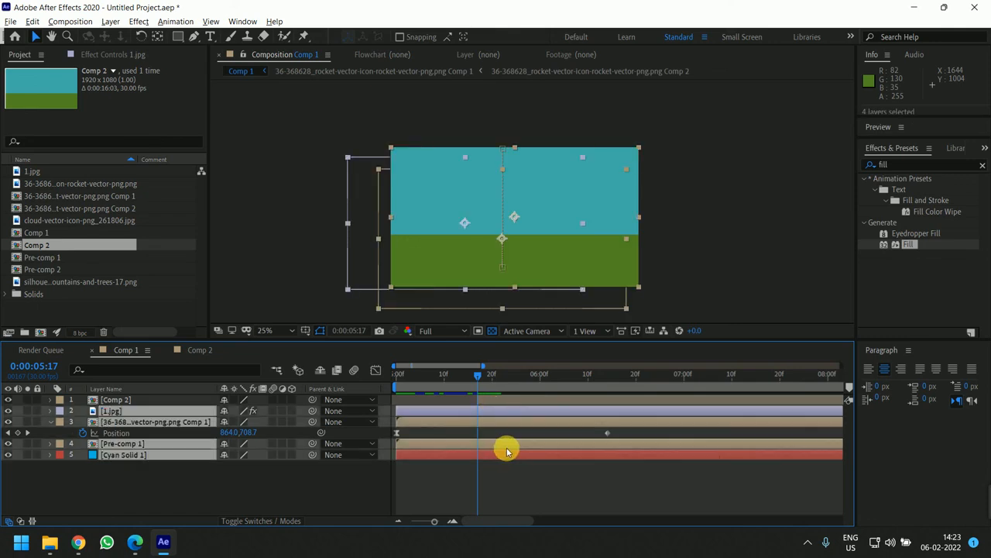
{"action": "key", "text": "ctrl+shift+c"}
{"action": "left_click", "coordinate": [527, 353]}
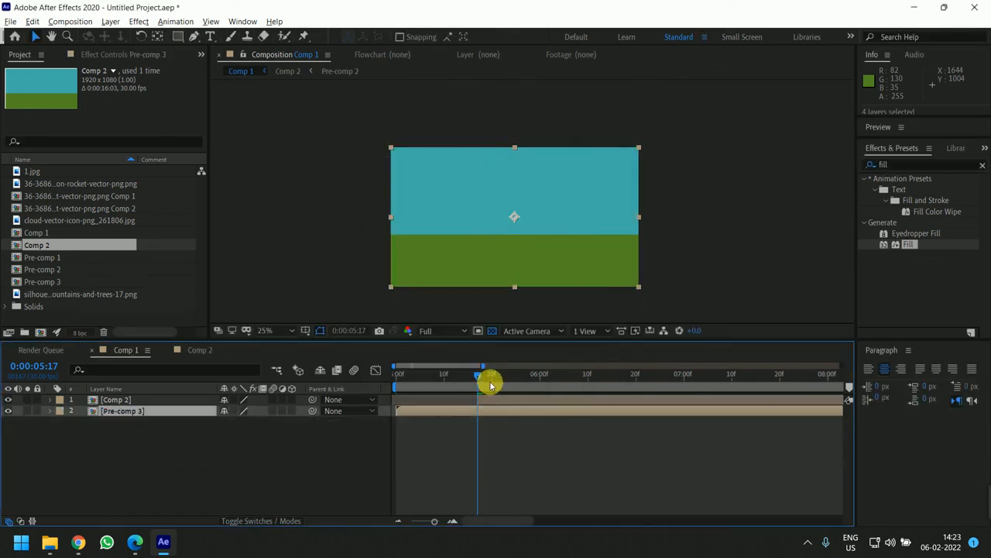
{"action": "left_click", "coordinate": [489, 399]}
{"action": "left_click", "coordinate": [492, 411]}
{"action": "left_click", "coordinate": [497, 435]}
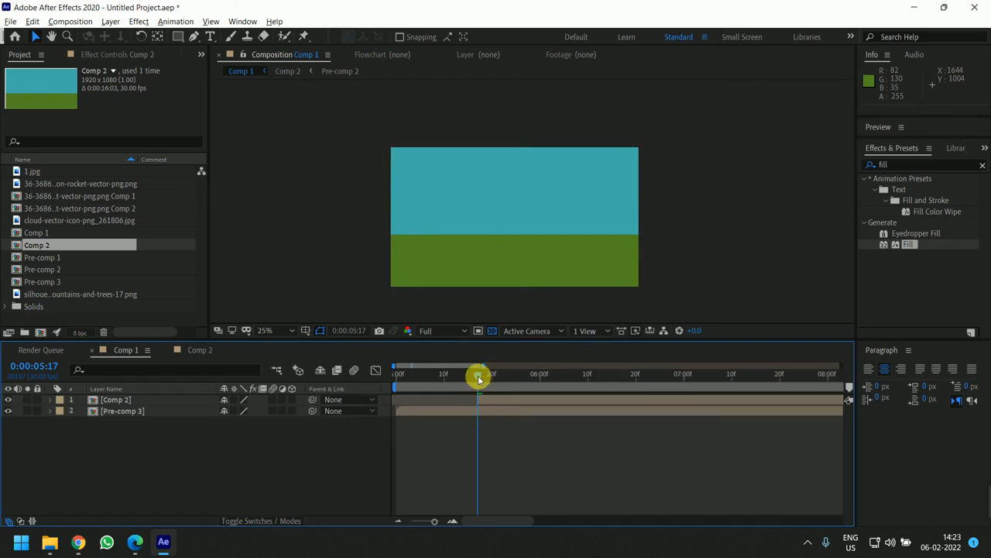
- Set a Position keyframe of 960, 540 on both Comp 2 and Pre-comp 3 at 0:00:05:20
{"action": "left_click_drag", "start_coordinate": [462, 391], "coordinate": [502, 401]}
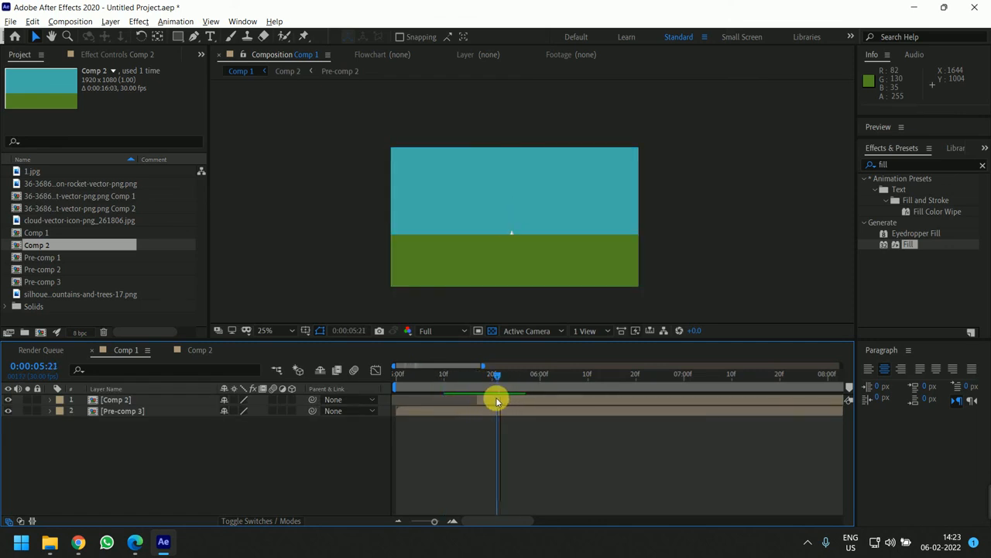
{"action": "left_click", "coordinate": [495, 400]}
{"action": "left_click", "coordinate": [493, 417], "text": "shift"}
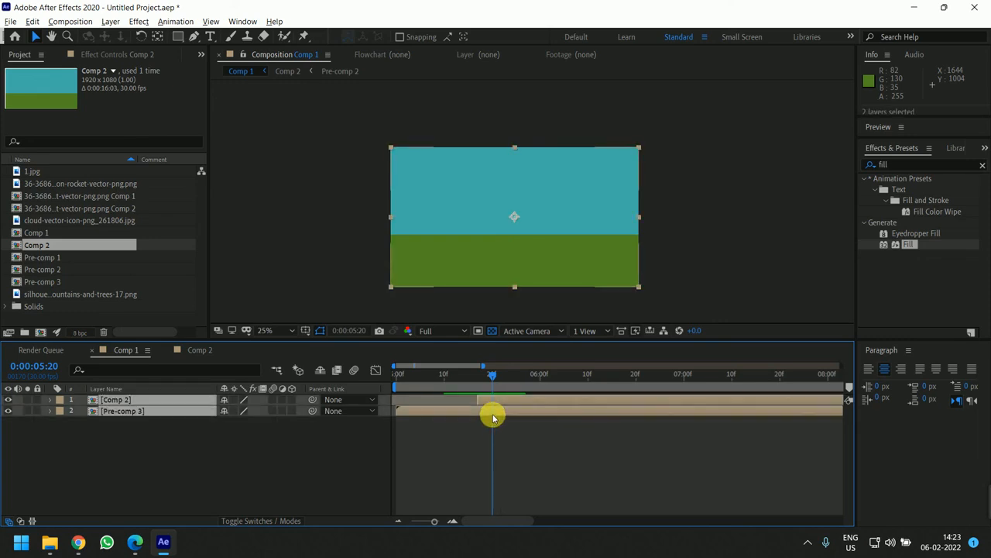
{"action": "key", "text": "p"}
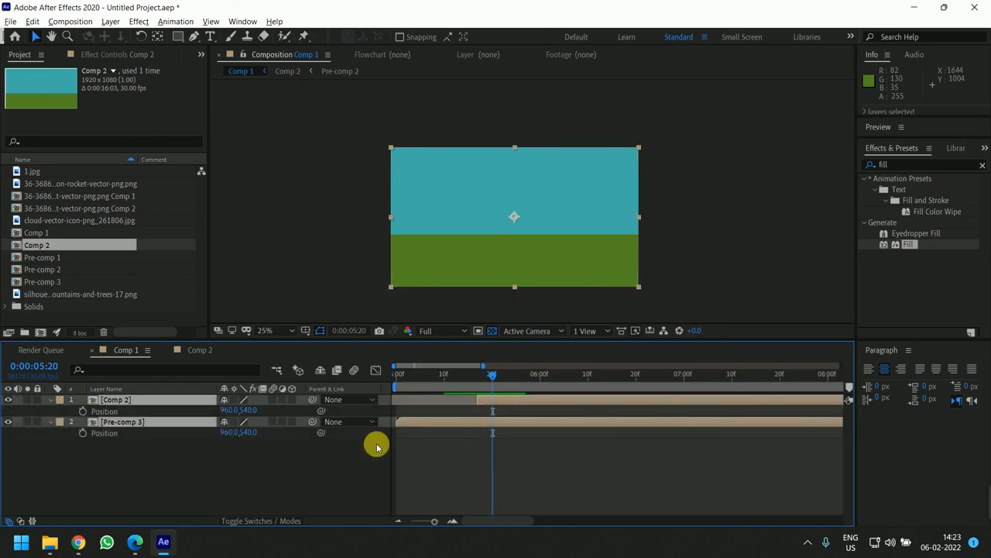
{"action": "left_click", "coordinate": [83, 432]}
- Move Comp 2 above the frame to Position 960, -540 at 0:00:05:17
{"action": "left_click_drag", "start_coordinate": [487, 377], "coordinate": [474, 376]}
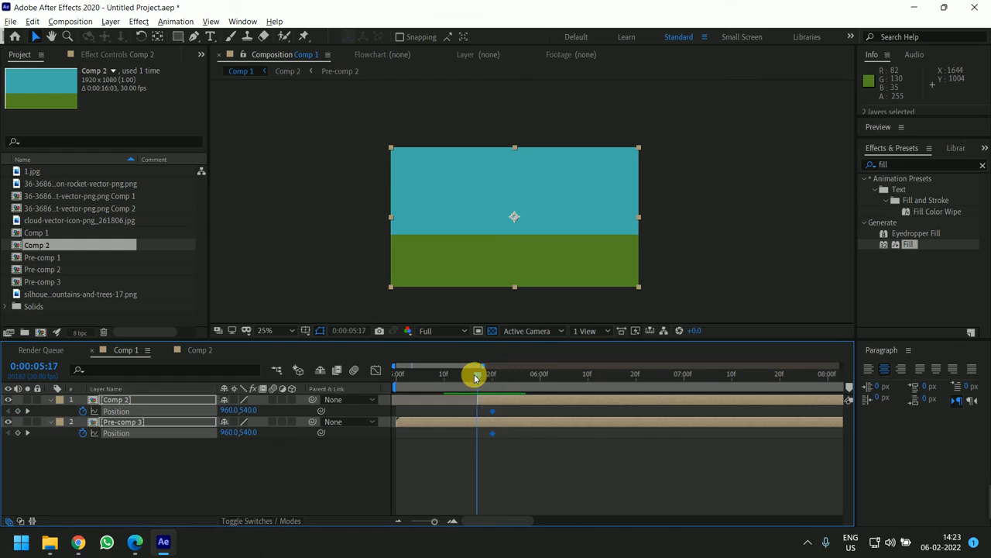
{"action": "left_click", "coordinate": [487, 460]}
{"action": "left_click", "coordinate": [494, 399]}
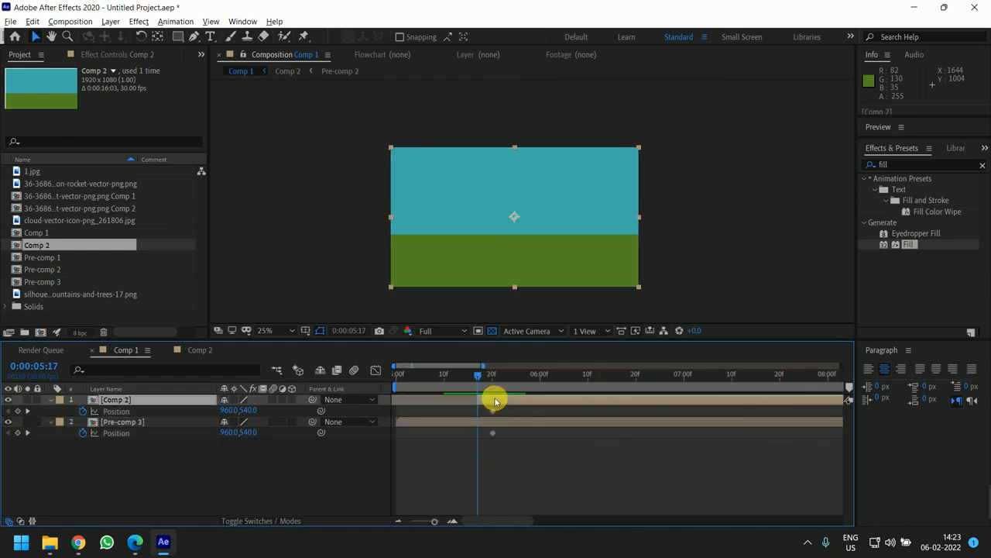
{"action": "key", "text": "shift+Up"}
{"action": "key", "text": "shift+Up"}
{"action": "key", "text": "shift+Up"}
{"action": "key", "text": "shift+Up"}
{"action": "key", "text": "shift+Up"}
{"action": "key", "text": "shift+Up"}
{"action": "key", "text": "shift+Up"}
{"action": "key", "text": "shift+Up"}
{"action": "key", "text": "shift+Up"}
{"action": "key", "text": "shift+Up"}
{"action": "key", "text": "shift+Up"}
{"action": "key", "text": "shift+Up"}
{"action": "key", "text": "shift+Up"}
{"action": "key", "text": "shift+Up"}
{"action": "key", "text": "shift+Up"}
{"action": "key", "text": "shift+Up"}
{"action": "key", "text": "shift+Up"}
{"action": "key", "text": "shift+Up"}
{"action": "key", "text": "shift+Up"}
{"action": "key", "text": "shift+Up"}
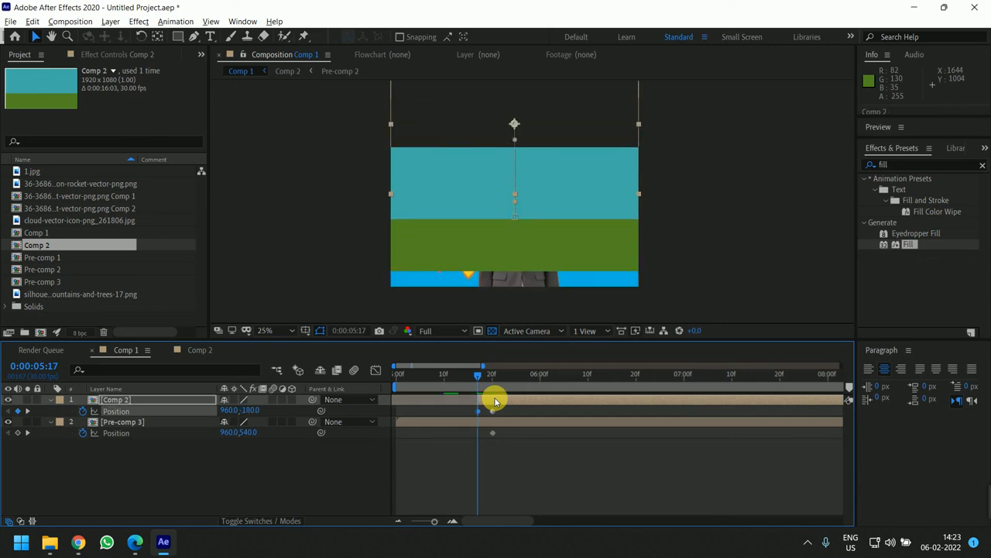
{"action": "key", "text": "shift+Up"}
{"action": "key", "text": "shift+Up"}
{"action": "key", "text": "shift+Up"}
{"action": "key", "text": "shift+Up"}
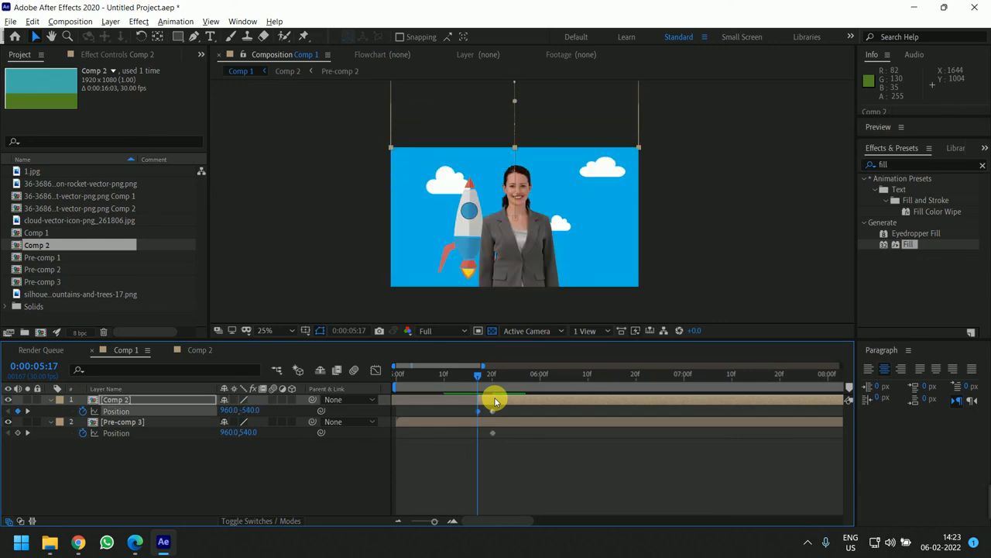
- Shift Pre-comp 3's Position keyframe to 0:00:05:17 and move the layer up to 960, -540 at 0:00:05:20
{"action": "left_click_drag", "start_coordinate": [492, 432], "coordinate": [474, 432]}
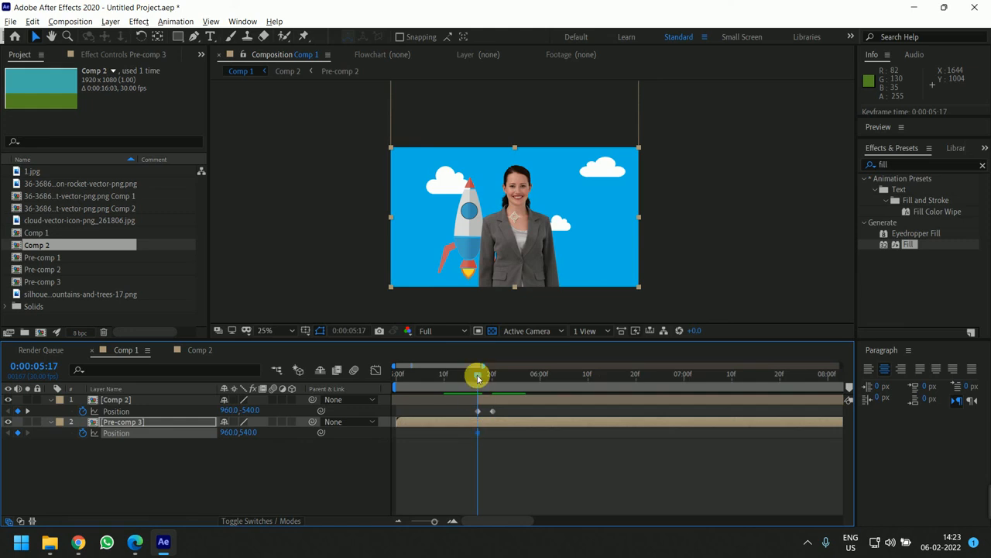
{"action": "left_click_drag", "start_coordinate": [477, 377], "coordinate": [492, 376]}
{"action": "left_click", "coordinate": [514, 425]}
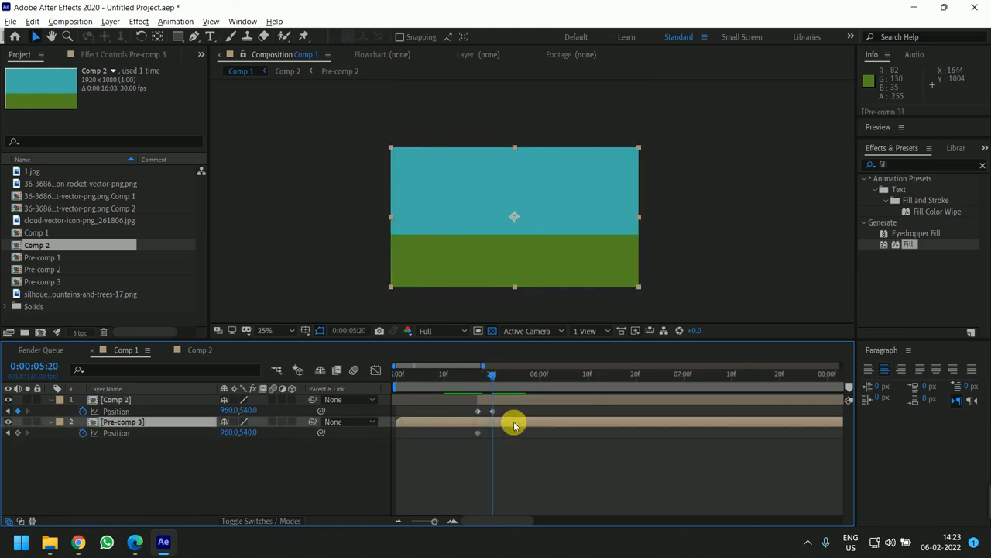
{"action": "key", "text": "shift+Up"}
{"action": "key", "text": "shift+Up"}
{"action": "key", "text": "shift+Up"}
{"action": "key", "text": "shift+Up"}
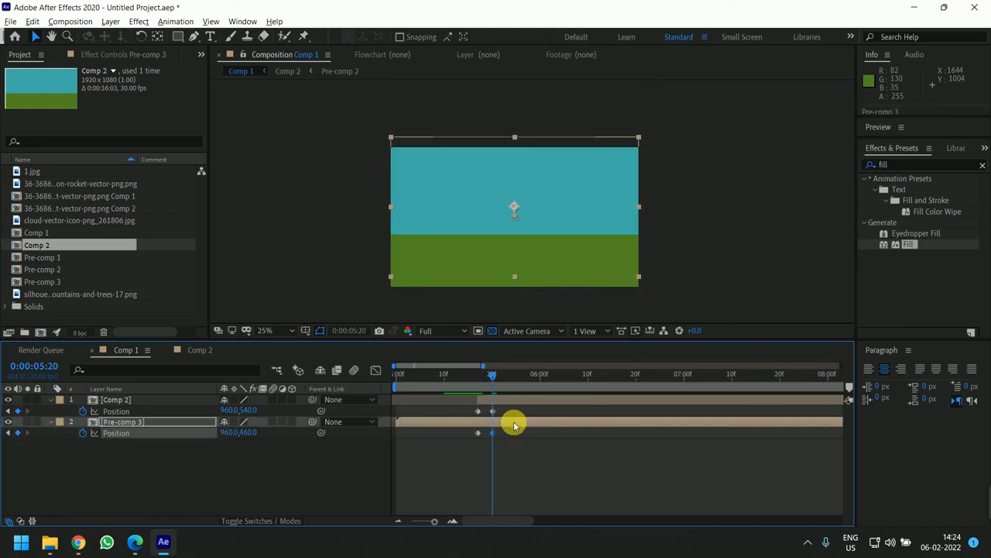
{"action": "key", "text": "shift+Up"}
{"action": "key", "text": "shift+Up"}
{"action": "key", "text": "shift+Up"}
{"action": "key", "text": "shift+Up"}
{"action": "key", "text": "shift+Up"}
{"action": "key", "text": "shift+Up"}
{"action": "key", "text": "shift+Up"}
{"action": "key", "text": "shift+Up"}
{"action": "key", "text": "shift+Up"}
{"action": "key", "text": "shift+Up"}
{"action": "key", "text": "shift+Up"}
{"action": "key", "text": "shift+Up"}
{"action": "key", "text": "shift+Up"}
{"action": "key", "text": "shift+Up"}
{"action": "key", "text": "shift+Up"}
{"action": "key", "text": "shift+Up"}
{"action": "key", "text": "shift+Up"}
{"action": "key", "text": "shift+Up"}
{"action": "key", "text": "shift+Up"}
{"action": "key", "text": "shift+Up"}
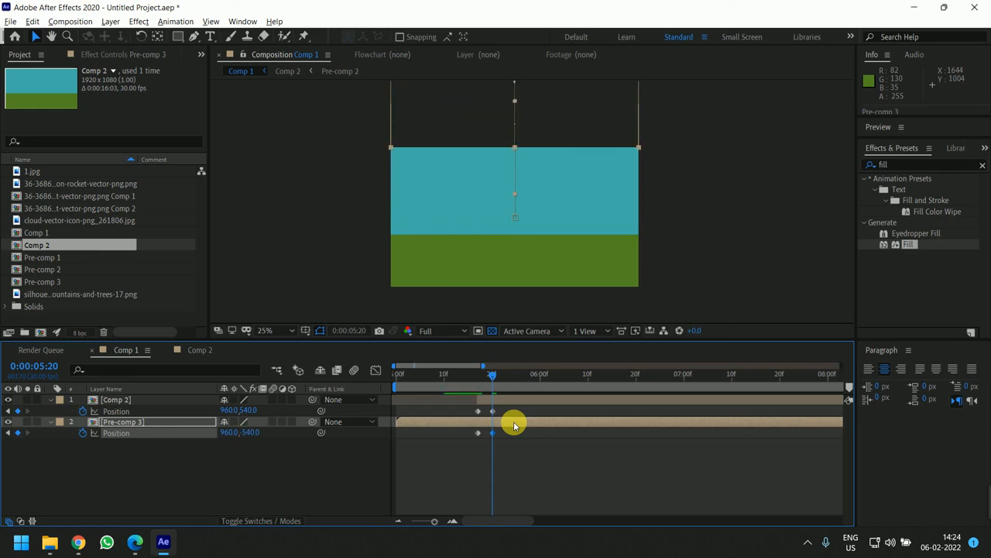
- Review both layers' Position keyframes at 0:00:05:17 and 0:00:05:20, try shifting Pre-comp 3's pair earlier, and undo the shift
{"action": "left_click_drag", "start_coordinate": [490, 377], "coordinate": [475, 381]}
{"action": "left_click", "coordinate": [513, 454]}
{"action": "left_click", "coordinate": [498, 402]}
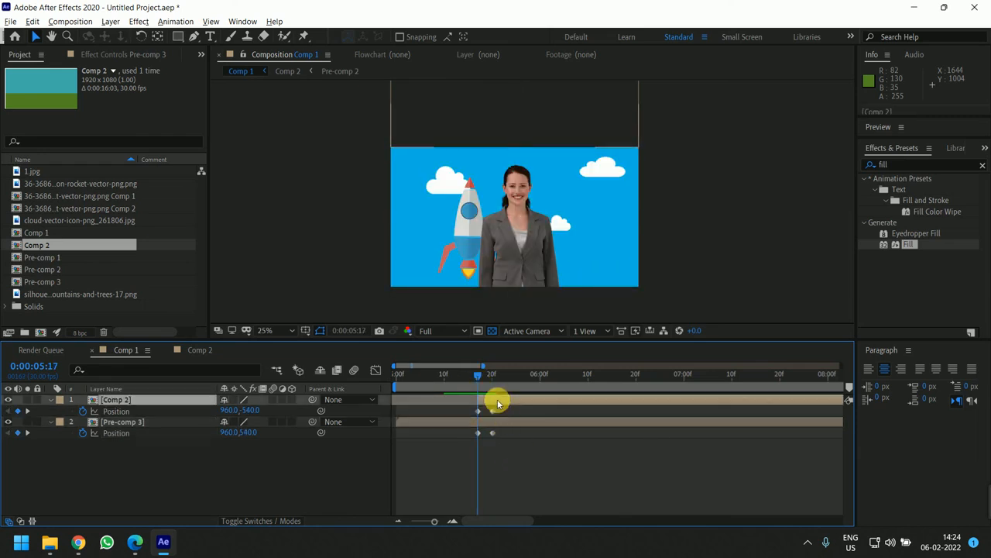
{"action": "left_click_drag", "start_coordinate": [482, 377], "coordinate": [493, 379]}
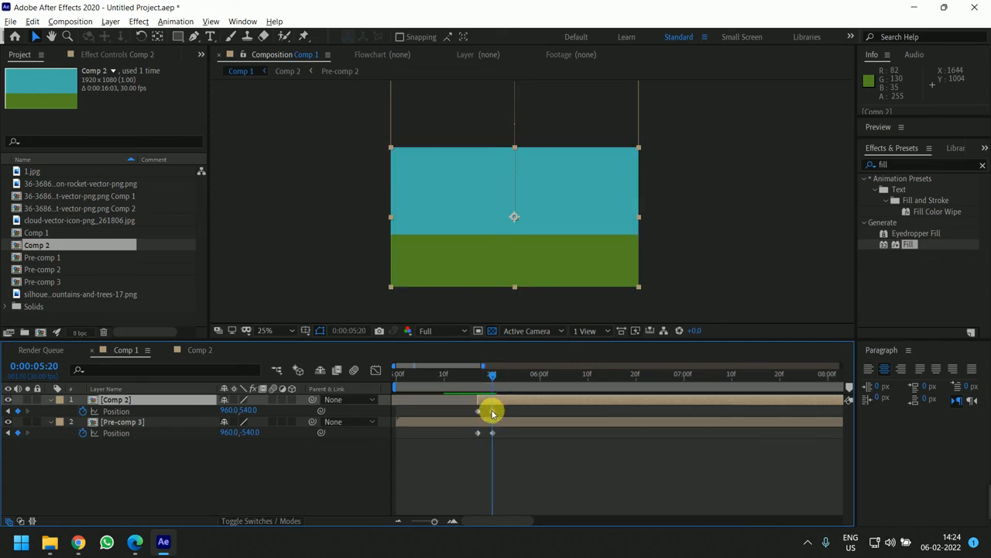
{"action": "left_click", "coordinate": [493, 411]}
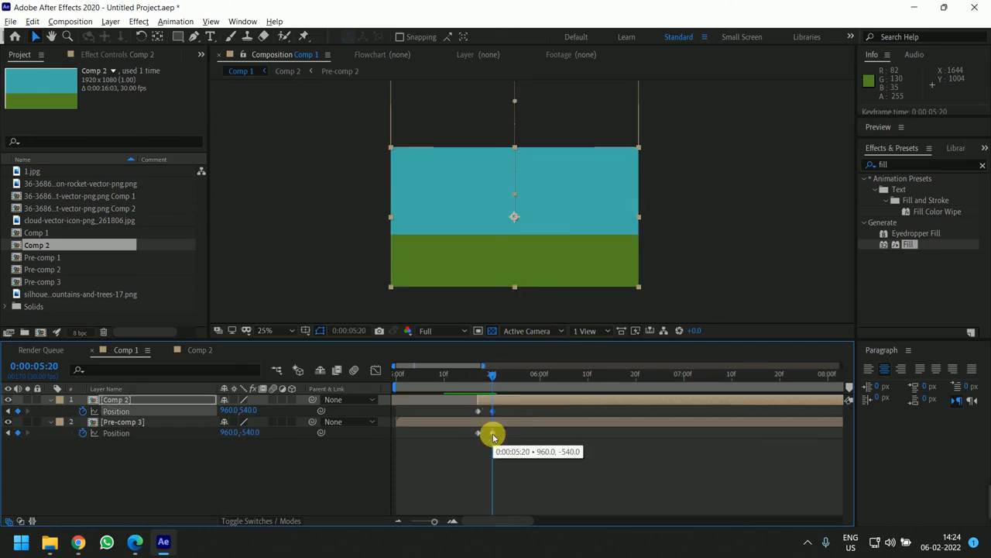
{"action": "left_click_drag", "start_coordinate": [492, 433], "coordinate": [454, 440]}
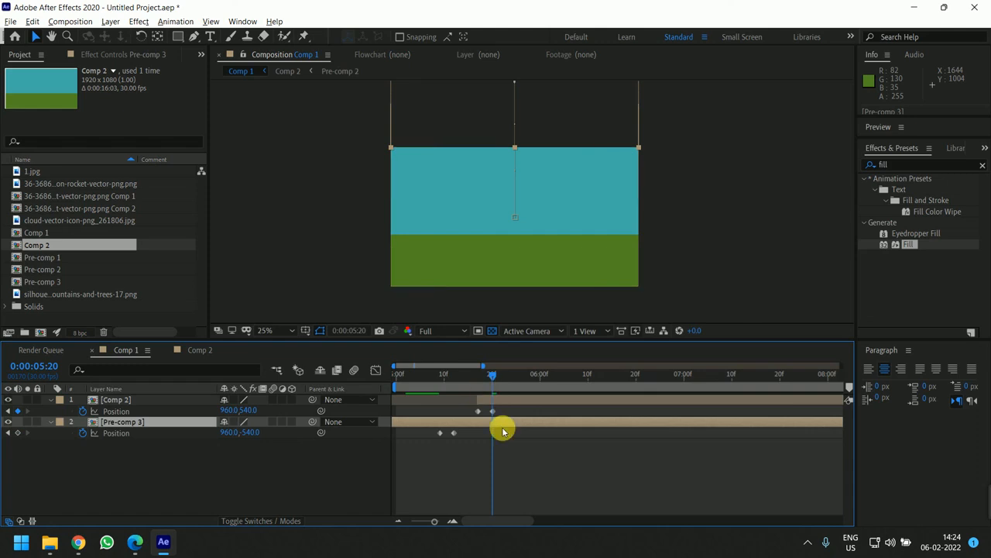
{"action": "key", "text": "ctrl+z"}
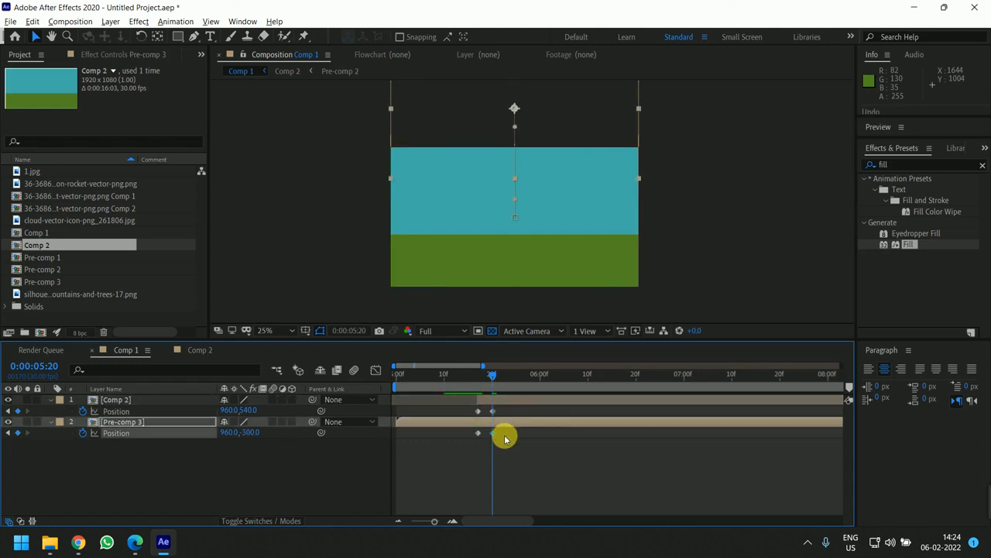
- Delete all Position keyframes from Pre-comp 3 and Comp 2
{"action": "left_click_drag", "start_coordinate": [515, 430], "coordinate": [462, 444]}
{"action": "key", "text": "Delete"}
{"action": "left_click_drag", "start_coordinate": [517, 407], "coordinate": [480, 416]}
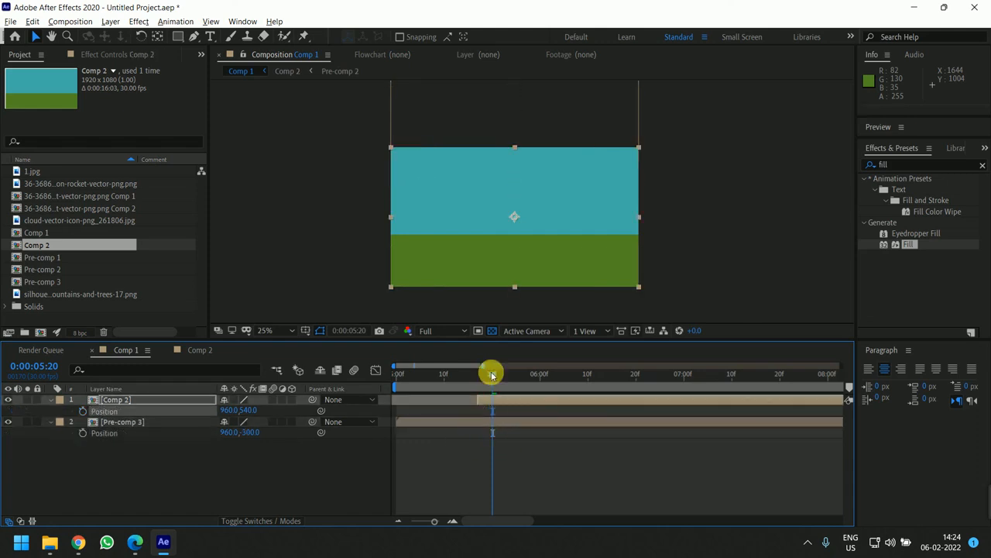
- Move Pre-comp 3 back down into frame to Position 960, 540, checking it at 0:00:05:12
{"action": "left_click_drag", "start_coordinate": [491, 373], "coordinate": [454, 378]}
{"action": "left_click", "coordinate": [481, 422]}
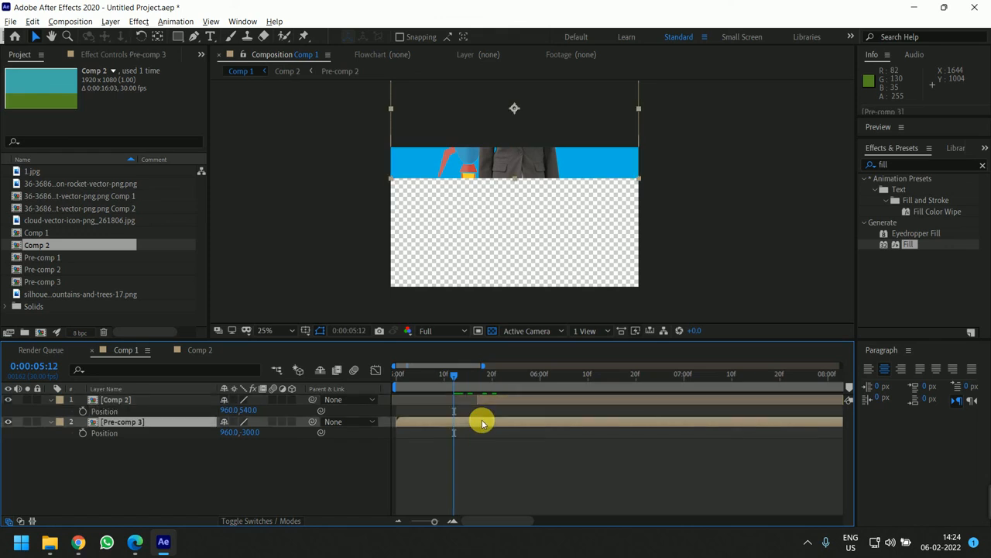
{"action": "key", "text": "shift+Down"}
{"action": "key", "text": "shift+Down"}
{"action": "key", "text": "shift+Down"}
{"action": "key", "text": "shift+Down"}
{"action": "key", "text": "shift+Down"}
{"action": "key", "text": "shift+Down"}
{"action": "key", "text": "shift+Down"}
{"action": "key", "text": "shift+Down"}
{"action": "key", "text": "shift+Down"}
{"action": "key", "text": "shift+Down"}
{"action": "key", "text": "shift+Down"}
{"action": "key", "text": "shift+Down"}
{"action": "key", "text": "shift+Down"}
{"action": "key", "text": "shift+Down"}
{"action": "key", "text": "shift+Down"}
{"action": "key", "text": "shift+Down"}
{"action": "key", "text": "shift+Down"}
{"action": "key", "text": "shift+Down"}
{"action": "key", "text": "shift+Down"}
{"action": "key", "text": "shift+Down"}
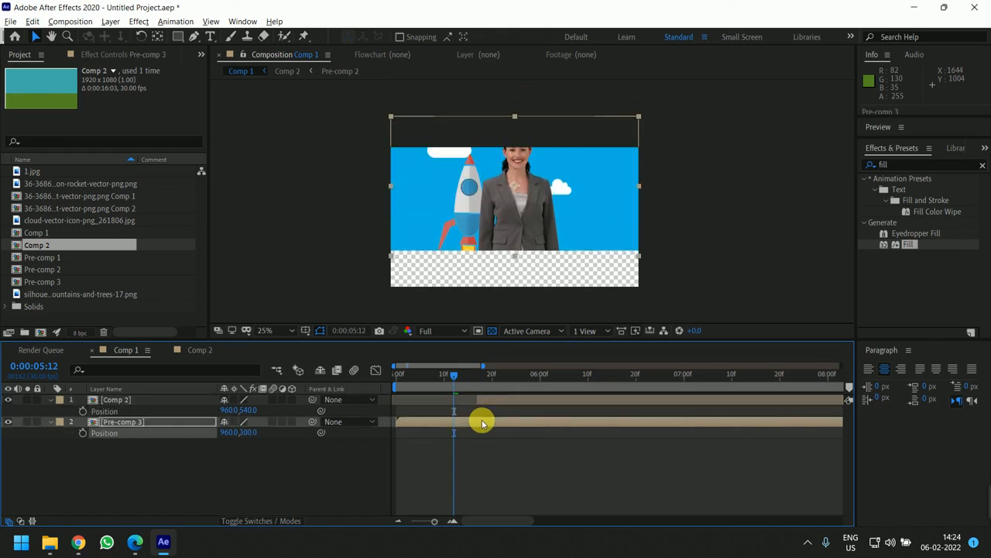
{"action": "key", "text": "shift+Down"}
{"action": "key", "text": "shift+Down"}
{"action": "key", "text": "shift+Down"}
{"action": "key", "text": "shift+Down"}
{"action": "key", "text": "shift+Down"}
{"action": "key", "text": "shift+Down"}
{"action": "key", "text": "shift+Down"}
{"action": "key", "text": "shift+Down"}
{"action": "key", "text": "shift+Down"}
{"action": "key", "text": "shift+Down"}
{"action": "key", "text": "shift+Down"}
{"action": "key", "text": "shift+Down"}
{"action": "key", "text": "shift+Down"}
{"action": "key", "text": "shift+Down"}
{"action": "key", "text": "shift+Down"}
{"action": "key", "text": "shift+Down"}
{"action": "key", "text": "shift+Down"}
{"action": "key", "text": "shift+Down"}
{"action": "key", "text": "shift+Down"}
{"action": "key", "text": "shift+Down"}
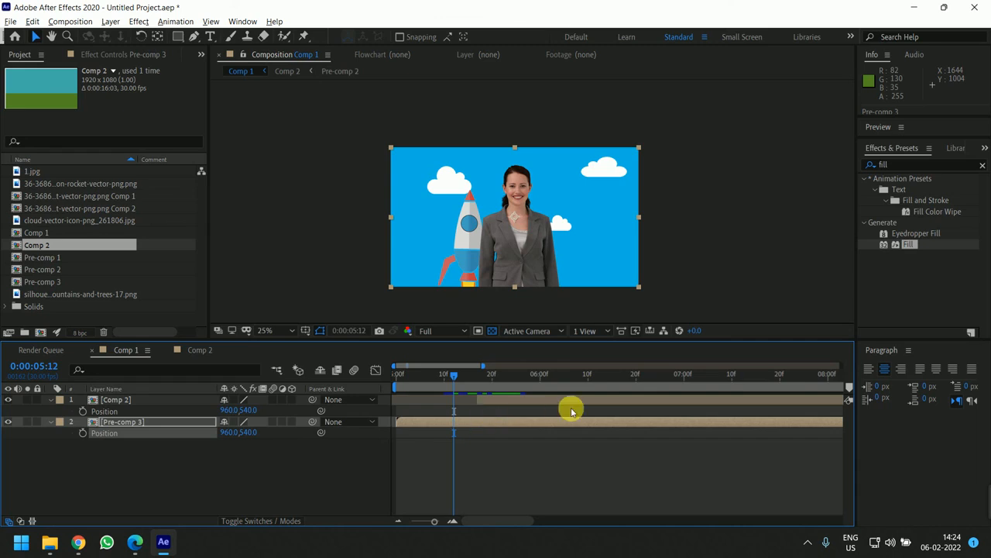
- Set a Position keyframe of 960, 540 on Pre-comp 3 at 0:00:05:17, where Comp 2 starts
{"action": "left_click_drag", "start_coordinate": [452, 375], "coordinate": [475, 381]}
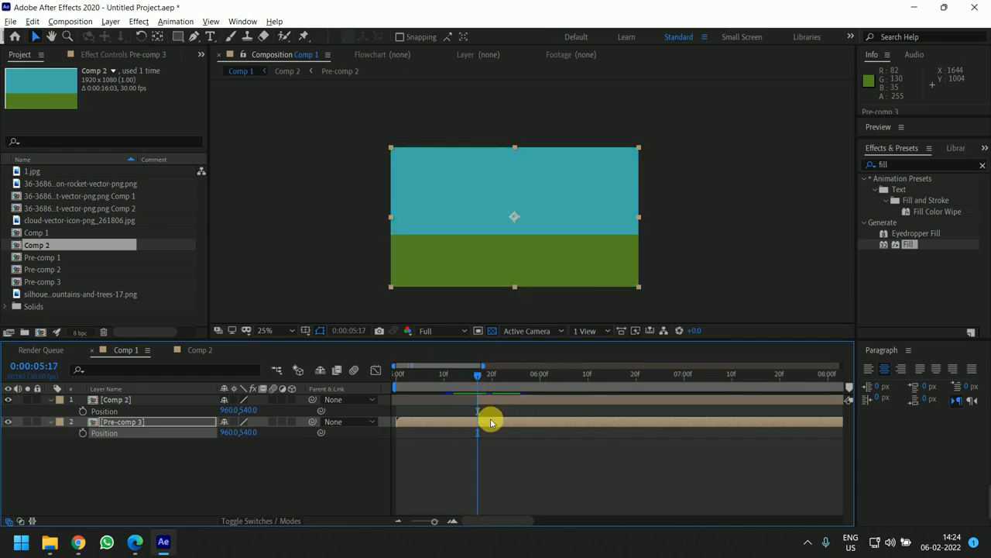
{"action": "left_click", "coordinate": [490, 422]}
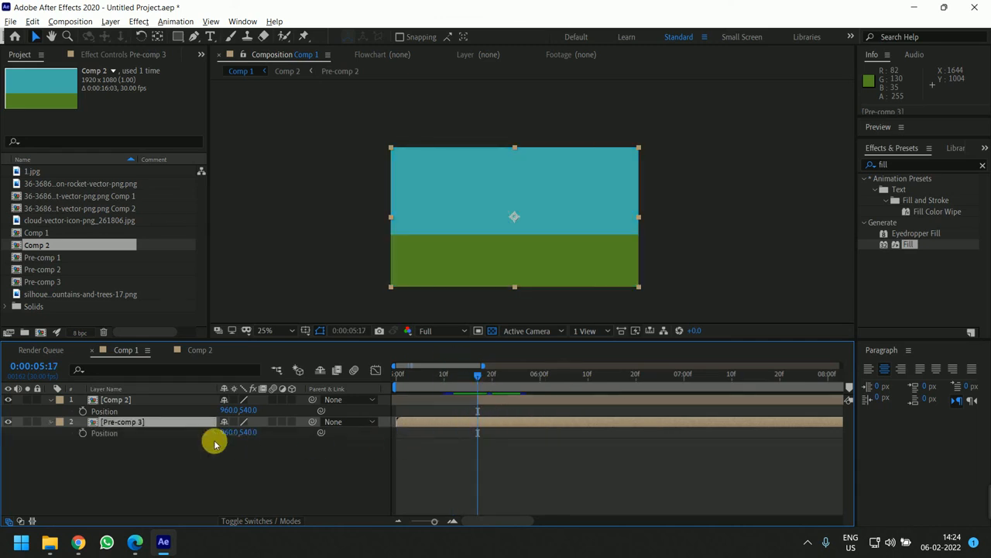
{"action": "left_click", "coordinate": [82, 433]}
- Move Pre-comp 3 up out of the frame to Position 960, -540 at 0:00:05:22
{"action": "left_click_drag", "start_coordinate": [477, 372], "coordinate": [500, 395]}
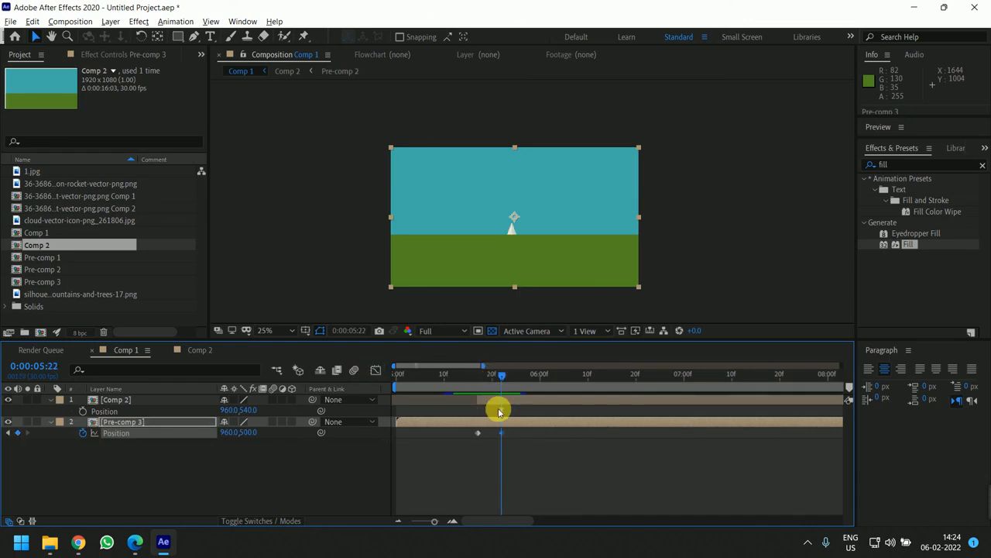
{"action": "key", "text": "shift+Up"}
{"action": "key", "text": "shift+Up"}
{"action": "key", "text": "shift+Up"}
{"action": "key", "text": "shift+Up"}
{"action": "key", "text": "shift+Up"}
{"action": "key", "text": "shift+Up"}
{"action": "key", "text": "shift+Up"}
{"action": "key", "text": "shift+Up"}
{"action": "key", "text": "shift+Up"}
{"action": "key", "text": "shift+Up"}
{"action": "key", "text": "shift+Up"}
{"action": "key", "text": "shift+Up"}
{"action": "key", "text": "shift+Up"}
{"action": "key", "text": "shift+Up"}
{"action": "key", "text": "shift+Up"}
{"action": "key", "text": "shift+Up"}
{"action": "key", "text": "shift+Up"}
{"action": "key", "text": "shift+Up"}
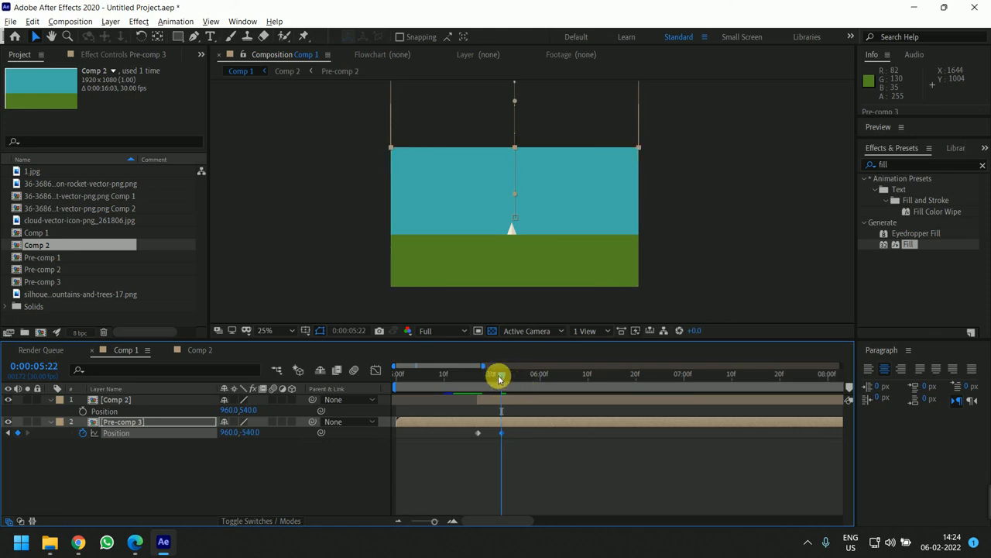
- Set a Position keyframe of 960, 540 on Comp 2 at 0:00:05:22, aligned with Pre-comp 3's second keyframe
{"action": "left_click_drag", "start_coordinate": [501, 377], "coordinate": [502, 411]}
{"action": "left_click", "coordinate": [116, 410]}
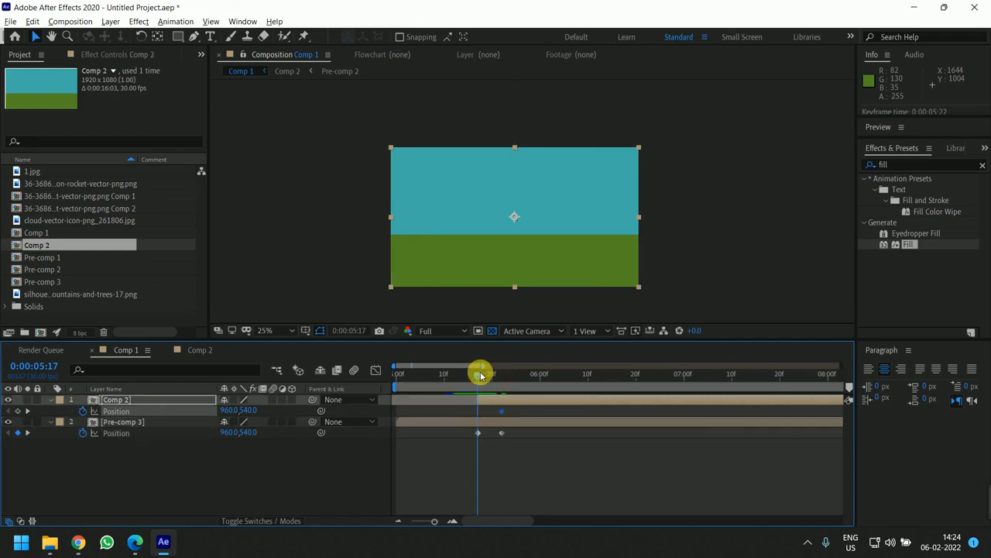
{"action": "key", "text": "shift+Up"}
{"action": "key", "text": "shift+Up"}
{"action": "key", "text": "shift+Up"}
{"action": "key", "text": "shift+Up"}
{"action": "key", "text": "shift+Up"}
{"action": "key", "text": "shift+Up"}
{"action": "key", "text": "shift+Up"}
{"action": "key", "text": "shift+Up"}
{"action": "key", "text": "shift+Up"}
{"action": "key", "text": "shift+Up"}
{"action": "key", "text": "shift+Up"}
{"action": "key", "text": "shift+Up"}
{"action": "key", "text": "shift+Up"}
{"action": "key", "text": "shift+Up"}
{"action": "key", "text": "shift+Up"}
{"action": "key", "text": "shift+Up"}
{"action": "key", "text": "shift+Up"}
{"action": "key", "text": "shift+Up"}
{"action": "key", "text": "shift+Up"}
{"action": "key", "text": "shift+Up"}
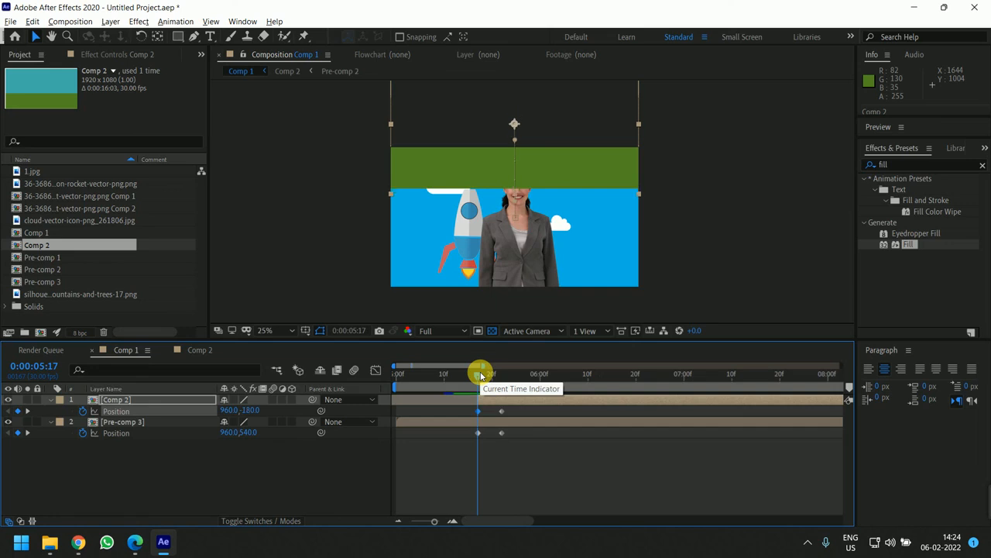
- Move Comp 2 down below the frame to Position 960, 1620 at 0:00:05:17
{"action": "key", "text": "shift+Down"}
{"action": "key", "text": "shift+Down"}
{"action": "key", "text": "shift+Down"}
{"action": "key", "text": "shift+Down"}
{"action": "key", "text": "shift+Down"}
{"action": "key", "text": "shift+Down"}
{"action": "key", "text": "shift+Down"}
{"action": "key", "text": "shift+Down"}
{"action": "key", "text": "shift+Down"}
{"action": "key", "text": "shift+Down"}
{"action": "key", "text": "shift+Down"}
{"action": "key", "text": "shift+Down"}
{"action": "key", "text": "shift+Down"}
{"action": "key", "text": "shift+Down"}
{"action": "key", "text": "shift+Down"}
{"action": "key", "text": "shift+Down"}
{"action": "key", "text": "shift+Down"}
{"action": "key", "text": "shift+Down"}
{"action": "key", "text": "shift+Down"}
{"action": "key", "text": "shift+Down"}
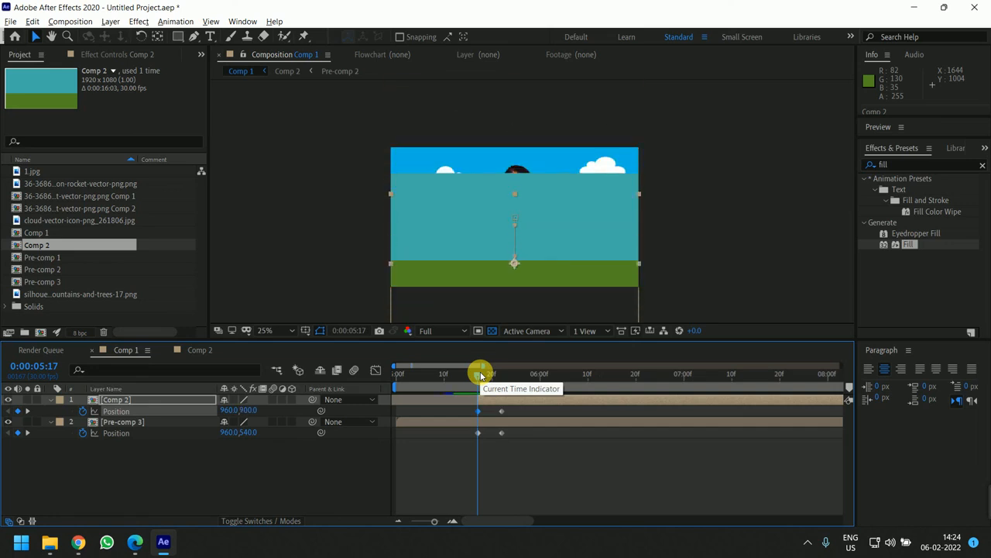
{"action": "key", "text": "shift+Down"}
{"action": "key", "text": "shift+Down"}
{"action": "key", "text": "shift+Down"}
{"action": "key", "text": "shift+Down"}
{"action": "key", "text": "shift+Down"}
{"action": "key", "text": "shift+Down"}
{"action": "key", "text": "shift+Down"}
{"action": "key", "text": "shift+Down"}
{"action": "key", "text": "shift+Down"}
{"action": "key", "text": "shift+Down"}
{"action": "key", "text": "shift+Down"}
{"action": "key", "text": "shift+Down"}
{"action": "key", "text": "shift+Down"}
{"action": "key", "text": "shift+Down"}
{"action": "key", "text": "shift+Down"}
{"action": "key", "text": "shift+Down"}
{"action": "key", "text": "shift+Down"}
{"action": "key", "text": "shift+Down"}
{"action": "key", "text": "shift+Down"}
{"action": "key", "text": "shift+Down"}
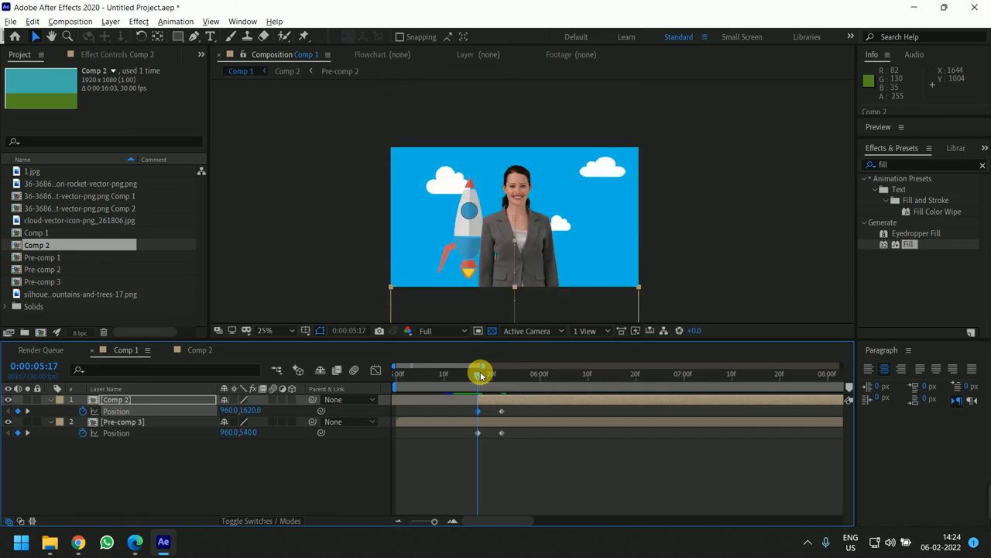
- Shift the second Position keyframes of both Comp 2 and Pre-comp 3 to 0:00:05:26
{"action": "mouse_move", "coordinate": [487, 379]}
{"action": "left_mouse_down"}
{"action": "mouse_move", "coordinate": [506, 385]}
{"action": "mouse_move", "coordinate": [476, 387]}
{"action": "left_mouse_up"}
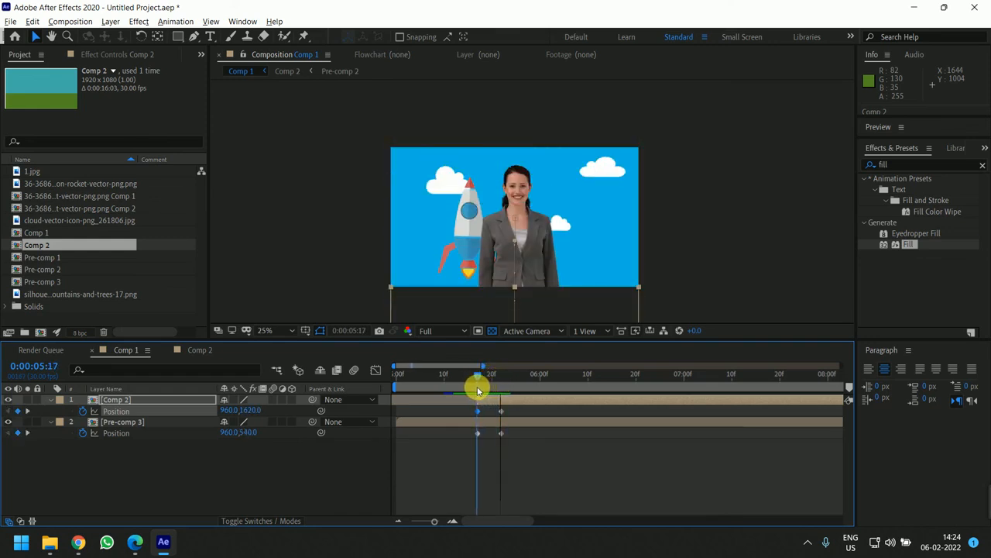
{"action": "left_click_drag", "start_coordinate": [523, 465], "coordinate": [502, 410]}
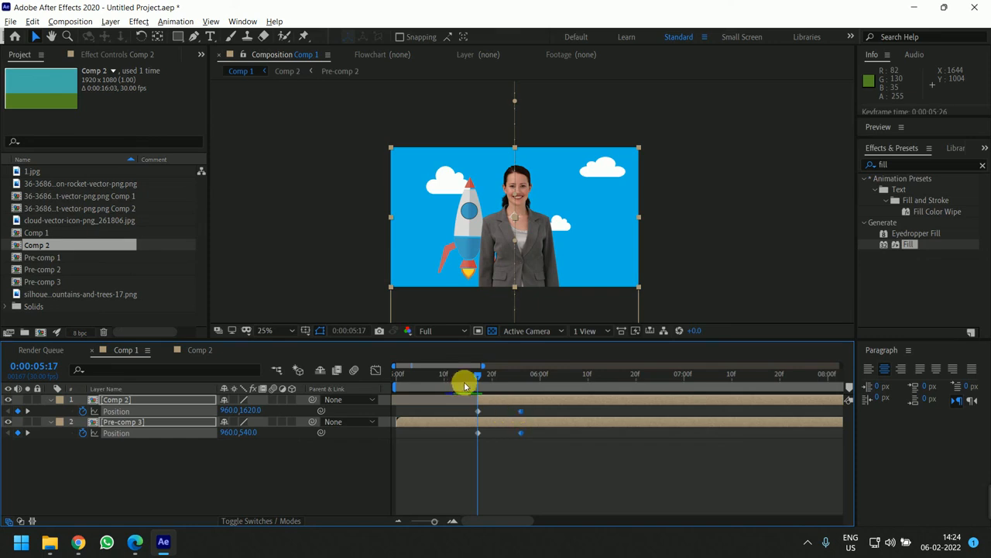
- Scrub Comp 1 between 0:00:05:12 and 0:00:05:21 to check the vertical push from the rocket scene to the mountain scene
{"action": "mouse_move", "coordinate": [475, 372]}
{"action": "left_mouse_down"}
{"action": "mouse_move", "coordinate": [501, 378]}
{"action": "mouse_move", "coordinate": [663, 363]}
{"action": "mouse_move", "coordinate": [447, 367]}
{"action": "mouse_move", "coordinate": [491, 380]}
{"action": "left_mouse_up"}
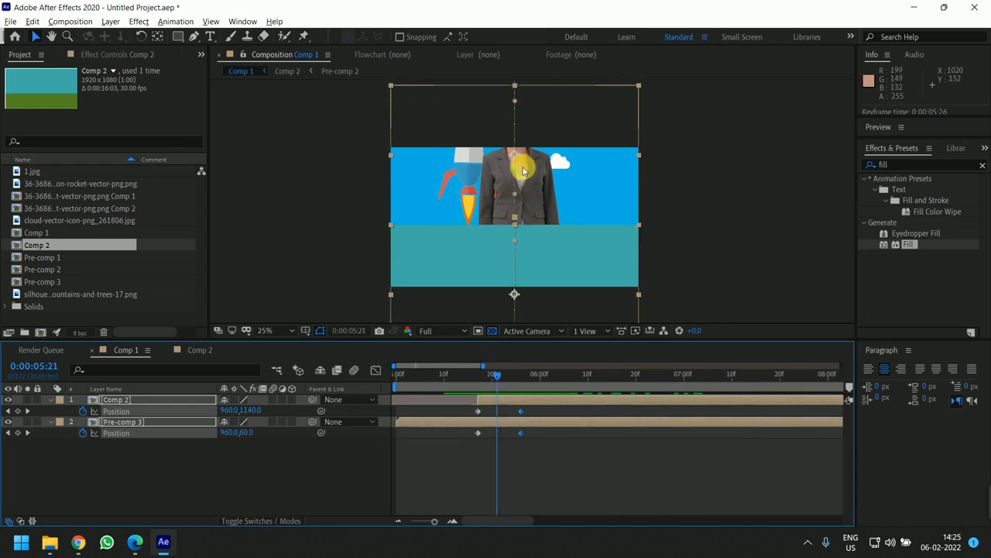
{"action": "scroll", "coordinate": [563, 194], "scroll_direction": "down", "scroll_amount": 1}
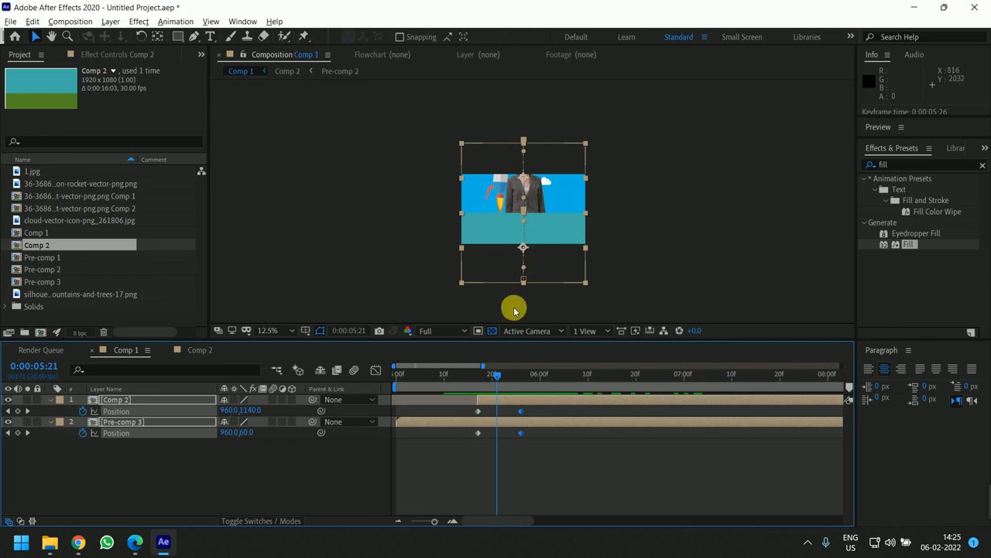
{"action": "left_click_drag", "start_coordinate": [505, 371], "coordinate": [452, 402]}
{"action": "left_click", "coordinate": [496, 399]}
{"action": "scroll", "coordinate": [588, 216], "scroll_direction": "up", "scroll_amount": 1}
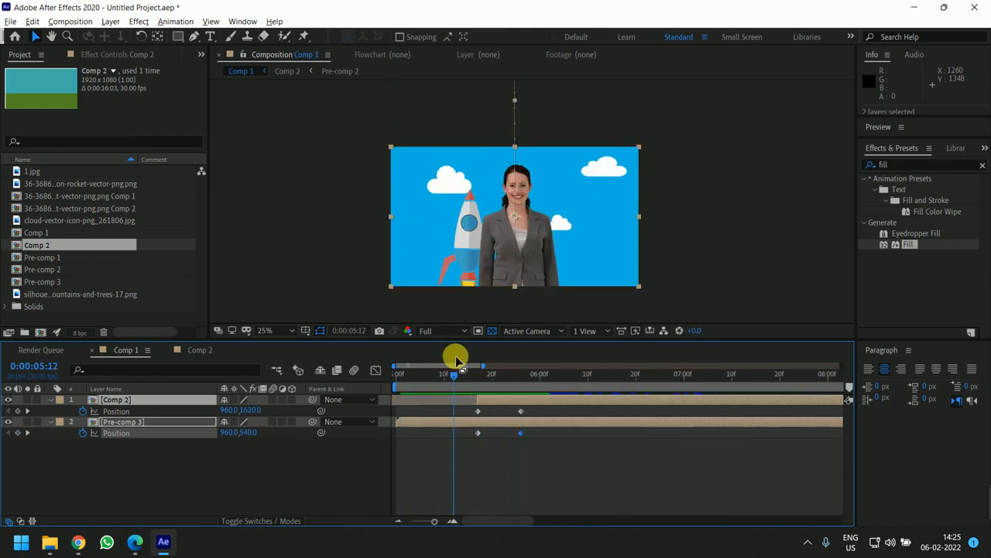
{"action": "left_click_drag", "start_coordinate": [457, 358], "coordinate": [497, 399]}
- Compare the mountain-to-magenta slide near 0:00:08:03 in Comp 1 with its source layers in Comp 2
{"action": "key", "text": "minus"}
{"action": "key", "text": "minus"}
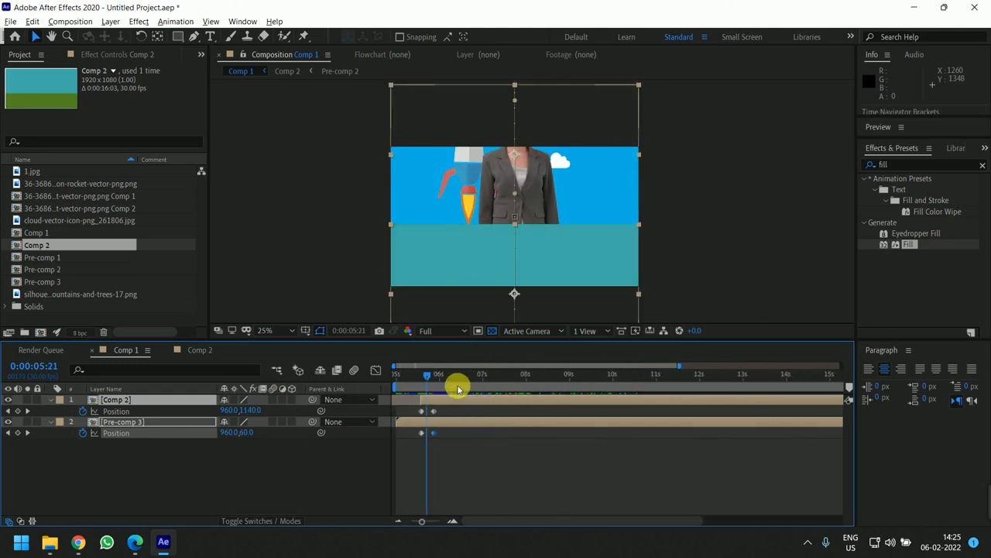
{"action": "left_click_drag", "start_coordinate": [426, 379], "coordinate": [528, 387]}
{"action": "left_click", "coordinate": [200, 349]}
{"action": "left_click", "coordinate": [600, 401]}
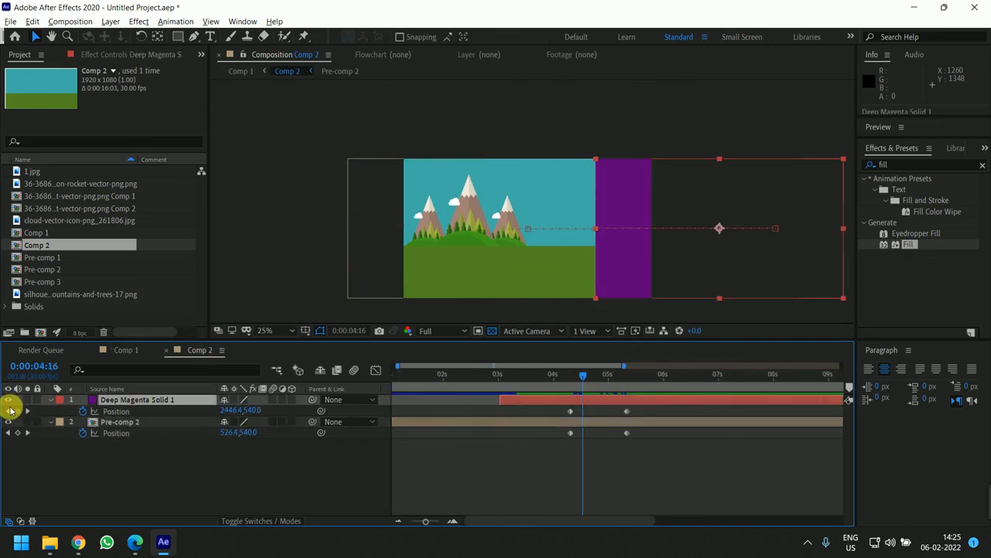
{"action": "left_click", "coordinate": [126, 349]}
{"action": "left_click", "coordinate": [533, 378]}
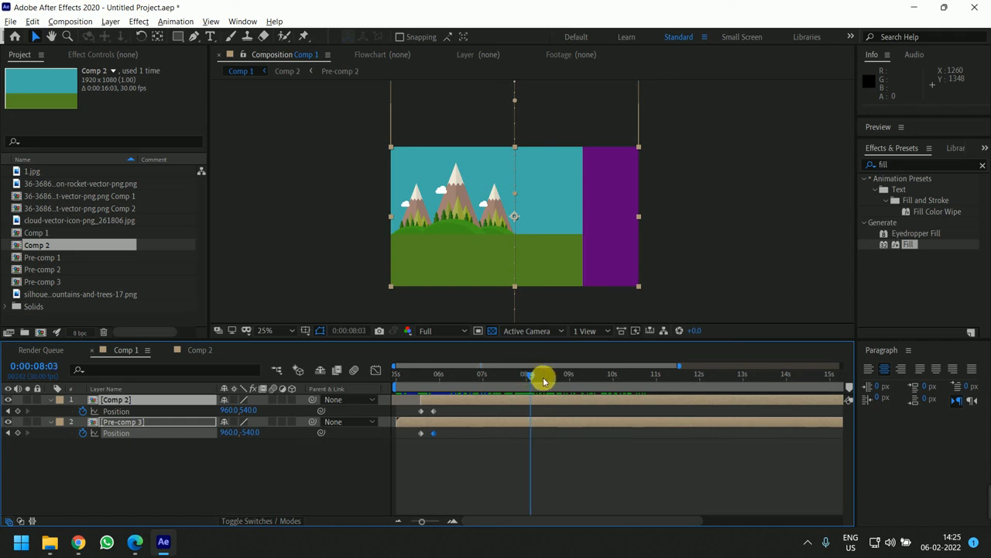
{"action": "left_click_drag", "start_coordinate": [544, 380], "coordinate": [524, 376]}
- Hide Deep Magenta Solid 1 in Comp 2 and check its effect in Comp 1 up to 0:00:08:23
{"action": "left_click", "coordinate": [197, 349]}
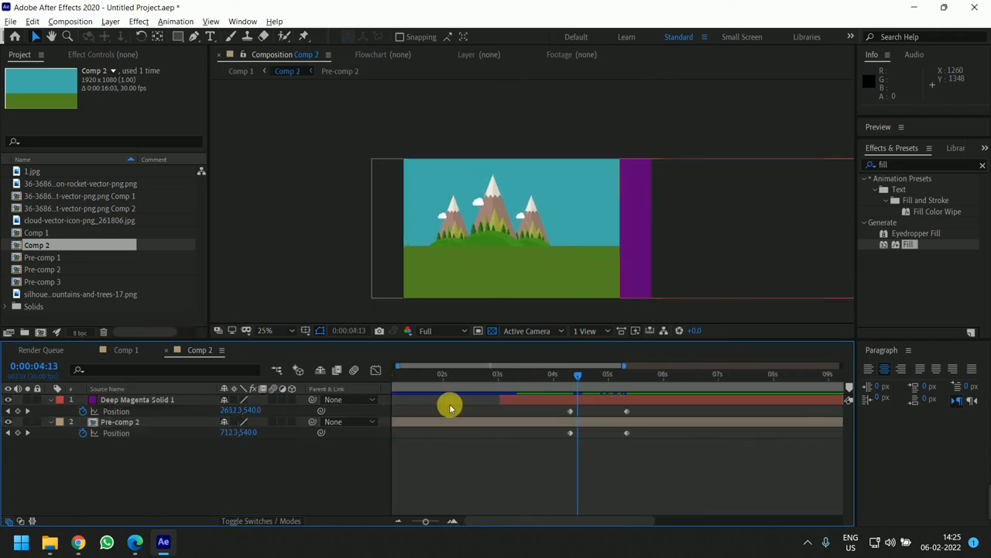
{"action": "left_click", "coordinate": [9, 398]}
{"action": "left_click", "coordinate": [546, 399]}
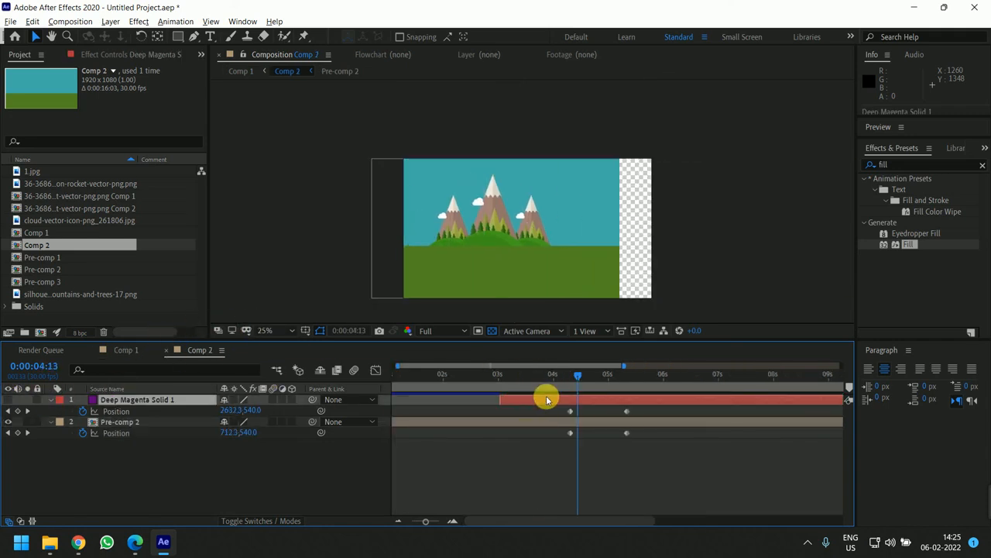
{"action": "left_click", "coordinate": [126, 350]}
{"action": "left_click", "coordinate": [542, 378]}
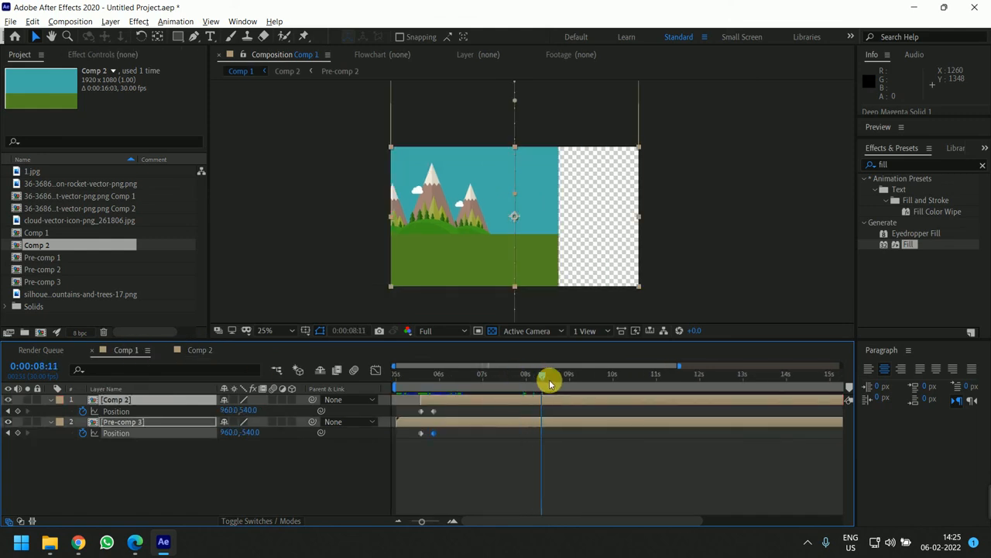
{"action": "left_click_drag", "start_coordinate": [549, 384], "coordinate": [560, 389]}
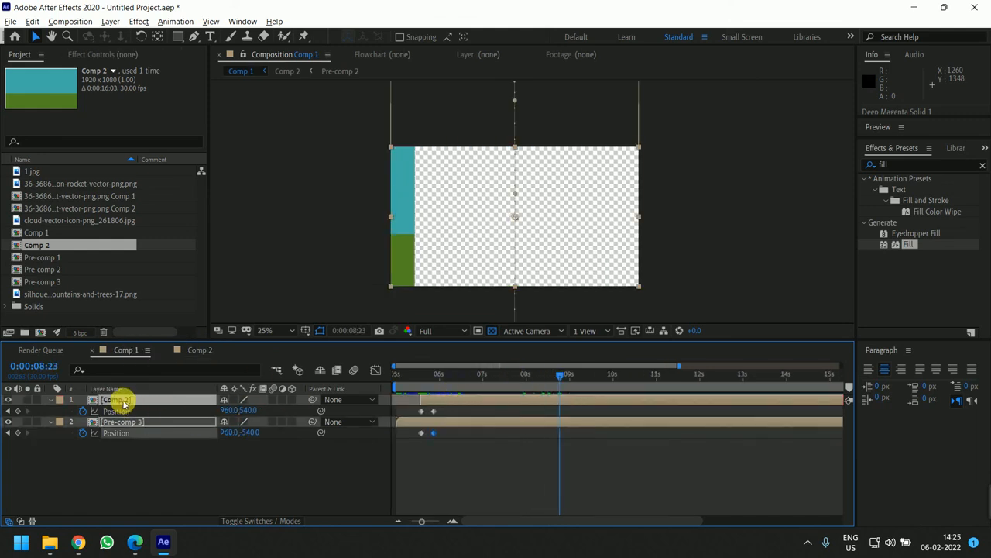
- Make Deep Magenta Solid 1 visible again in Comp 2, return to Comp 1 and clear the layer selection
{"action": "left_click", "coordinate": [209, 350]}
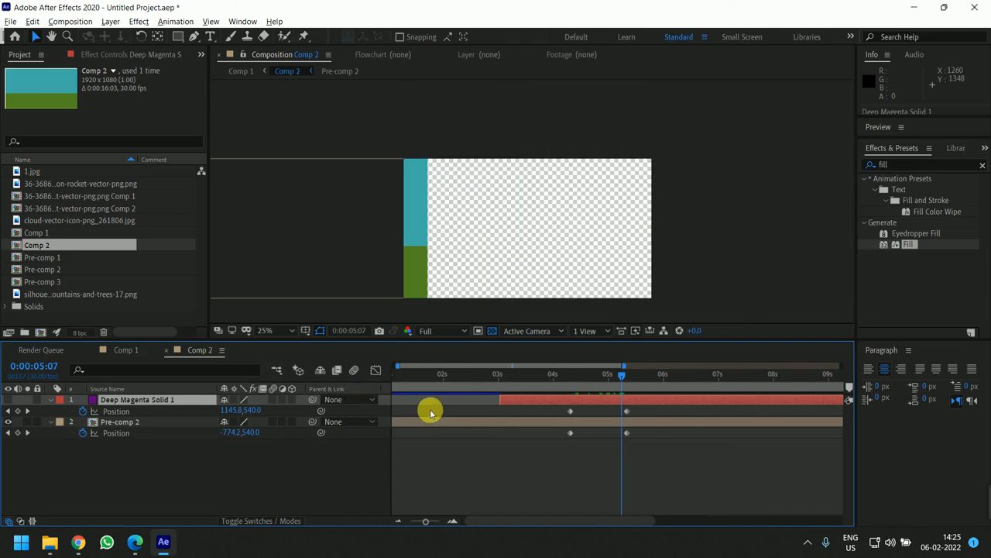
{"action": "left_click", "coordinate": [459, 465]}
{"action": "left_click", "coordinate": [8, 399]}
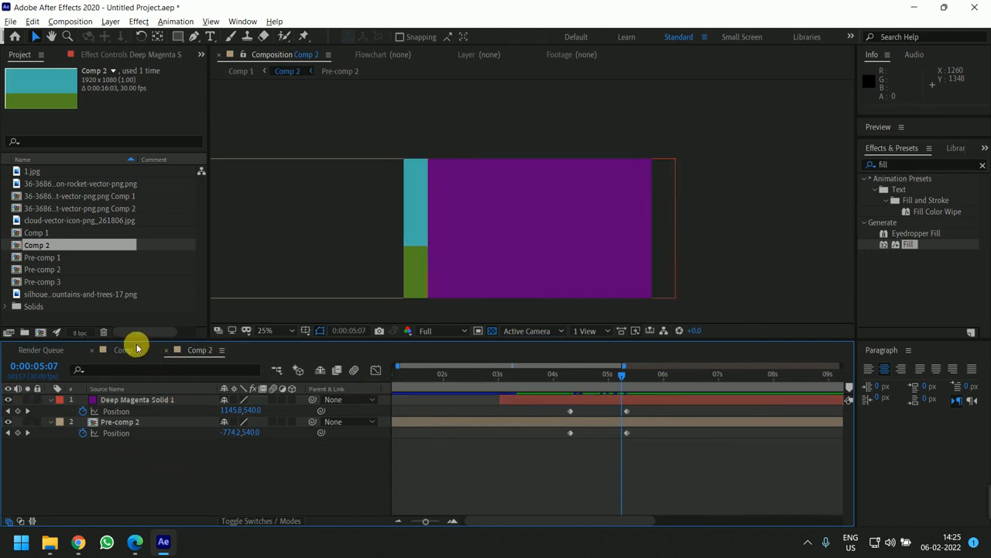
{"action": "left_click", "coordinate": [127, 349]}
{"action": "left_click", "coordinate": [322, 496]}
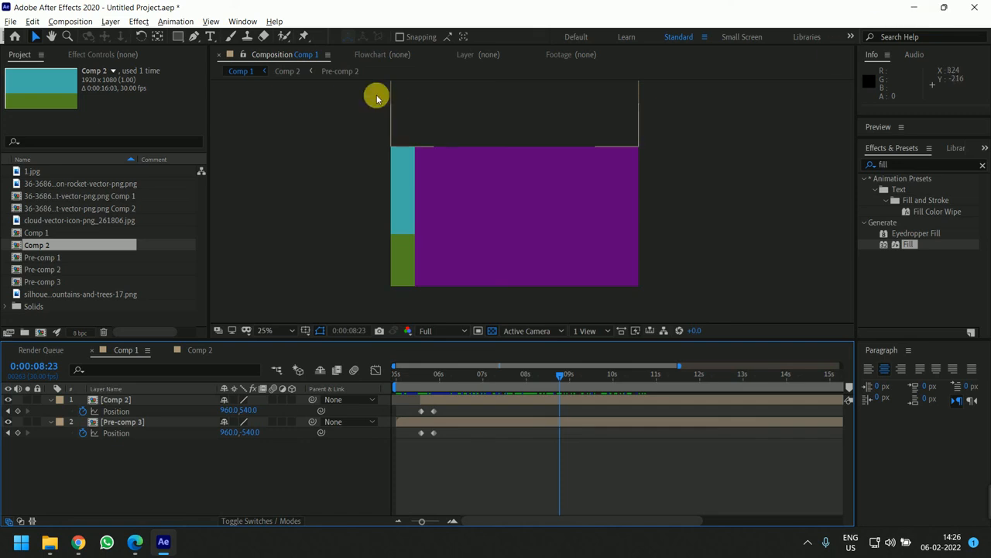
- Switch to the reference trigonometry video on YouTube in the browser
{"action": "left_click", "coordinate": [916, 6]}
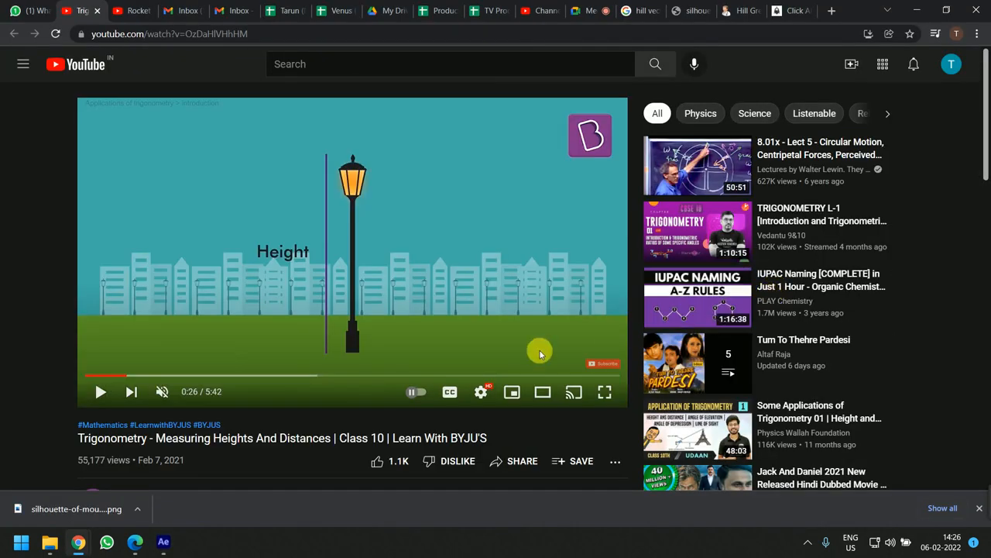